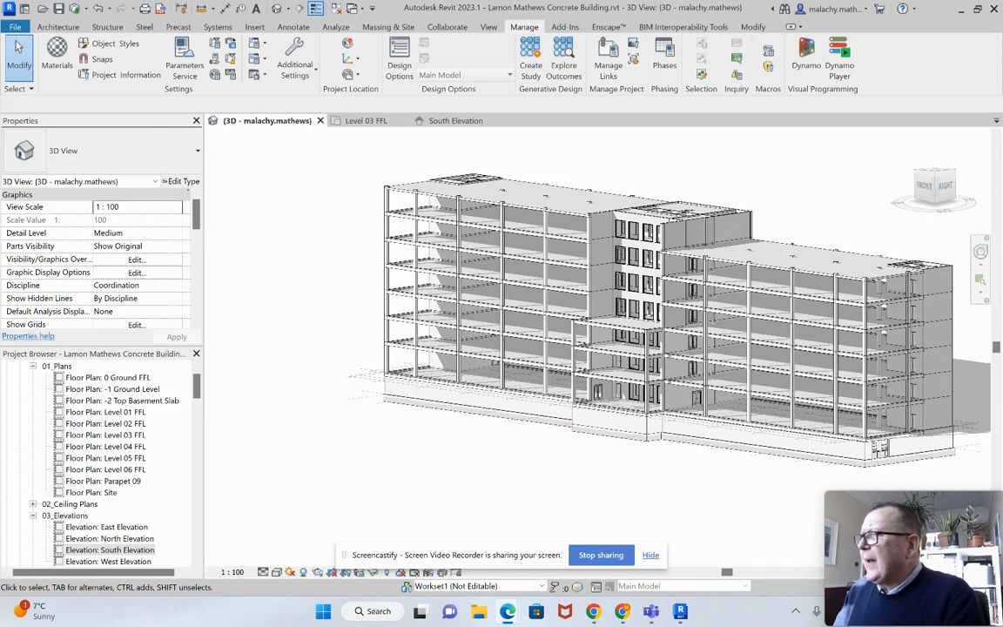
- Examine the roof plan PDF S2P2-TDS-ZZ-ZZ-DR-A-1003 across both wings for flat roof, parapet and lift overrun levels
{"action": "left_click_drag", "start_coordinate": [1002, 225], "coordinate": [191, 89]}
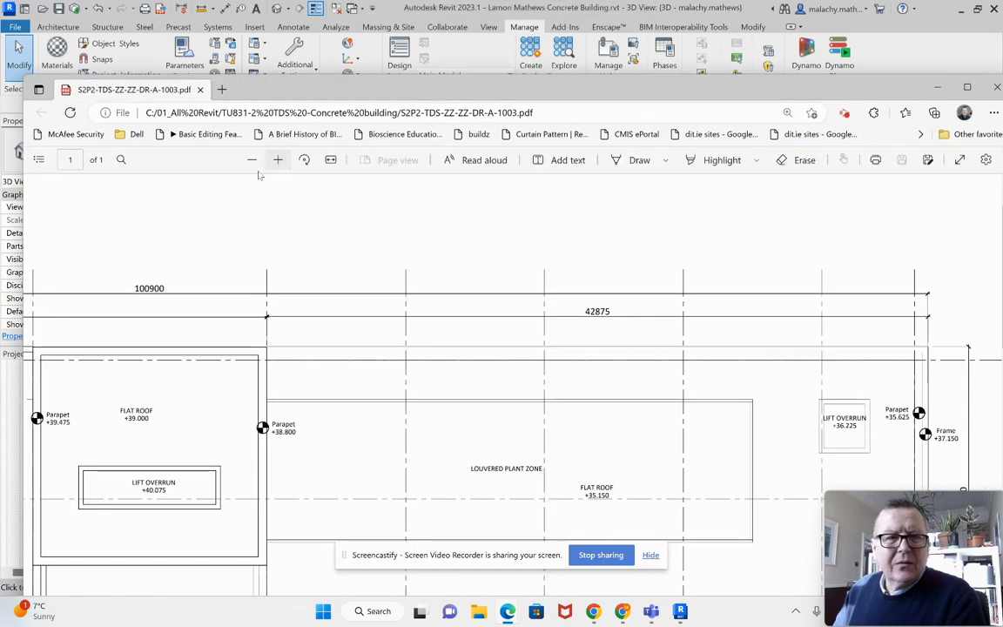
{"action": "scroll", "coordinate": [257, 175], "scroll_direction": "down", "scroll_amount": 4, "text": "ctrl"}
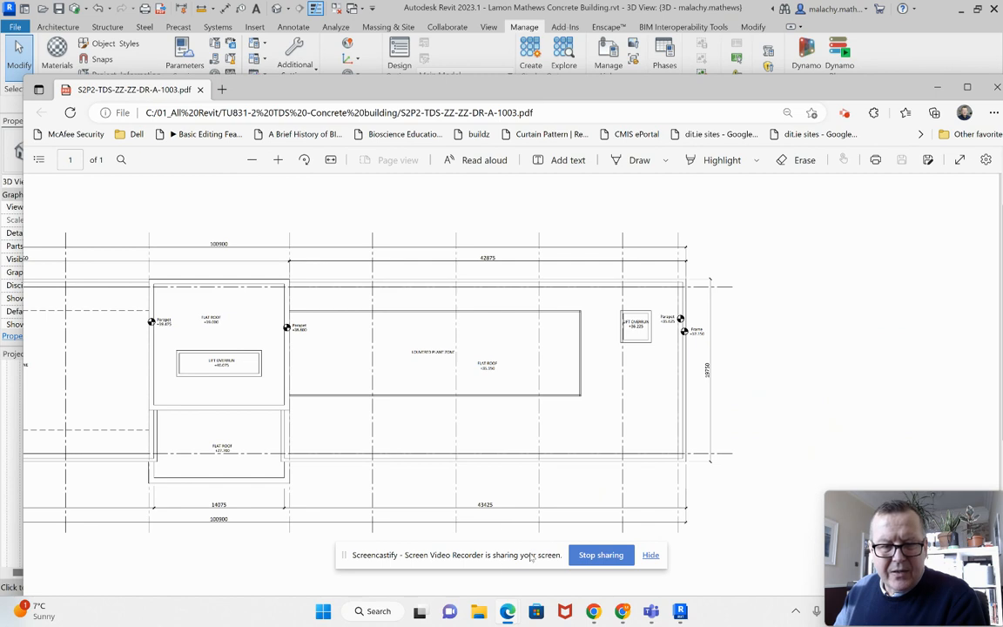
{"action": "left_click_drag", "start_coordinate": [530, 559], "coordinate": [306, 592]}
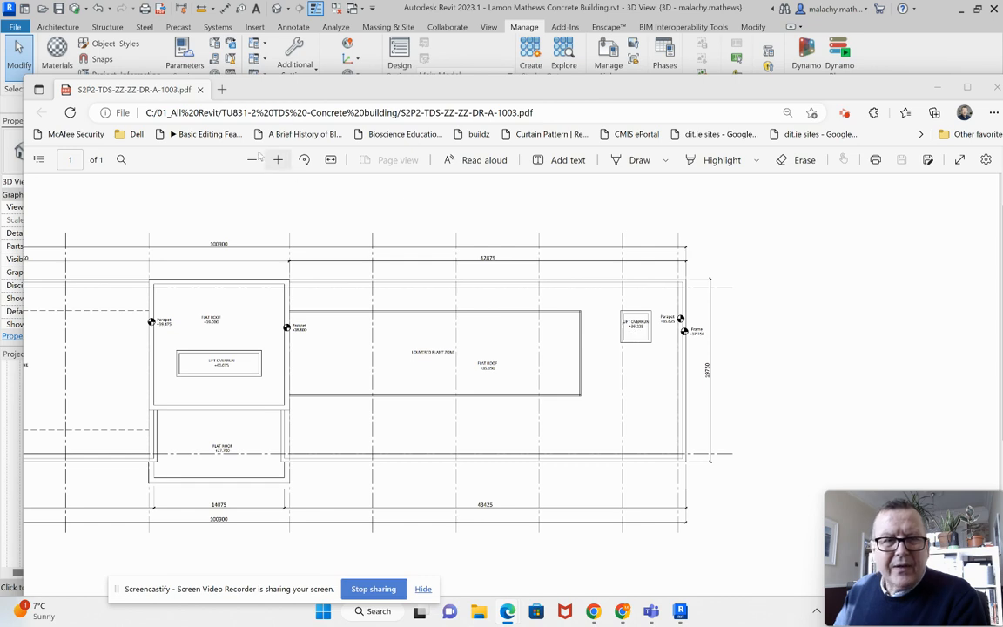
{"action": "left_click", "coordinate": [277, 160]}
{"action": "left_click", "coordinate": [277, 159]}
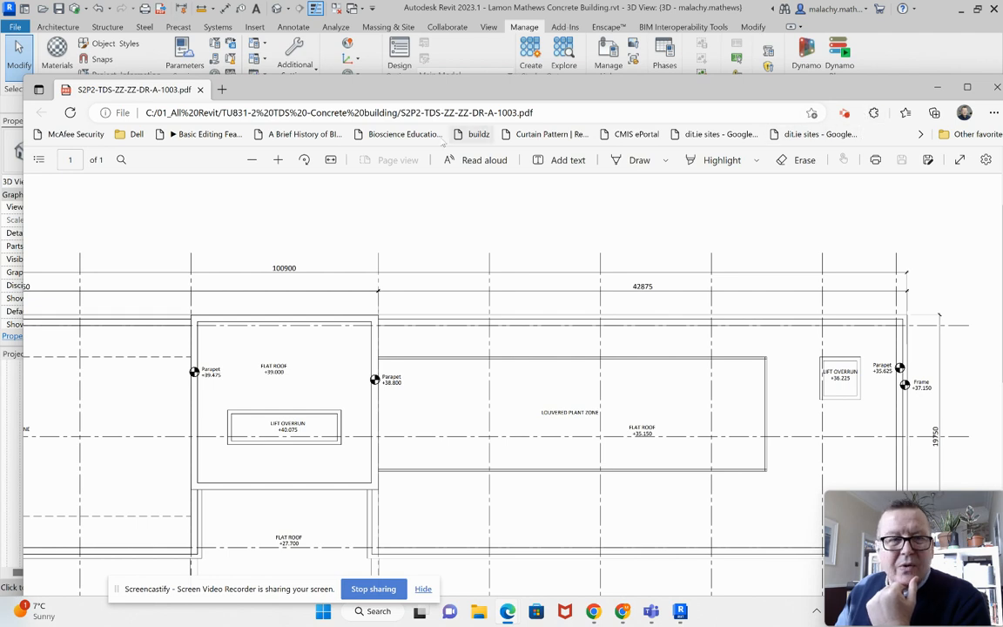
{"action": "mouse_move", "coordinate": [384, 83]}
{"action": "left_mouse_down"}
{"action": "mouse_move", "coordinate": [468, 47]}
{"action": "mouse_move", "coordinate": [461, 24]}
{"action": "left_mouse_up"}
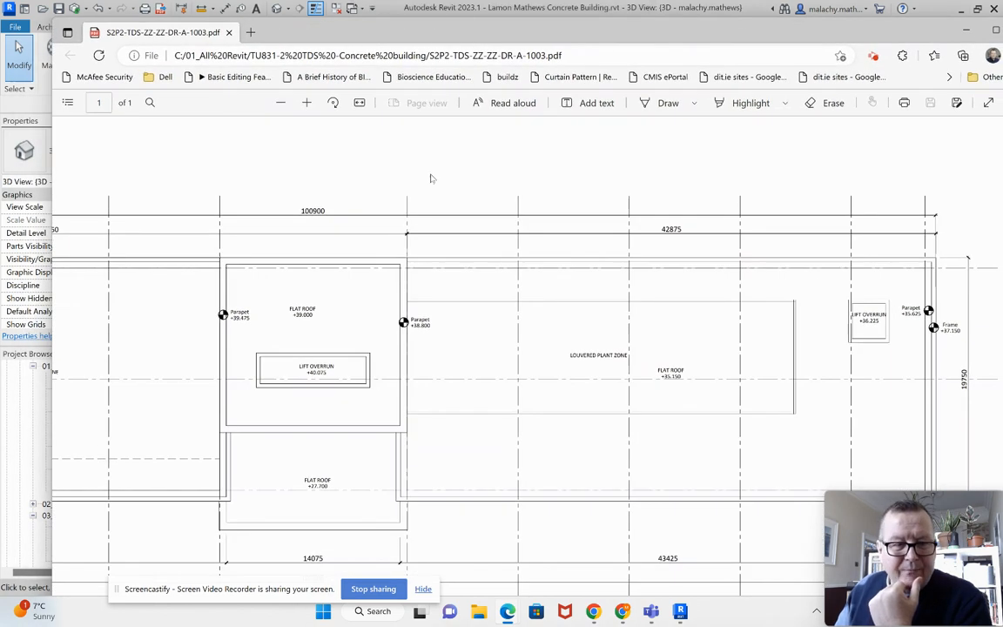
{"action": "left_click_drag", "start_coordinate": [688, 17], "coordinate": [662, 29]}
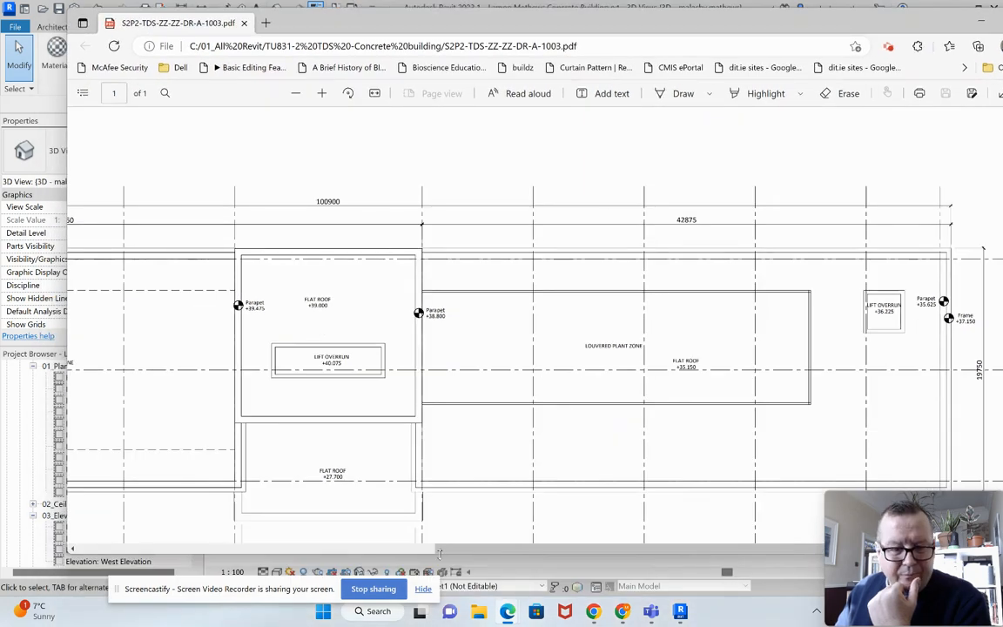
{"action": "left_click_drag", "start_coordinate": [455, 550], "coordinate": [197, 551]}
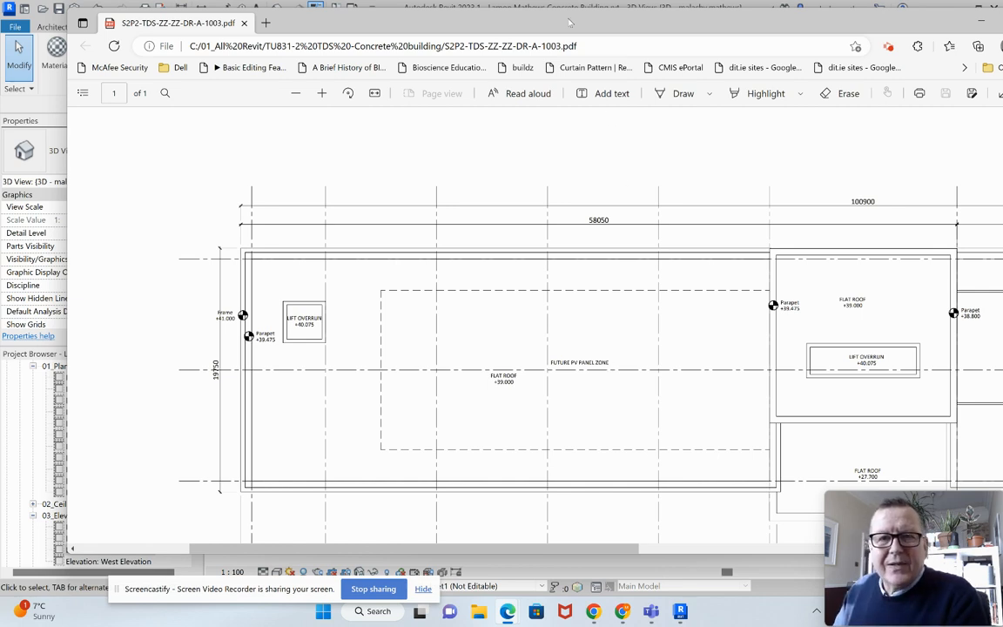
{"action": "left_click_drag", "start_coordinate": [570, 22], "coordinate": [1002, 127]}
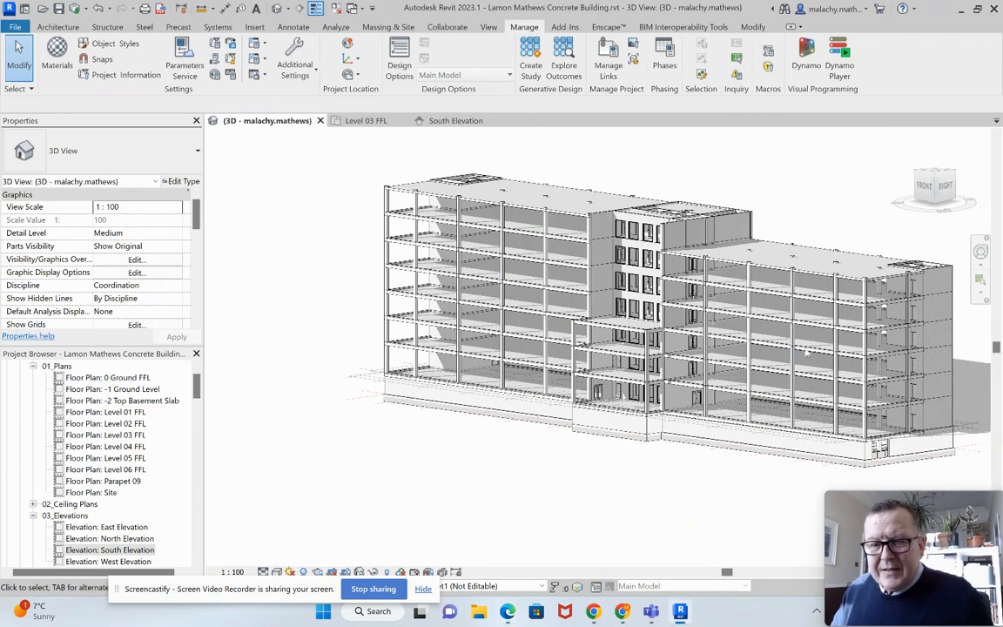
- Inspect the building's roof areas in the 3D view, checking the slabs that cover the lower wing and the higher wing
{"action": "middle_click_drag", "start_coordinate": [792, 344], "coordinate": [858, 324], "text": "shift"}
{"action": "scroll", "coordinate": [858, 324], "scroll_direction": "up", "scroll_amount": 6}
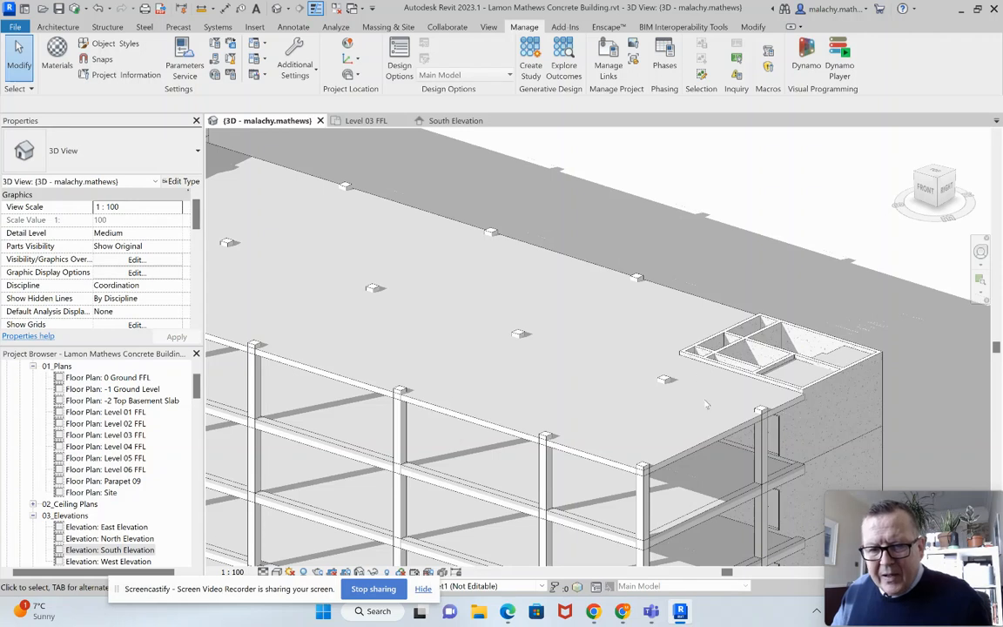
{"action": "scroll", "coordinate": [712, 401], "scroll_direction": "down", "scroll_amount": 6}
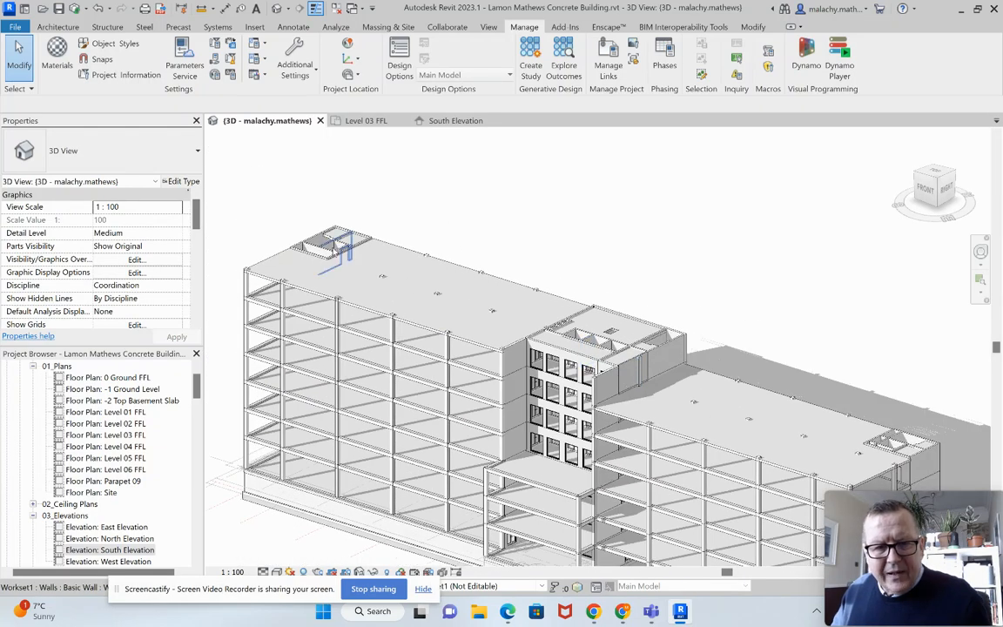
{"action": "scroll", "coordinate": [662, 391], "scroll_direction": "down", "scroll_amount": 3}
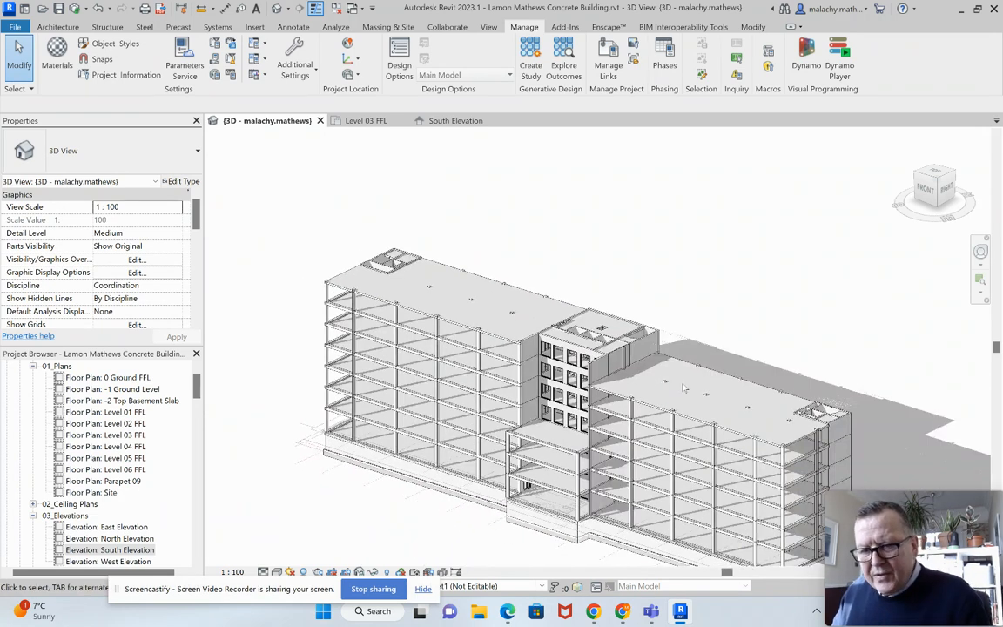
{"action": "left_click", "coordinate": [706, 393]}
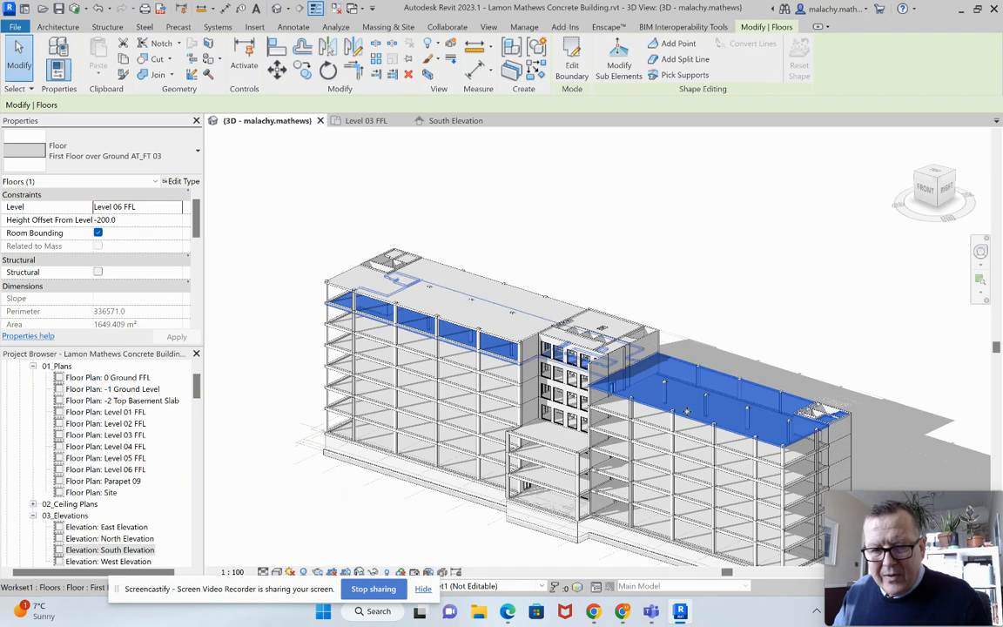
{"action": "key", "text": "Escape"}
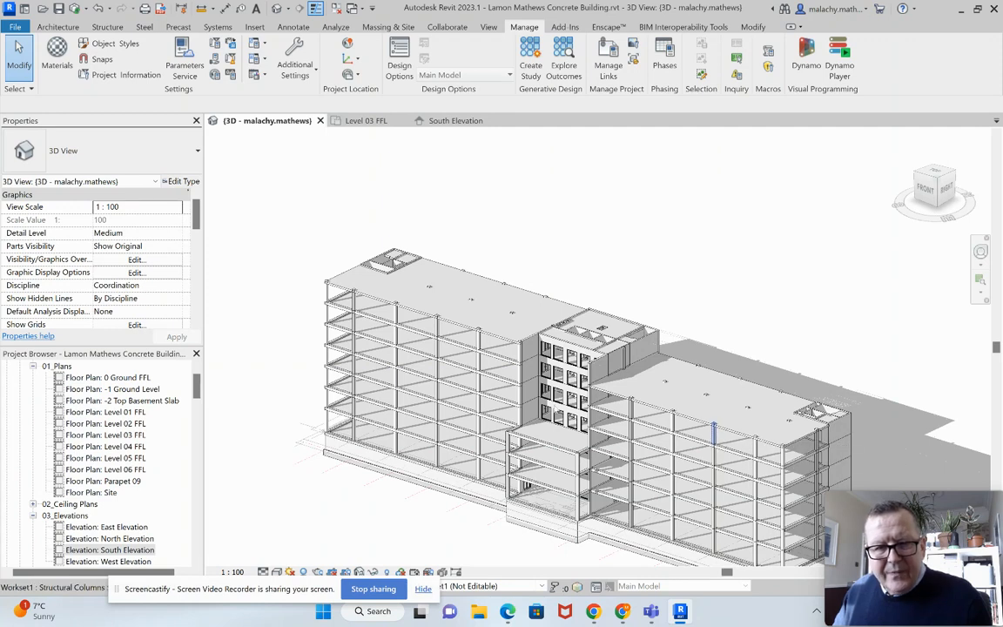
{"action": "left_click", "coordinate": [501, 338]}
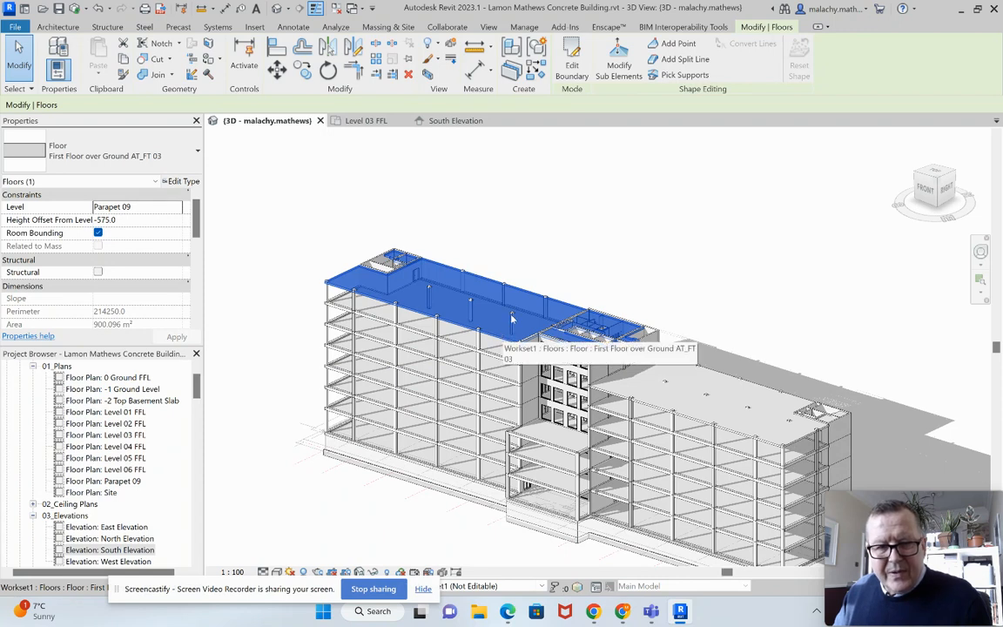
{"action": "left_click", "coordinate": [566, 224]}
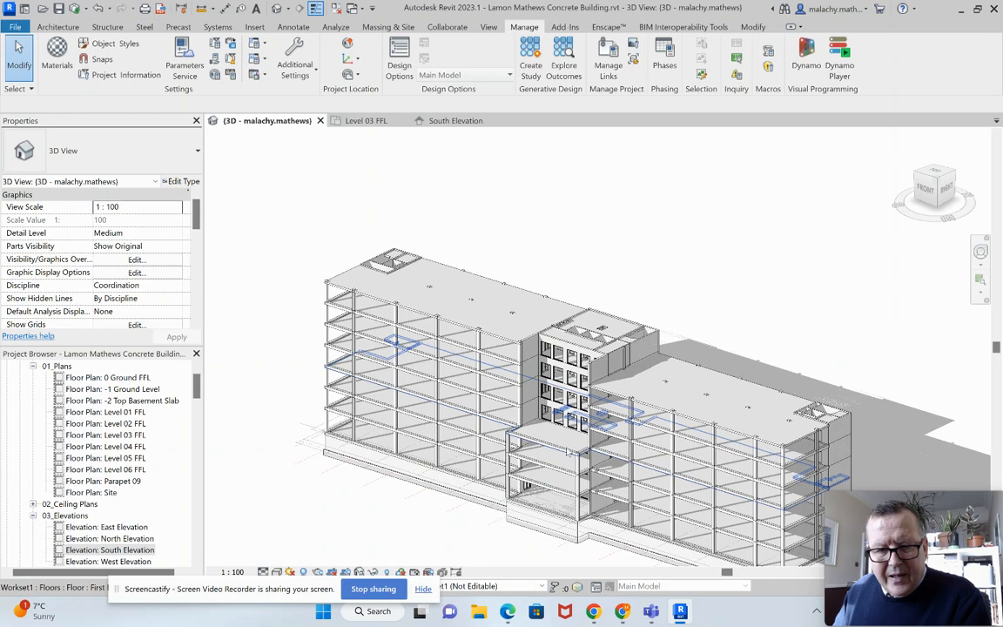
- Edit the Level 03 floor's boundary in the Level 03 FFL plan, picking lines along the walls around the front bay
{"action": "left_click", "coordinate": [567, 450]}
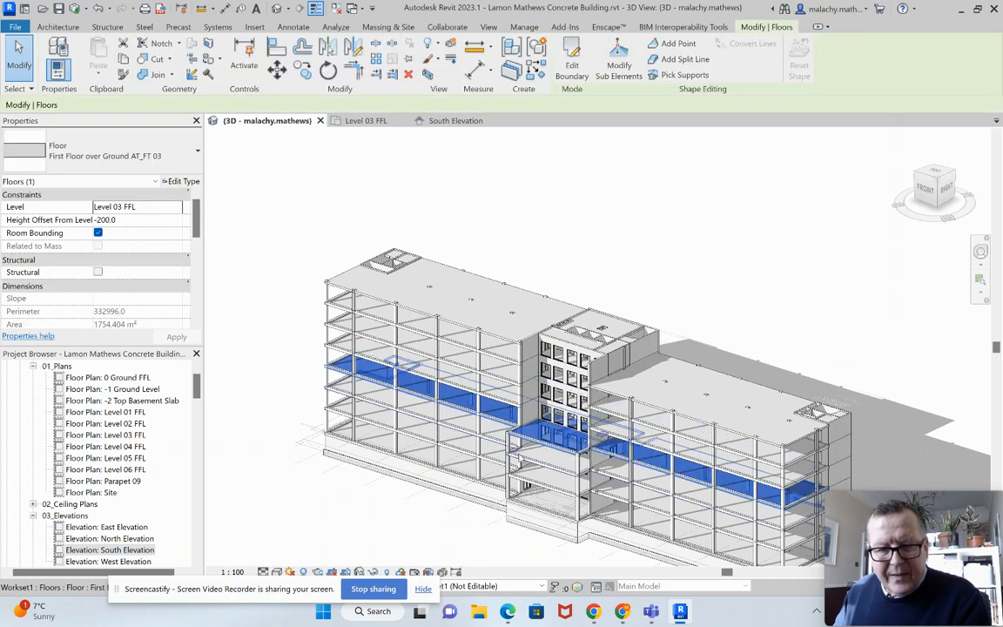
{"action": "double_click", "coordinate": [131, 435]}
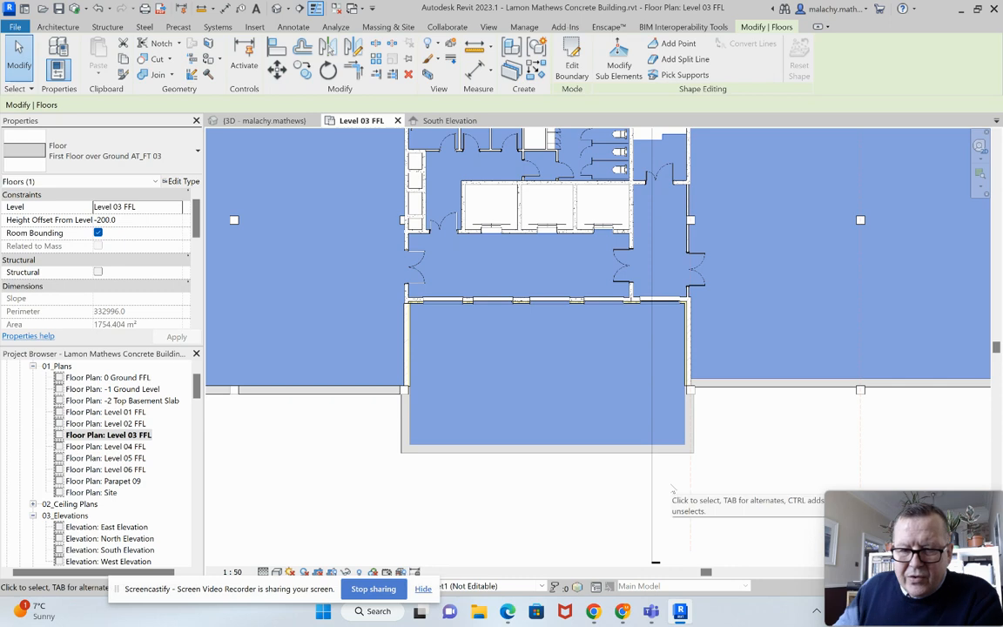
{"action": "left_click", "coordinate": [578, 70]}
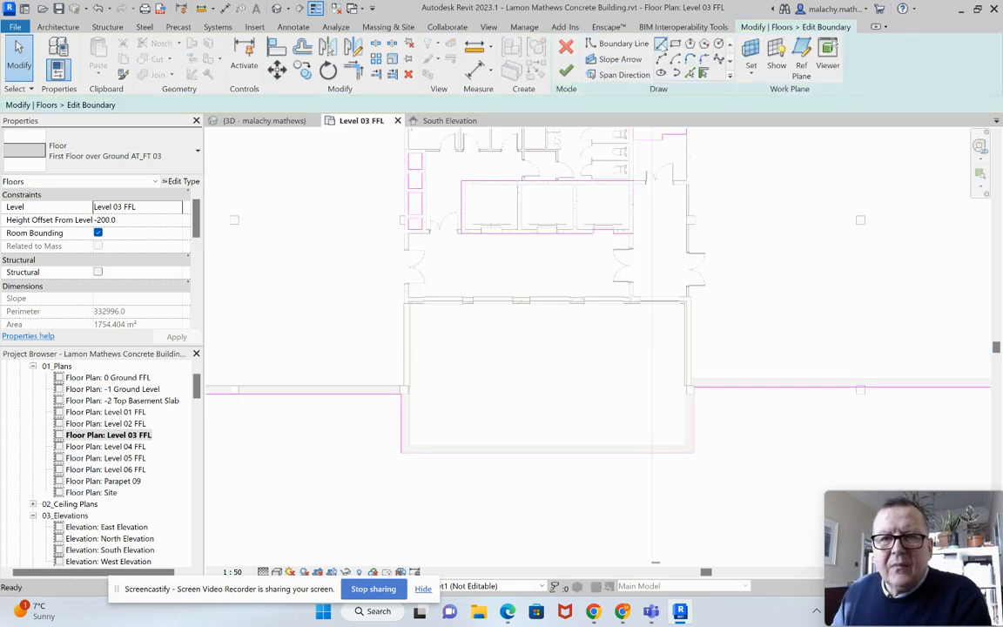
{"action": "left_click", "coordinate": [622, 43]}
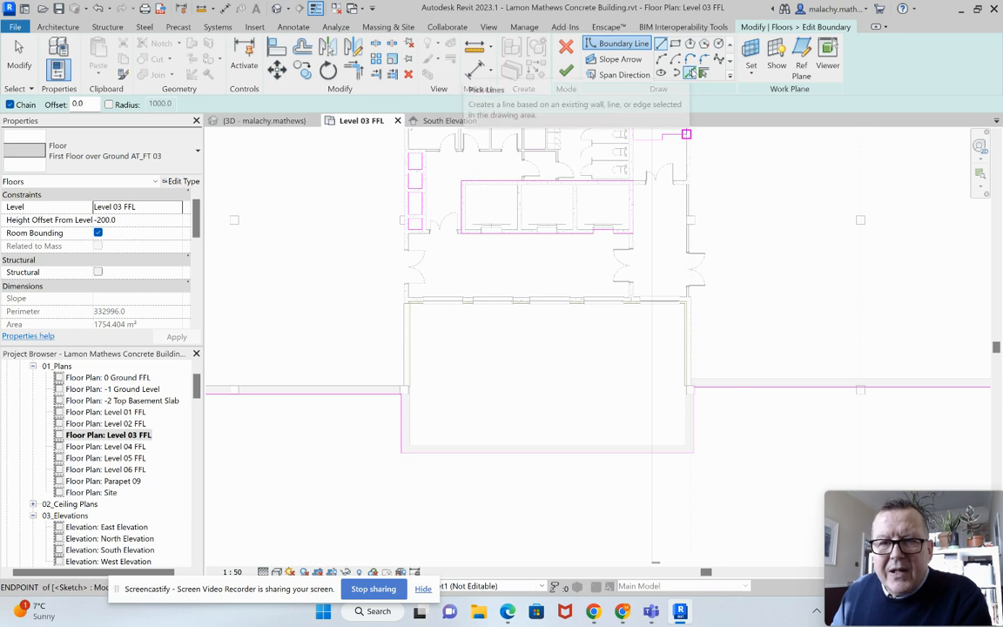
{"action": "left_click", "coordinate": [690, 73]}
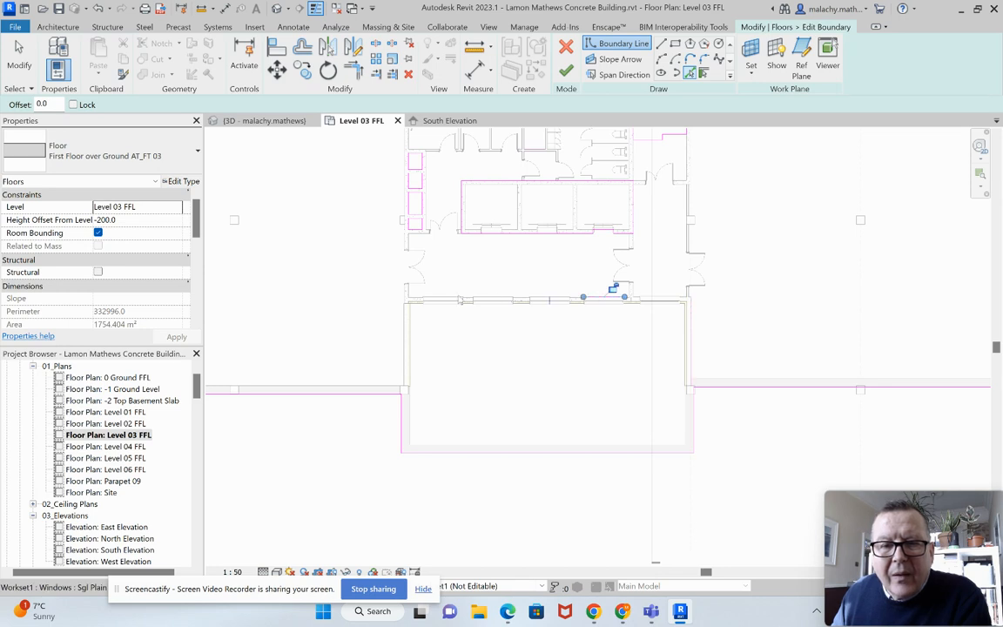
- Trim the picked boundary lines into corners around the front bay and delete the old outline projecting beyond them
{"action": "key", "text": "t"}
{"action": "key", "text": "r"}
{"action": "left_click", "coordinate": [405, 315]}
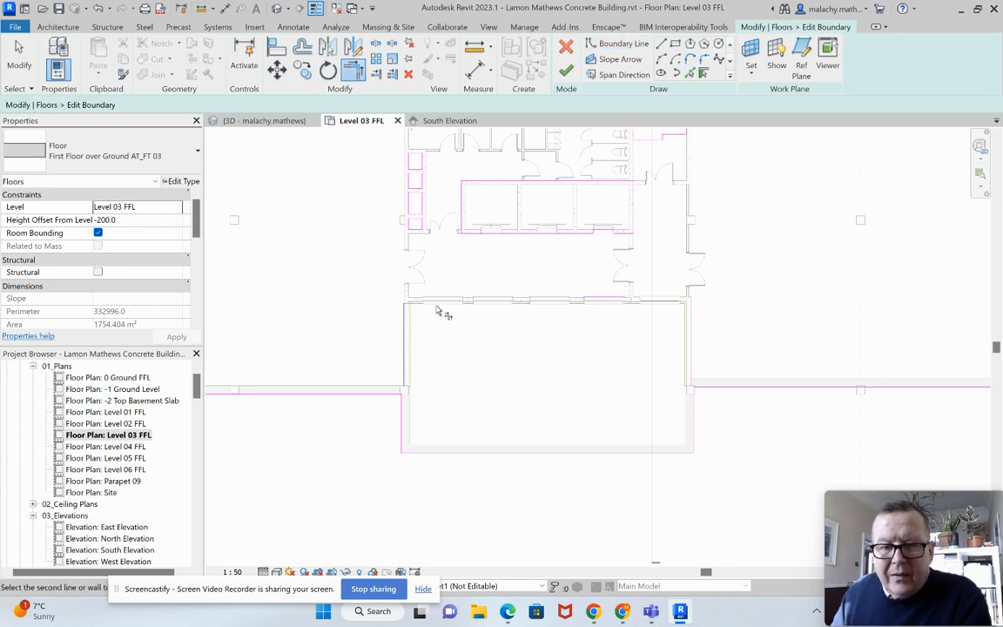
{"action": "left_click", "coordinate": [595, 300]}
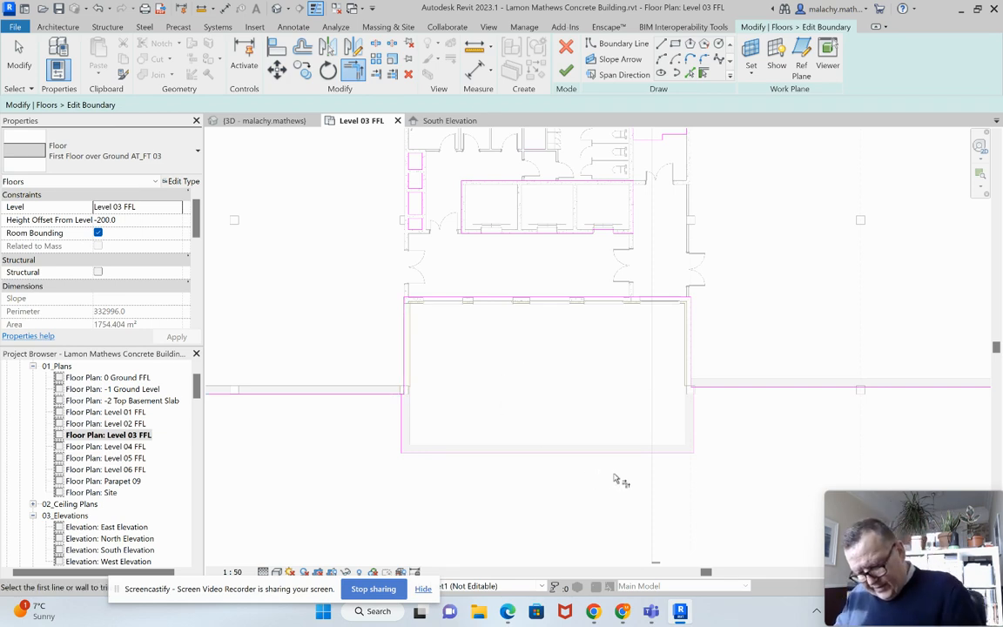
{"action": "key", "text": "Escape"}
{"action": "left_click_drag", "start_coordinate": [705, 431], "coordinate": [375, 486]}
{"action": "key", "text": "Delete"}
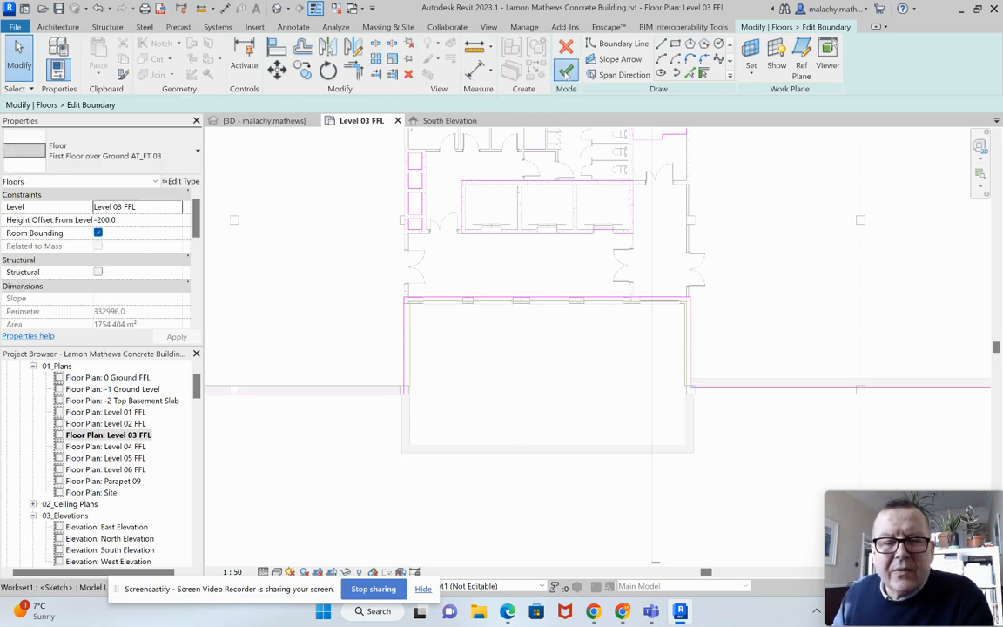
- Finish the Level 03 floor sketch and delete the slab edge that depends on the removed boundary
{"action": "left_click", "coordinate": [566, 71]}
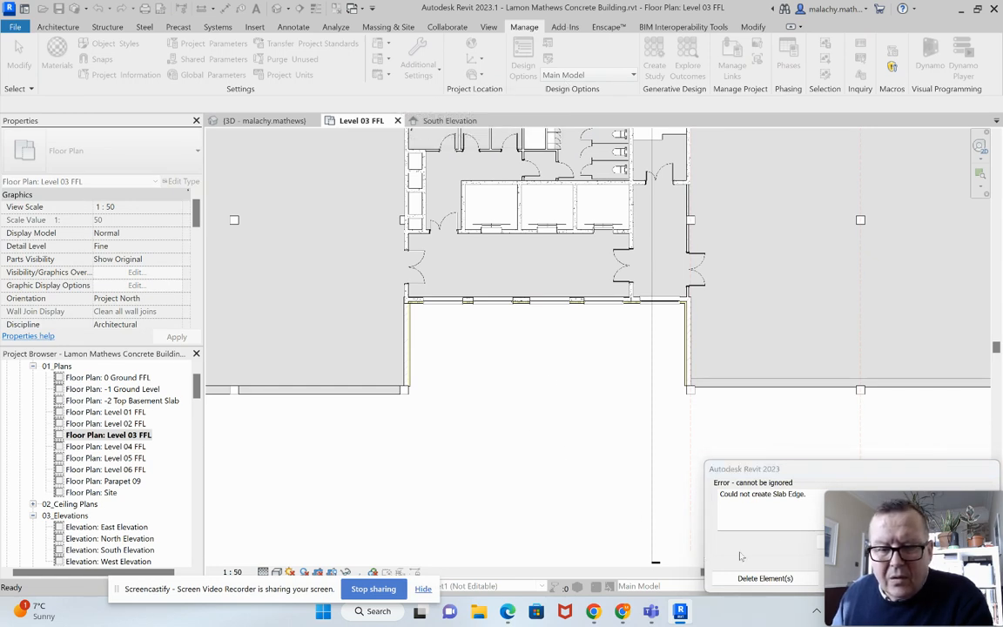
{"action": "left_click_drag", "start_coordinate": [801, 474], "coordinate": [683, 405]}
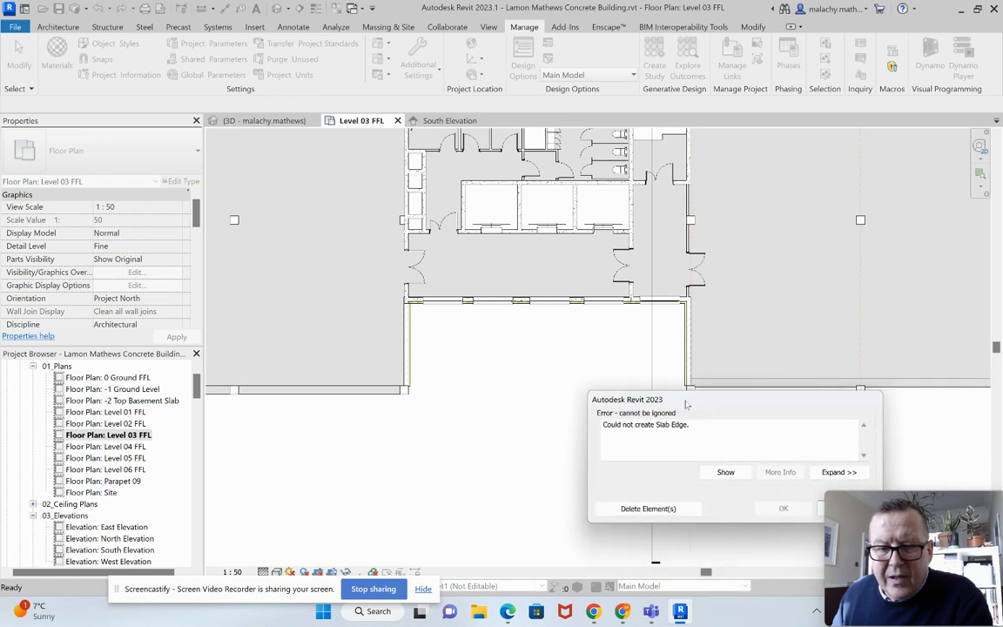
{"action": "left_click", "coordinate": [647, 509]}
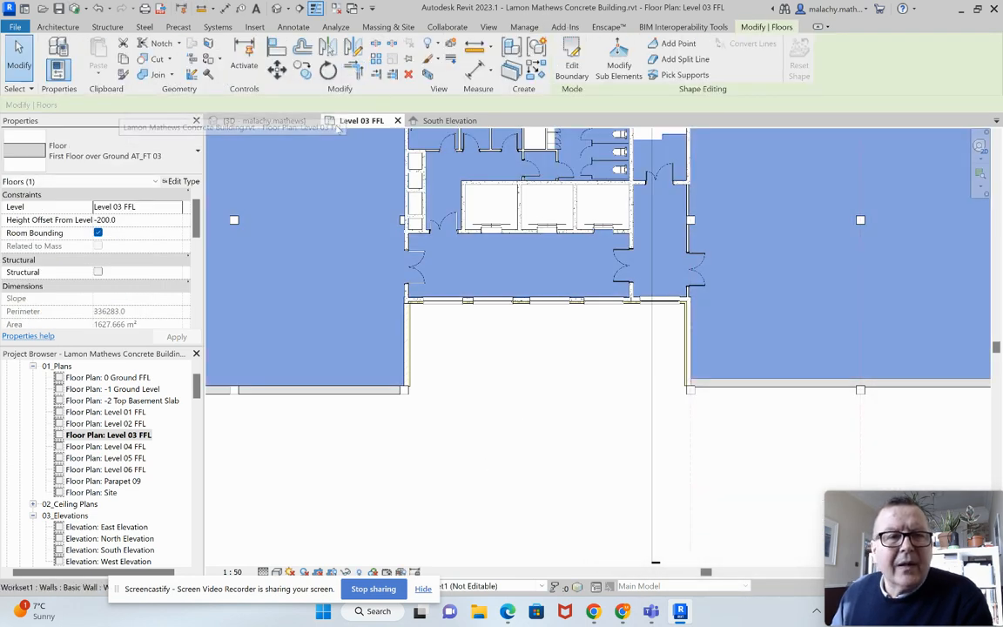
- Select the Level 06 floor covering the lower wing in the 3D view and edit its boundary in the Level 06 FFL plan
{"action": "left_click", "coordinate": [278, 121]}
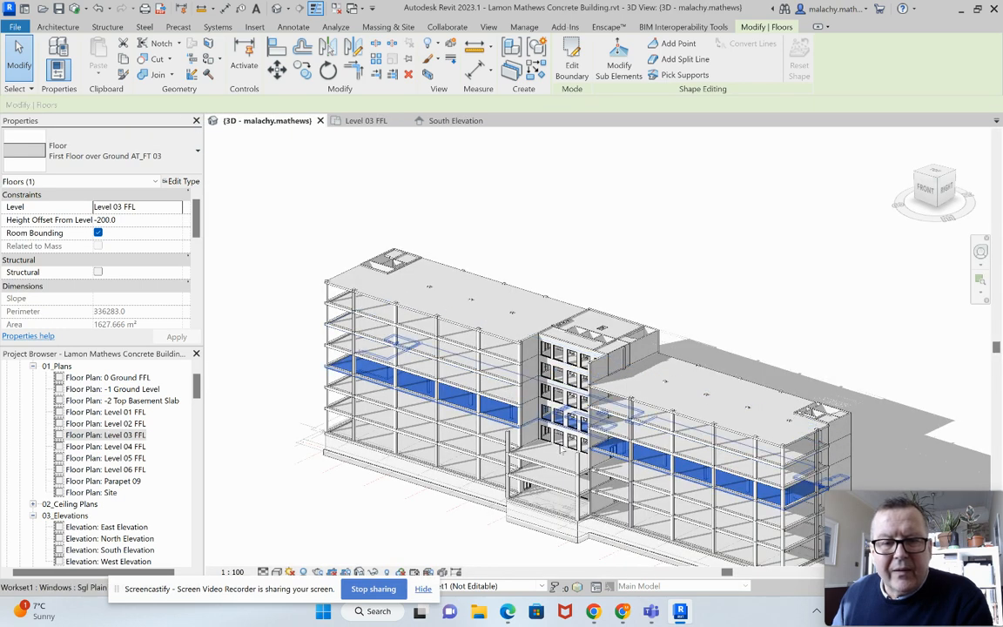
{"action": "scroll", "coordinate": [567, 452], "scroll_direction": "up", "scroll_amount": 3}
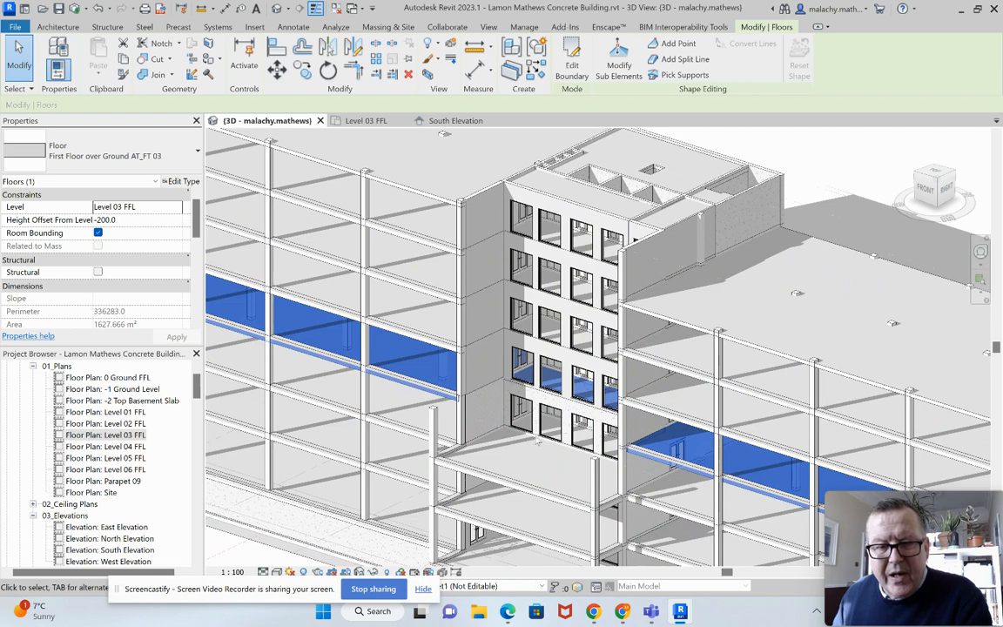
{"action": "scroll", "coordinate": [492, 384], "scroll_direction": "down", "scroll_amount": 3}
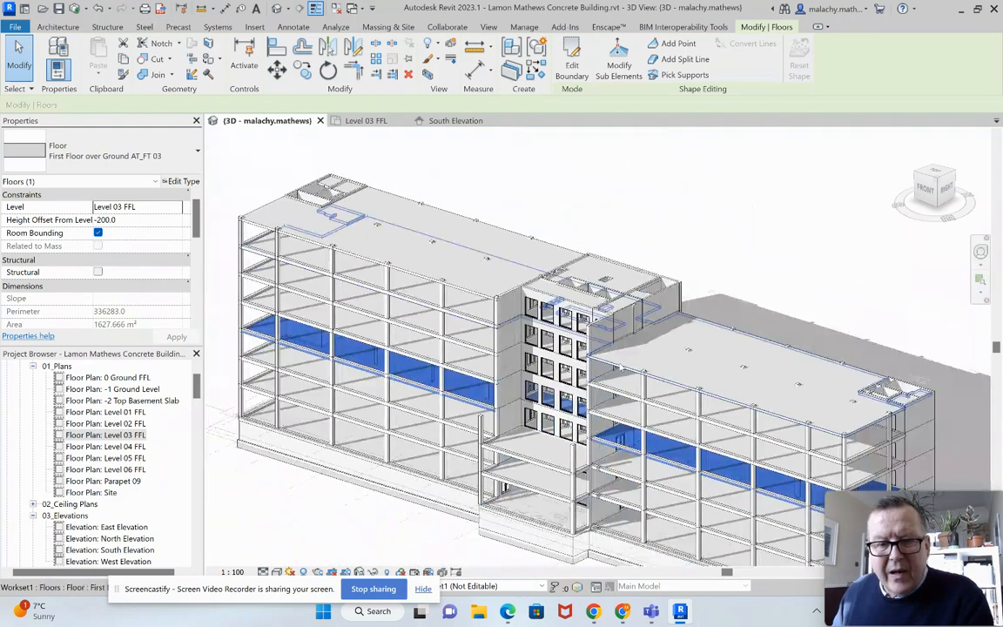
{"action": "left_click", "coordinate": [610, 366]}
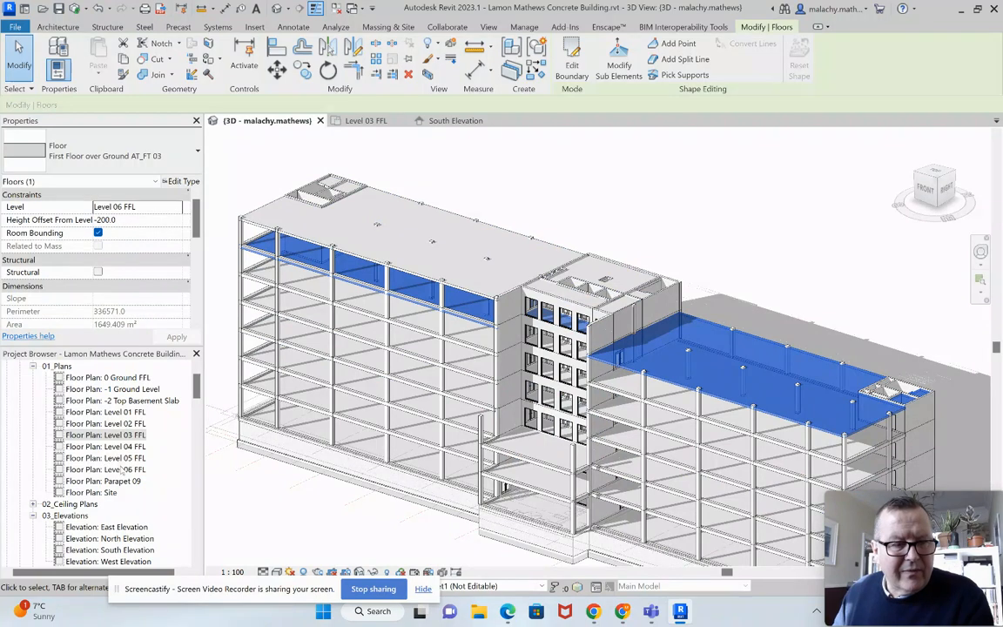
{"action": "double_click", "coordinate": [108, 458]}
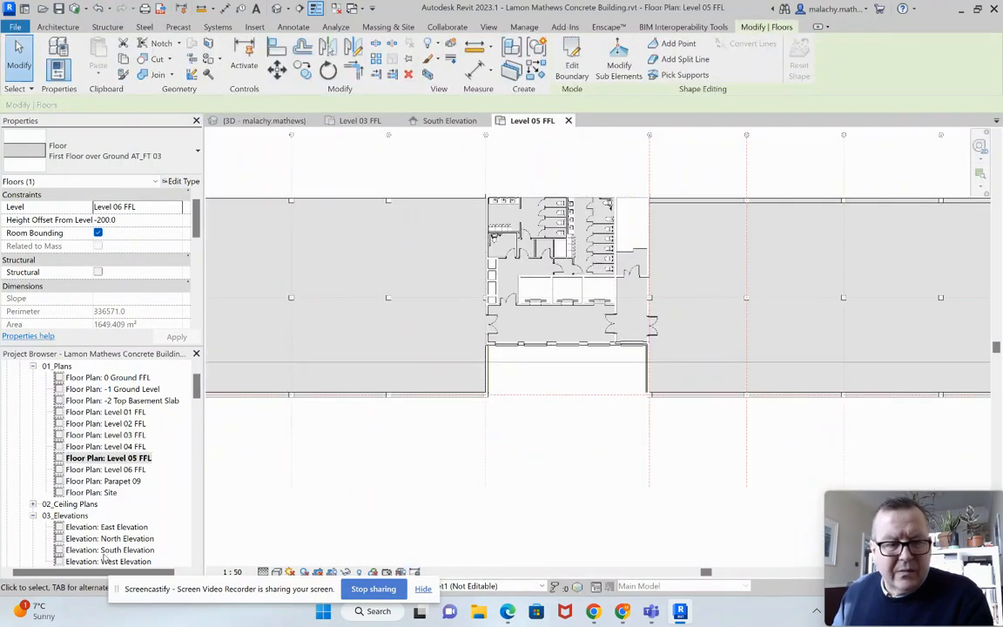
{"action": "double_click", "coordinate": [105, 470]}
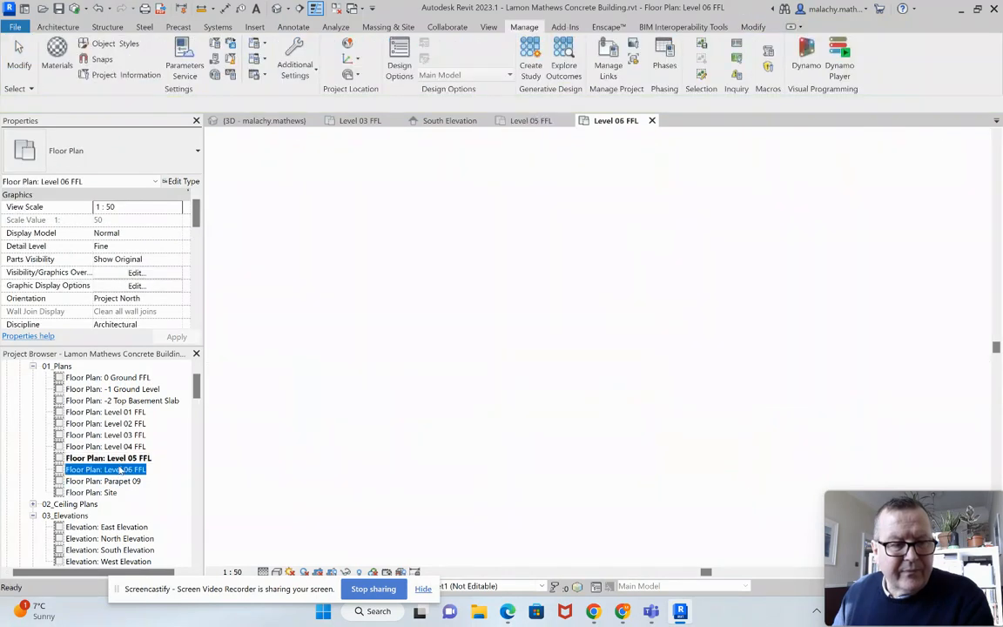
{"action": "scroll", "coordinate": [520, 457], "scroll_direction": "down", "scroll_amount": 2}
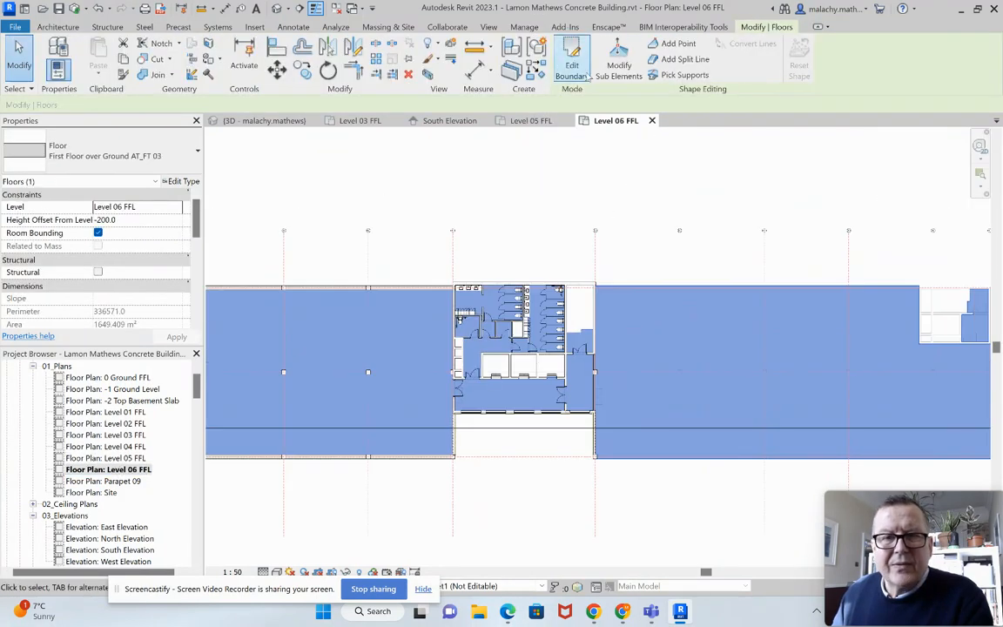
{"action": "left_click", "coordinate": [571, 69]}
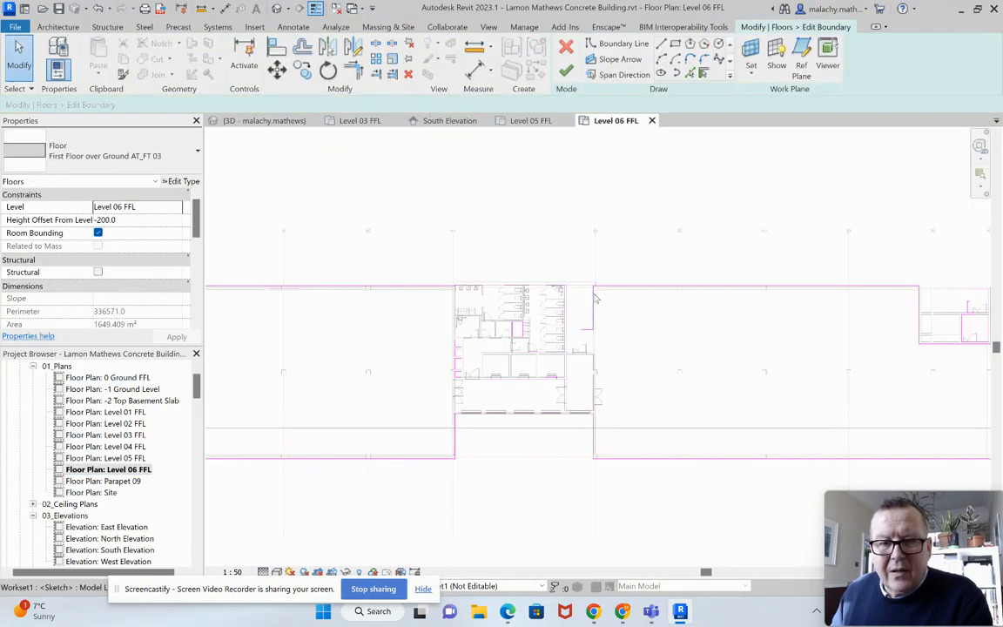
- Try to trim the stair opening's outer boundary line to the boundary line across the back of the front bay
{"action": "scroll", "coordinate": [609, 314], "scroll_direction": "up", "scroll_amount": 3}
{"action": "middle_click_drag", "start_coordinate": [616, 312], "coordinate": [611, 193]}
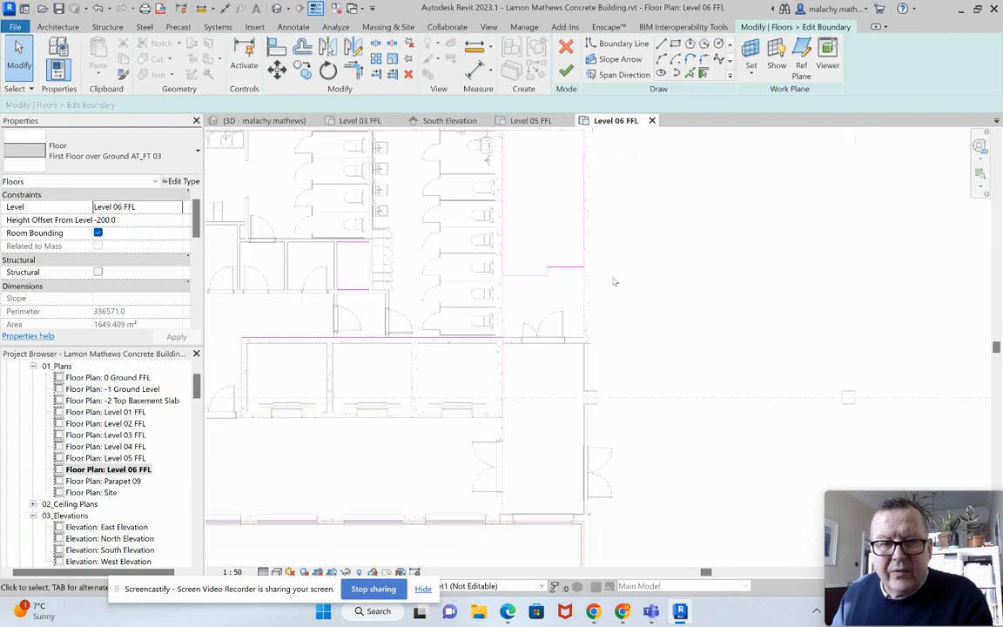
{"action": "scroll", "coordinate": [614, 282], "scroll_direction": "down", "scroll_amount": 2}
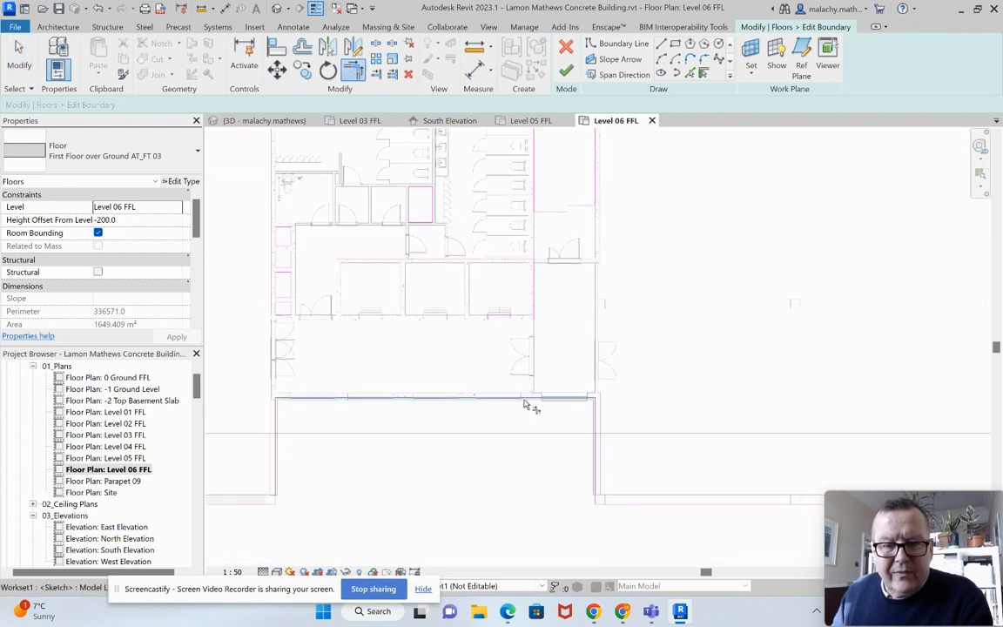
{"action": "middle_click_drag", "start_coordinate": [565, 410], "coordinate": [552, 521]}
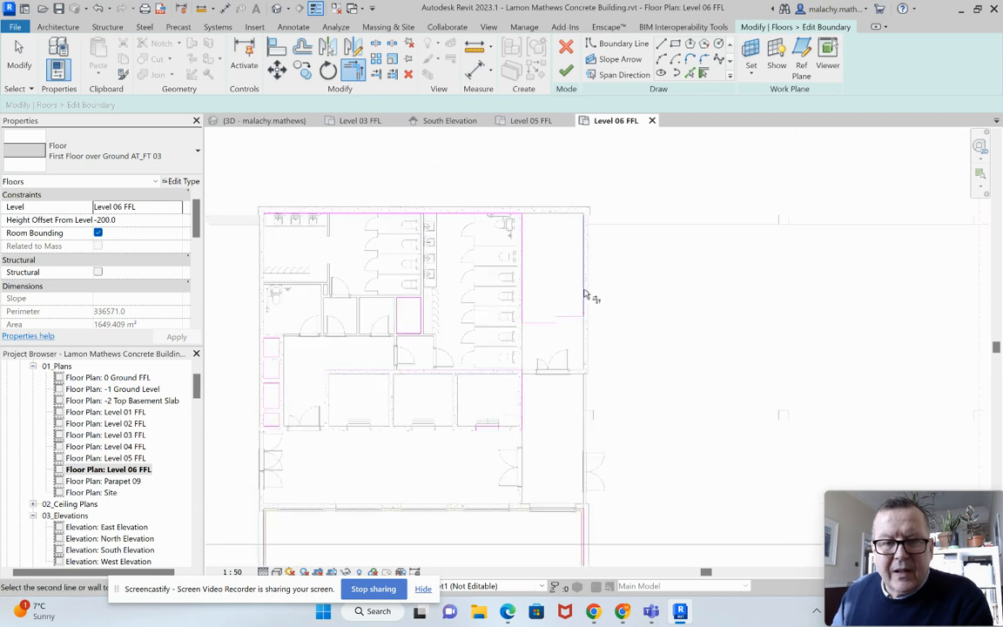
{"action": "key", "text": "t"}
{"action": "key", "text": "r"}
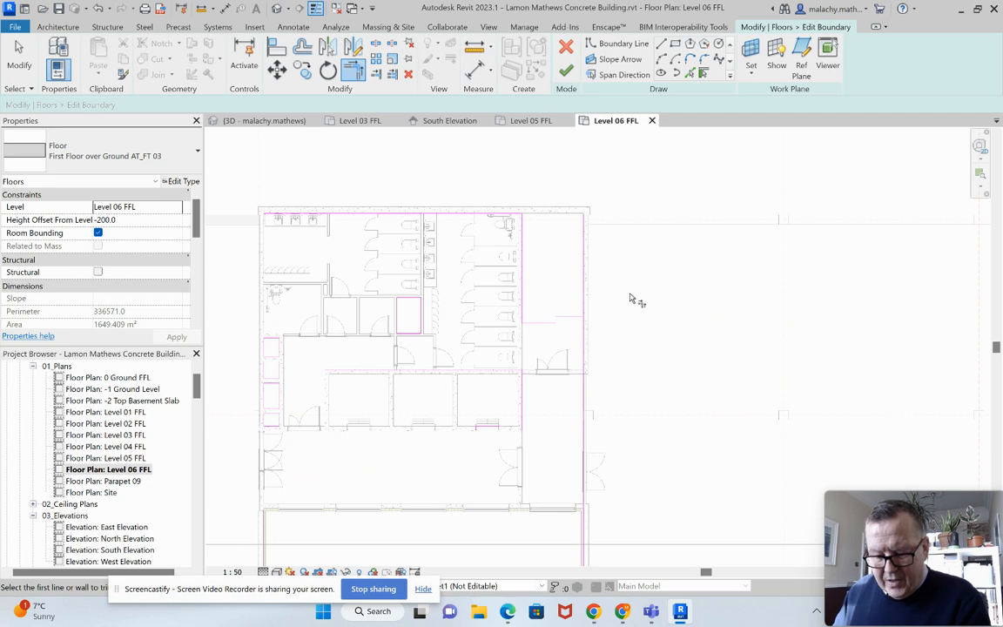
{"action": "key", "text": "Escape"}
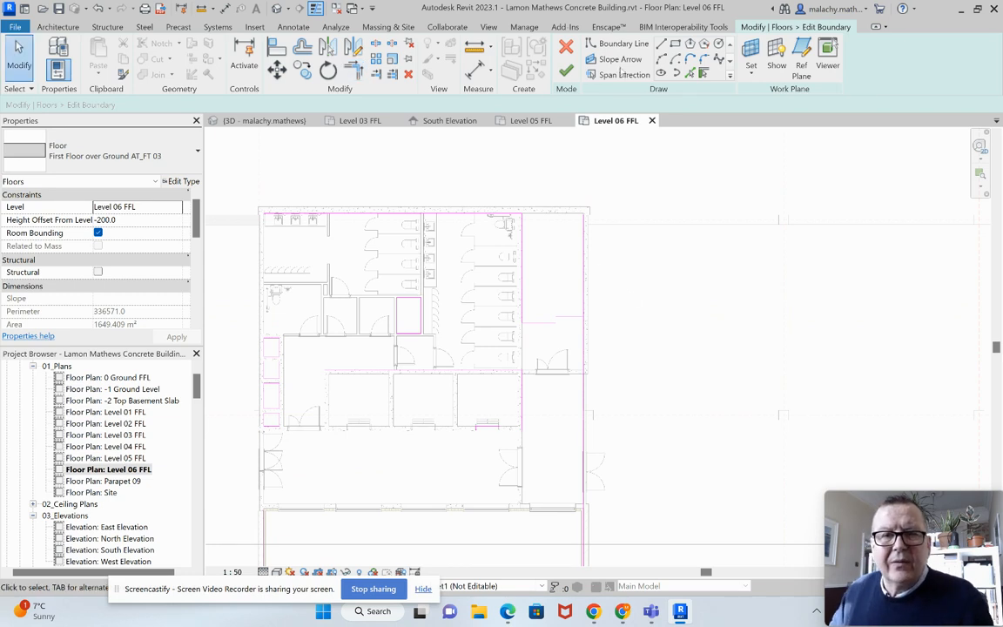
- Pick a boundary line along the outer face of the core's stair wall and delete the old boundary line on its inner face
{"action": "left_click", "coordinate": [690, 73]}
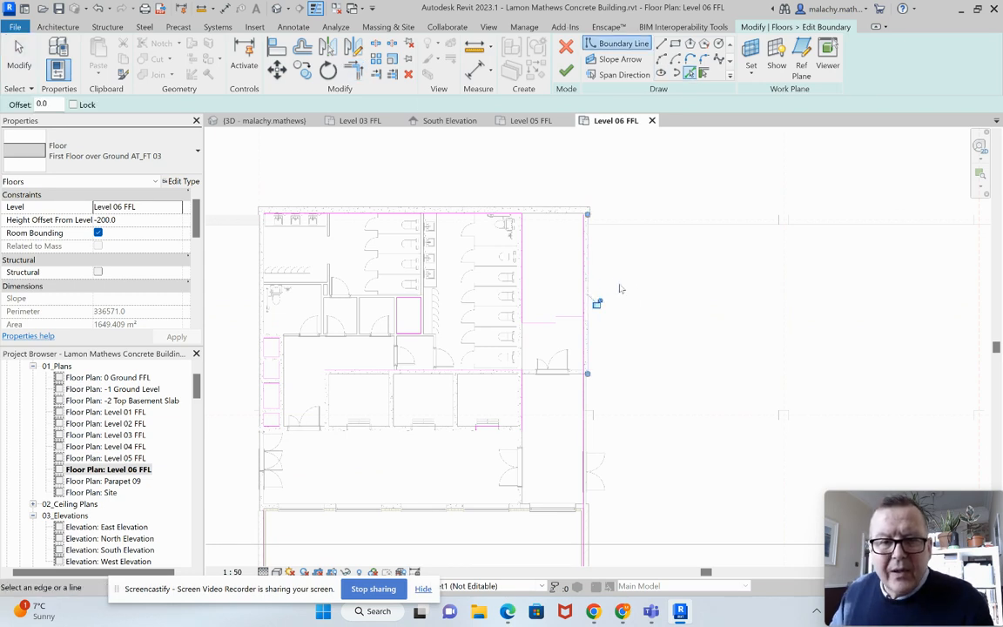
{"action": "key", "text": "Escape"}
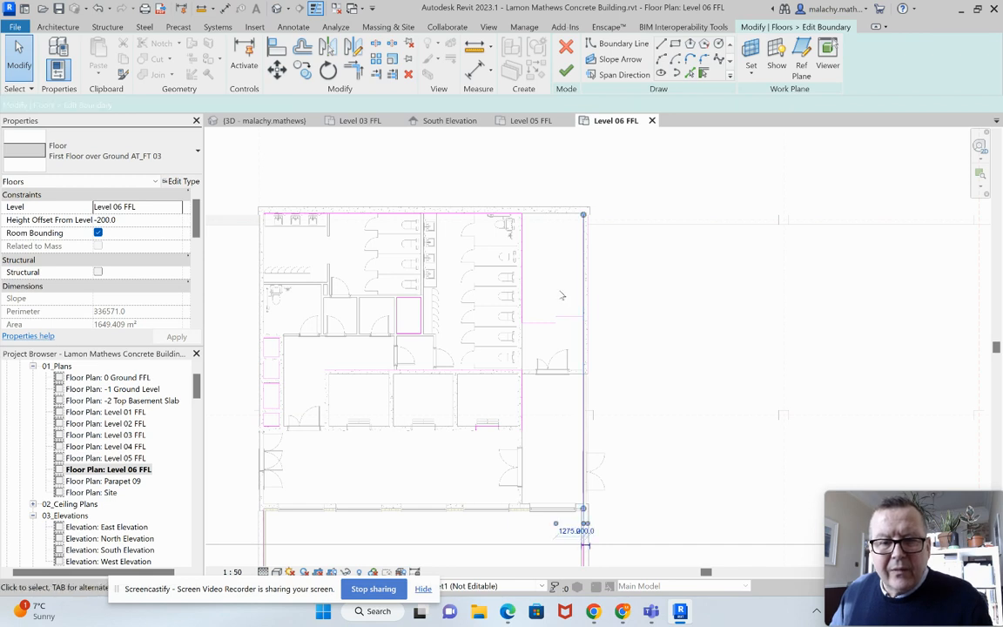
{"action": "left_click", "coordinate": [525, 294]}
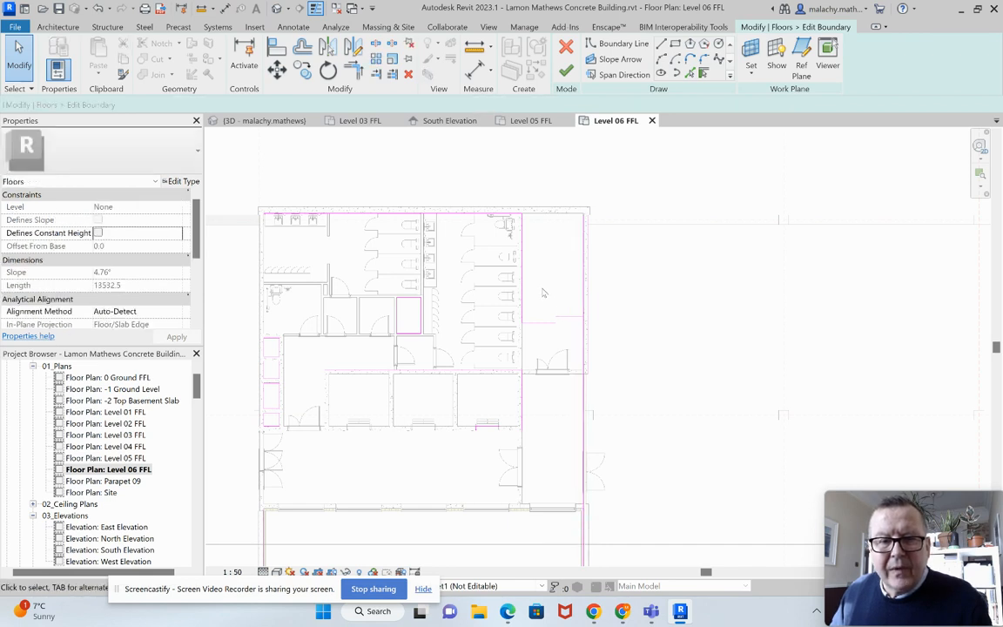
{"action": "left_click", "coordinate": [543, 293]}
{"action": "left_click", "coordinate": [583, 298]}
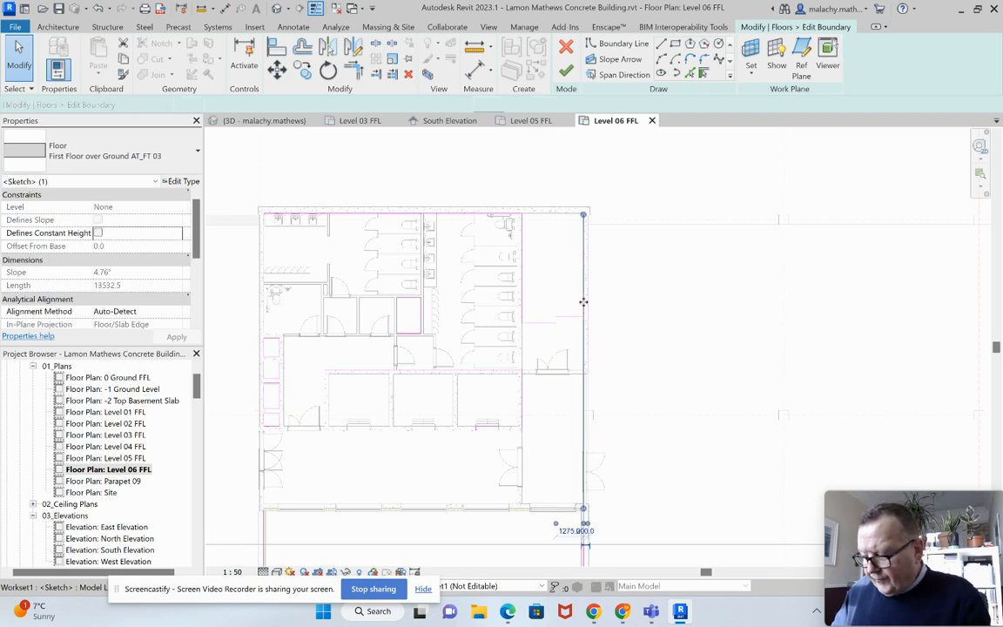
{"action": "left_click", "coordinate": [581, 312]}
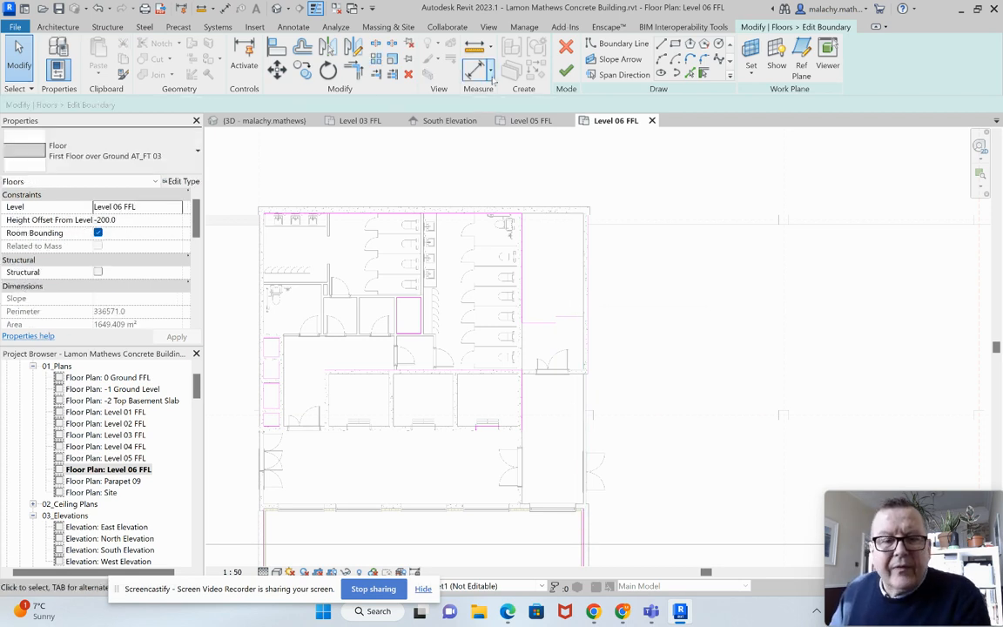
- Align the boundary lines along the two sides and back of the front bay with the opposite faces of its walls
{"action": "middle_click_drag", "start_coordinate": [519, 338], "coordinate": [564, 227]}
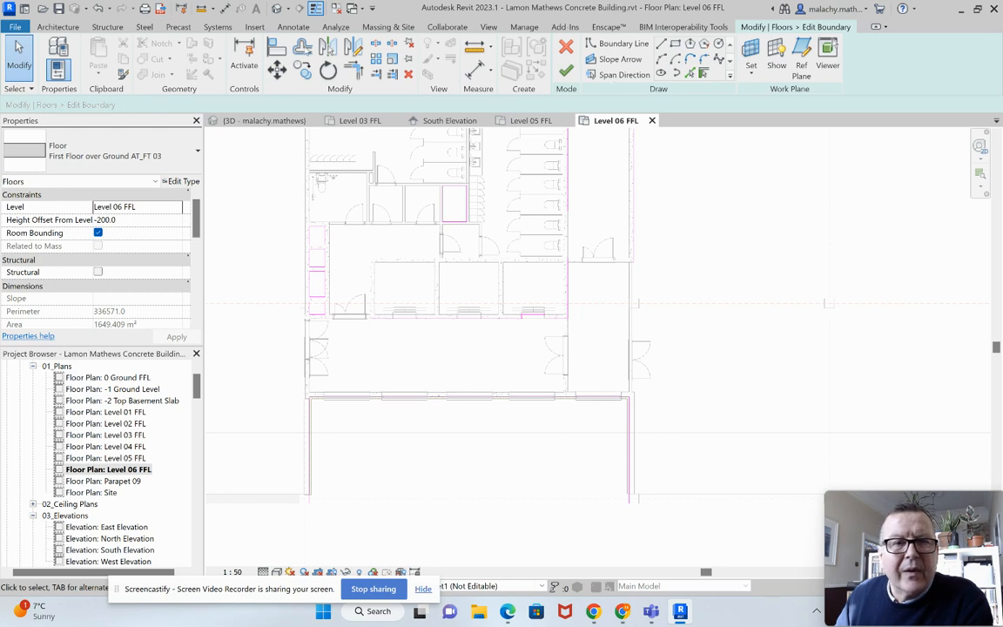
{"action": "left_click", "coordinate": [276, 48]}
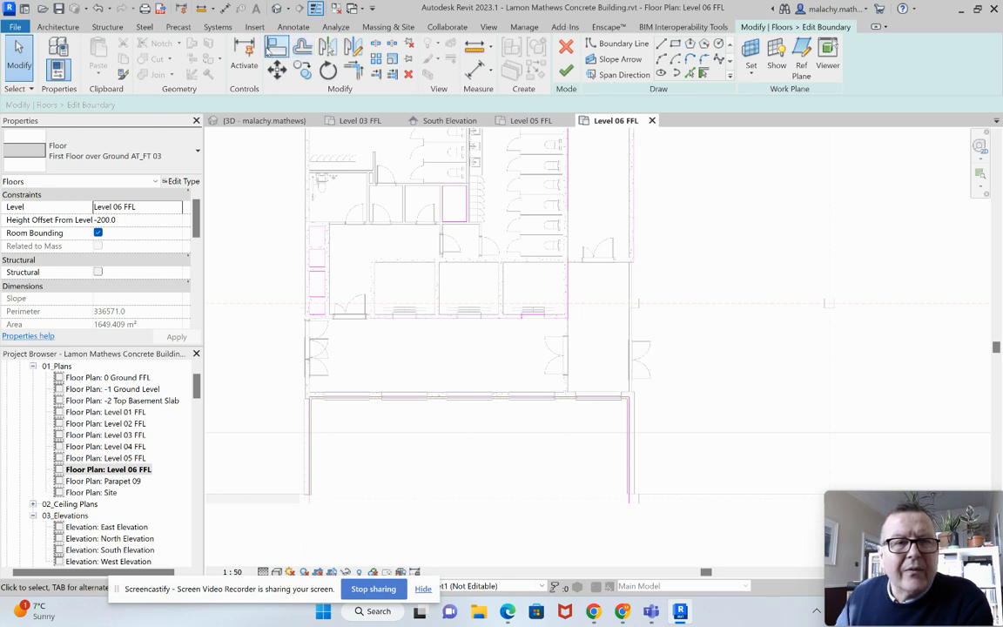
{"action": "left_click", "coordinate": [304, 453]}
{"action": "left_click", "coordinate": [310, 455]}
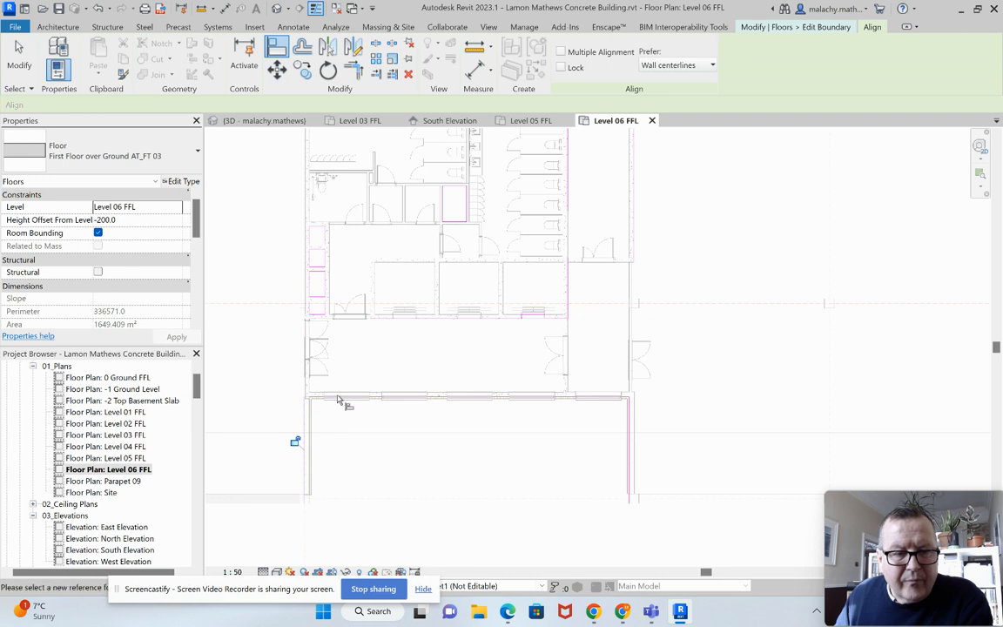
{"action": "left_click", "coordinate": [389, 399]}
{"action": "left_click", "coordinate": [635, 445]}
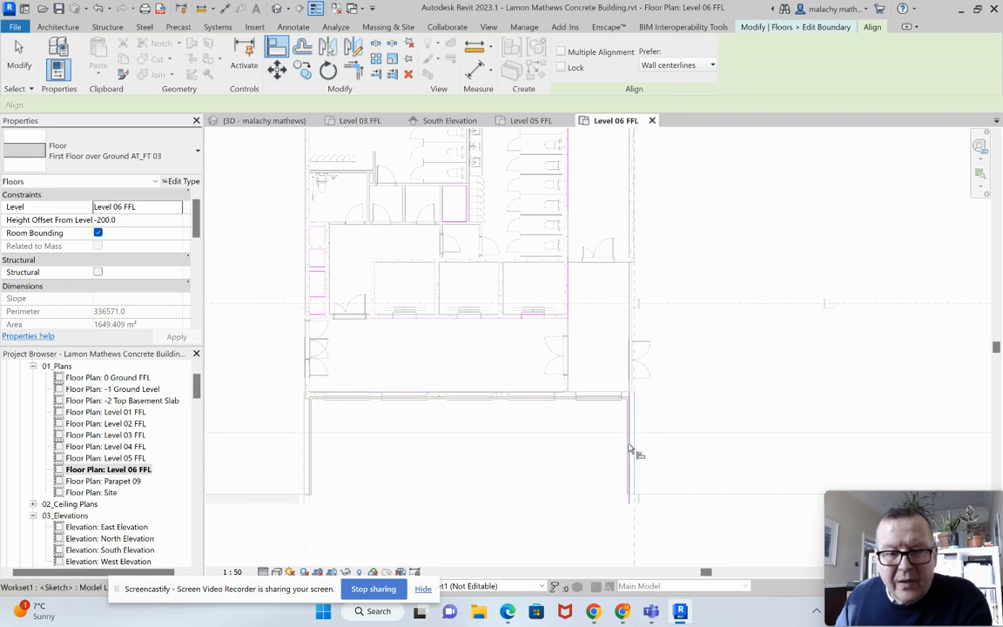
{"action": "left_click", "coordinate": [629, 448]}
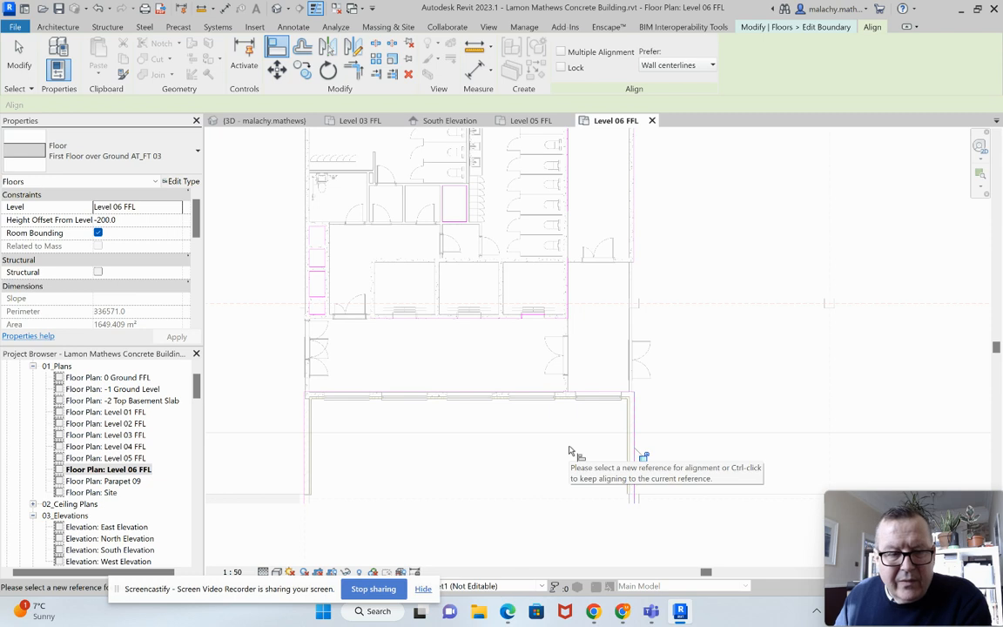
{"action": "left_click", "coordinate": [542, 396]}
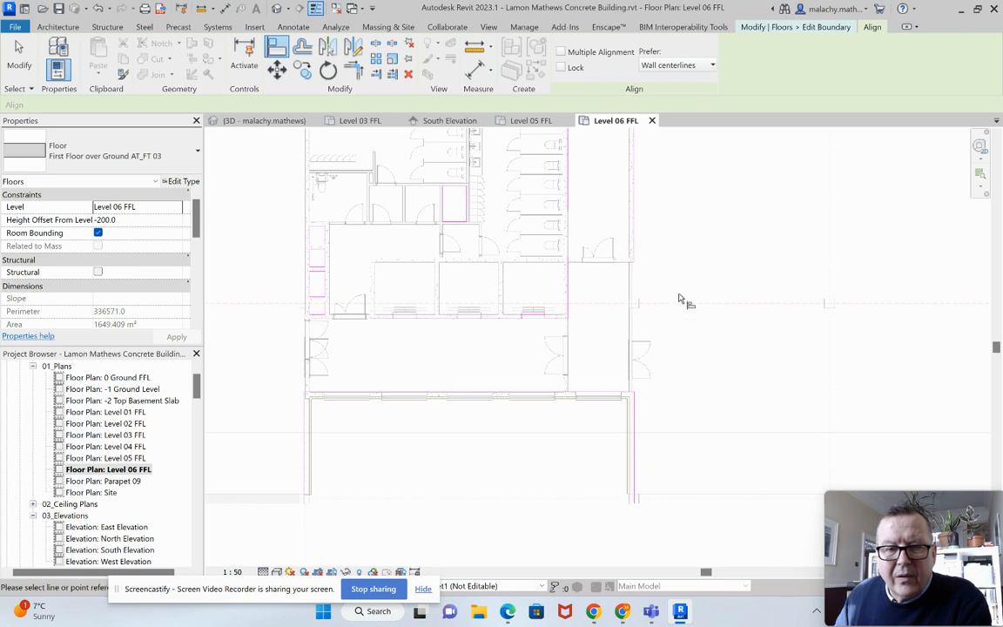
{"action": "key", "text": "Escape"}
{"action": "key", "text": "Escape"}
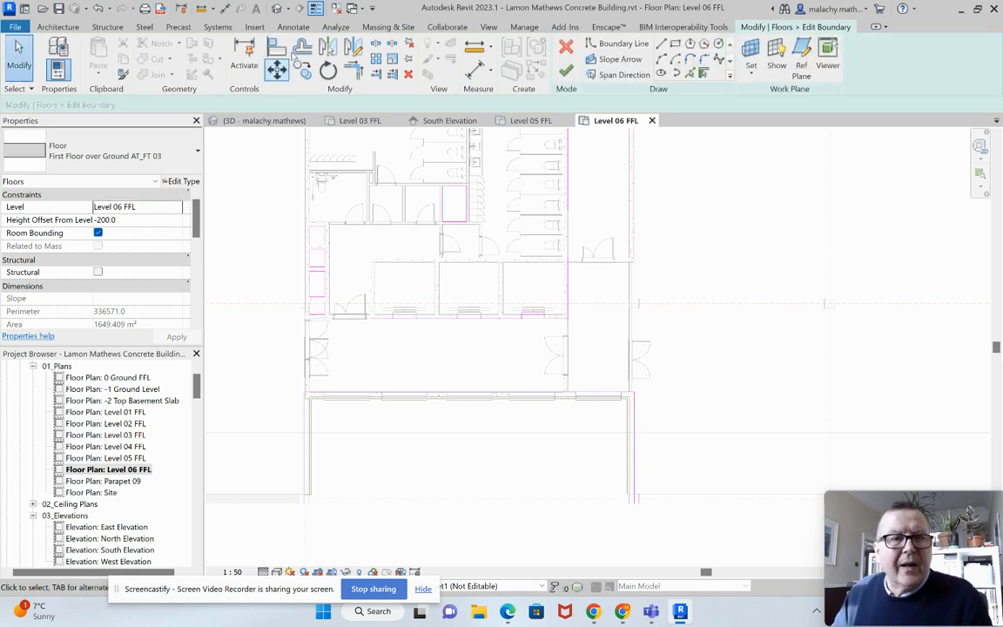
- Trim the picked core wall line to the front bay line and delete the boundary line along the bay's lower-wing side
{"action": "key", "text": "t"}
{"action": "key", "text": "r"}
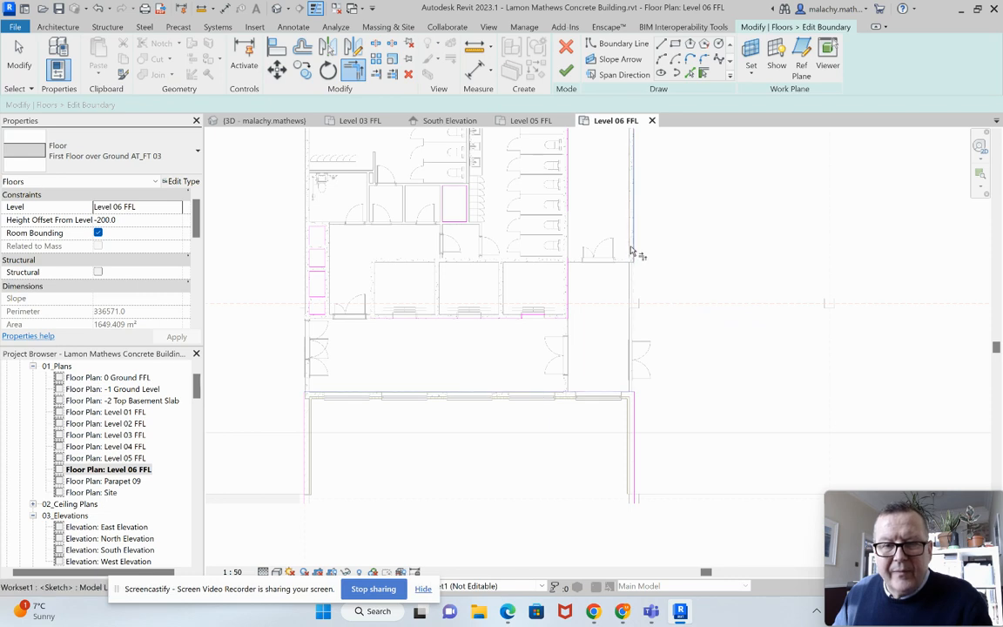
{"action": "key", "text": "Escape"}
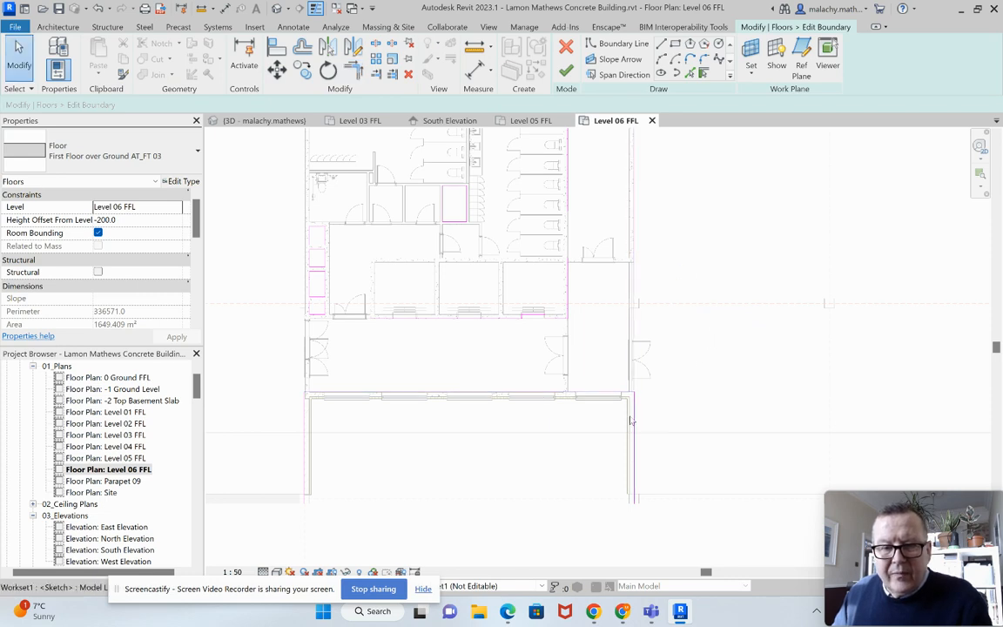
{"action": "left_click", "coordinate": [634, 424]}
{"action": "key", "text": "Escape"}
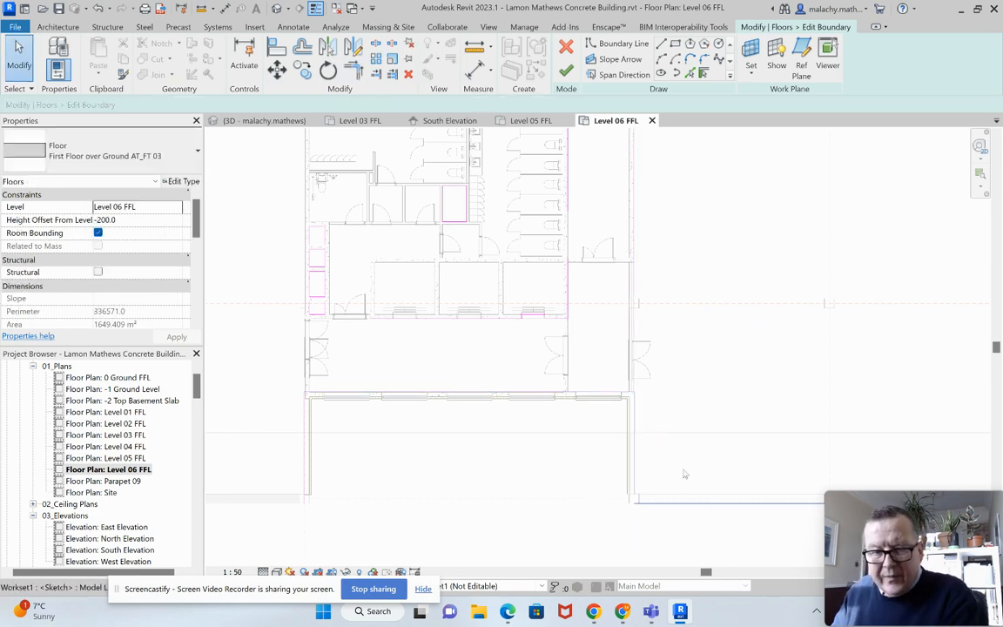
- Delete the remaining boundary lines that outline the lower wing, including those around its end stair core
{"action": "scroll", "coordinate": [639, 403], "scroll_direction": "up", "scroll_amount": 2}
{"action": "scroll", "coordinate": [633, 398], "scroll_direction": "up", "scroll_amount": 6}
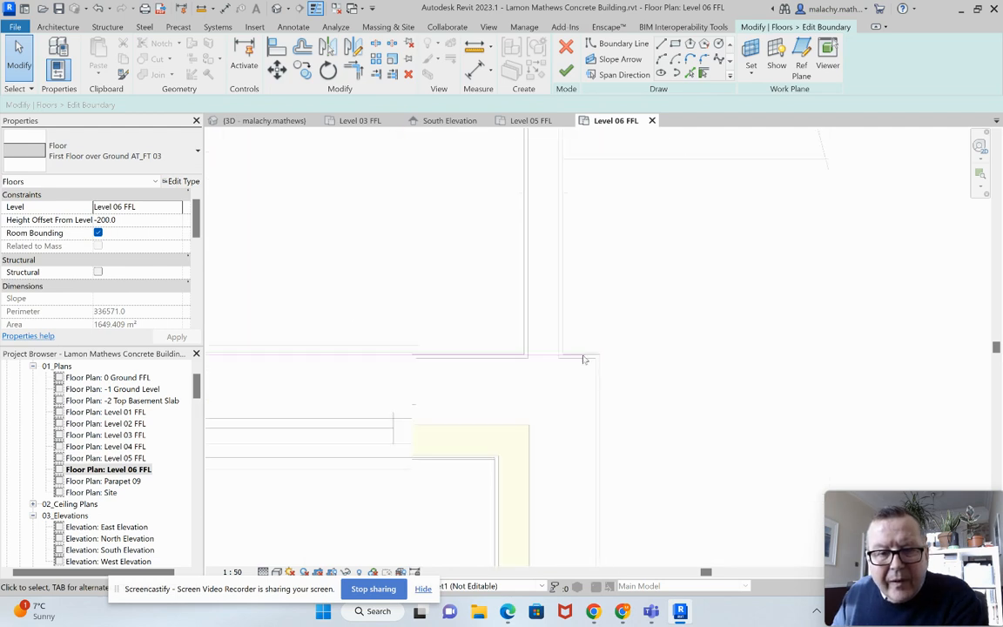
{"action": "scroll", "coordinate": [603, 363], "scroll_direction": "down", "scroll_amount": 6}
{"action": "scroll", "coordinate": [617, 371], "scroll_direction": "down", "scroll_amount": 5}
{"action": "middle_click_drag", "start_coordinate": [647, 324], "coordinate": [632, 449]}
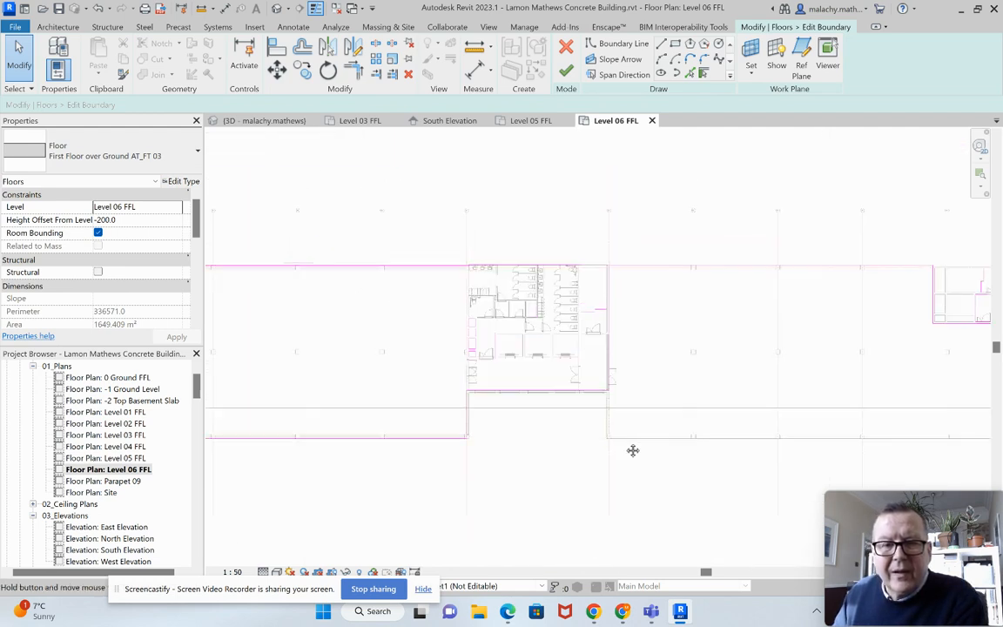
{"action": "scroll", "coordinate": [605, 392], "scroll_direction": "up", "scroll_amount": 2}
{"action": "scroll", "coordinate": [665, 384], "scroll_direction": "down", "scroll_amount": 3}
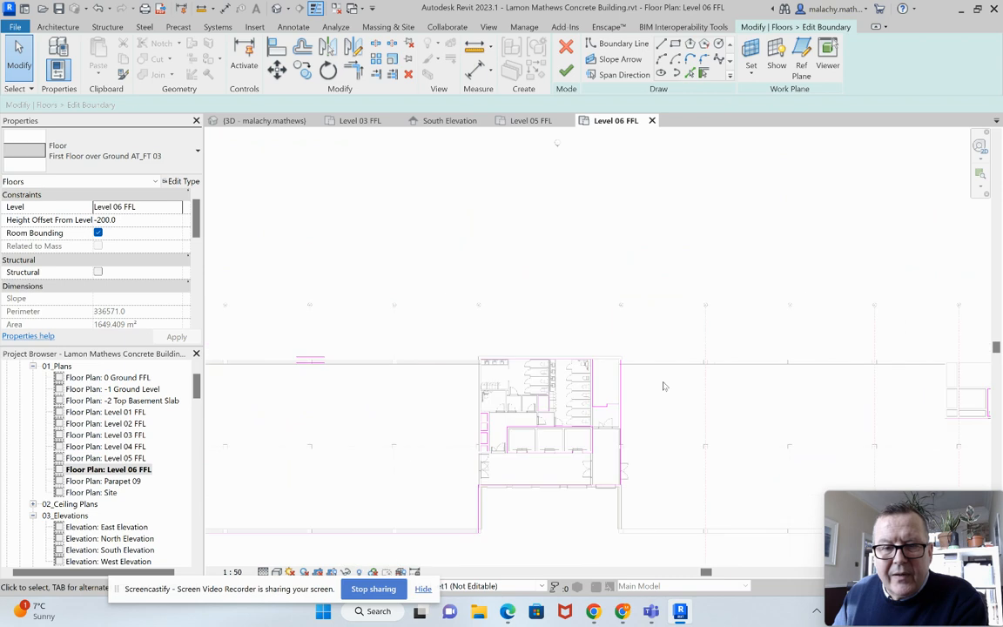
{"action": "middle_click_drag", "start_coordinate": [665, 389], "coordinate": [490, 381]}
{"action": "middle_click_drag", "start_coordinate": [824, 361], "coordinate": [784, 319]}
{"action": "scroll", "coordinate": [782, 315], "scroll_direction": "down", "scroll_amount": 1}
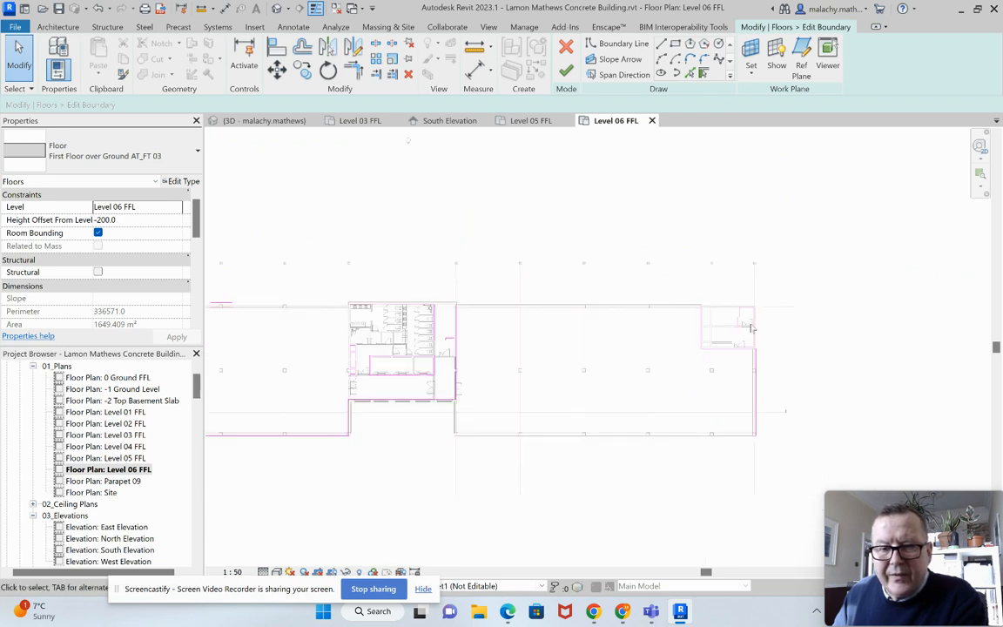
{"action": "left_click_drag", "start_coordinate": [819, 279], "coordinate": [622, 468]}
{"action": "left_click", "coordinate": [623, 471]}
- Finish the Level 06 floor boundary edit without attaching the walls to the floor's bottom
{"action": "scroll", "coordinate": [523, 357], "scroll_direction": "up", "scroll_amount": 4}
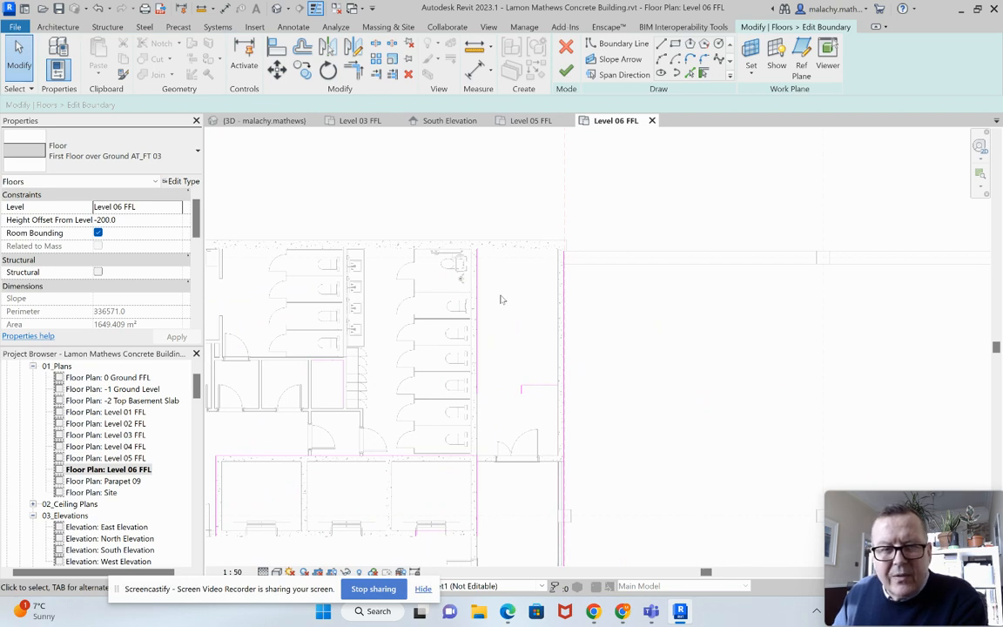
{"action": "left_click", "coordinate": [352, 73]}
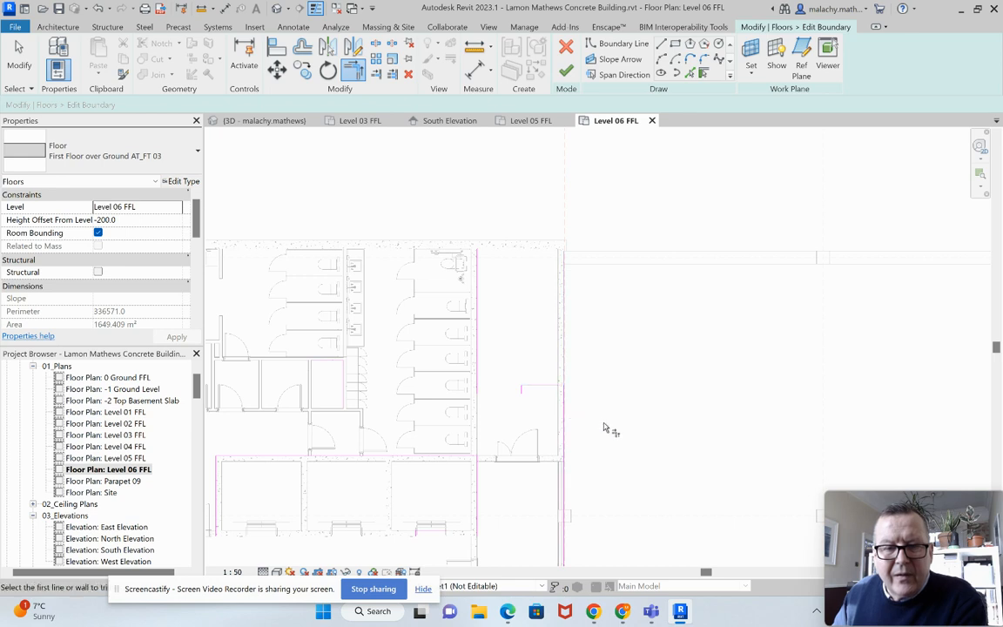
{"action": "scroll", "coordinate": [609, 426], "scroll_direction": "down", "scroll_amount": 5}
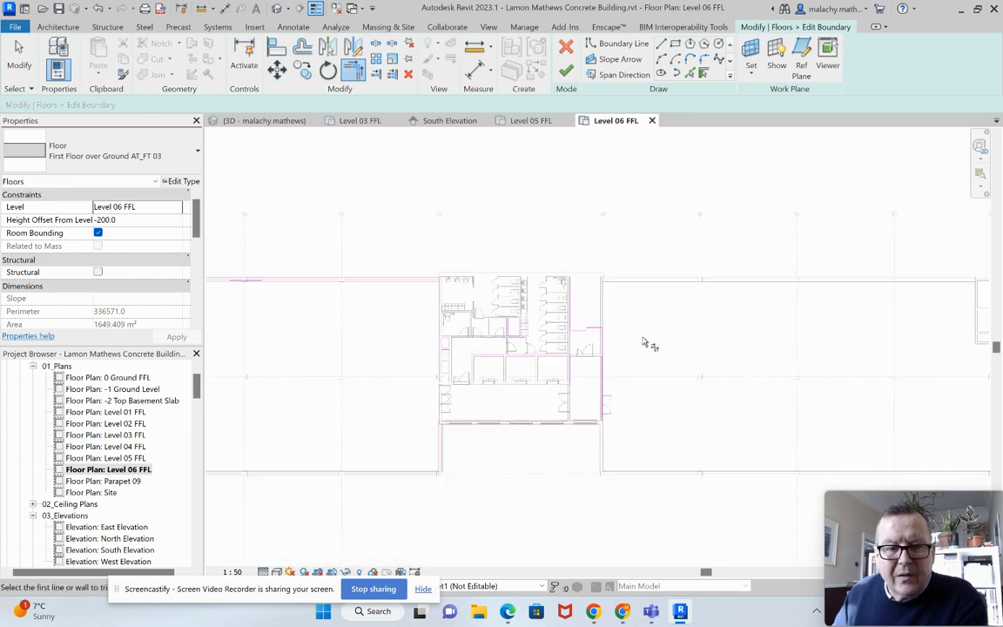
{"action": "left_click", "coordinate": [566, 70]}
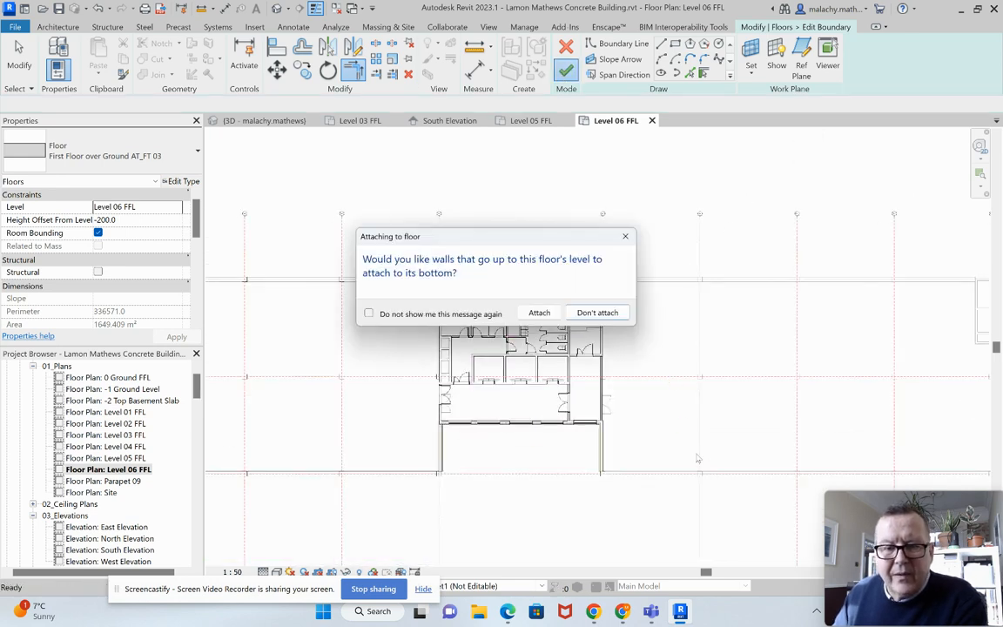
{"action": "left_click", "coordinate": [600, 313]}
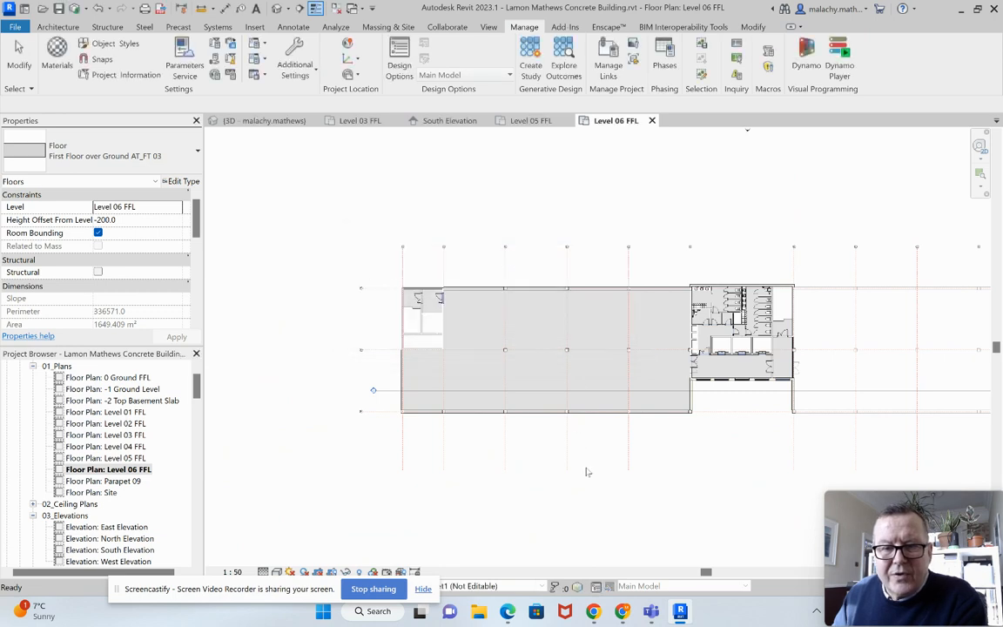
{"action": "scroll", "coordinate": [609, 487], "scroll_direction": "up", "scroll_amount": 2}
{"action": "left_click", "coordinate": [531, 512]}
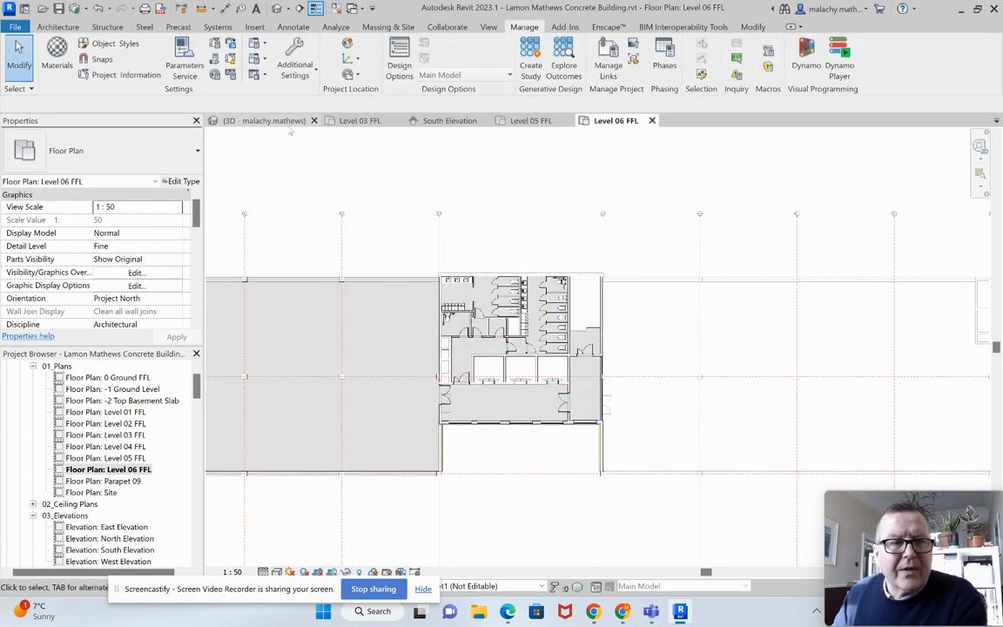
- In the 3D view, delete the topmost floor slab on Parapet 09 that covers the tall wing and core
{"action": "left_click", "coordinate": [266, 120]}
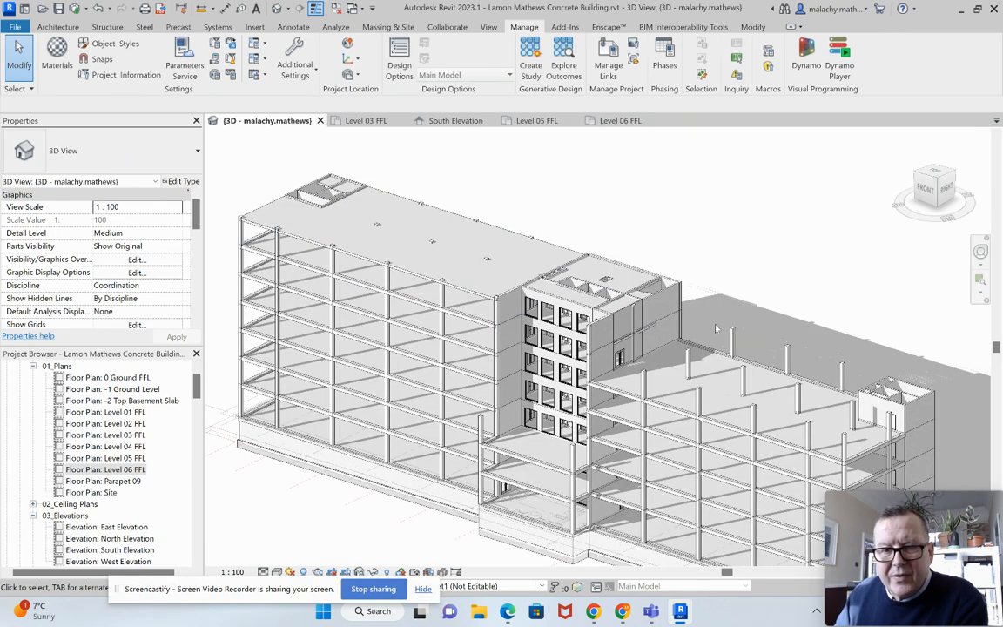
{"action": "middle_click_drag", "start_coordinate": [711, 209], "coordinate": [762, 269]}
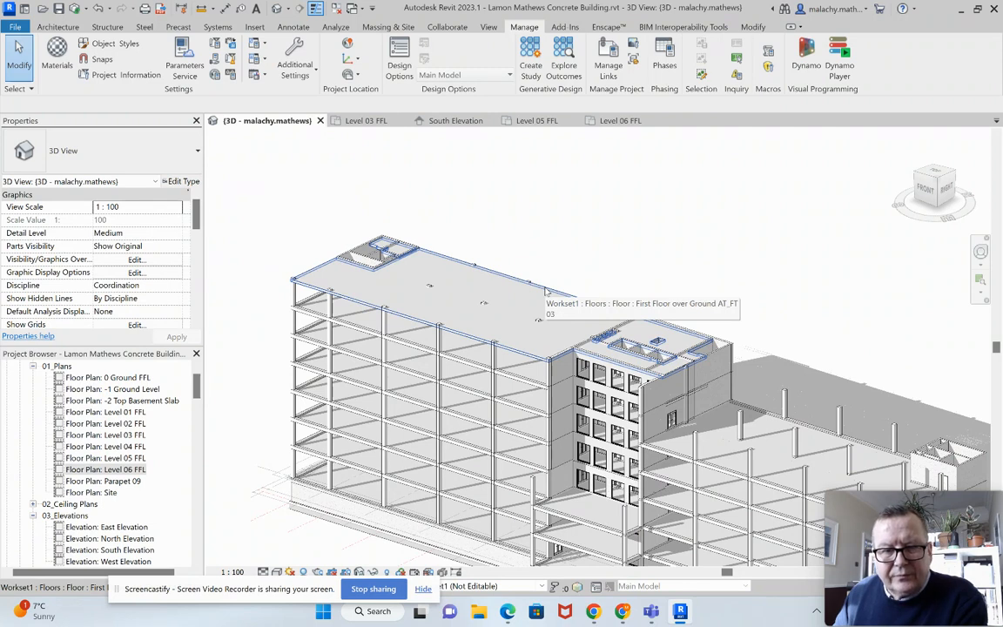
{"action": "left_click", "coordinate": [545, 290]}
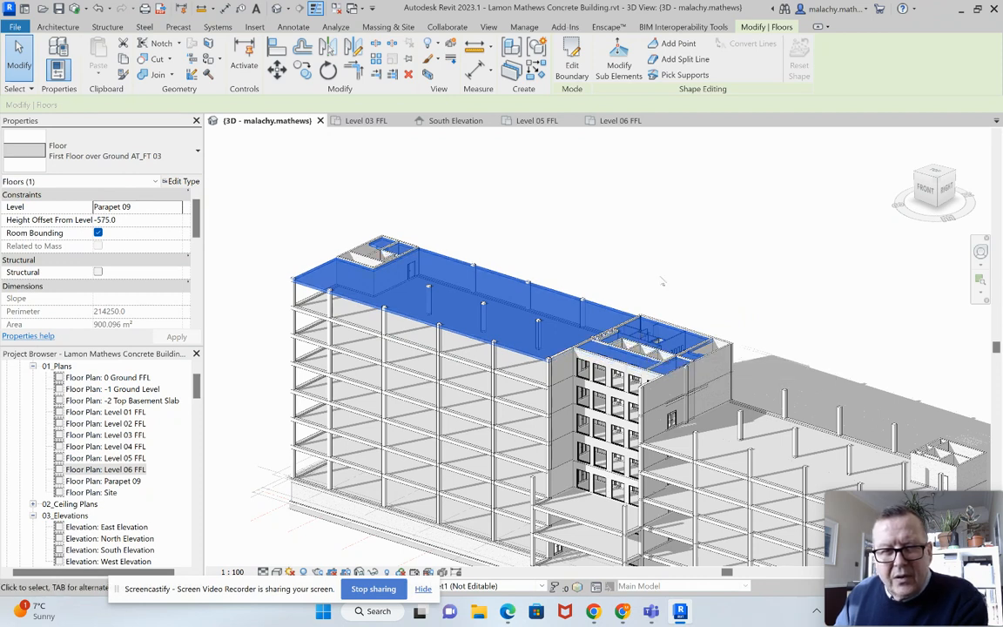
{"action": "scroll", "coordinate": [341, 281], "scroll_direction": "up", "scroll_amount": 5}
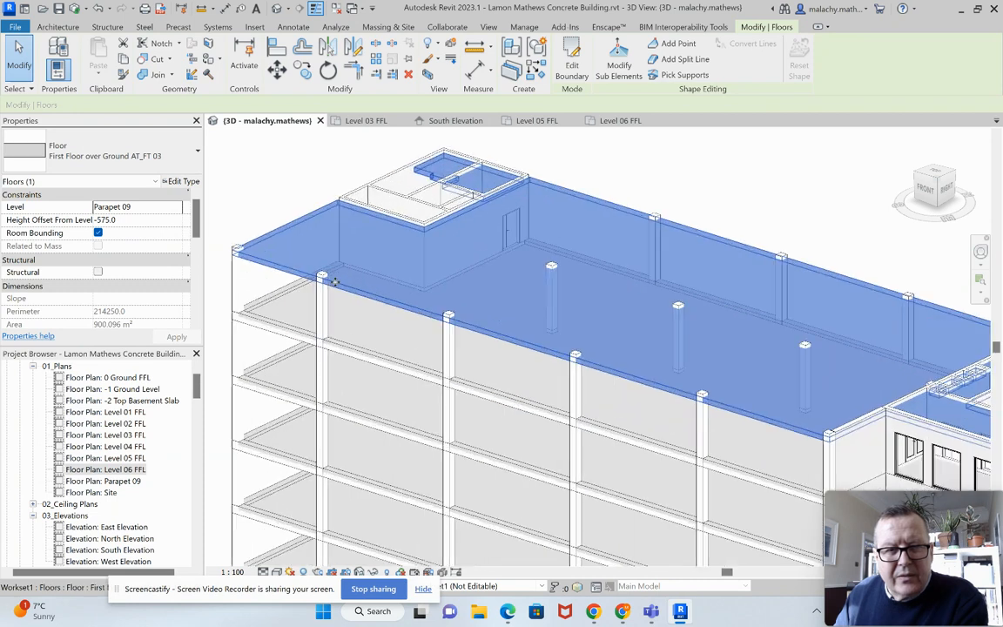
{"action": "scroll", "coordinate": [341, 281], "scroll_direction": "down", "scroll_amount": 4}
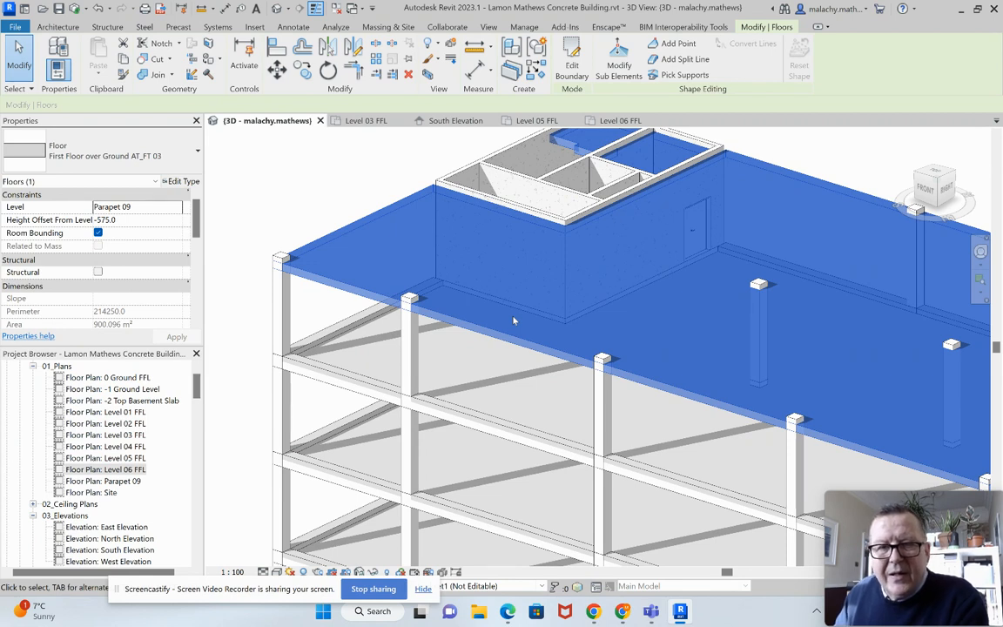
{"action": "scroll", "coordinate": [514, 321], "scroll_direction": "down", "scroll_amount": 3}
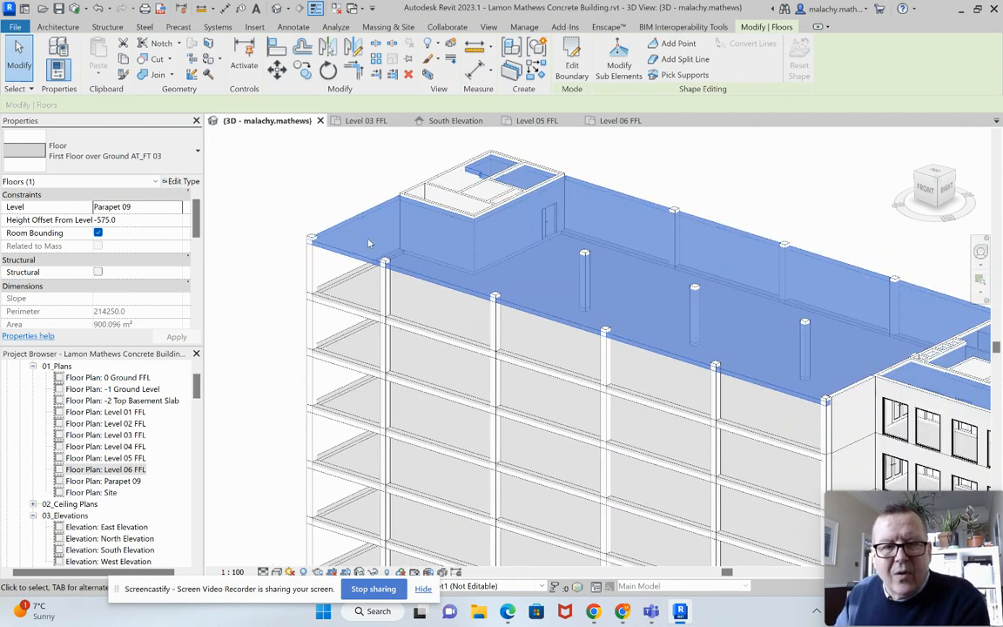
{"action": "scroll", "coordinate": [370, 243], "scroll_direction": "down", "scroll_amount": 3}
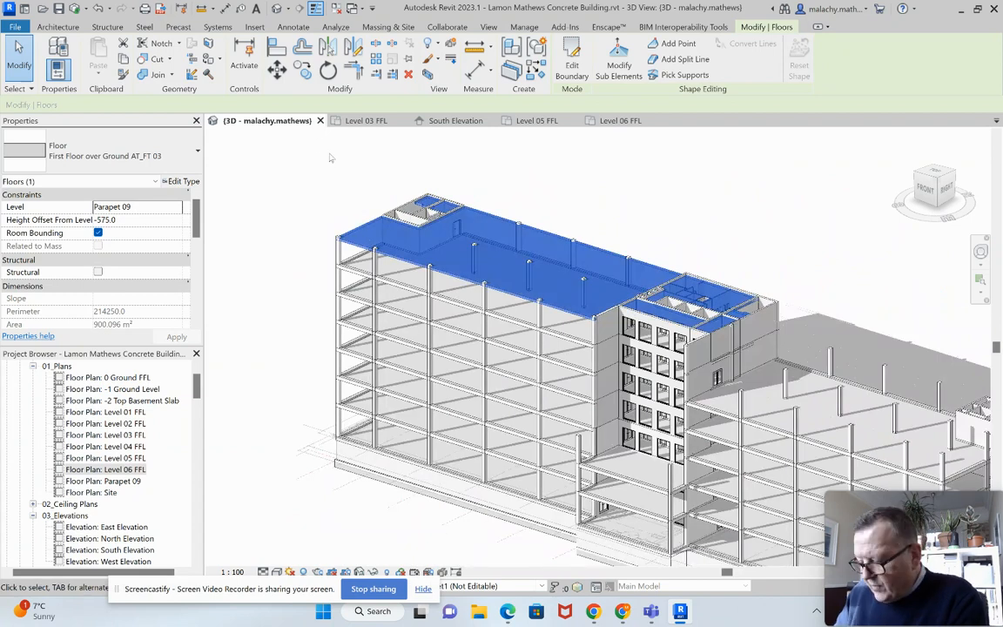
{"action": "left_click", "coordinate": [536, 160]}
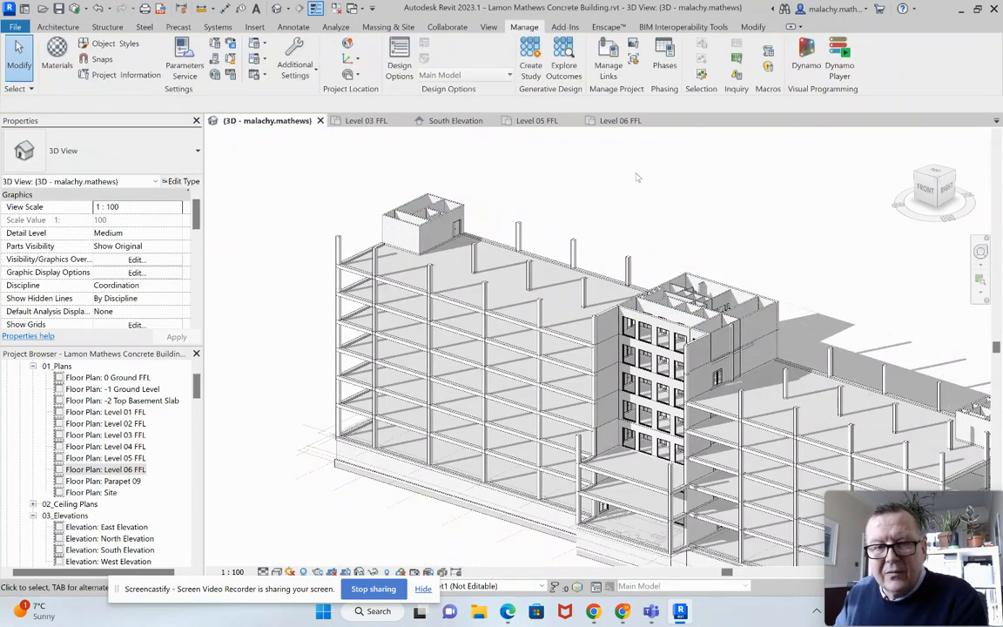
- Open the Level 03 FFL floor plan at the front bay and dismiss the save reminder without saving
{"action": "middle_click_drag", "start_coordinate": [632, 232], "coordinate": [506, 197]}
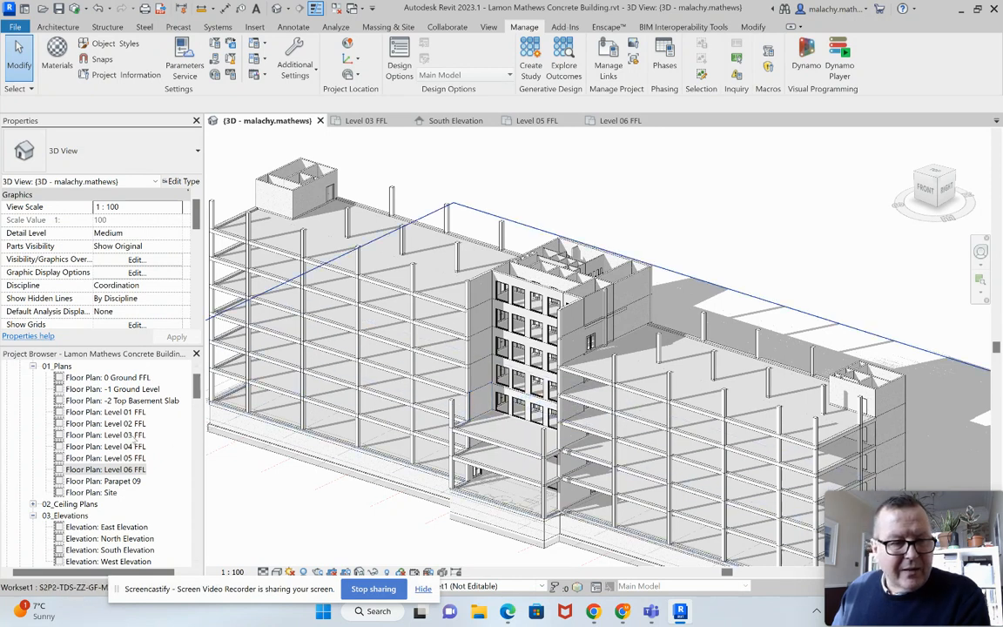
{"action": "double_click", "coordinate": [135, 435]}
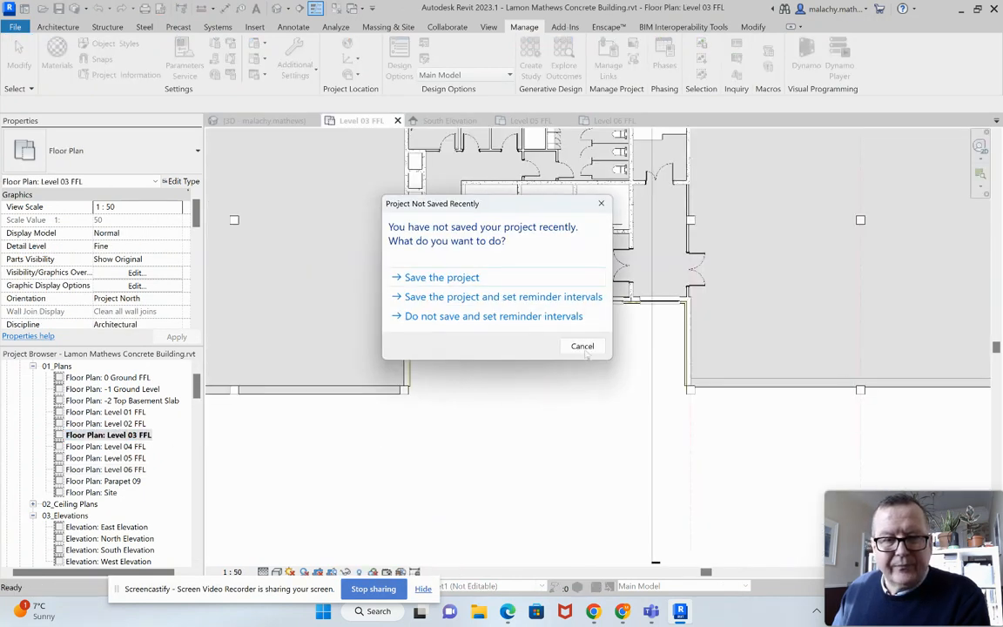
{"action": "left_click", "coordinate": [582, 347]}
{"action": "scroll", "coordinate": [475, 354], "scroll_direction": "up", "scroll_amount": 4}
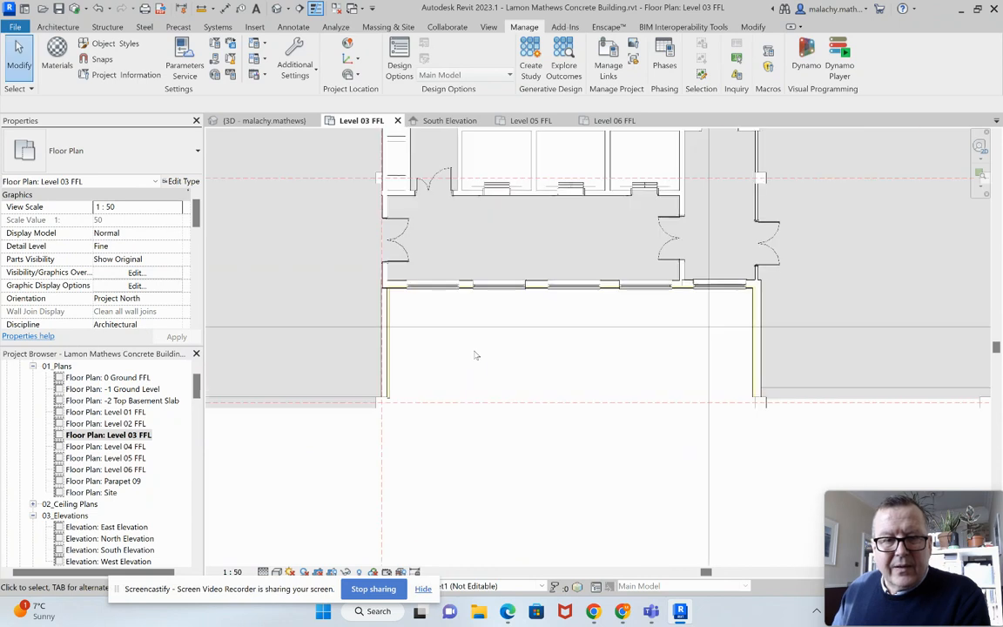
- Start a roof by footprint on Level 03 and duplicate the Generic - 400mm roof type as Generic - 300mm
{"action": "left_click", "coordinate": [57, 26]}
{"action": "left_click", "coordinate": [240, 72]}
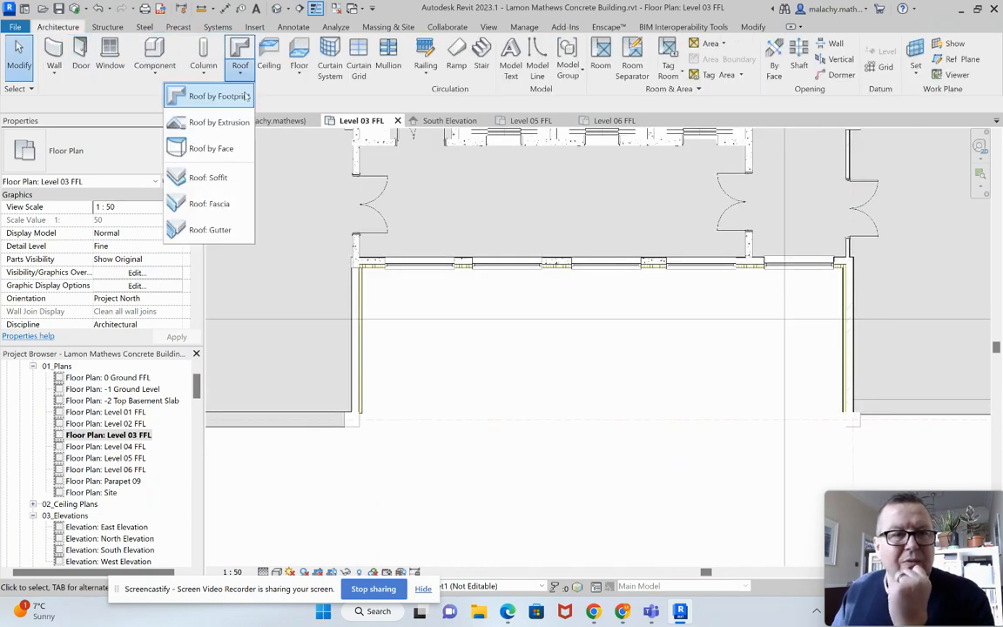
{"action": "left_click", "coordinate": [219, 96]}
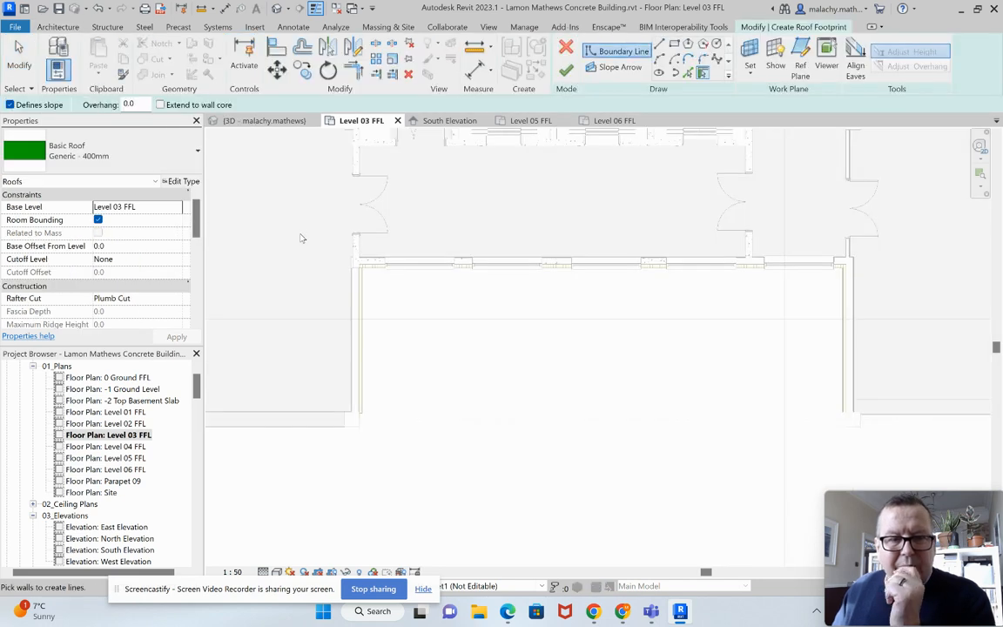
{"action": "left_click", "coordinate": [172, 157]}
{"action": "left_click", "coordinate": [93, 228]}
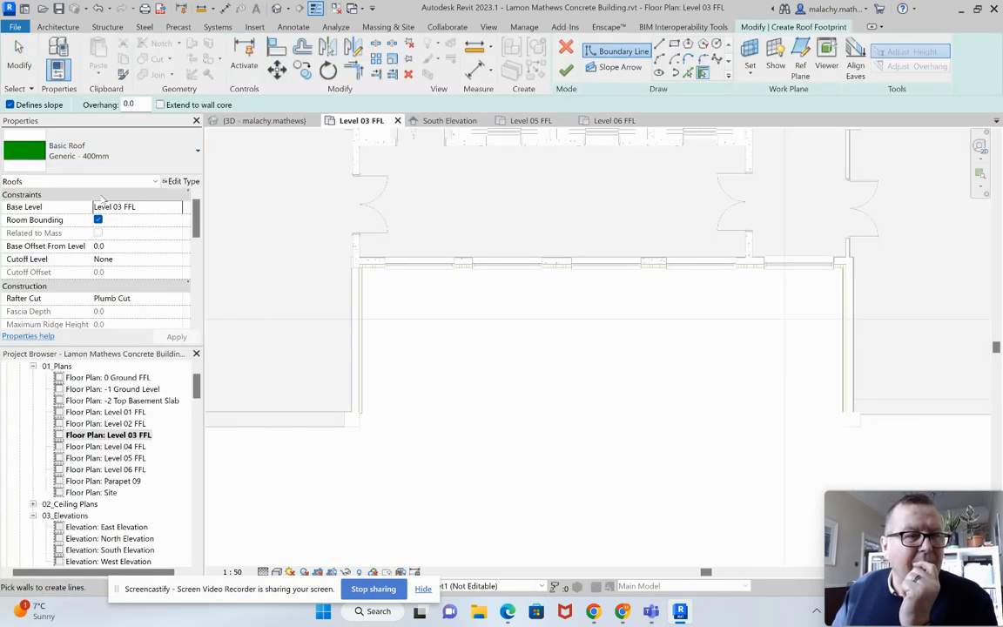
{"action": "left_click", "coordinate": [181, 181]}
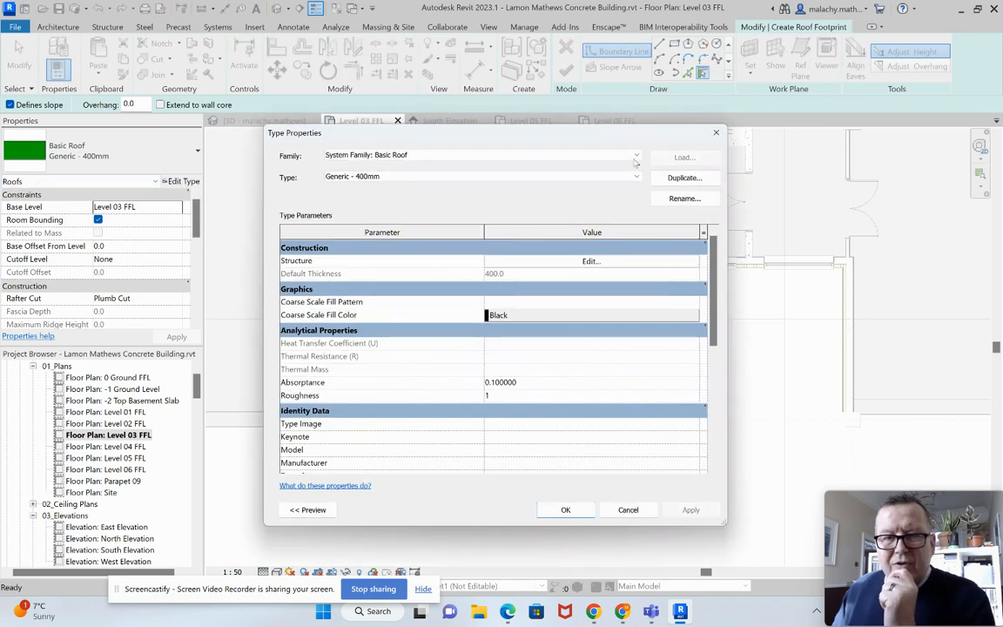
{"action": "left_click", "coordinate": [684, 178]}
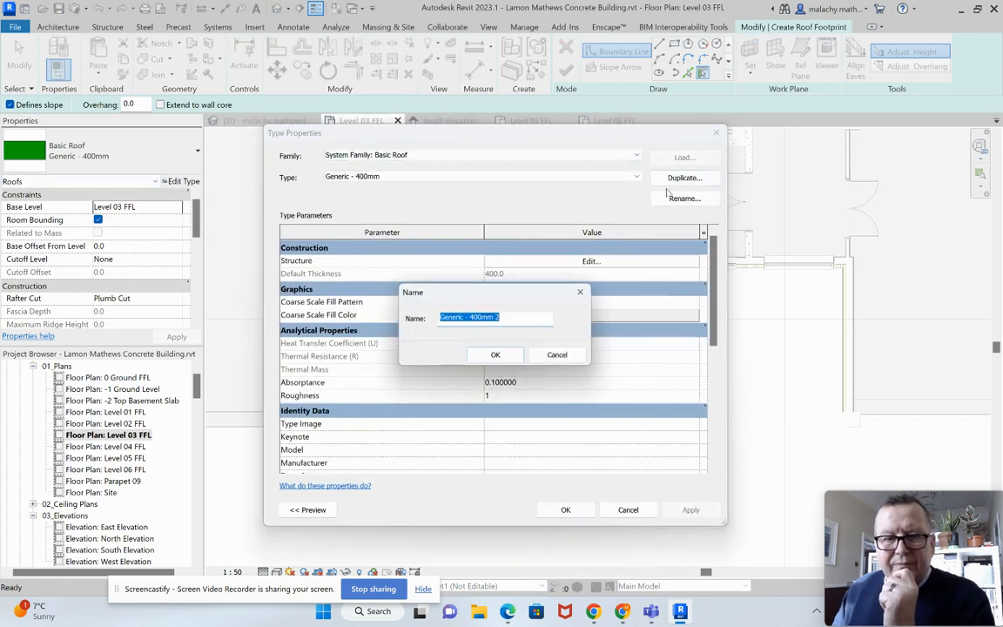
{"action": "left_click", "coordinate": [475, 318]}
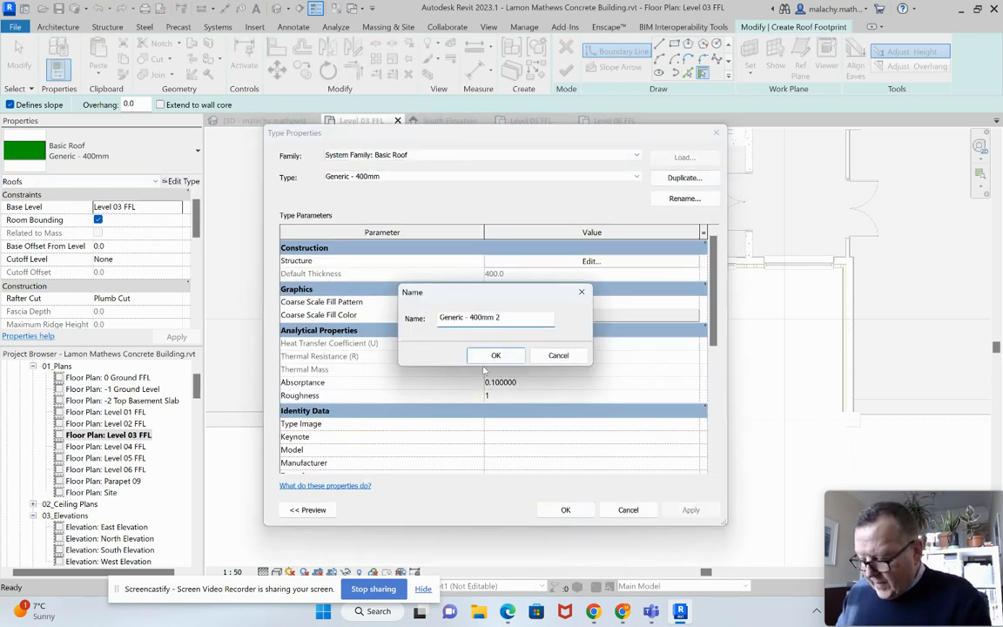
{"action": "key", "text": "BackSpace"}
{"action": "type", "text": "3"}
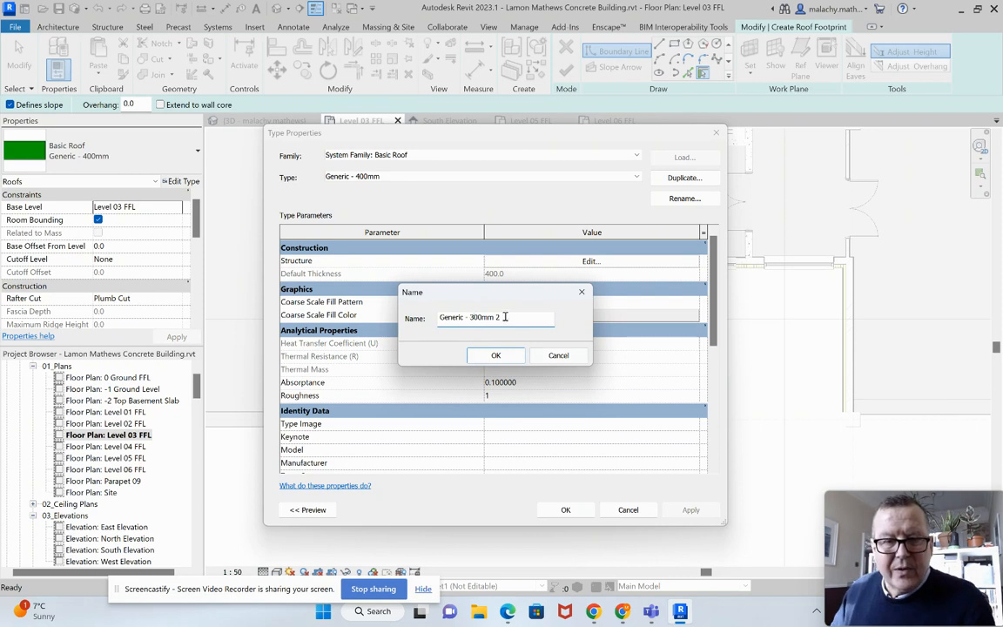
{"action": "left_click", "coordinate": [493, 356]}
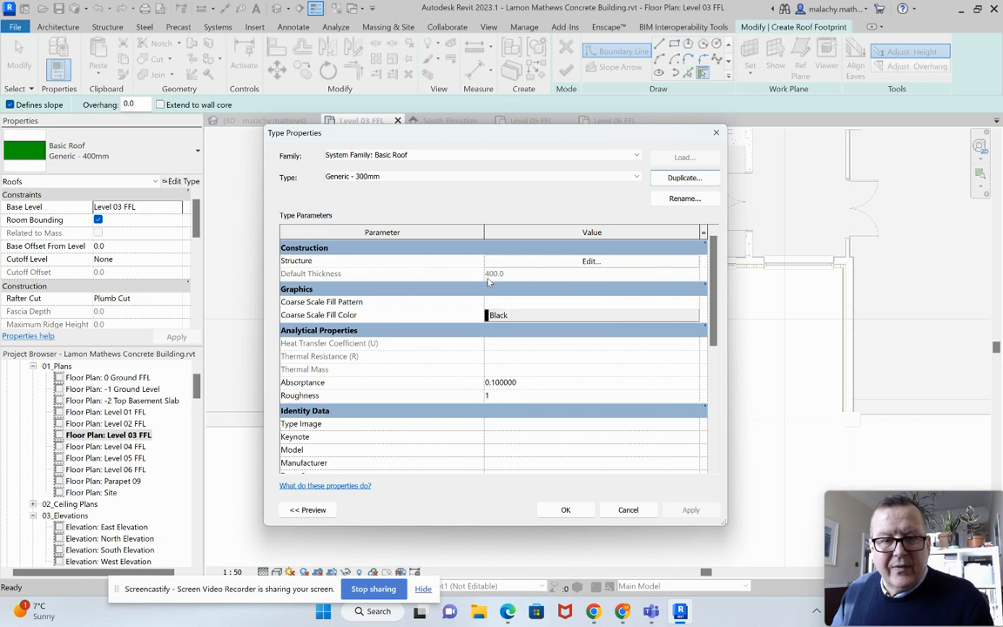
- Set the new roof type's structure layer to 300 mm thick with ABS material and apply the type
{"action": "left_click", "coordinate": [558, 262]}
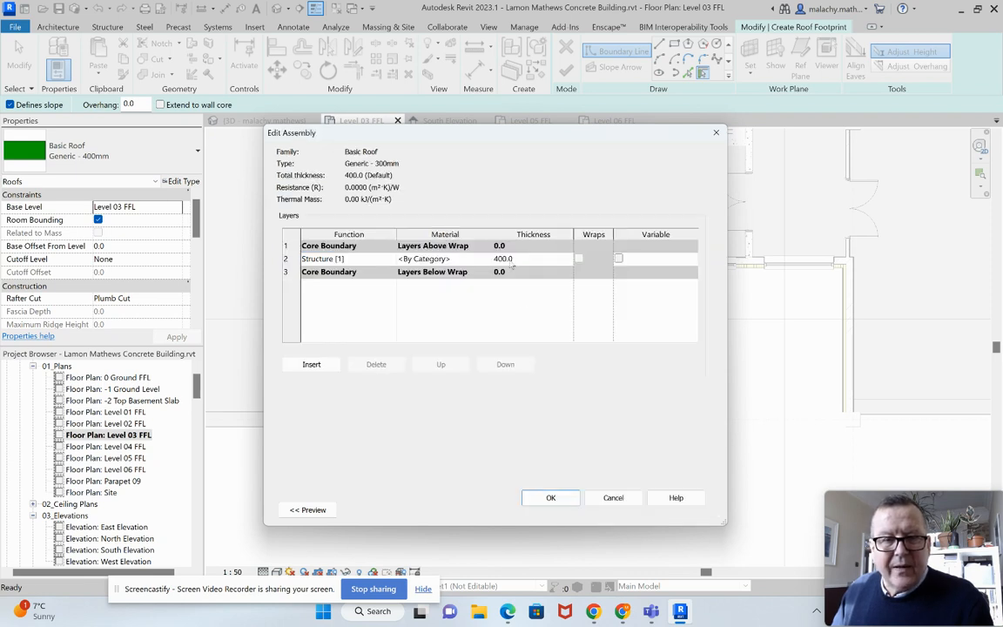
{"action": "left_click", "coordinate": [501, 261]}
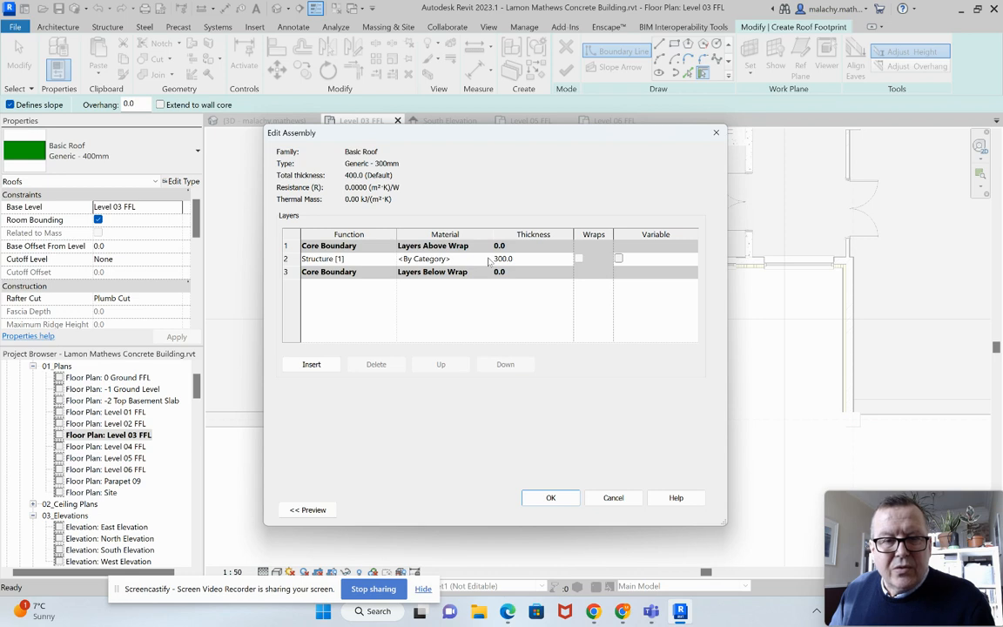
{"action": "left_click", "coordinate": [488, 259]}
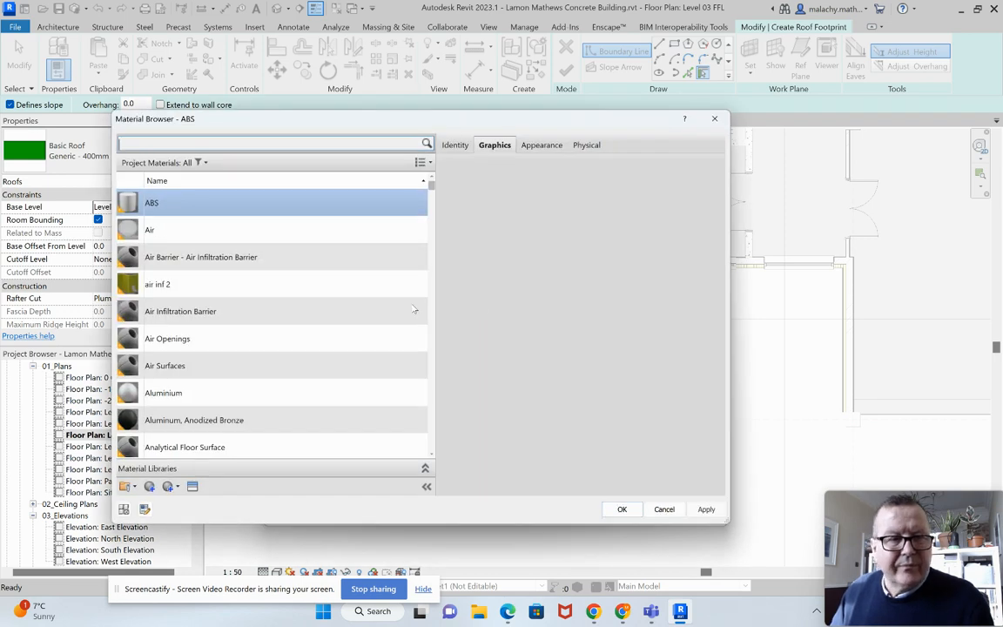
{"action": "left_click", "coordinate": [623, 511]}
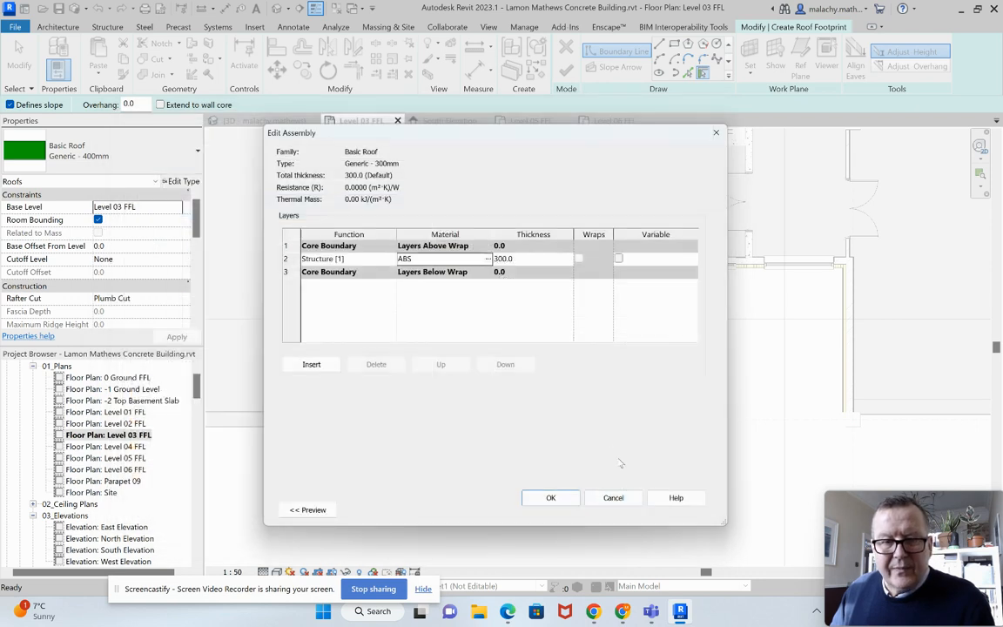
{"action": "left_click", "coordinate": [550, 498]}
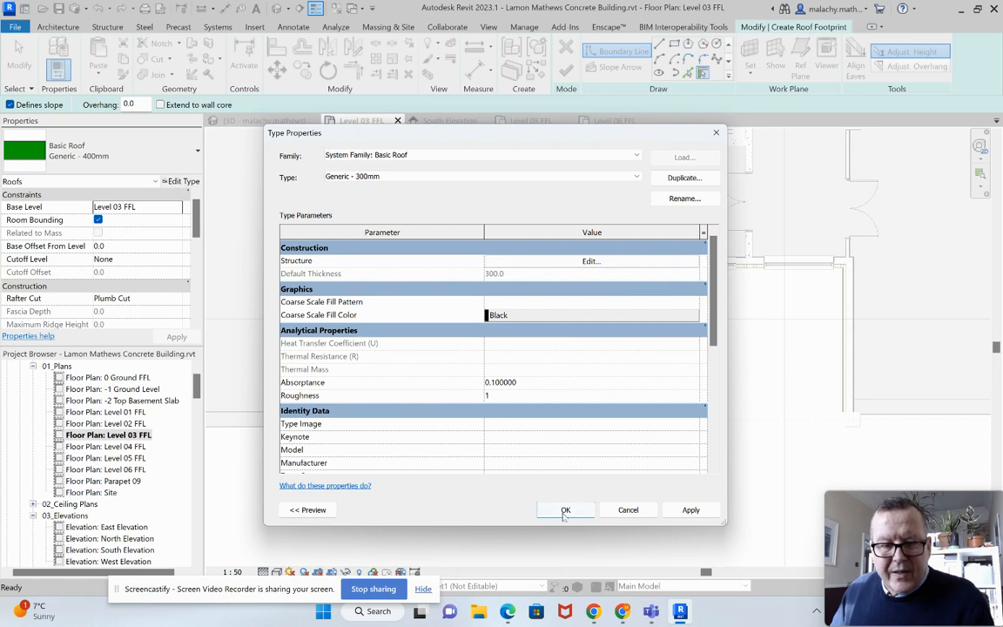
{"action": "left_click", "coordinate": [565, 511]}
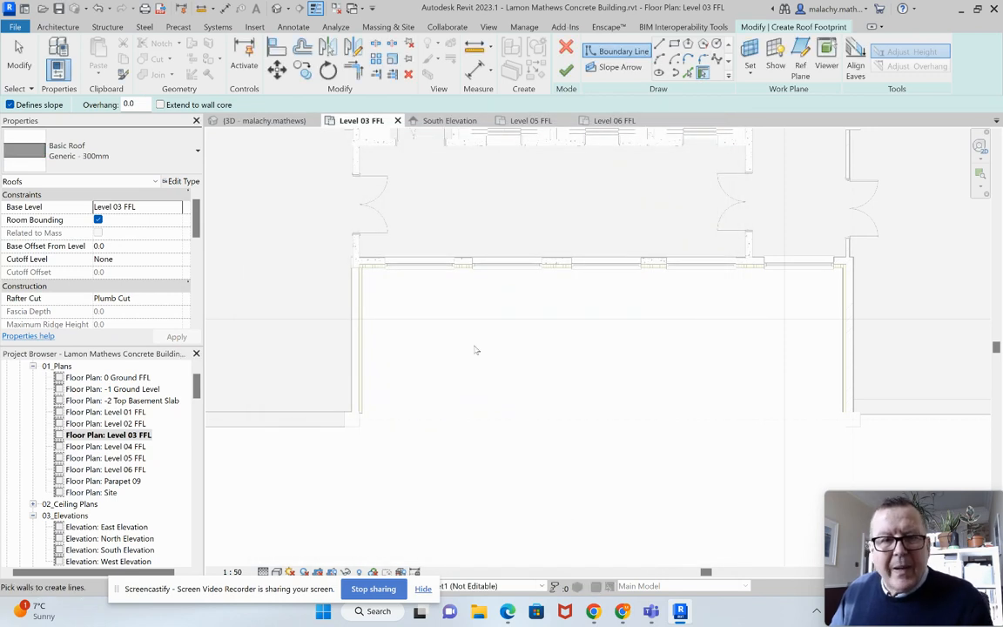
- Draw a rectangular roof boundary about 4.8 m deep across the front bay, between the inner faces of its side walls
{"action": "left_click", "coordinate": [674, 44]}
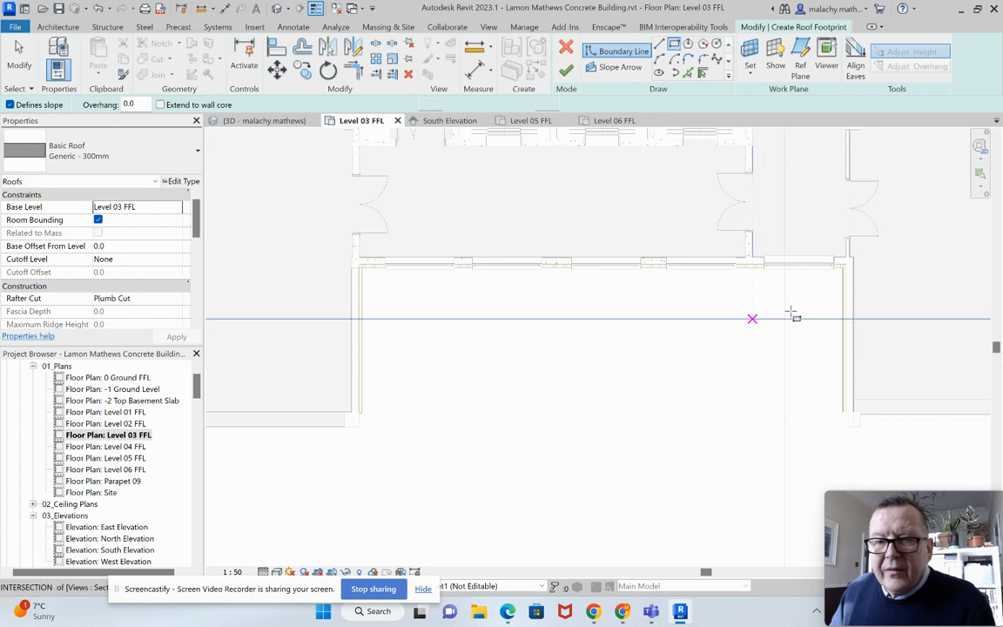
{"action": "left_click", "coordinate": [842, 271]}
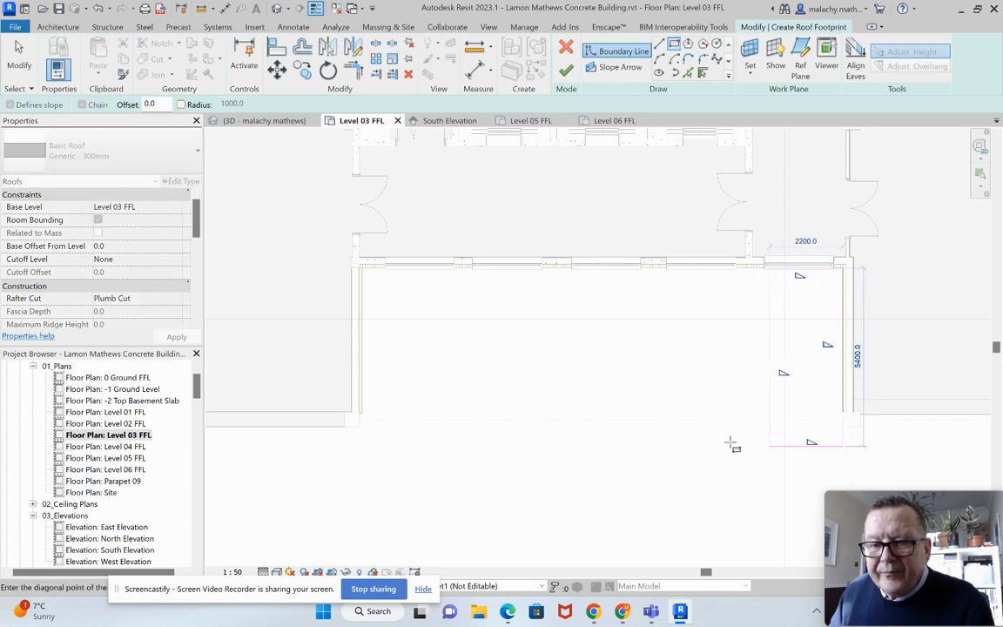
{"action": "left_click", "coordinate": [362, 426]}
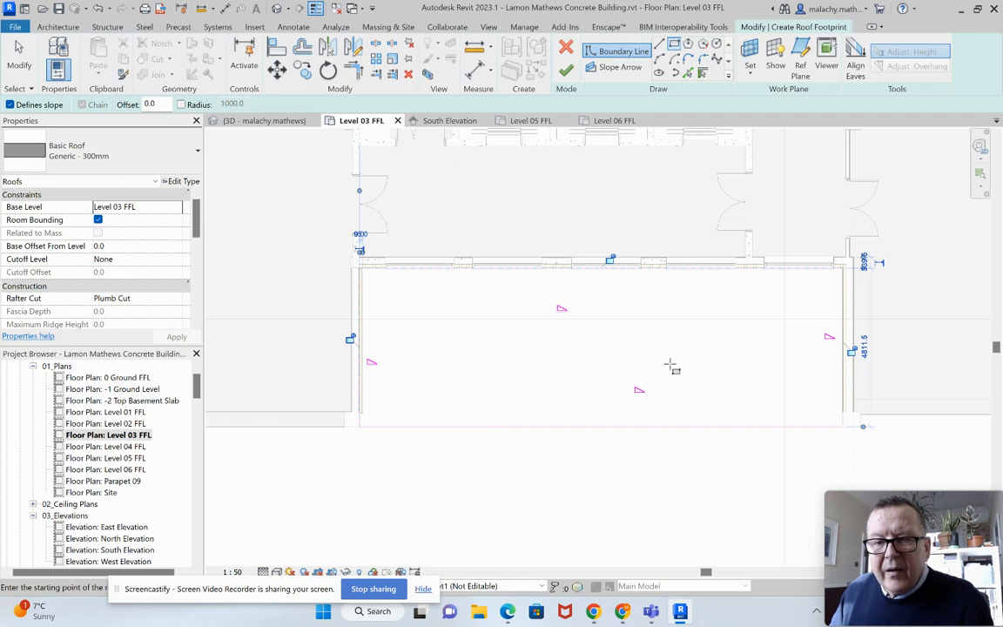
{"action": "key", "text": "Escape"}
{"action": "key", "text": "Escape"}
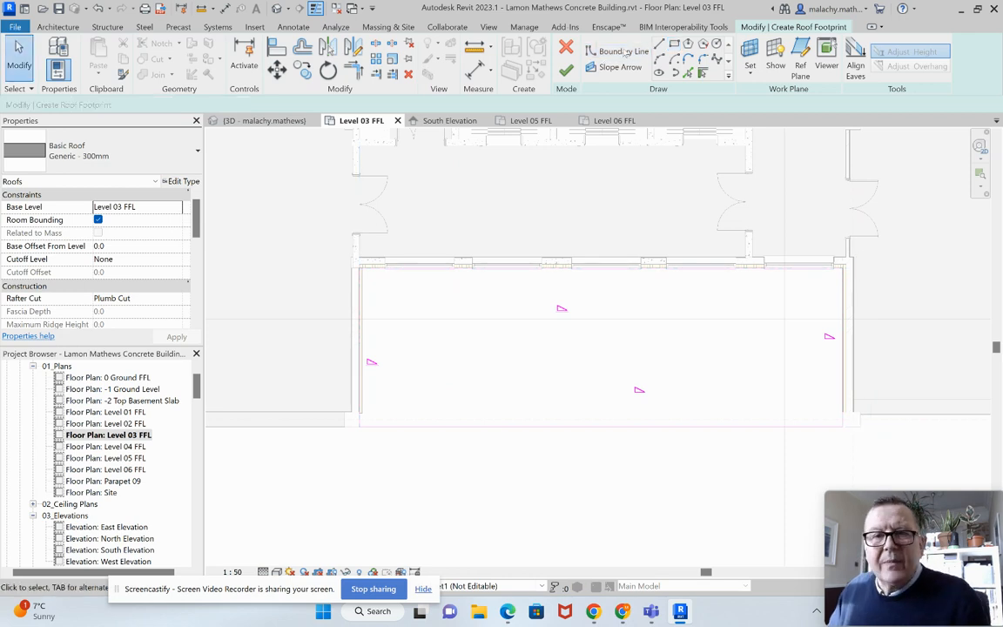
- Turn off slope for all four roof boundary lines and align the right side line with the corner column's inner face
{"action": "mouse_move", "coordinate": [898, 208]}
{"action": "left_mouse_down"}
{"action": "mouse_move", "coordinate": [348, 486]}
{"action": "mouse_move", "coordinate": [313, 486]}
{"action": "left_mouse_up"}
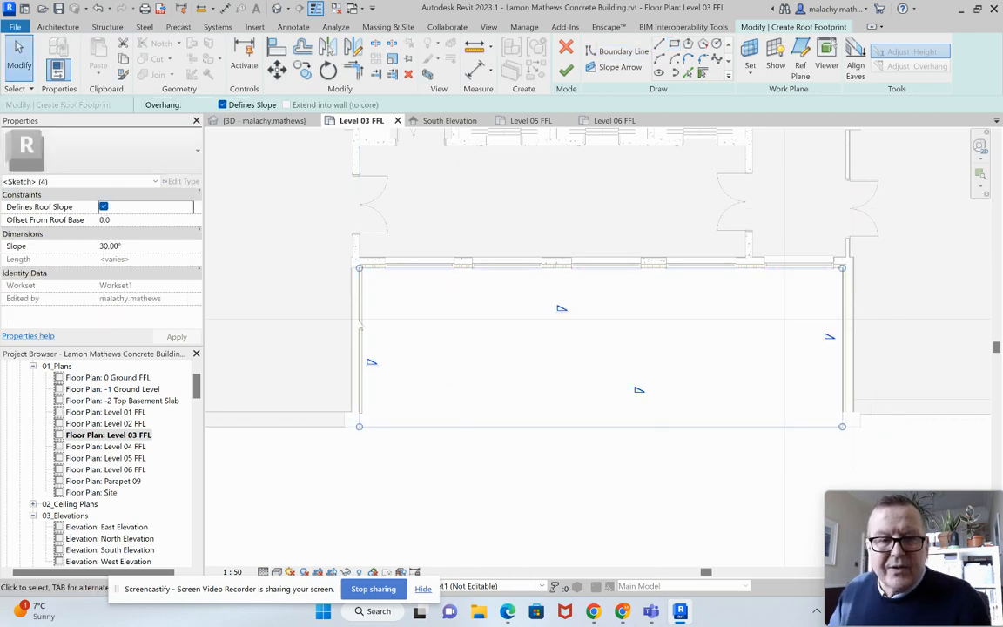
{"action": "left_click", "coordinate": [222, 104]}
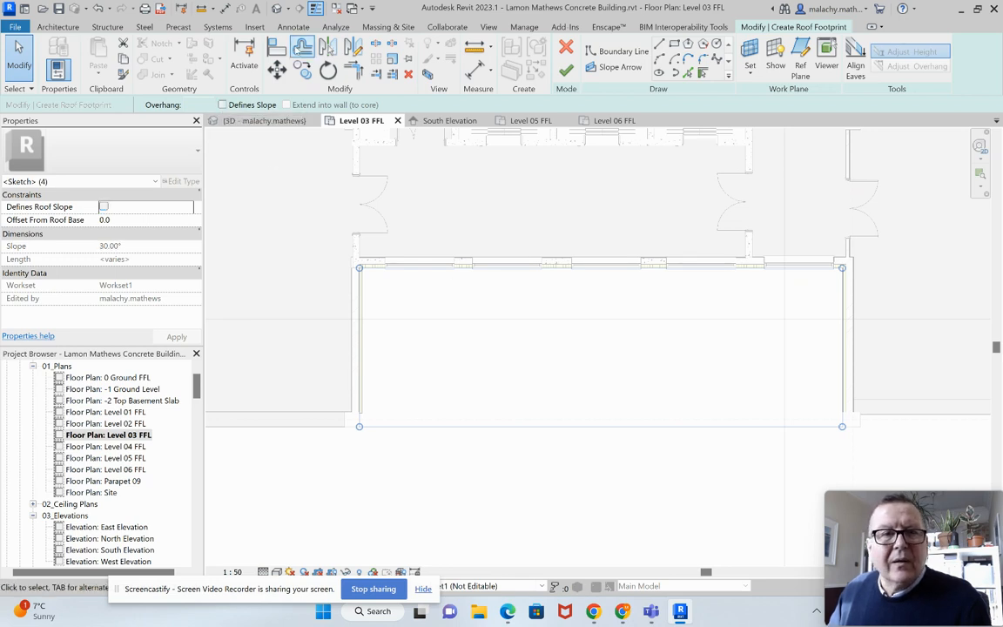
{"action": "left_click", "coordinate": [277, 45]}
{"action": "scroll", "coordinate": [843, 356], "scroll_direction": "up", "scroll_amount": 3}
{"action": "scroll", "coordinate": [855, 357], "scroll_direction": "up", "scroll_amount": 4}
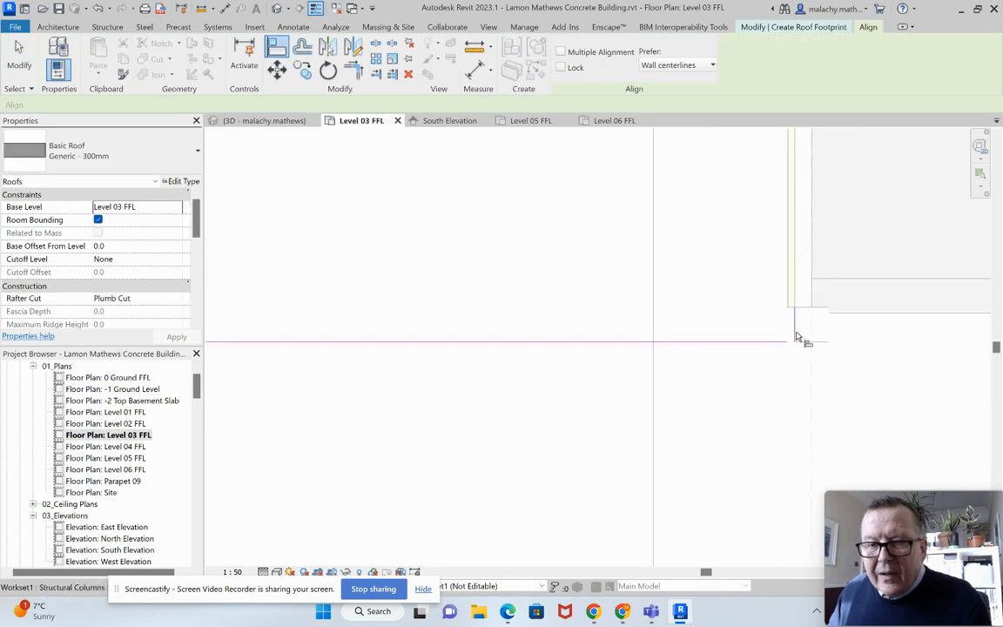
{"action": "left_click", "coordinate": [795, 333]}
{"action": "left_click", "coordinate": [788, 333]}
{"action": "scroll", "coordinate": [744, 329], "scroll_direction": "down", "scroll_amount": 2}
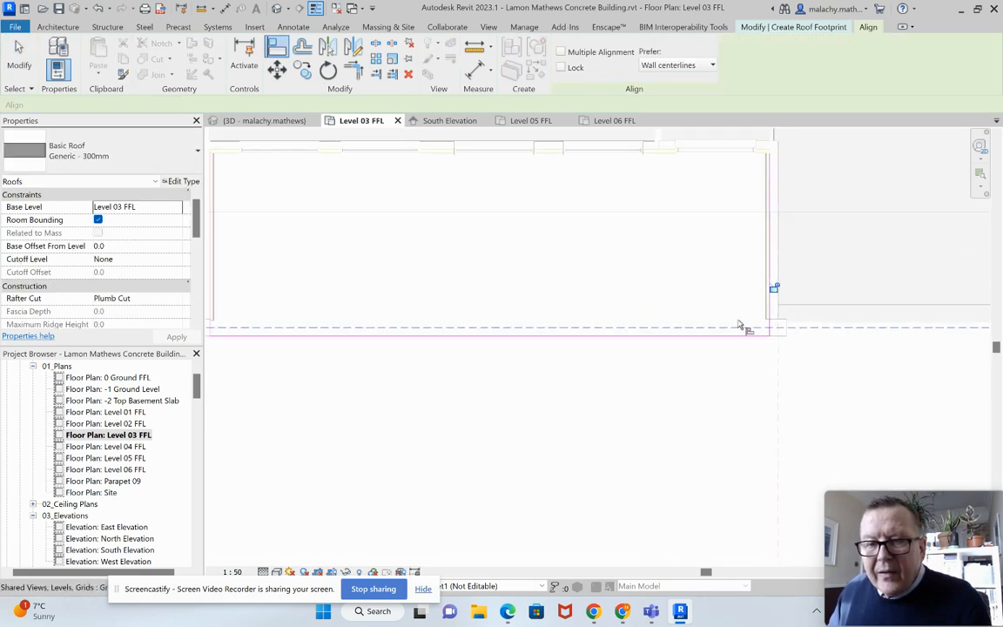
- Align the rear boundary line with the outer face of the back wall and finish the roof sketch
{"action": "scroll", "coordinate": [757, 374], "scroll_direction": "down", "scroll_amount": 2}
{"action": "scroll", "coordinate": [824, 291], "scroll_direction": "up", "scroll_amount": 4}
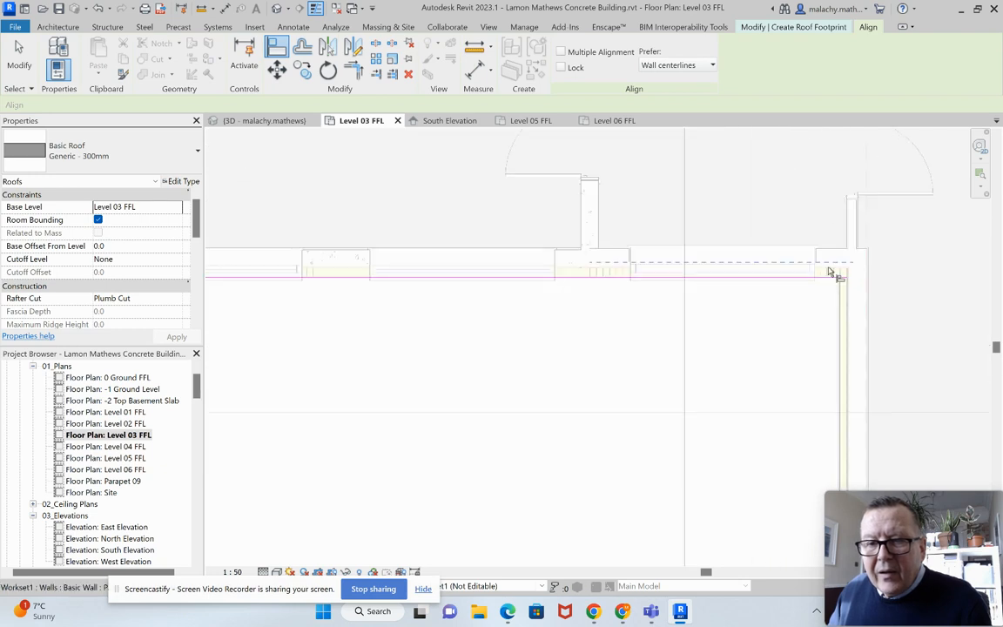
{"action": "scroll", "coordinate": [627, 341], "scroll_direction": "up", "scroll_amount": 3}
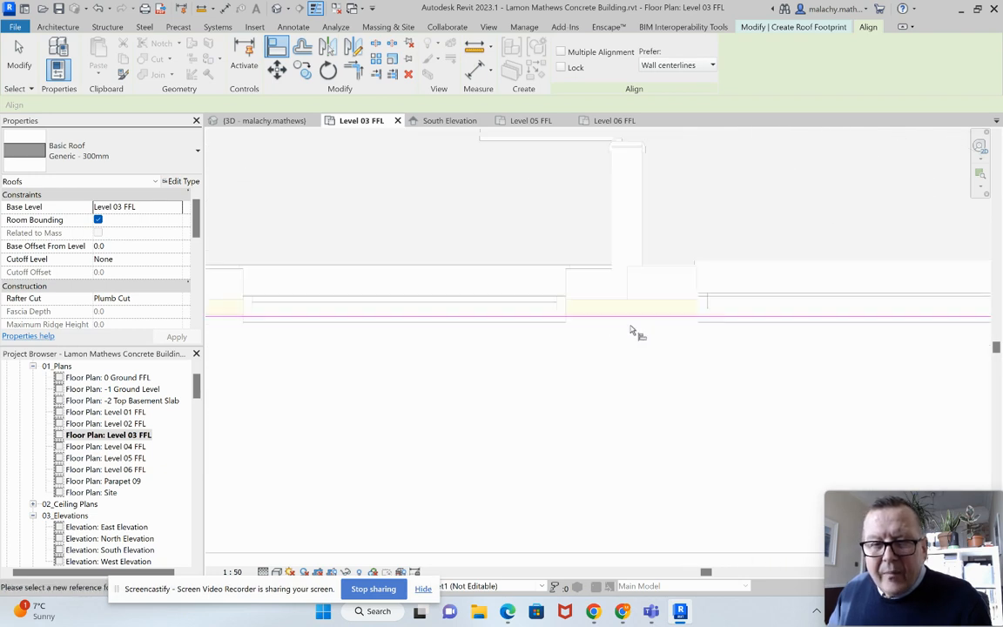
{"action": "scroll", "coordinate": [633, 331], "scroll_direction": "up", "scroll_amount": 2}
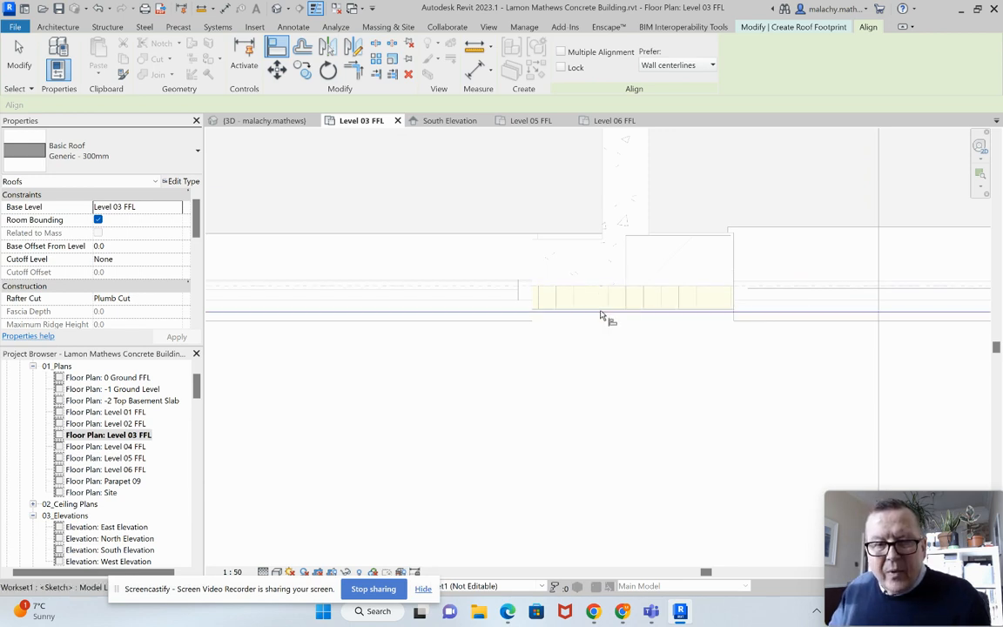
{"action": "scroll", "coordinate": [608, 347], "scroll_direction": "down", "scroll_amount": 4}
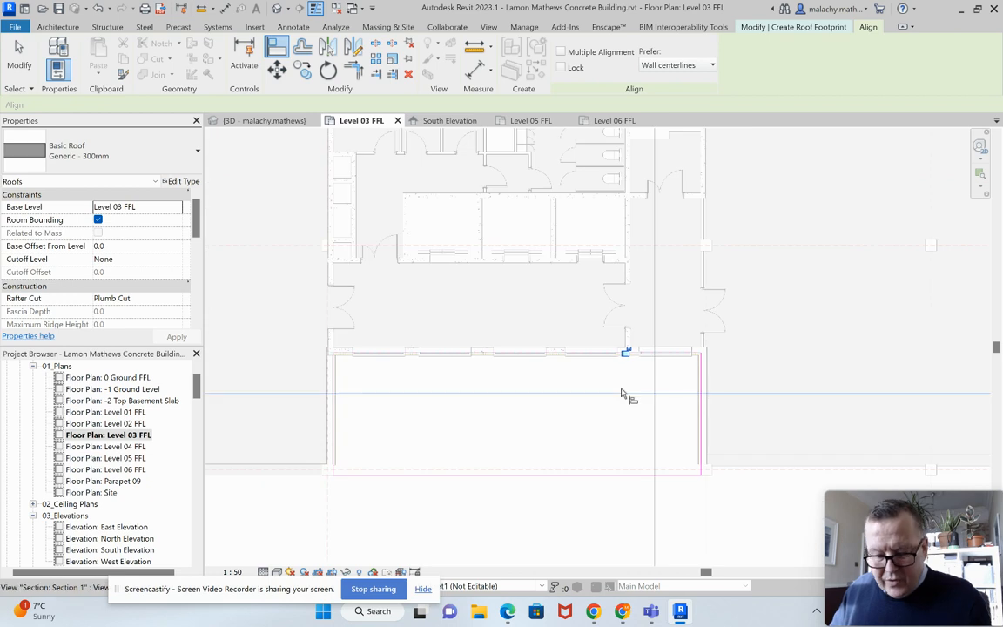
{"action": "key", "text": "Escape"}
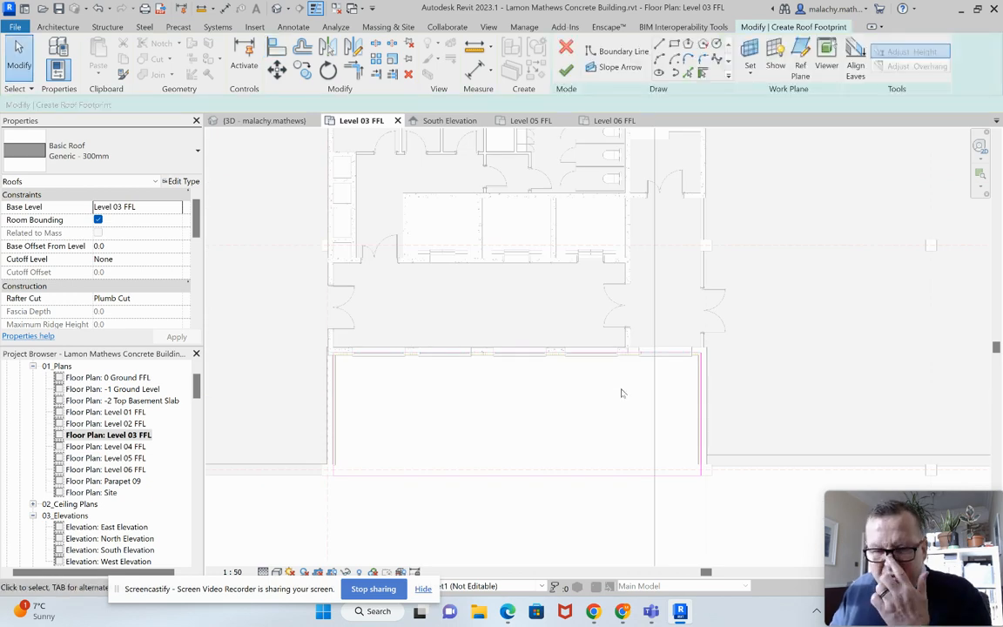
{"action": "scroll", "coordinate": [624, 393], "scroll_direction": "down", "scroll_amount": 2}
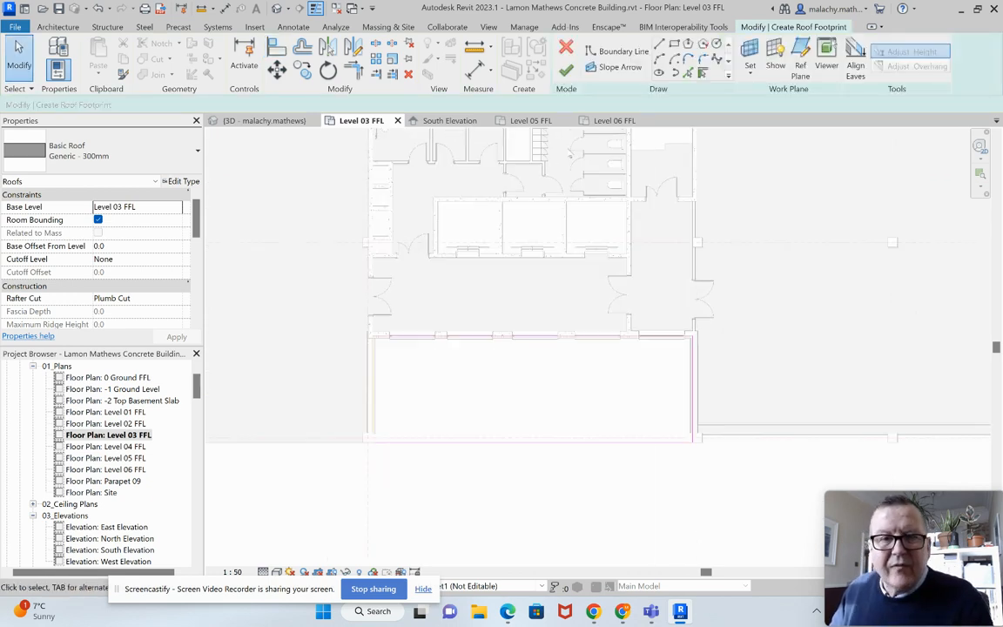
{"action": "left_click", "coordinate": [566, 70]}
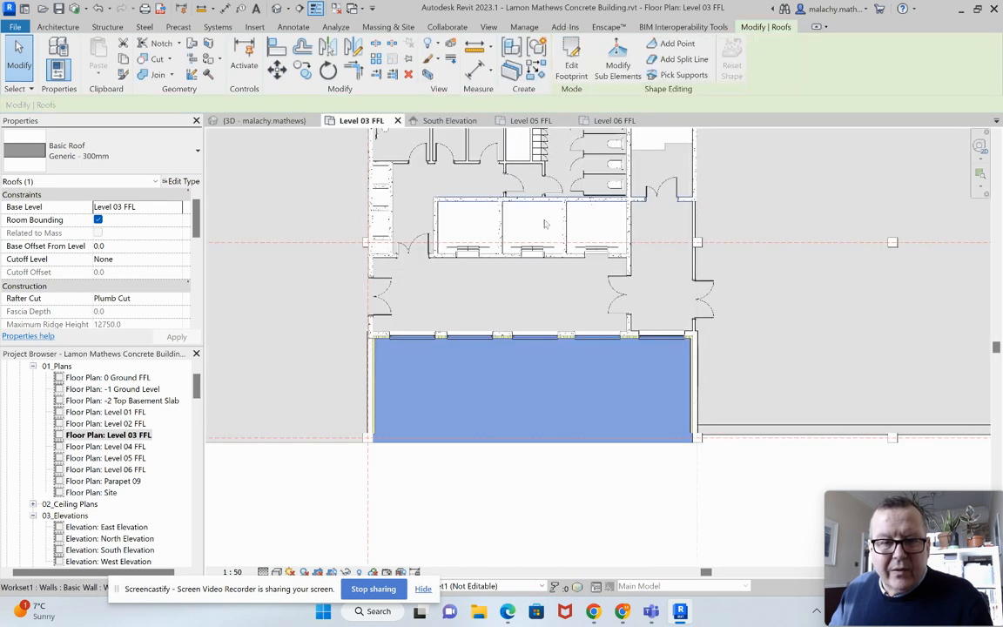
- Open the 3D view and select the new roof to check its extent over the front bay
{"action": "left_click", "coordinate": [276, 8]}
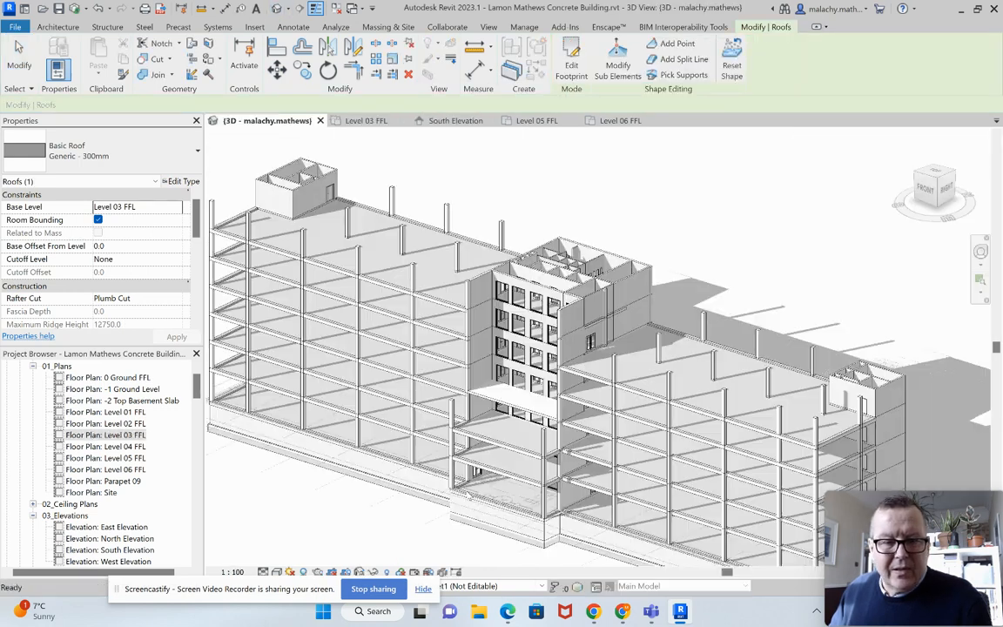
{"action": "scroll", "coordinate": [494, 419], "scroll_direction": "up", "scroll_amount": 5}
{"action": "left_click", "coordinate": [483, 394]}
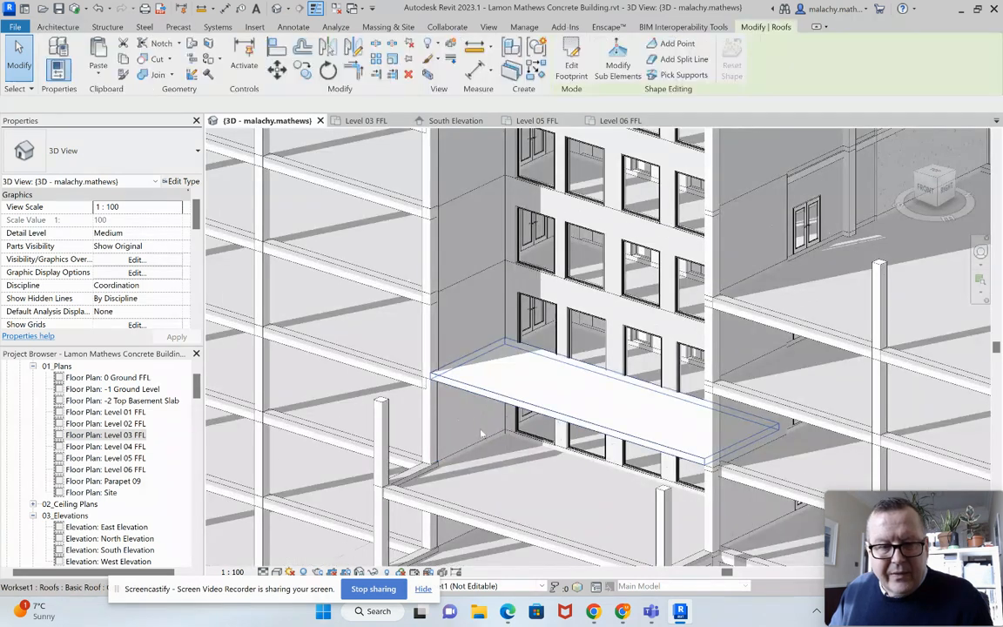
{"action": "left_click", "coordinate": [481, 433]}
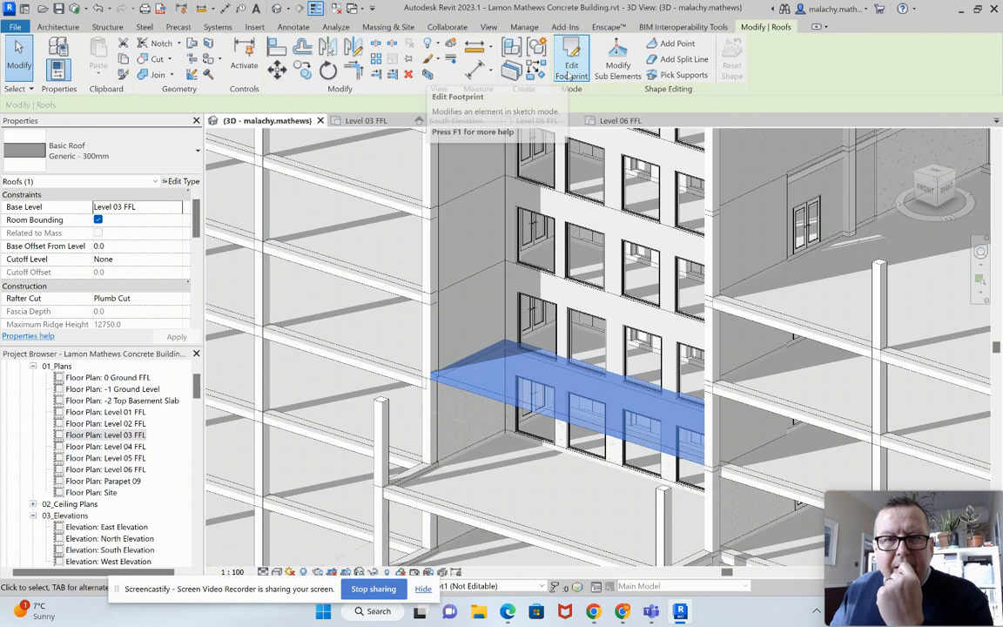
- Open the roof's footprint sketch in the Level 03 FFL floor plan, review its constraints and finish the sketch
{"action": "left_click", "coordinate": [570, 74]}
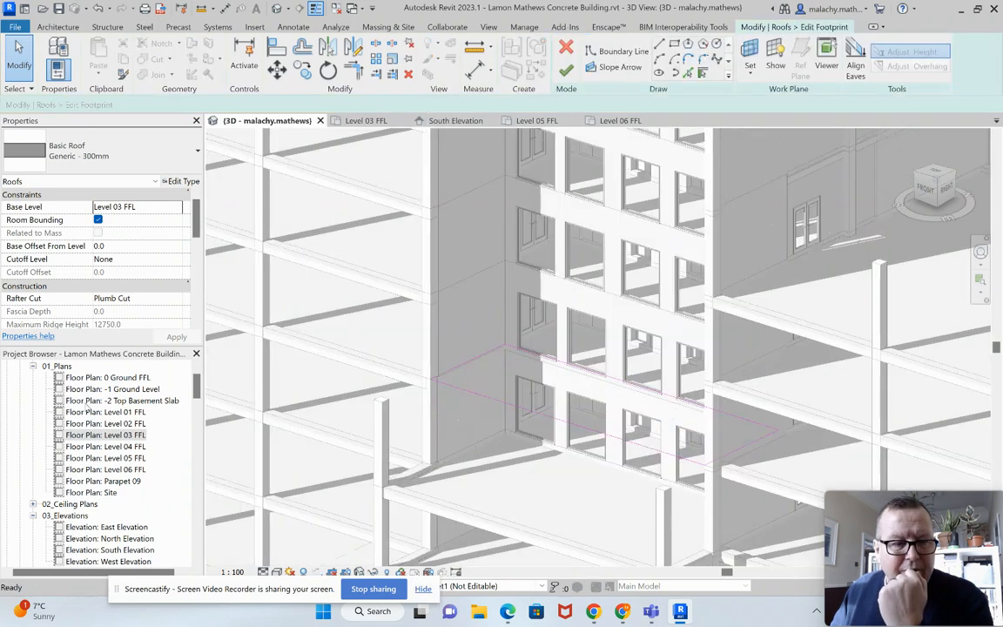
{"action": "left_click", "coordinate": [357, 120]}
{"action": "middle_click_drag", "start_coordinate": [533, 498], "coordinate": [559, 370]}
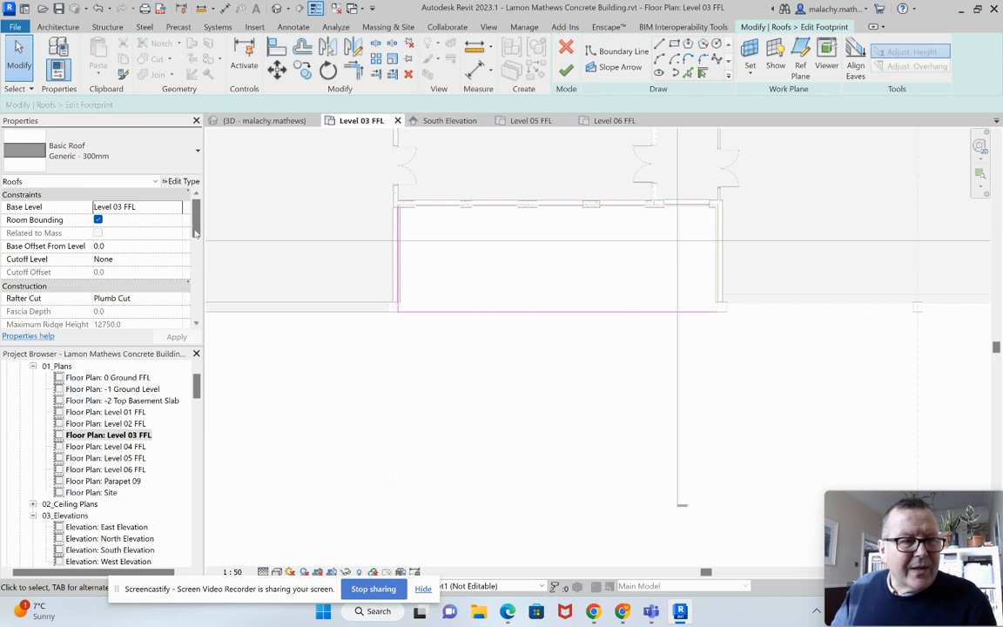
{"action": "left_click_drag", "start_coordinate": [197, 233], "coordinate": [198, 250]}
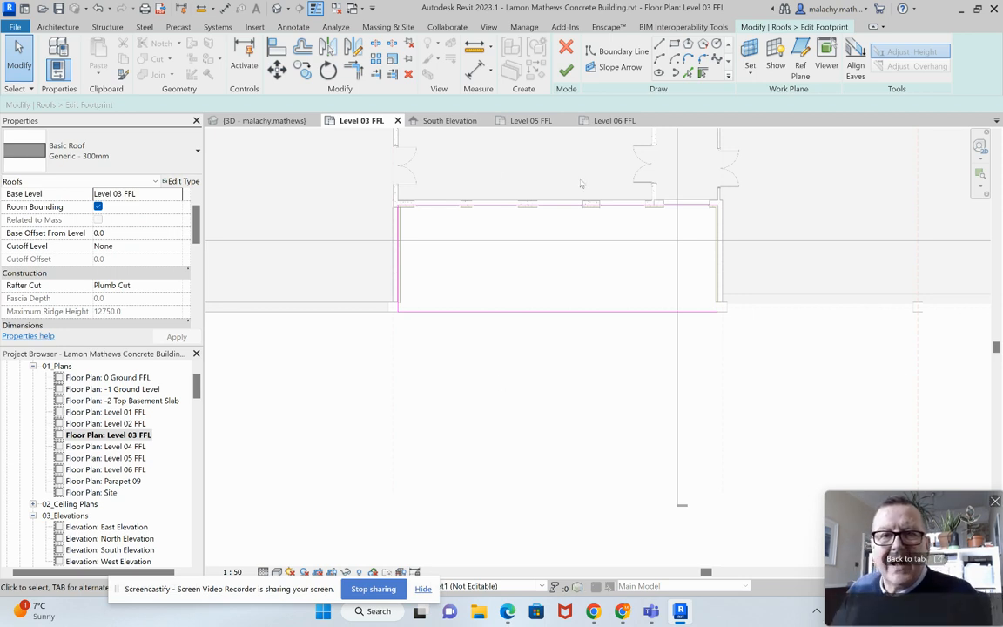
{"action": "left_click", "coordinate": [566, 70]}
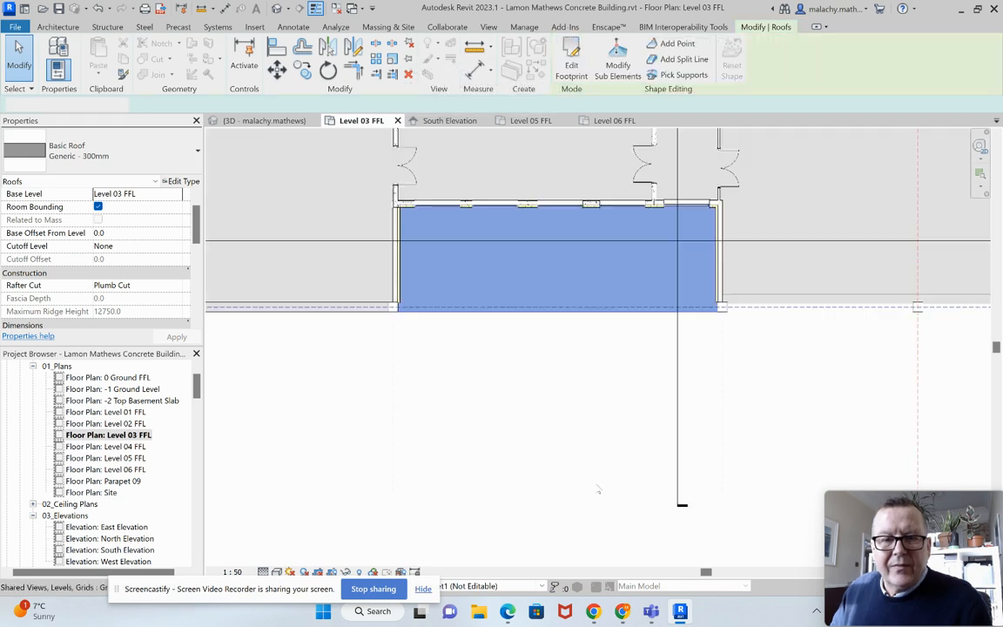
- Set the Level 03 FFL plan's underlay base level to Level 02 FFL and apply it
{"action": "left_click", "coordinate": [422, 348]}
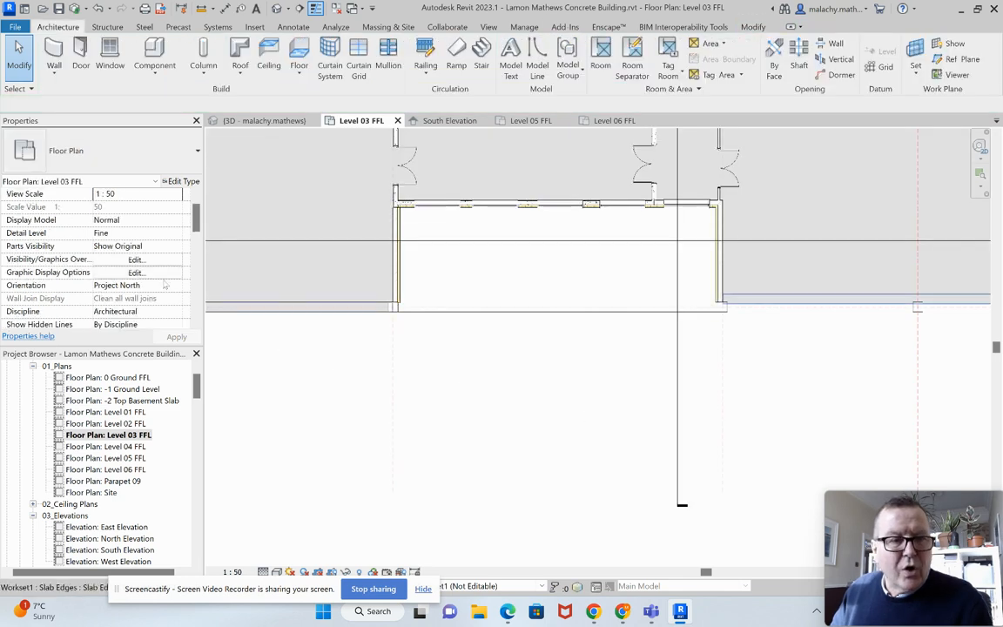
{"action": "scroll", "coordinate": [177, 231], "scroll_direction": "down", "scroll_amount": 5}
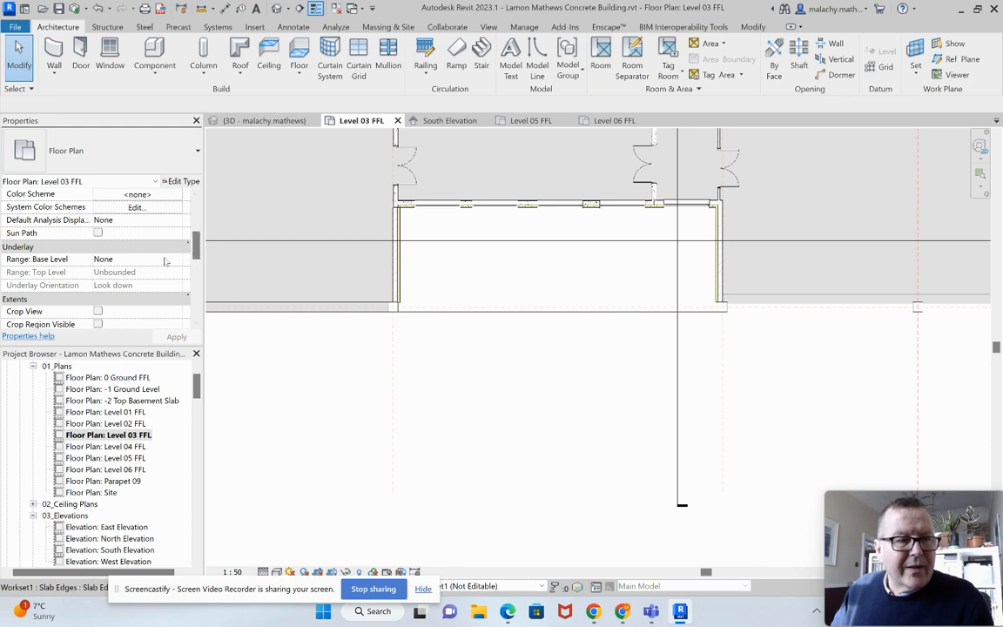
{"action": "left_click", "coordinate": [177, 261]}
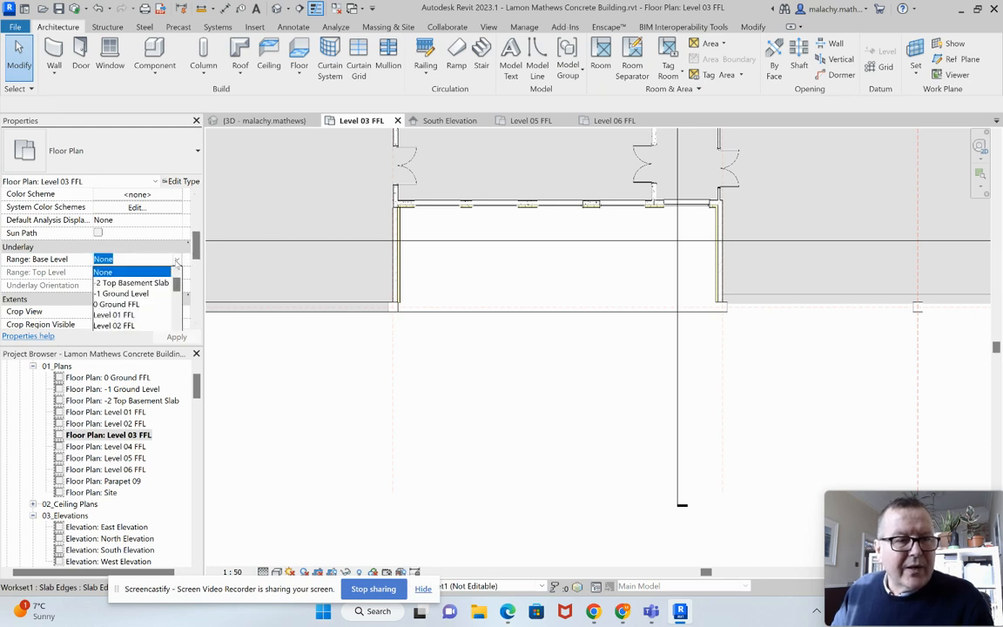
{"action": "left_click", "coordinate": [134, 326]}
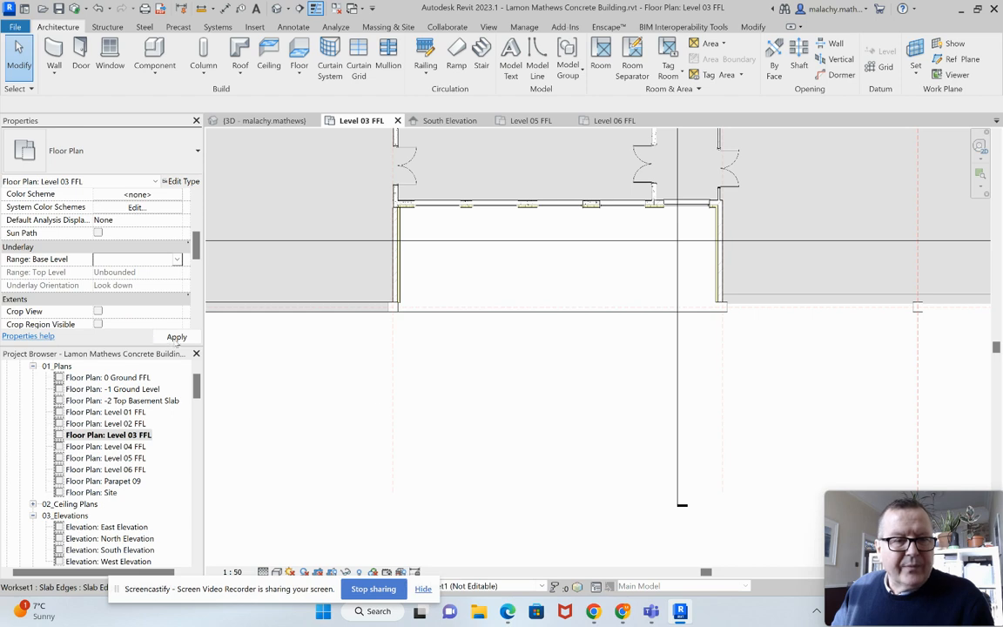
{"action": "left_click", "coordinate": [176, 338]}
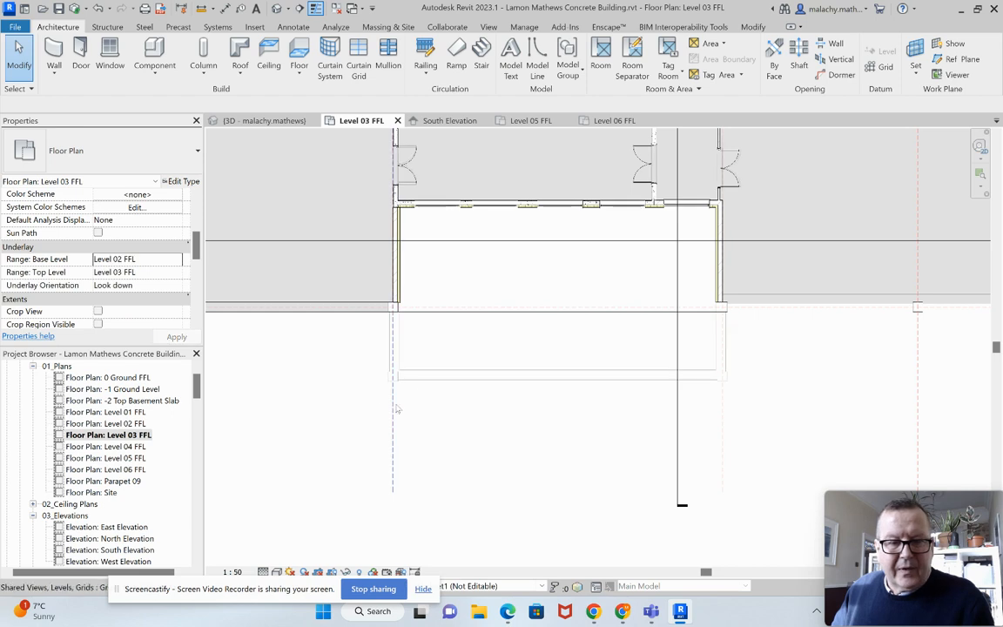
- Edit the roof footprint, extend its front edge to the outer edge of the Level 02 underlay, and finish the sketch
{"action": "left_click", "coordinate": [553, 311]}
{"action": "left_click", "coordinate": [572, 70]}
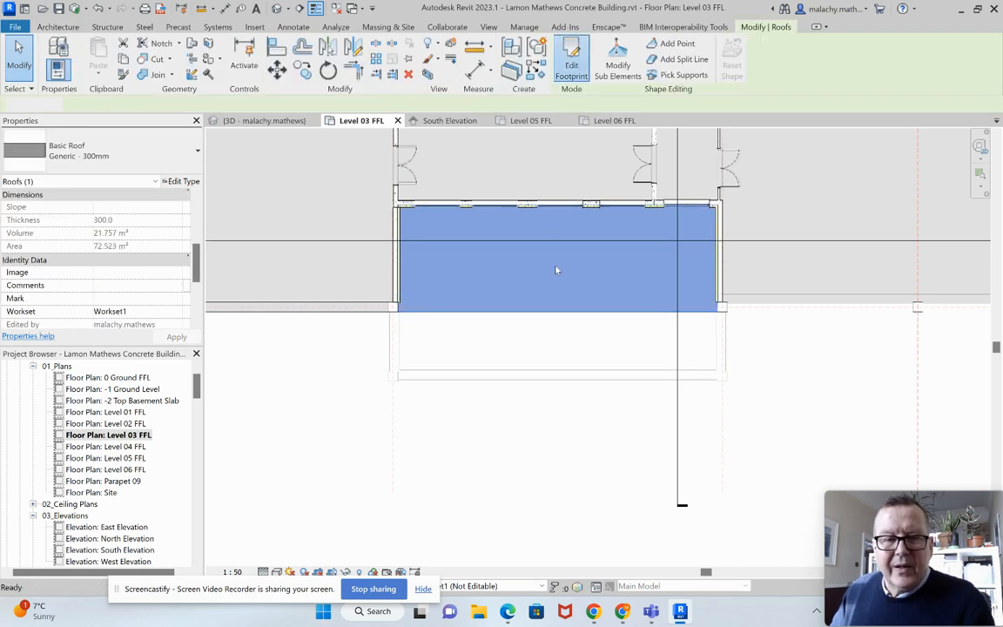
{"action": "left_click", "coordinate": [548, 316]}
{"action": "left_click_drag", "start_coordinate": [548, 316], "coordinate": [550, 383]}
{"action": "left_click", "coordinate": [565, 411]}
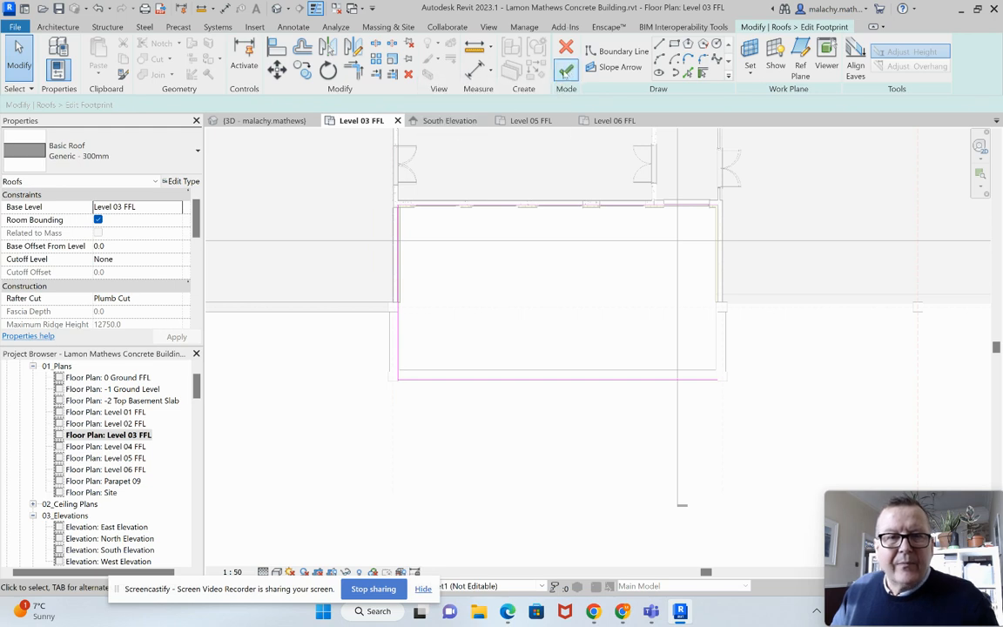
{"action": "left_click", "coordinate": [566, 70]}
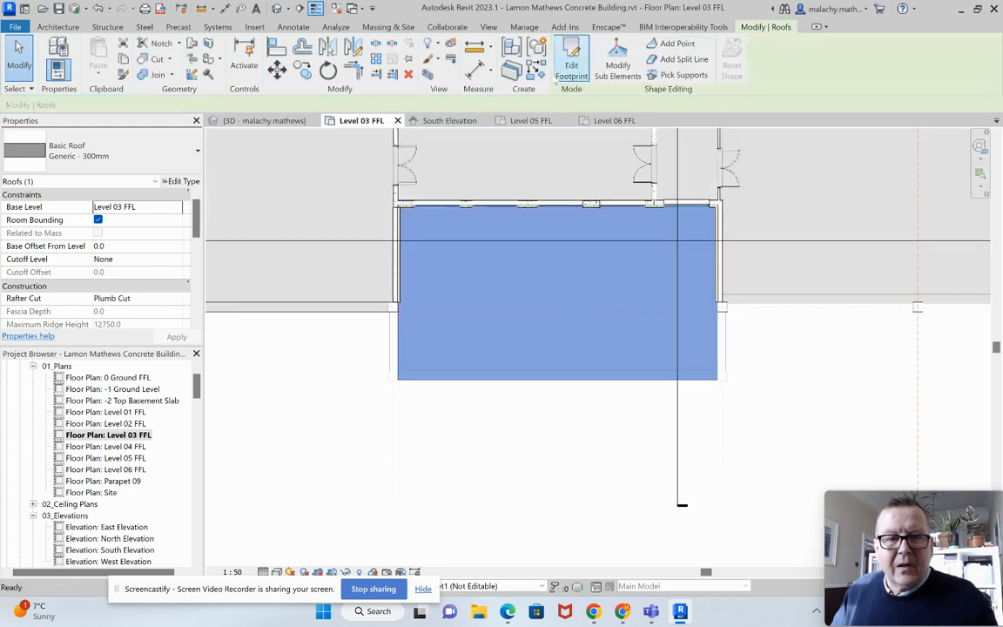
- Open the Generic - 300mm roof type's structure and choose BG_MAT_Paint_Yellow as the structure layer's material
{"action": "left_click", "coordinate": [180, 181]}
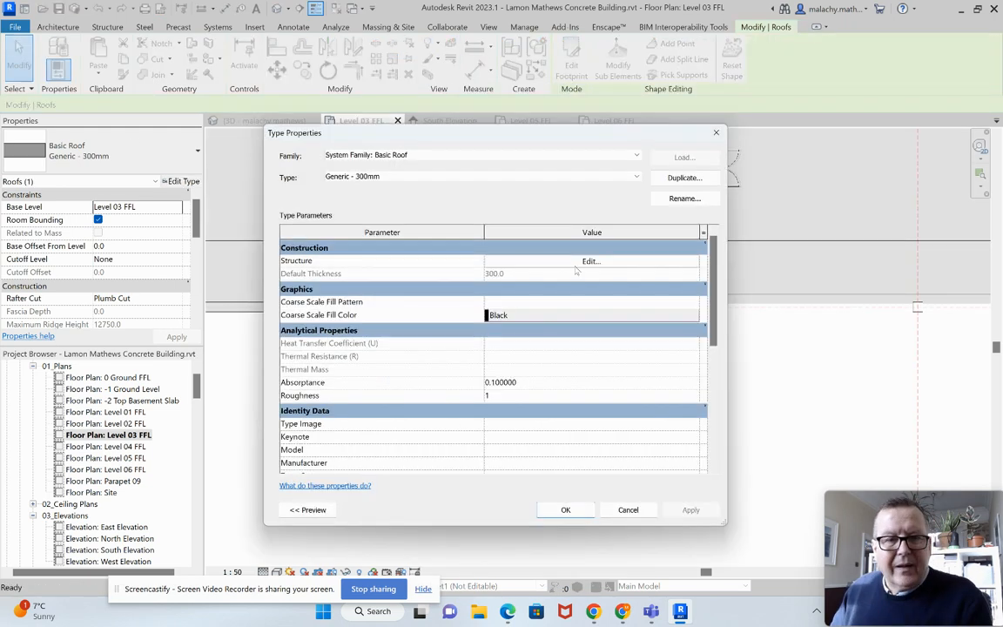
{"action": "left_click", "coordinate": [590, 261]}
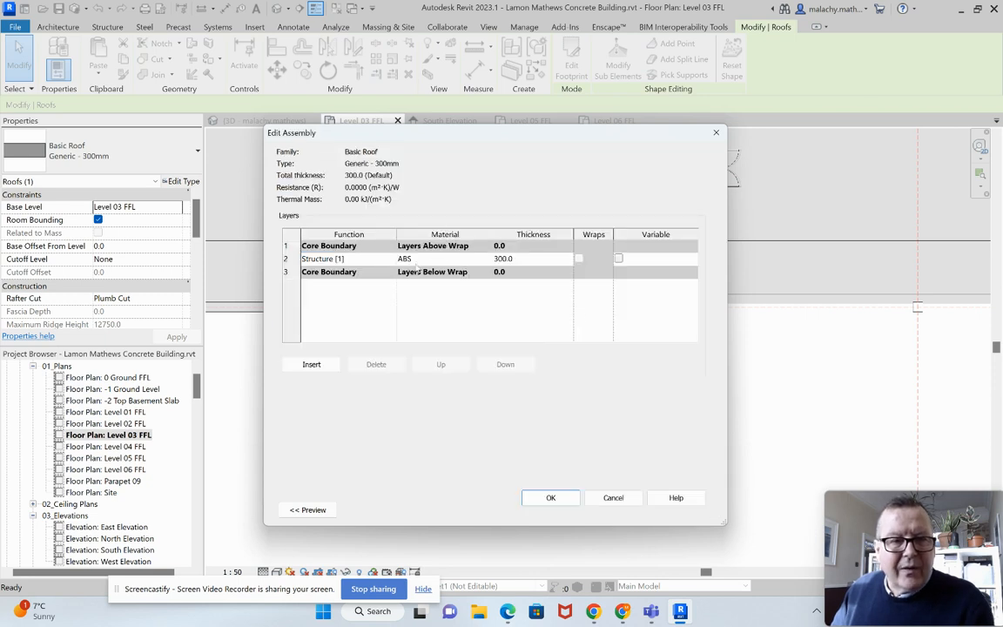
{"action": "left_click", "coordinate": [435, 259]}
{"action": "left_click", "coordinate": [427, 258]}
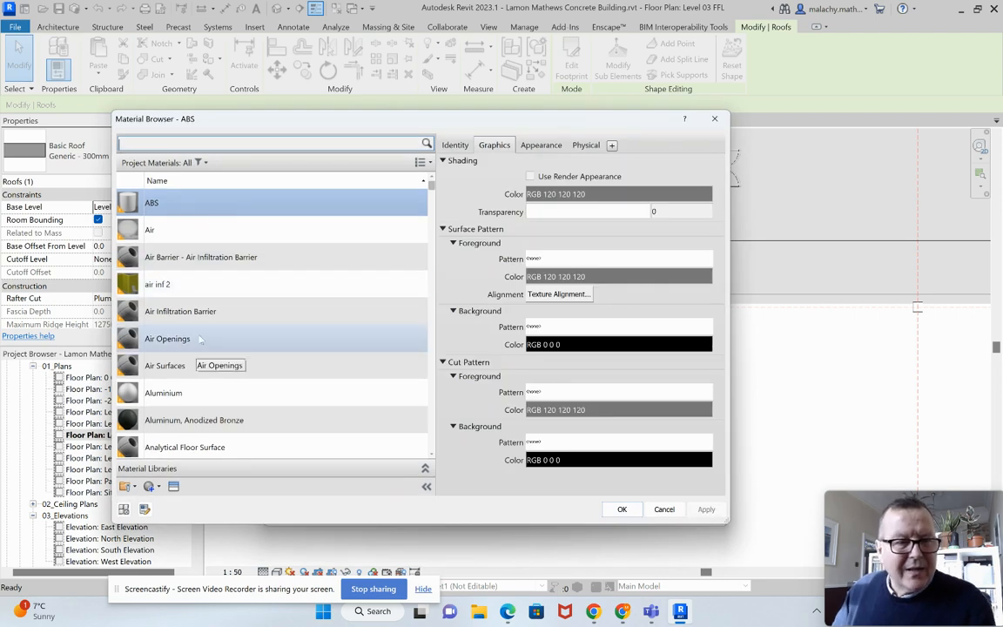
{"action": "scroll", "coordinate": [217, 330], "scroll_direction": "down", "scroll_amount": 8}
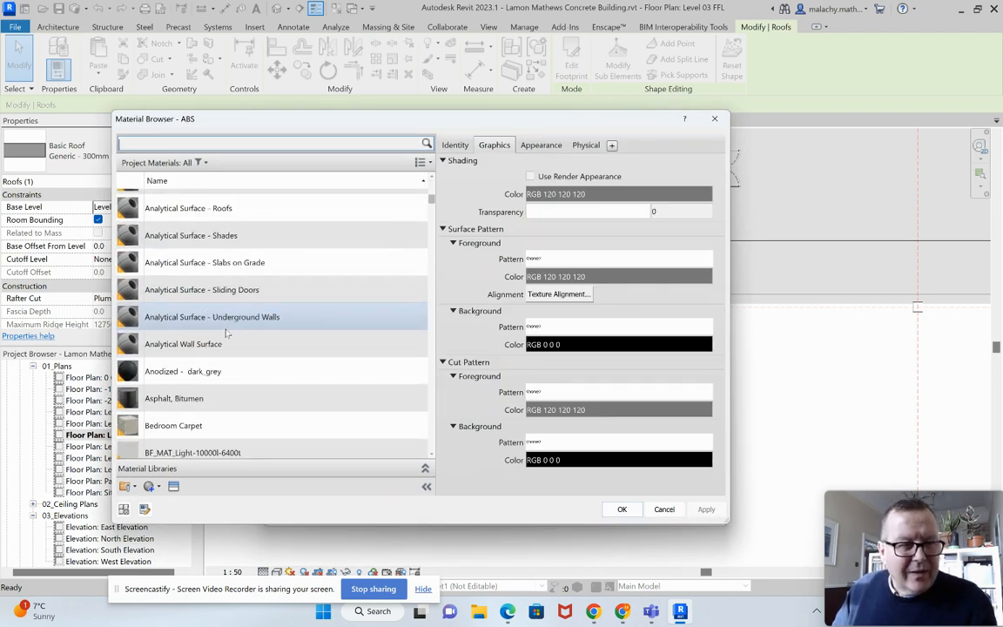
{"action": "scroll", "coordinate": [226, 332], "scroll_direction": "down", "scroll_amount": 20}
{"action": "left_click", "coordinate": [231, 331]}
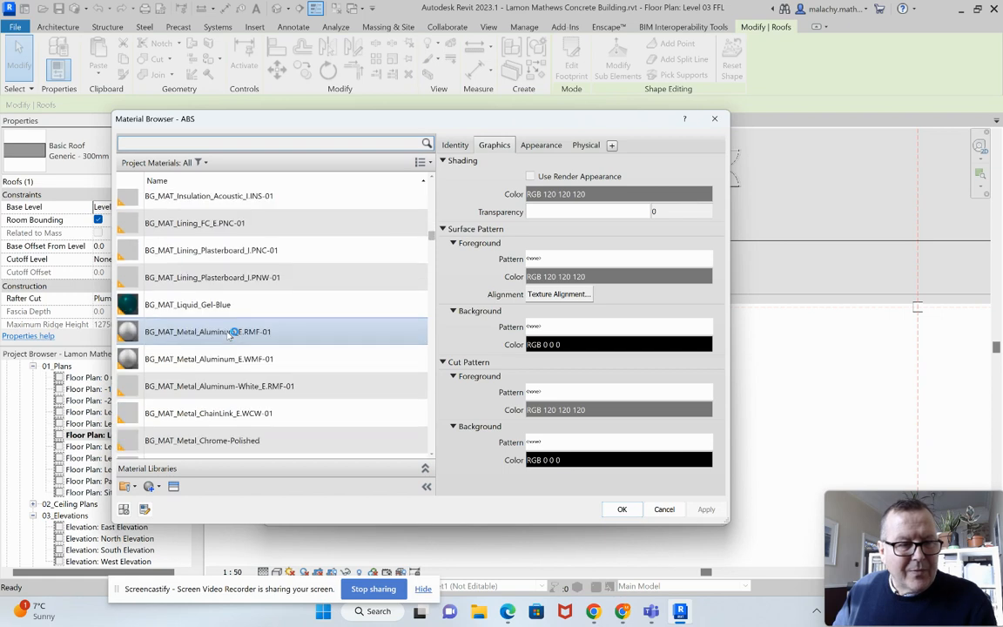
{"action": "scroll", "coordinate": [279, 355], "scroll_direction": "down", "scroll_amount": 8}
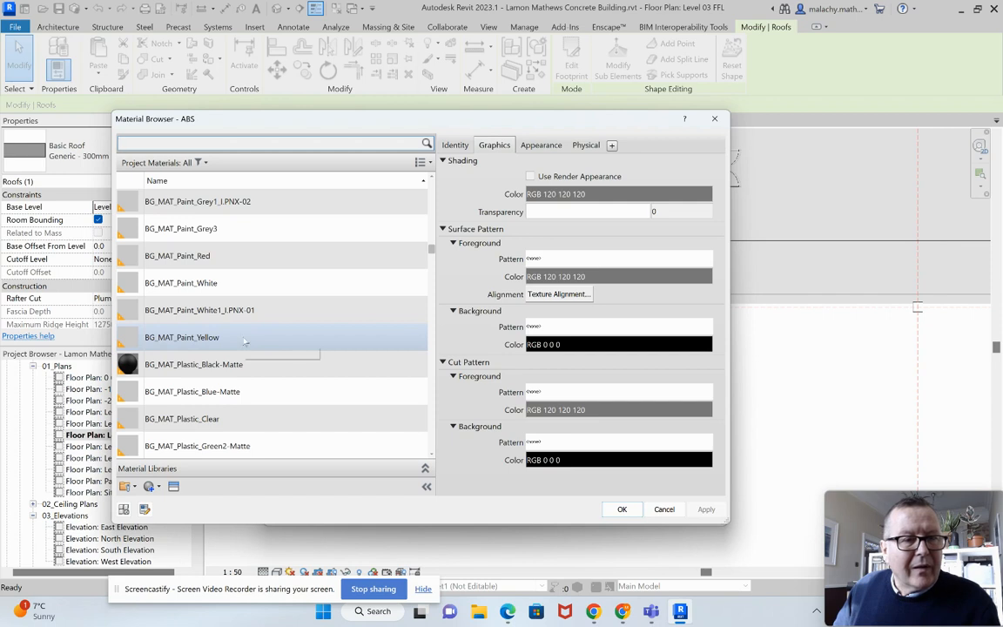
{"action": "left_click", "coordinate": [249, 344]}
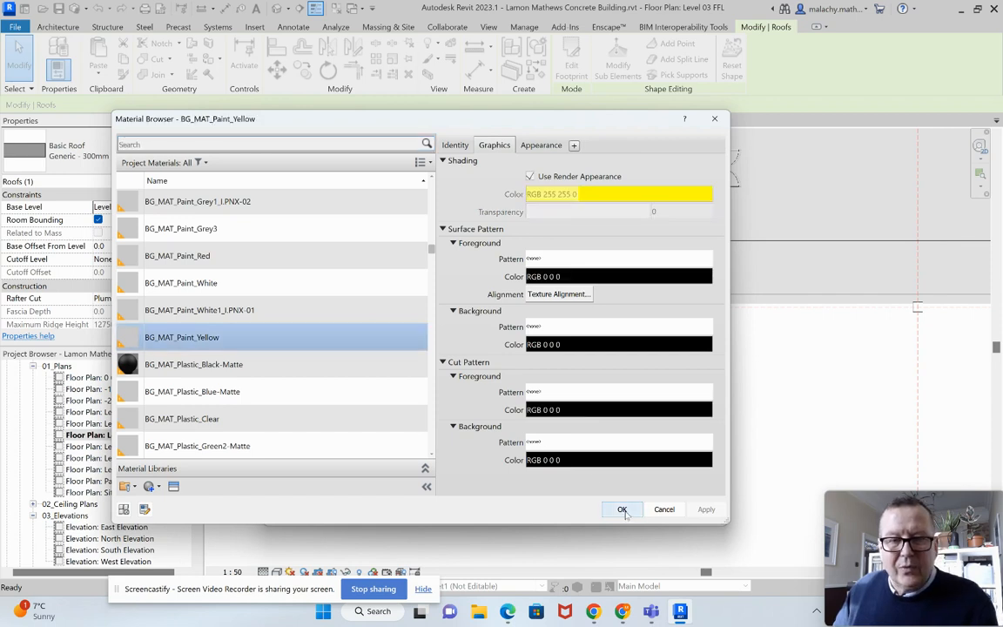
- Turn off render appearance for BG_MAT_Paint_Yellow's shading and set its shading color to light green, RGB 176 255 176
{"action": "left_click", "coordinate": [530, 176]}
{"action": "left_click", "coordinate": [554, 193]}
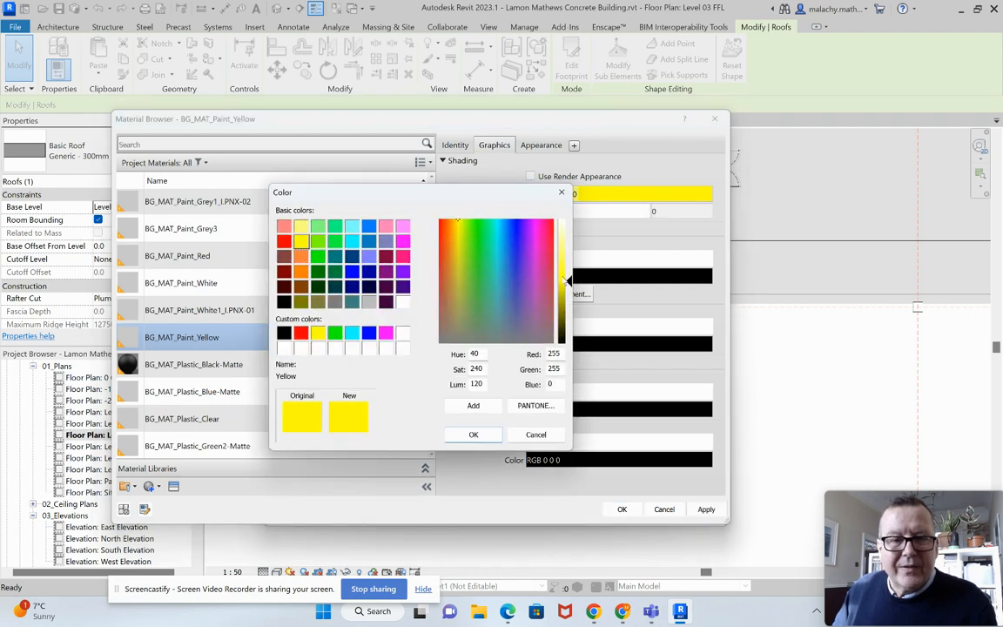
{"action": "left_click_drag", "start_coordinate": [570, 281], "coordinate": [570, 245]}
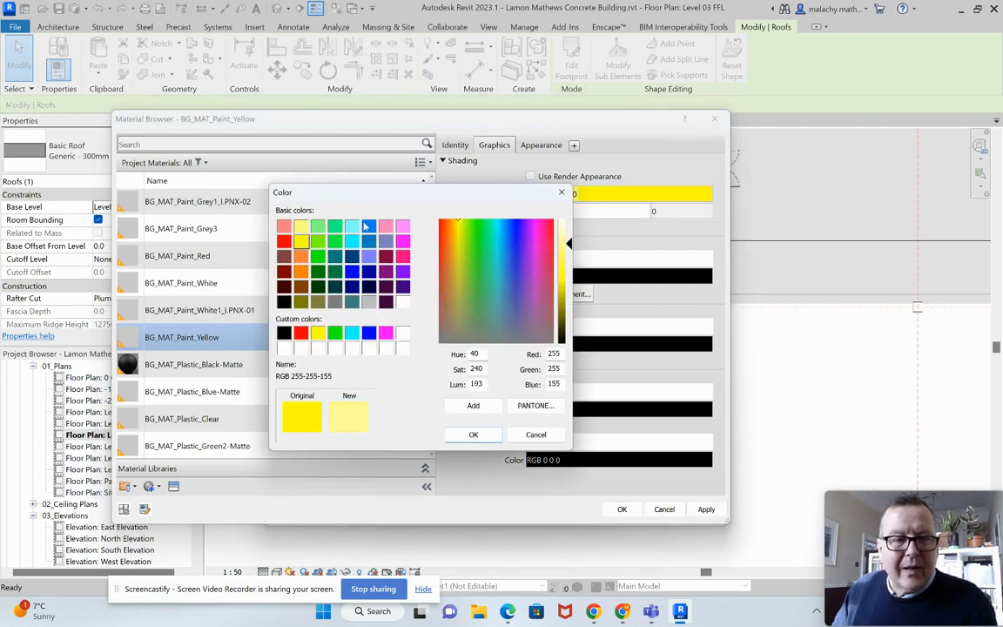
{"action": "left_click", "coordinate": [336, 226]}
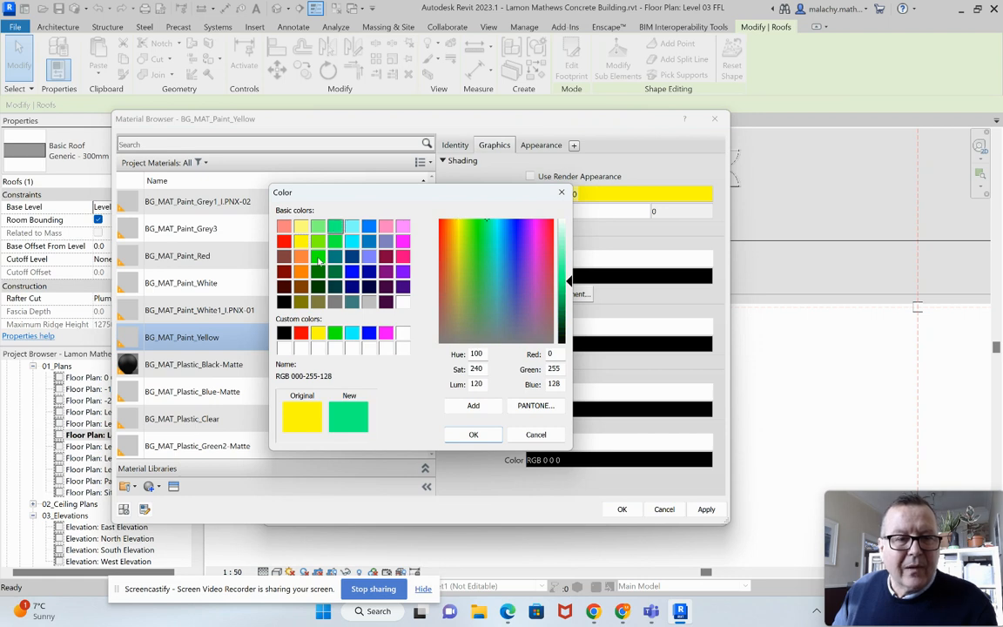
{"action": "left_click", "coordinate": [318, 257]}
{"action": "left_click_drag", "start_coordinate": [568, 263], "coordinate": [567, 238]}
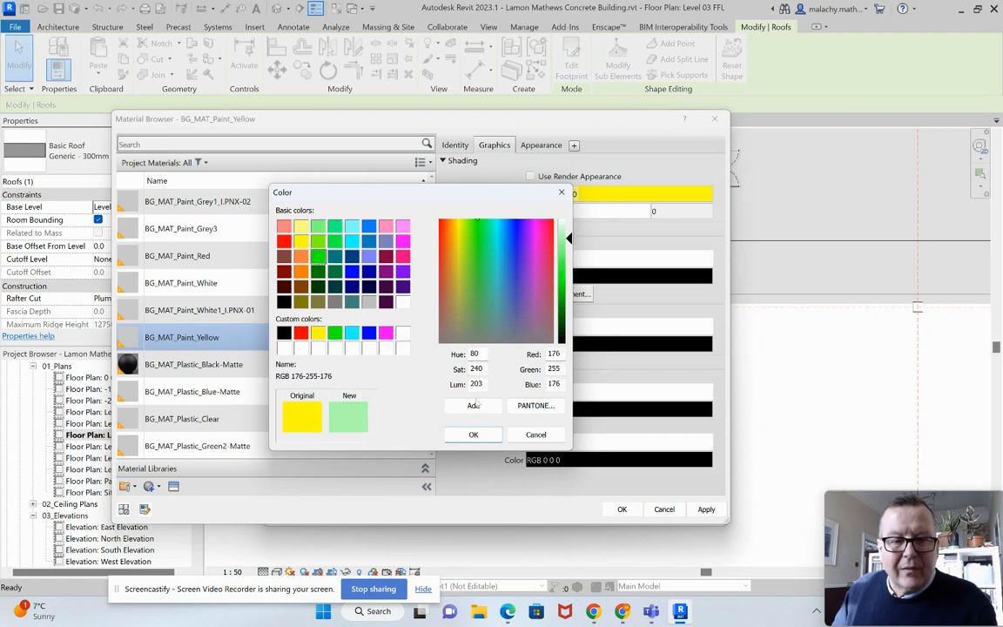
{"action": "left_click", "coordinate": [472, 433]}
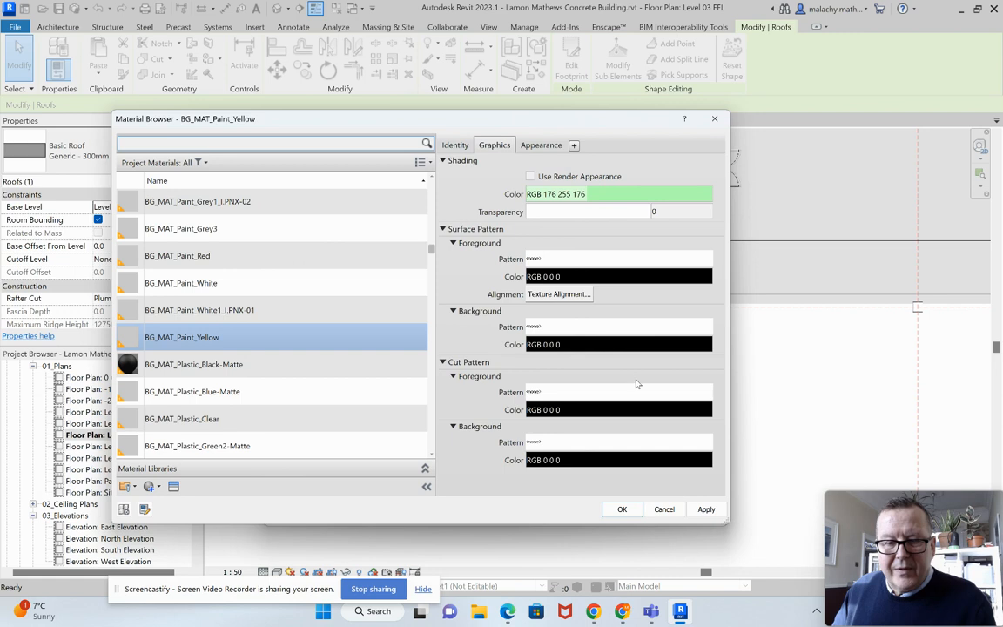
- Give BG_MAT_Paint_Yellow a solid fill surface foreground pattern in light green, RGB 155 255 155, and apply the material to the roof type
{"action": "left_click", "coordinate": [622, 259]}
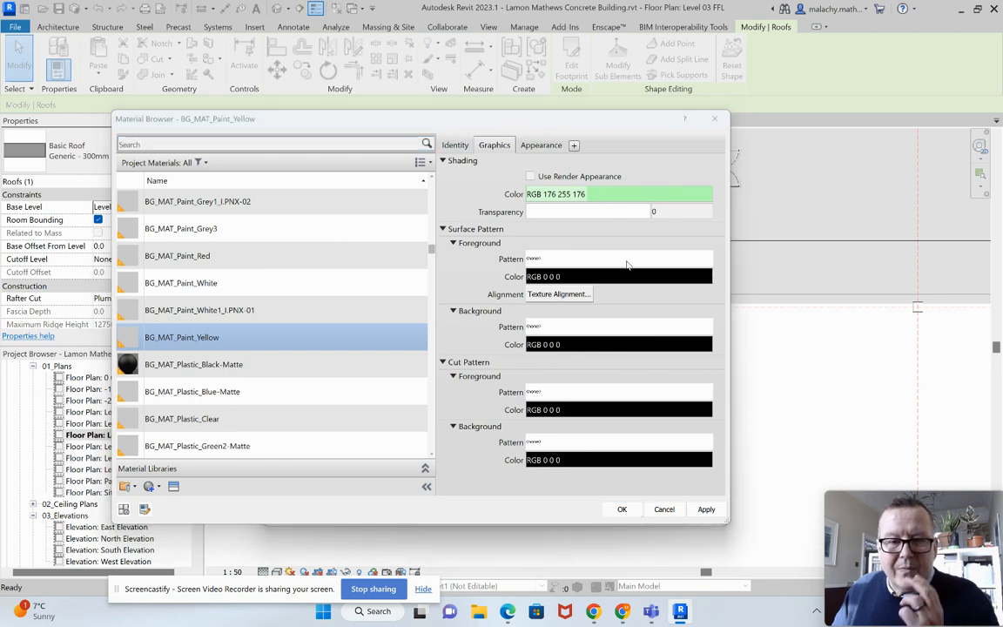
{"action": "left_click", "coordinate": [457, 301]}
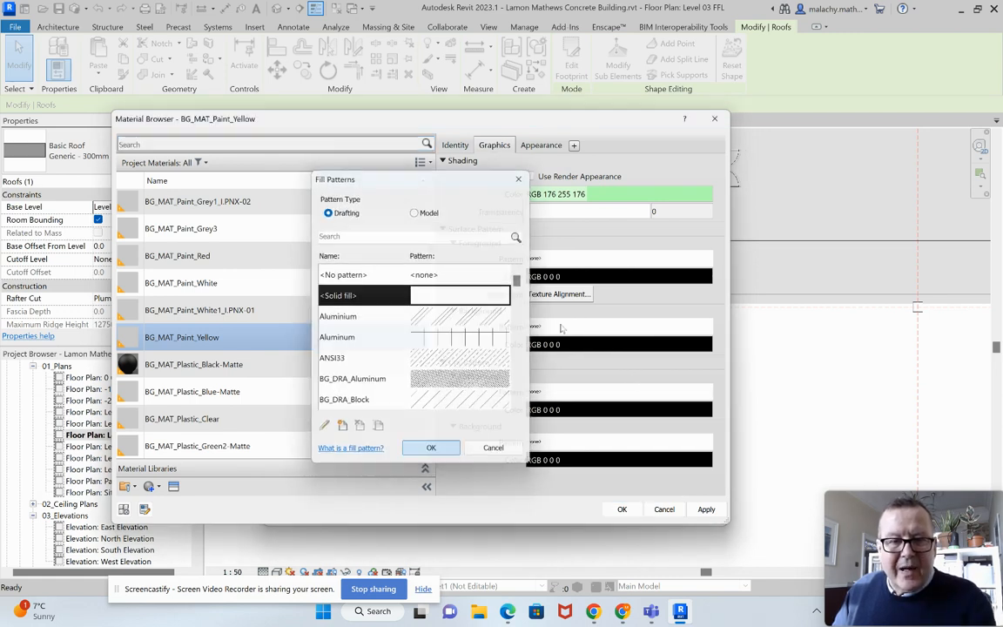
{"action": "left_click", "coordinate": [431, 448]}
{"action": "left_click", "coordinate": [629, 276]}
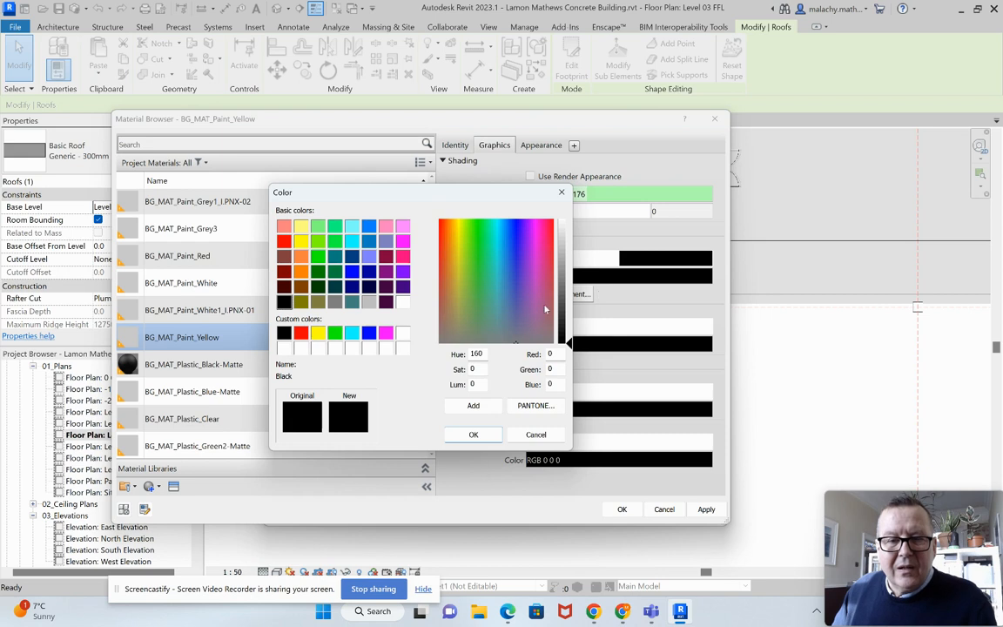
{"action": "left_click_drag", "start_coordinate": [355, 202], "coordinate": [293, 189]}
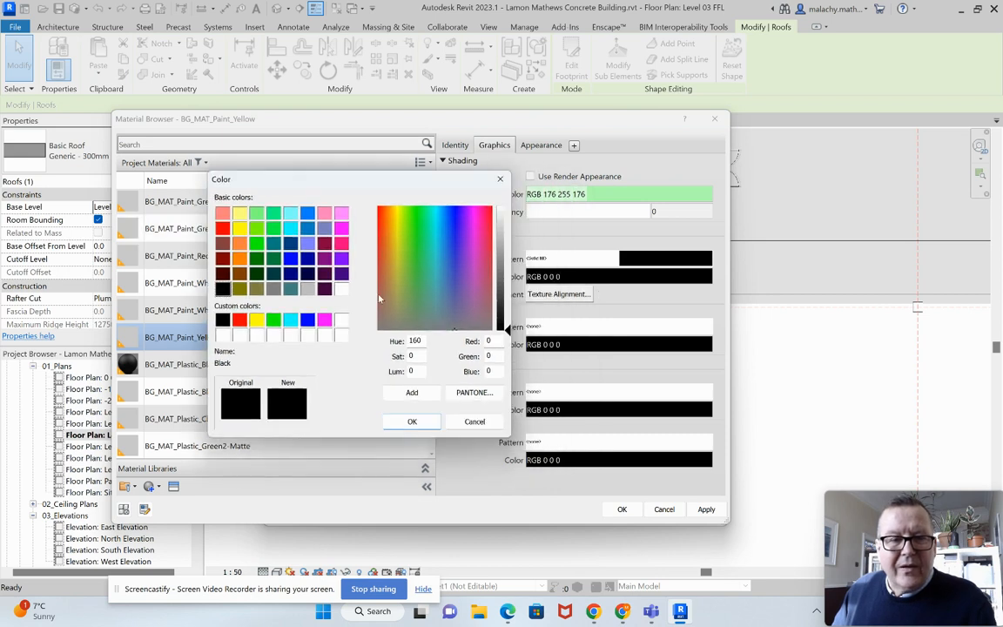
{"action": "left_click", "coordinate": [256, 258]}
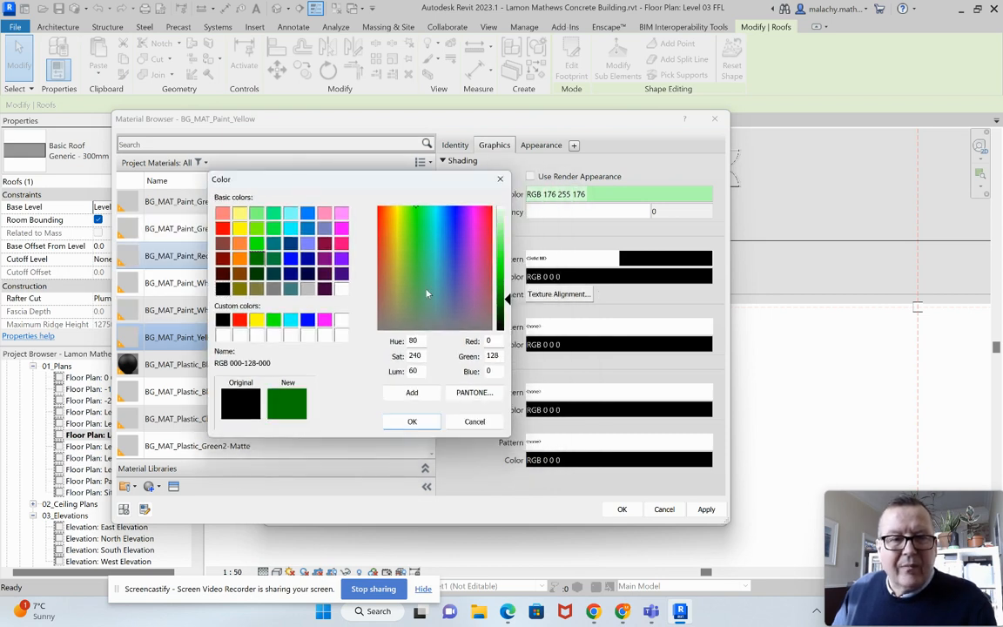
{"action": "left_click", "coordinate": [509, 232]}
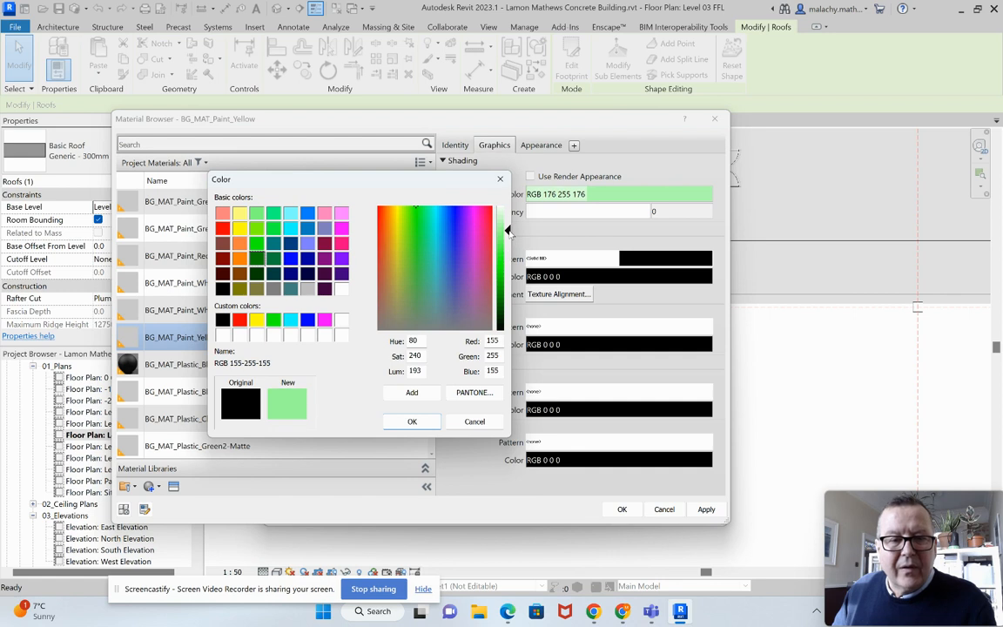
{"action": "left_click", "coordinate": [412, 422]}
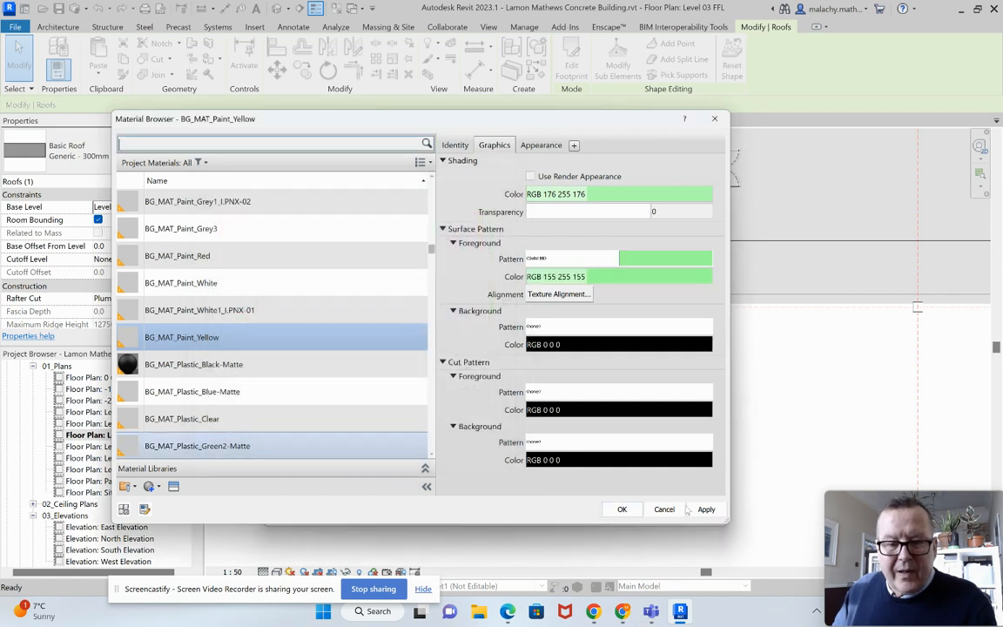
{"action": "left_click", "coordinate": [621, 509]}
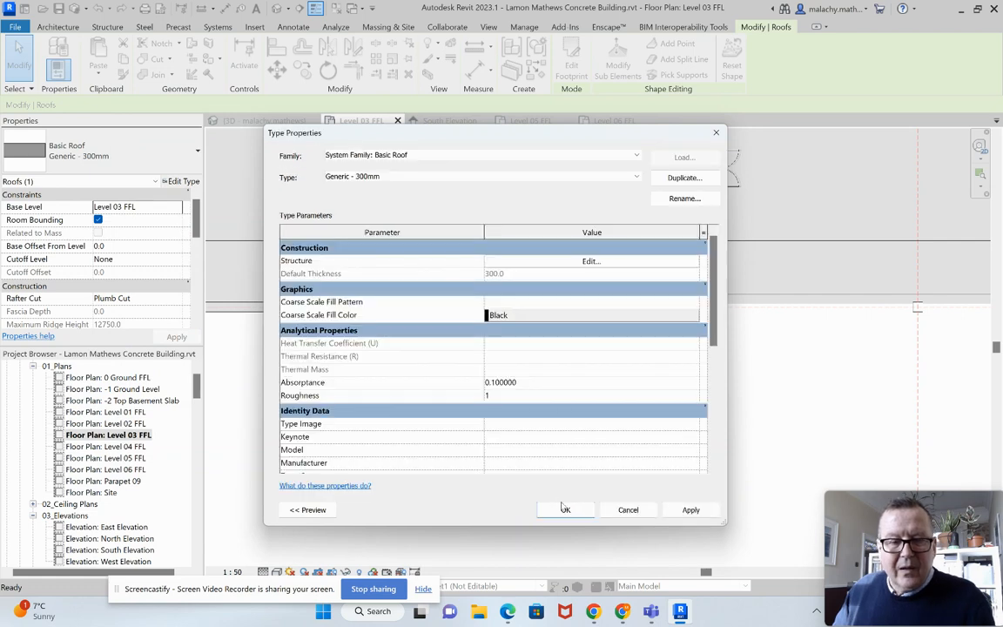
{"action": "left_click", "coordinate": [565, 509]}
{"action": "key", "text": "Escape"}
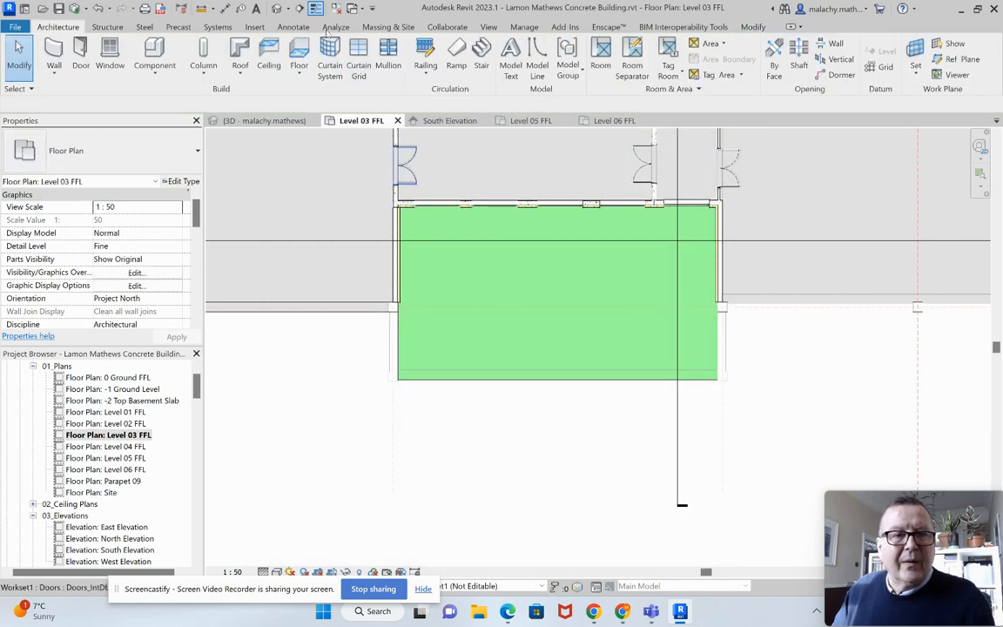
- Examine the new roof over the Level 03 bay and the surrounding building in the 3D view
{"action": "left_click", "coordinate": [280, 121]}
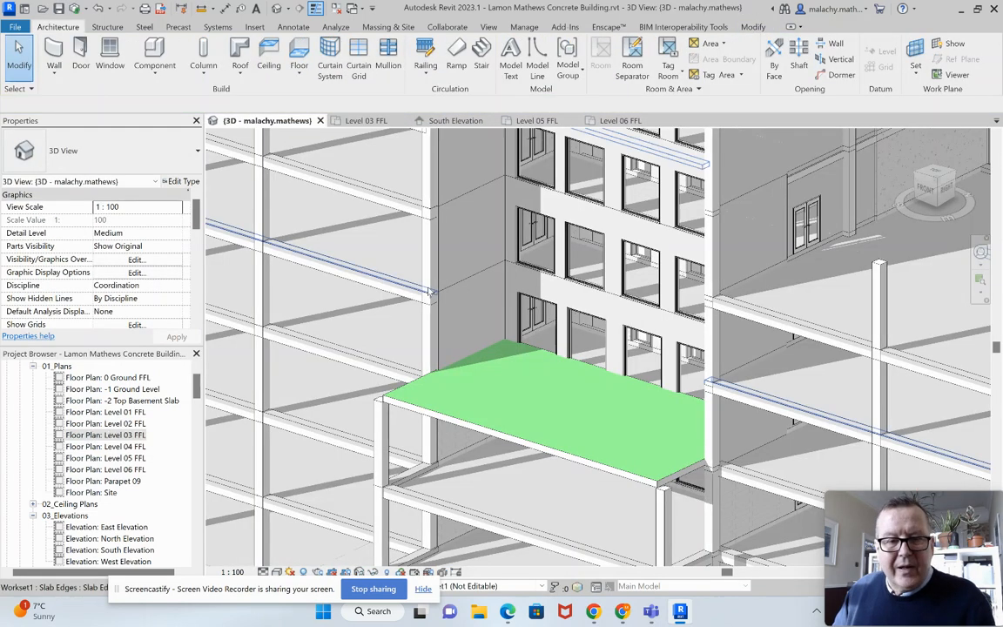
{"action": "scroll", "coordinate": [442, 290], "scroll_direction": "down", "scroll_amount": 5}
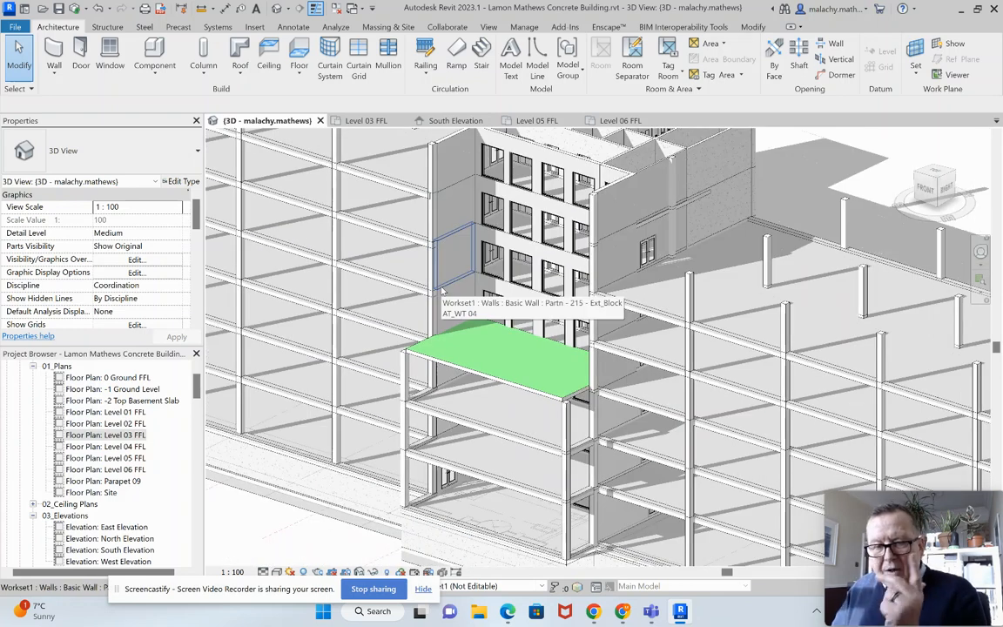
{"action": "scroll", "coordinate": [453, 339], "scroll_direction": "down", "scroll_amount": 2}
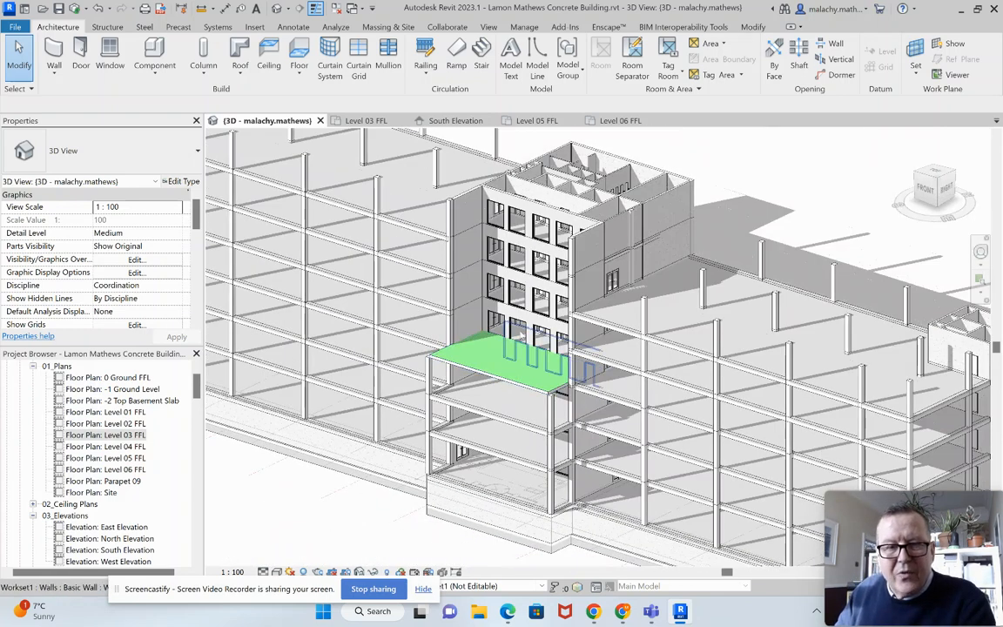
{"action": "scroll", "coordinate": [524, 340], "scroll_direction": "down", "scroll_amount": 1}
{"action": "middle_click_drag", "start_coordinate": [548, 396], "coordinate": [601, 495]}
{"action": "middle_click_drag", "start_coordinate": [624, 383], "coordinate": [440, 266]}
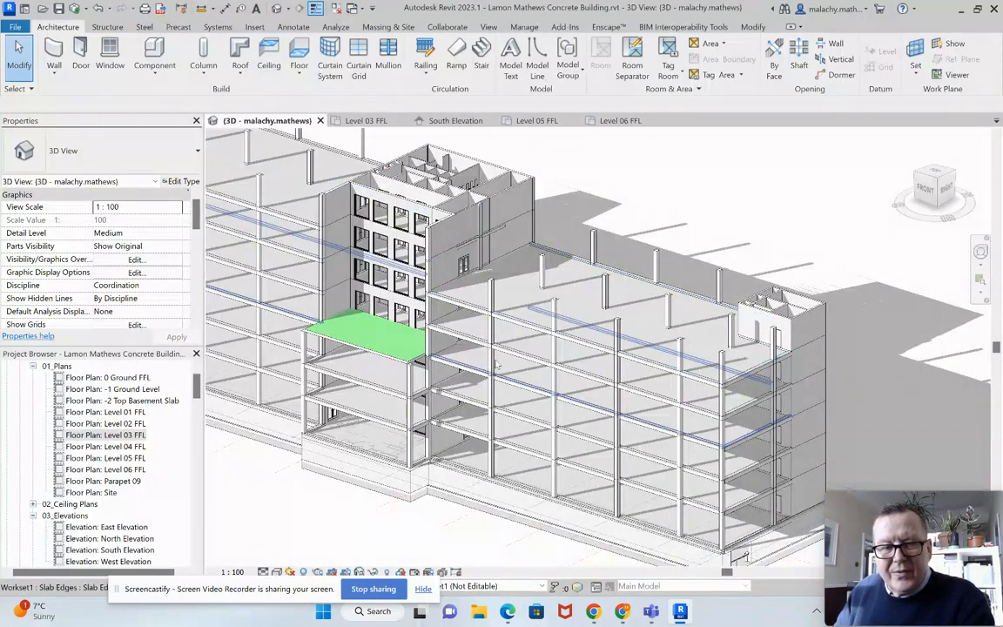
{"action": "middle_click_drag", "start_coordinate": [496, 366], "coordinate": [521, 416], "text": "shift"}
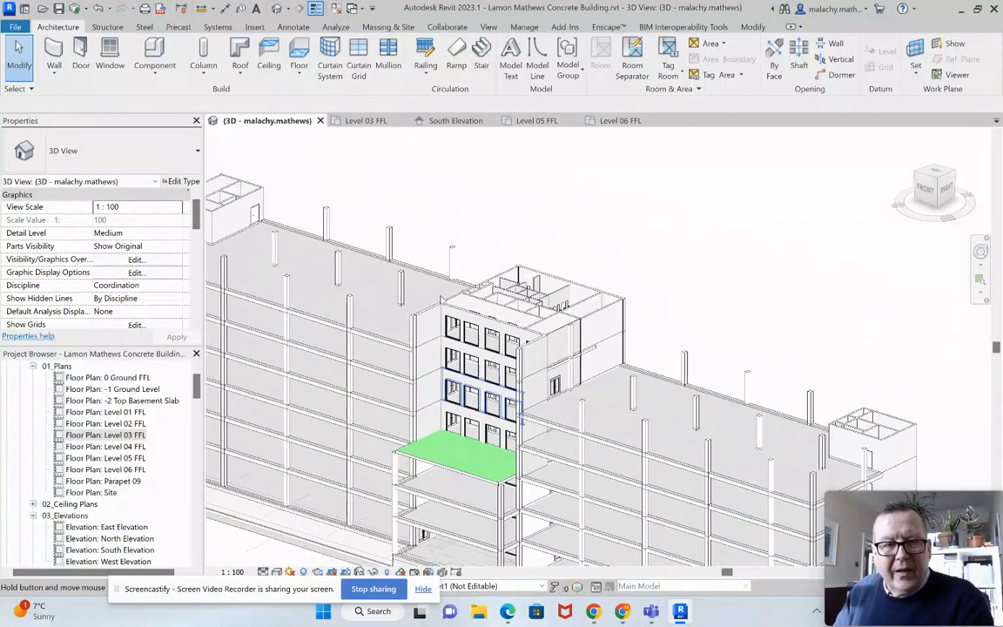
{"action": "mouse_move", "coordinate": [483, 246]}
{"action": "middle_mouse_down"}
{"action": "mouse_move", "coordinate": [591, 224]}
{"action": "mouse_move", "coordinate": [583, 217]}
{"action": "mouse_move", "coordinate": [581, 280]}
{"action": "middle_mouse_up"}
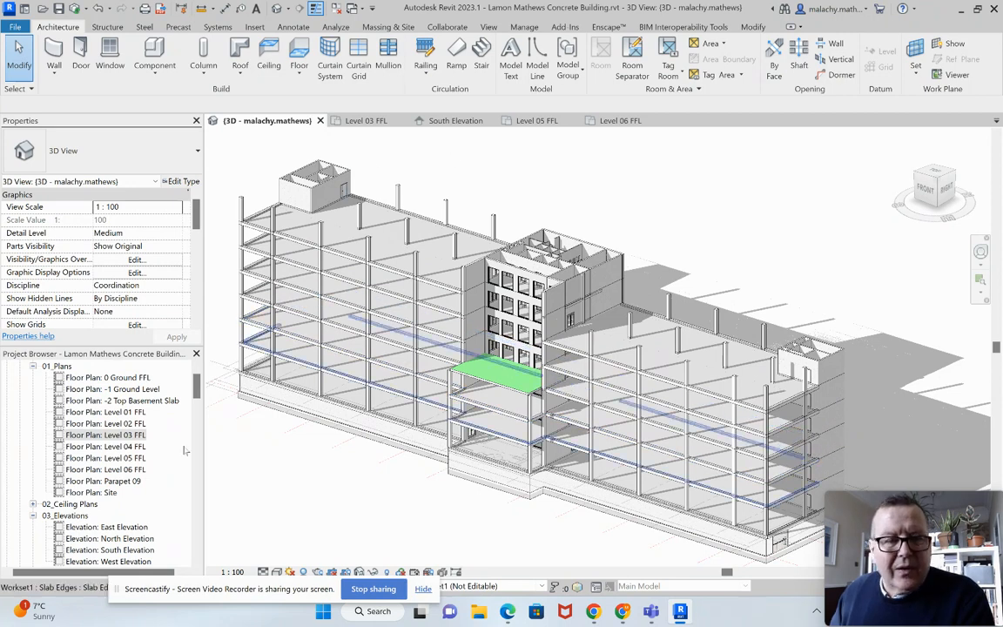
- Open the Level 01 FFL floor plan, review its slab layout and start a new architectural floor
{"action": "double_click", "coordinate": [113, 412]}
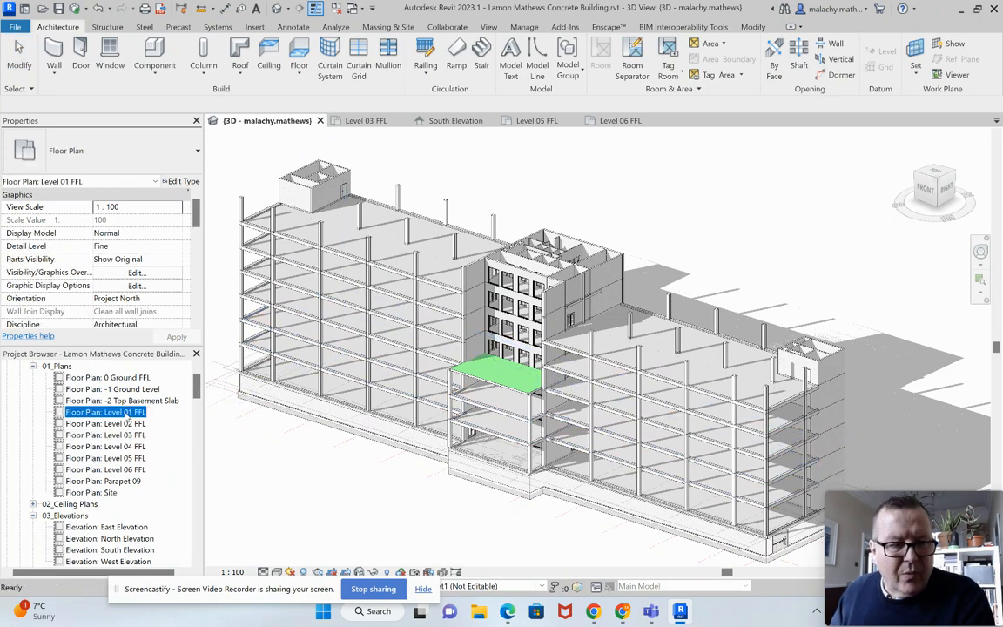
{"action": "scroll", "coordinate": [566, 380], "scroll_direction": "up", "scroll_amount": 3}
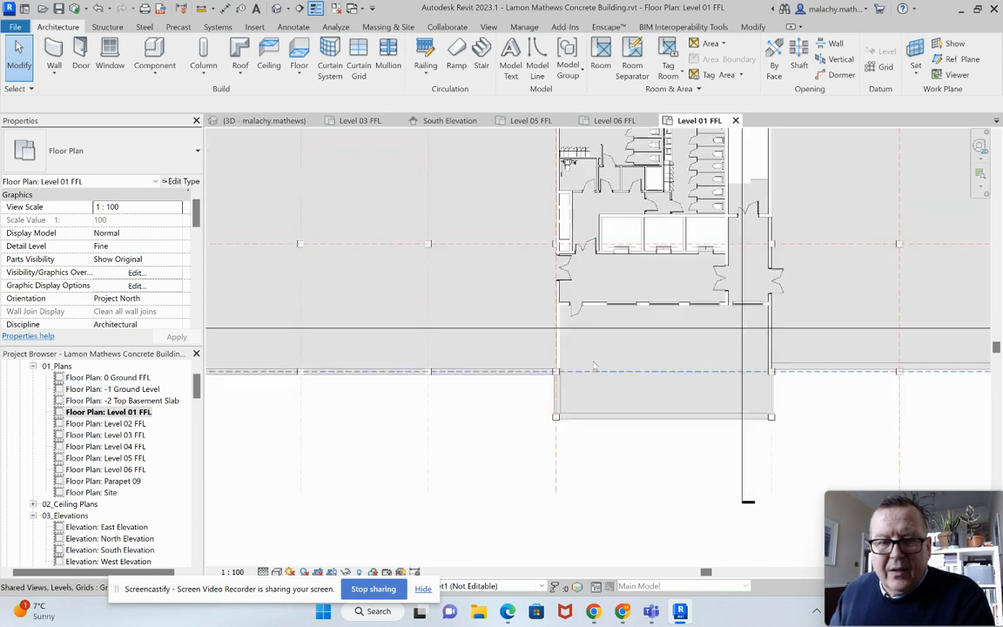
{"action": "middle_click_drag", "start_coordinate": [627, 352], "coordinate": [489, 414]}
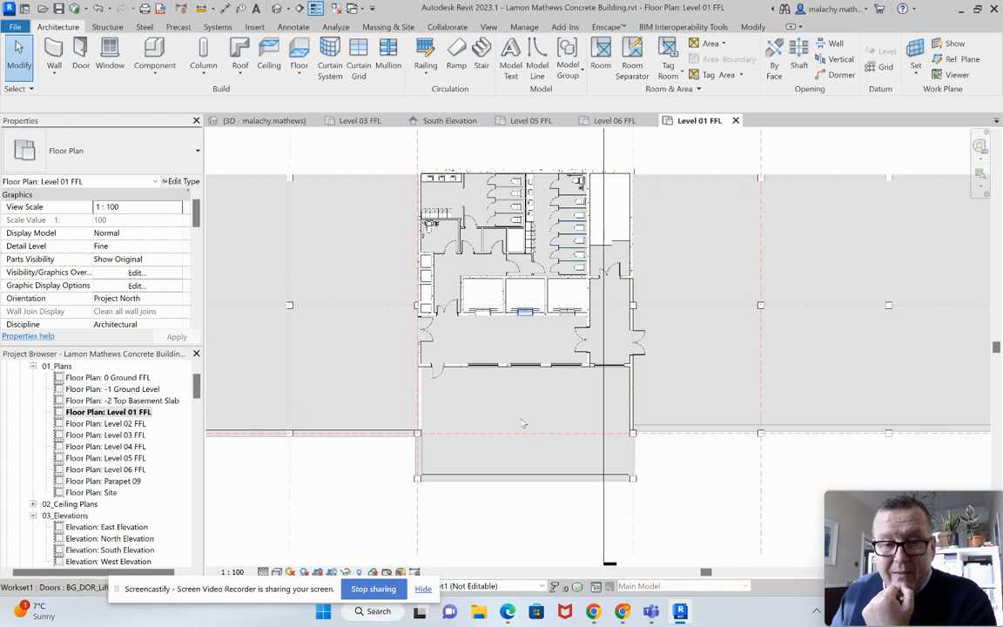
{"action": "scroll", "coordinate": [522, 426], "scroll_direction": "down", "scroll_amount": 3}
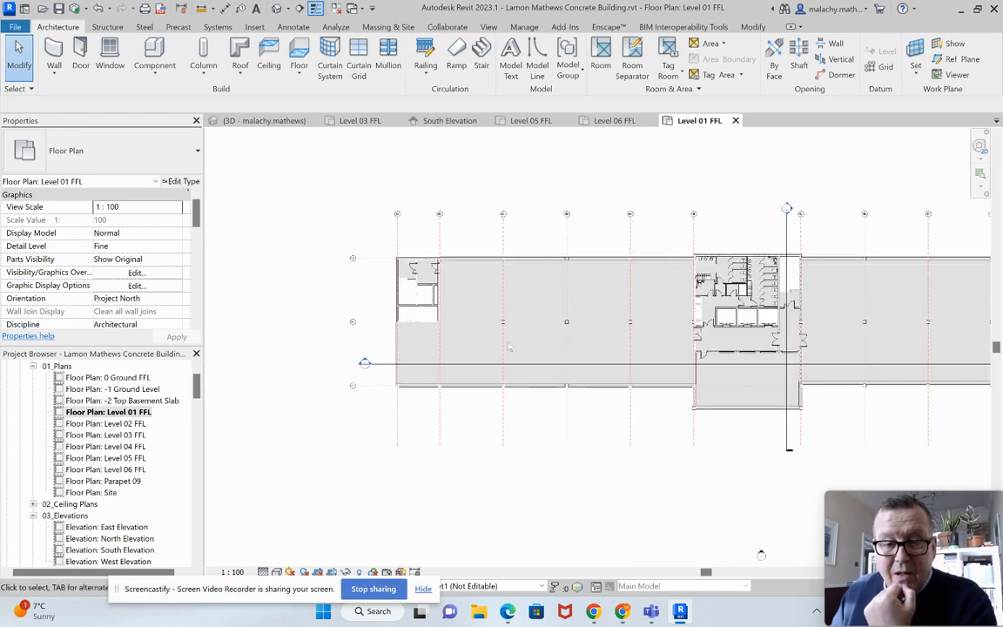
{"action": "scroll", "coordinate": [535, 322], "scroll_direction": "up", "scroll_amount": 5}
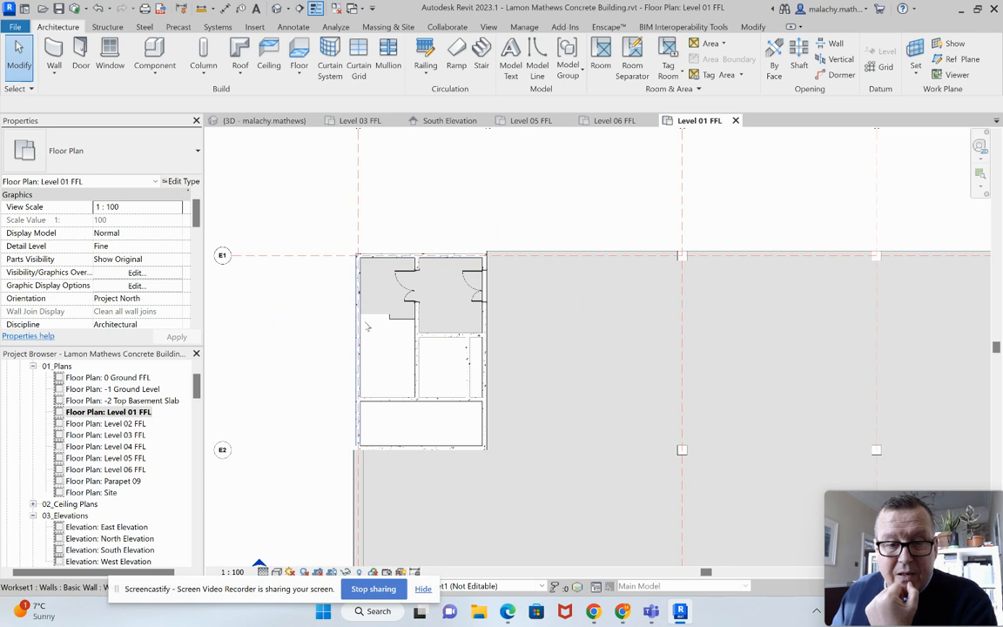
{"action": "scroll", "coordinate": [544, 342], "scroll_direction": "down", "scroll_amount": 4}
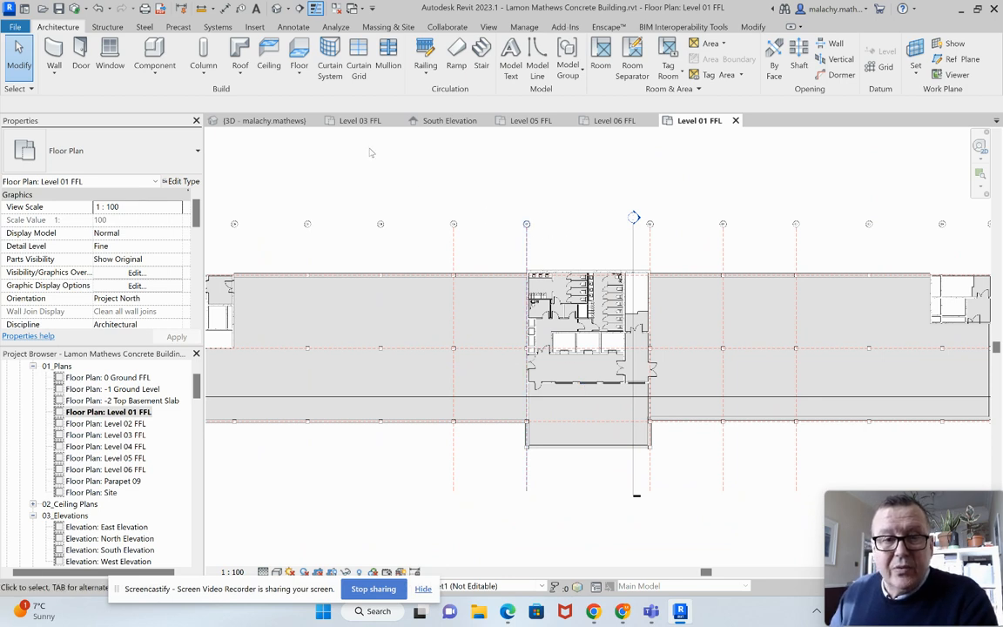
{"action": "left_click", "coordinate": [298, 75]}
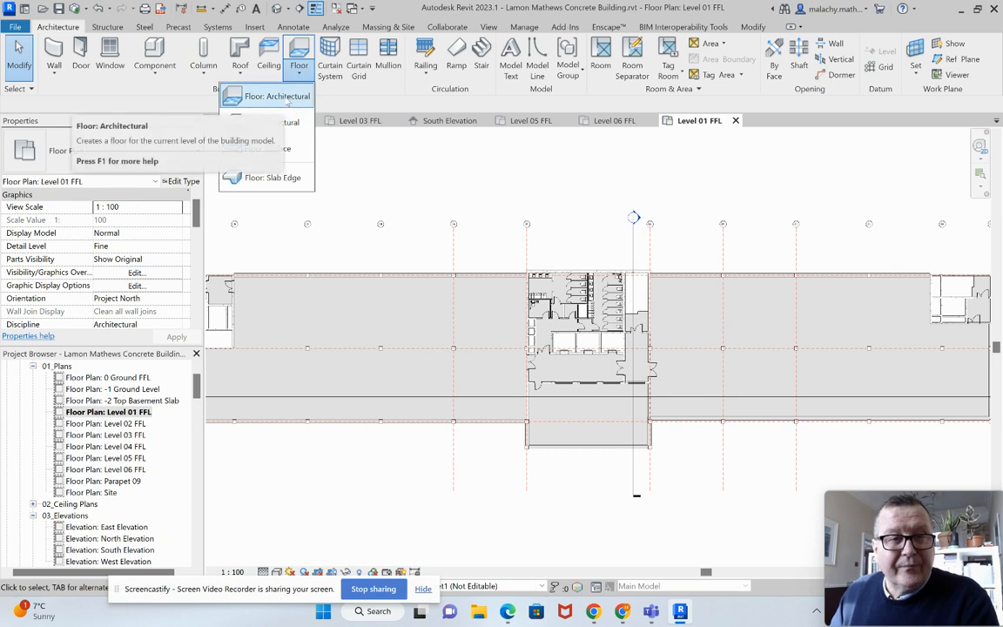
{"action": "left_click", "coordinate": [285, 97]}
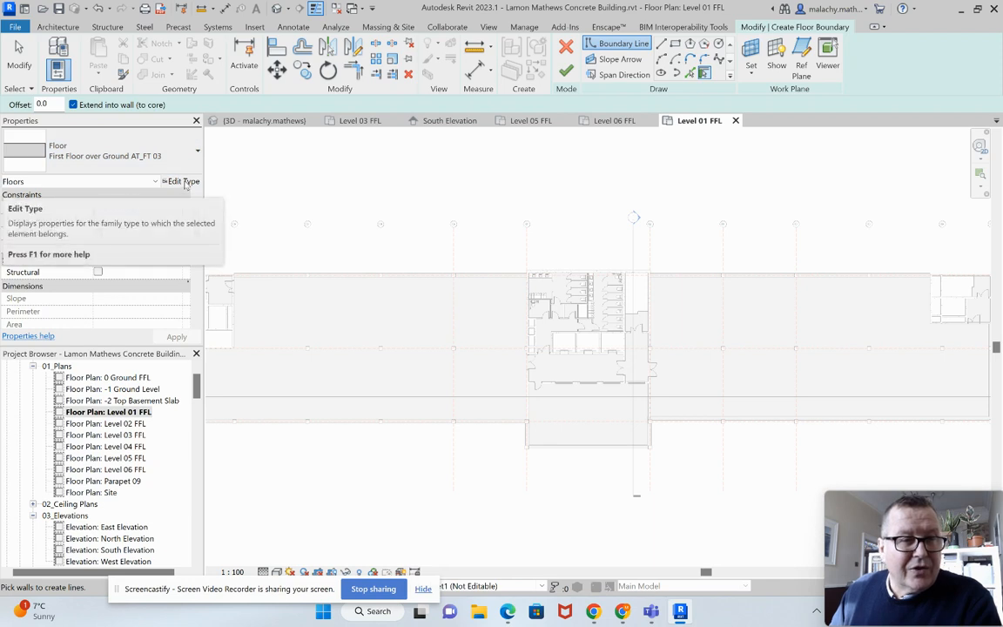
- Duplicate the floor type as First Floor over Ground AT_FT 04 and set its cast in situ concrete layer to 200 mm
{"action": "left_click", "coordinate": [183, 181]}
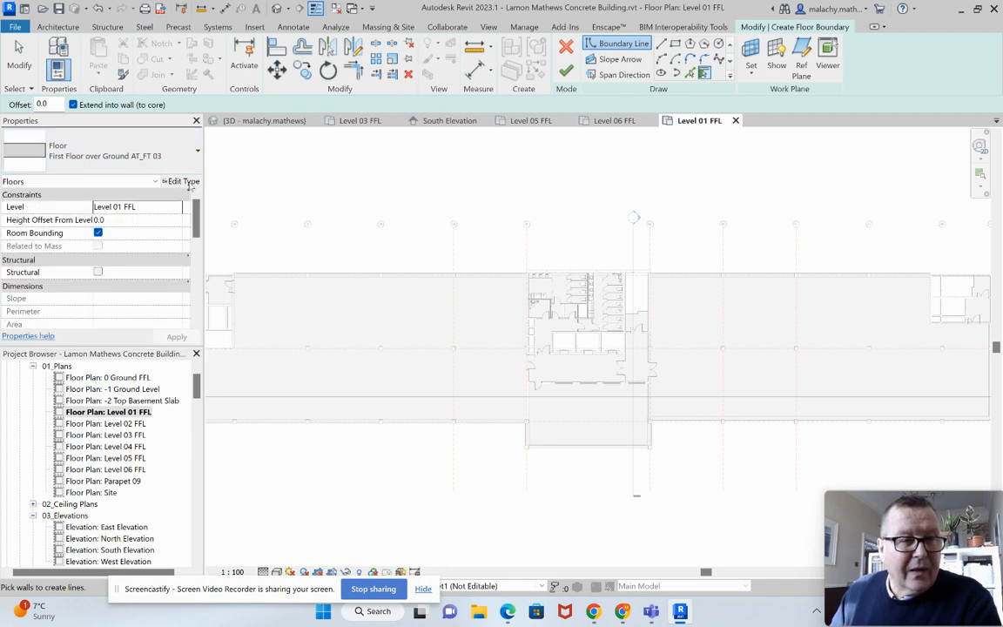
{"action": "left_click", "coordinate": [590, 261]}
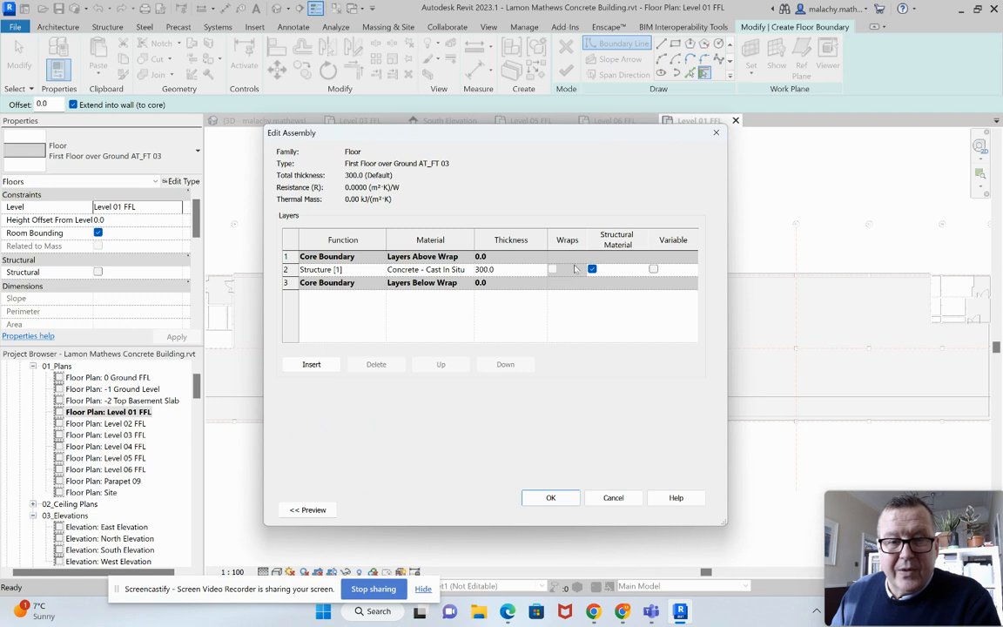
{"action": "left_click", "coordinate": [611, 498]}
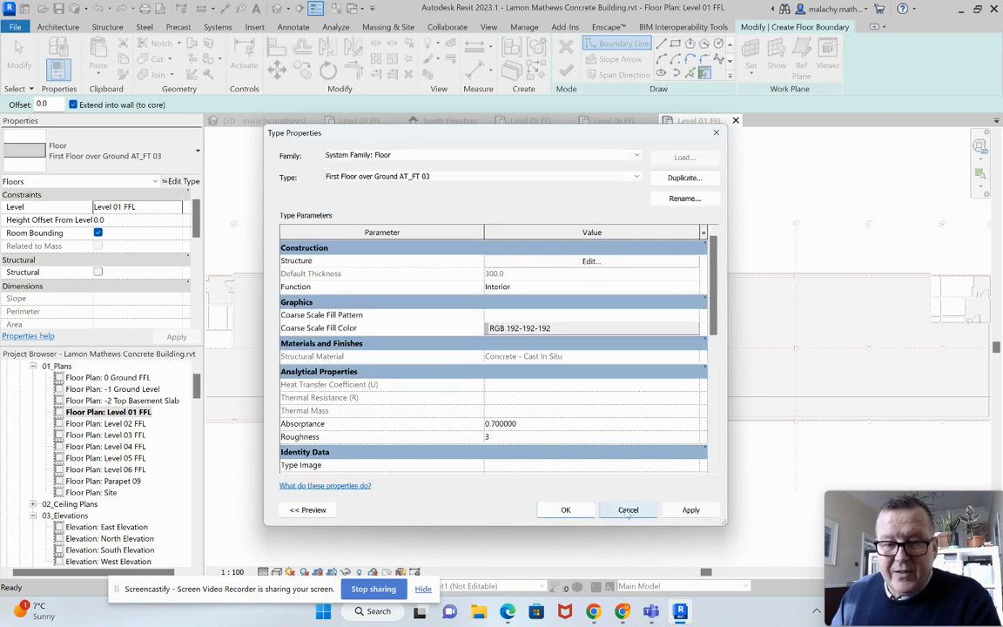
{"action": "left_click", "coordinate": [686, 178]}
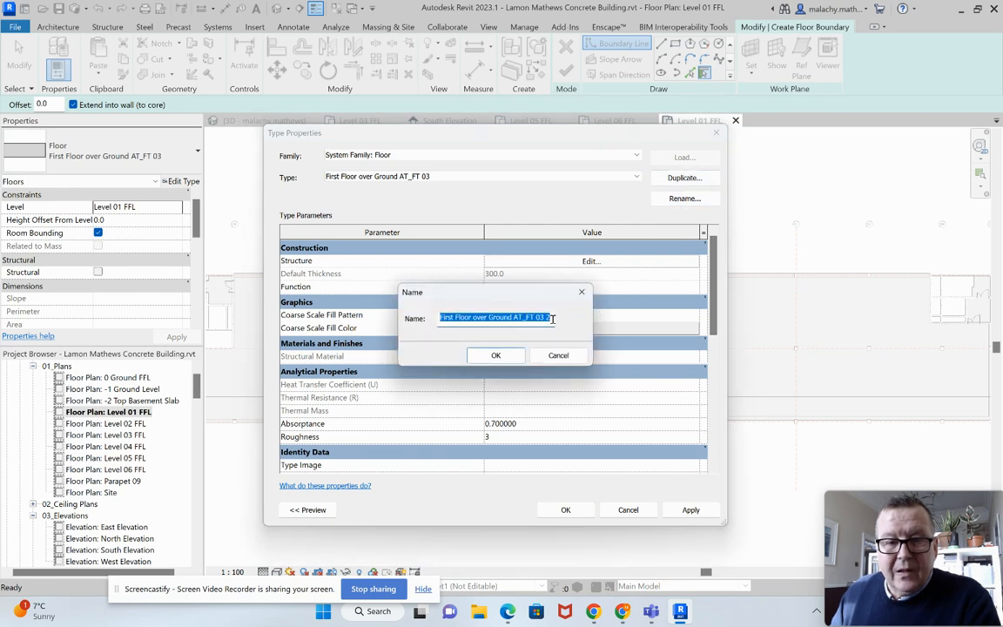
{"action": "left_click", "coordinate": [551, 317]}
{"action": "key", "text": "BackSpace"}
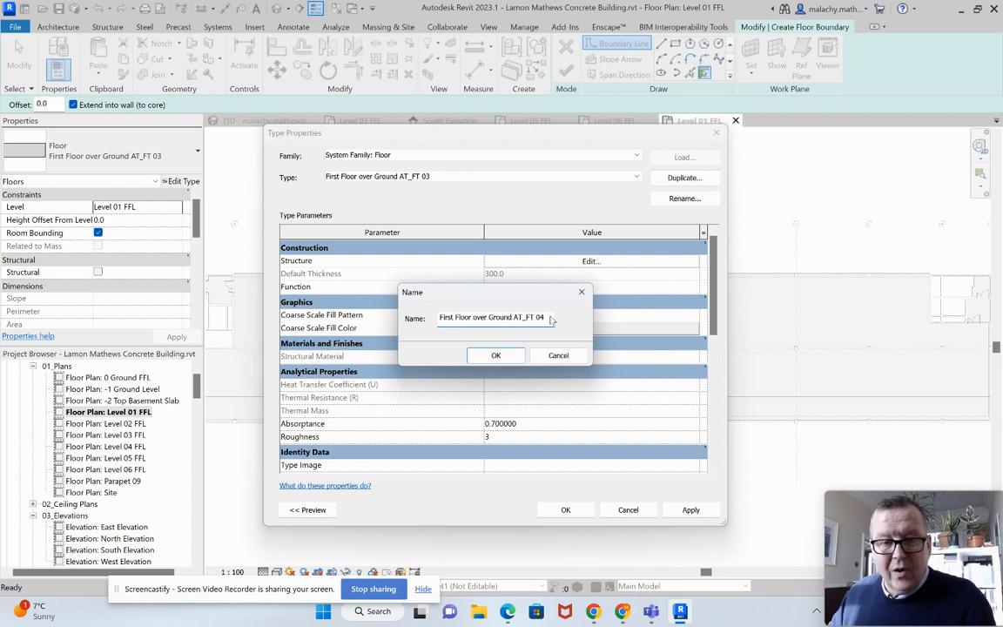
{"action": "left_click", "coordinate": [493, 355]}
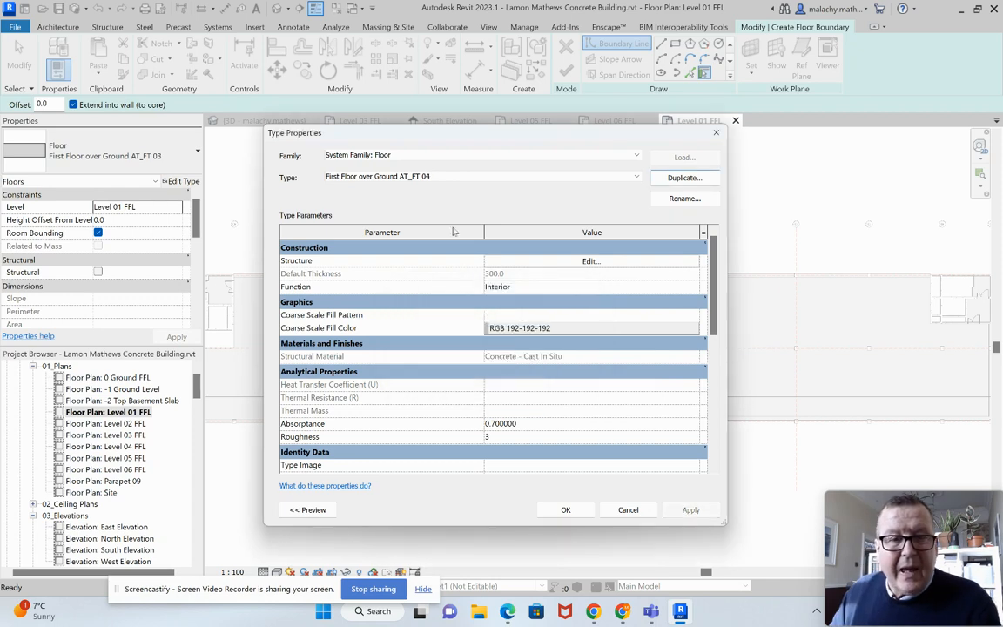
{"action": "left_click", "coordinate": [544, 262]}
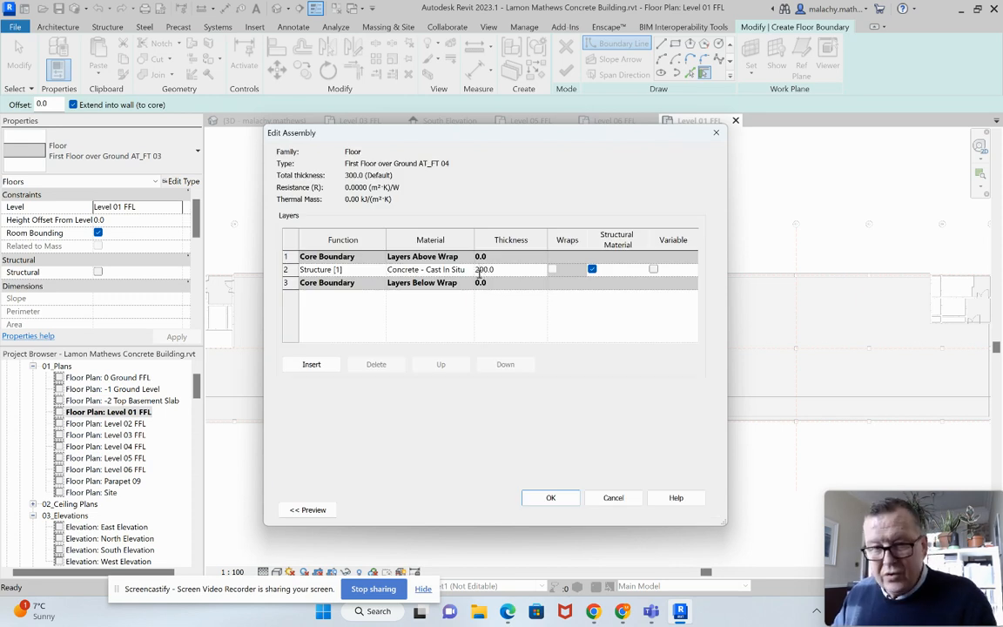
{"action": "left_click", "coordinate": [550, 497]}
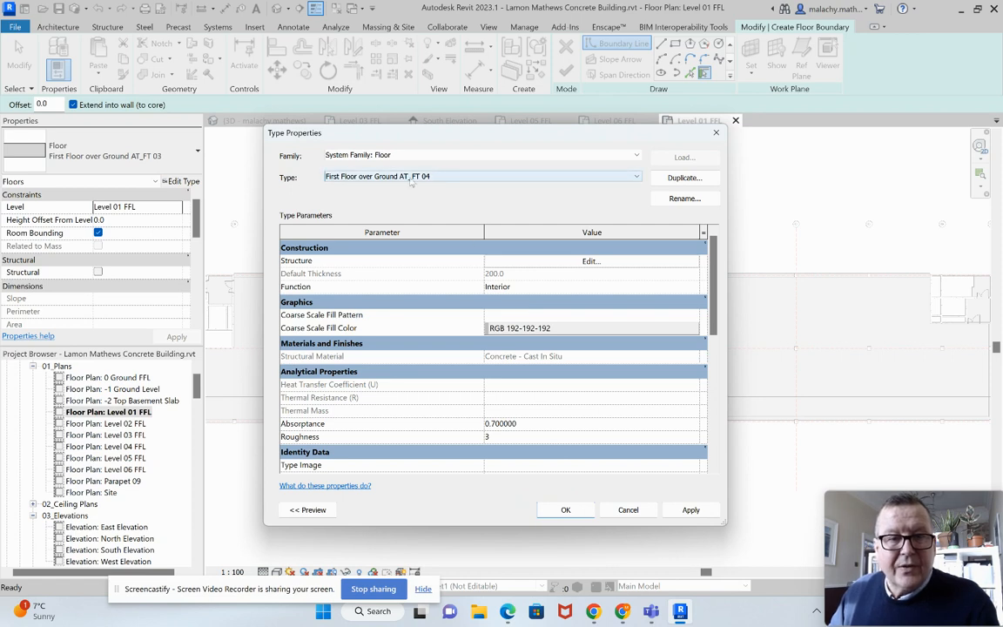
- Rename the duplicated type as Floor Fill in Commom Zone AT_FT 04 and apply it to the new floor
{"action": "left_click", "coordinate": [685, 198]}
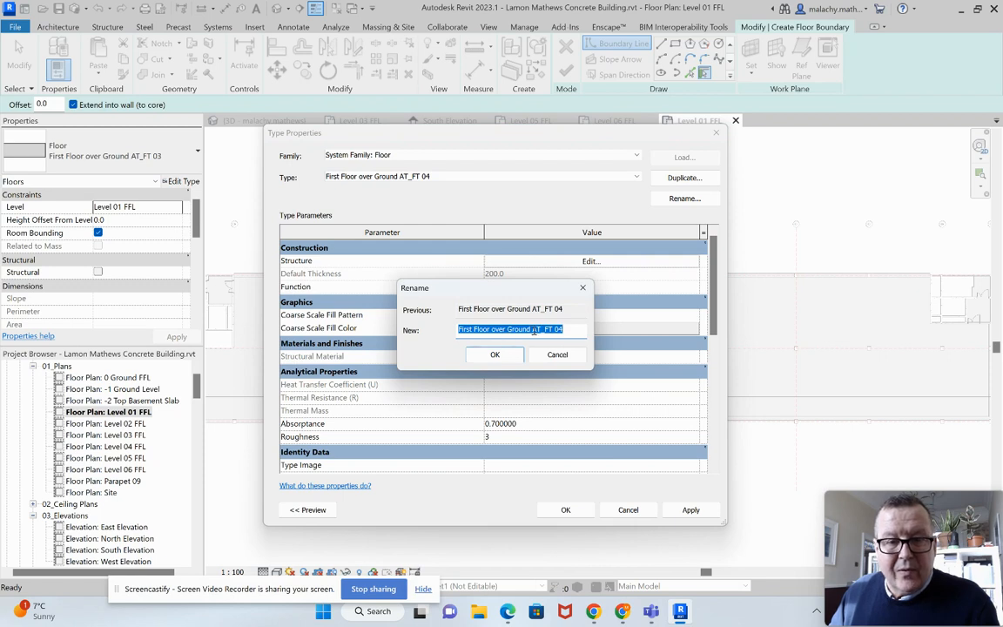
{"action": "left_click_drag", "start_coordinate": [532, 329], "coordinate": [540, 329]}
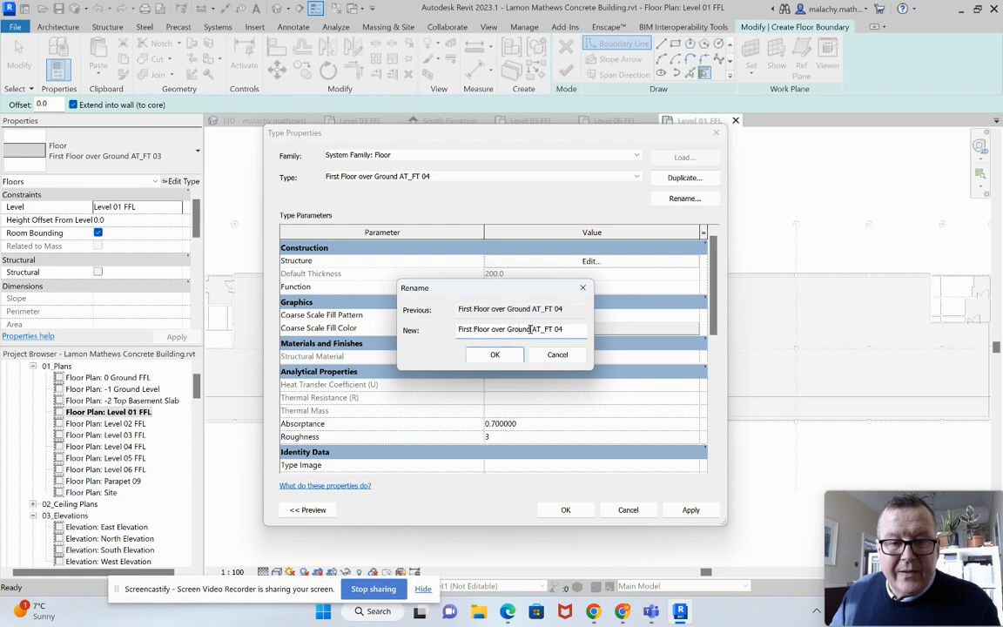
{"action": "left_click_drag", "start_coordinate": [531, 330], "coordinate": [446, 331]}
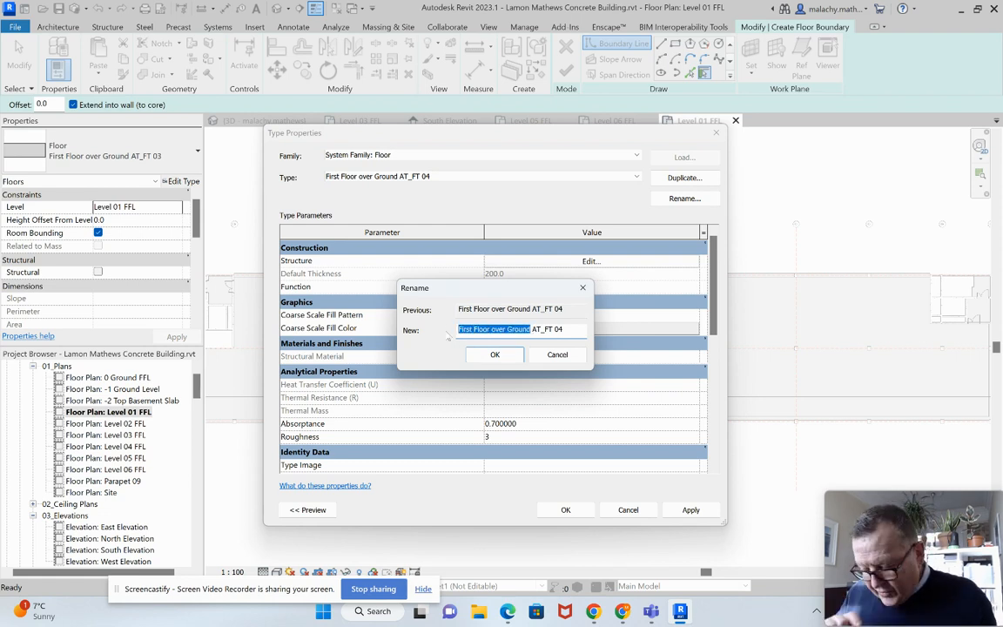
{"action": "type", "text": "Floor"}
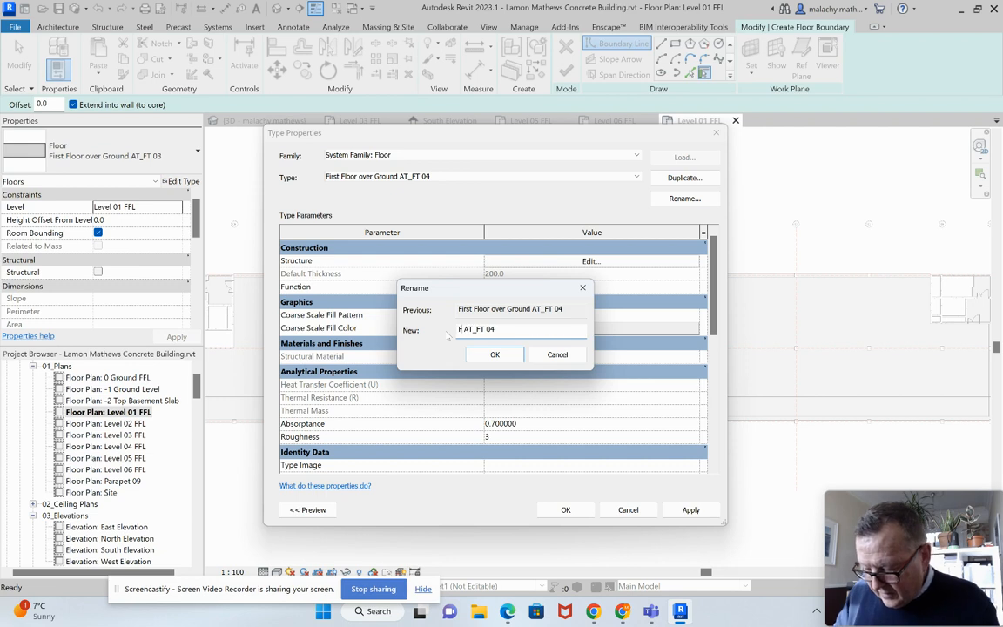
{"action": "type", "text": " F"}
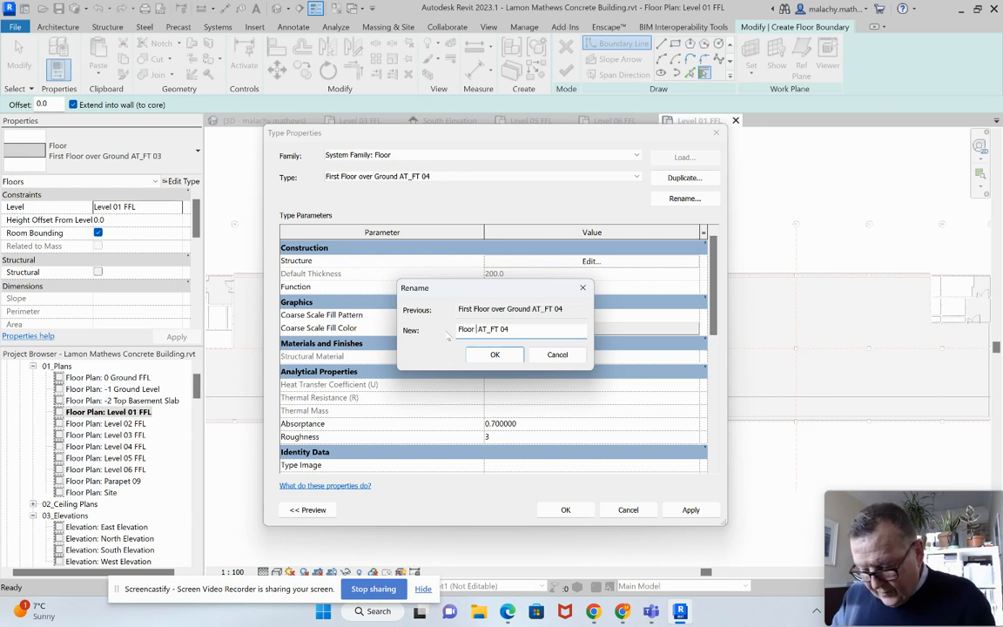
{"action": "type", "text": "ill in"}
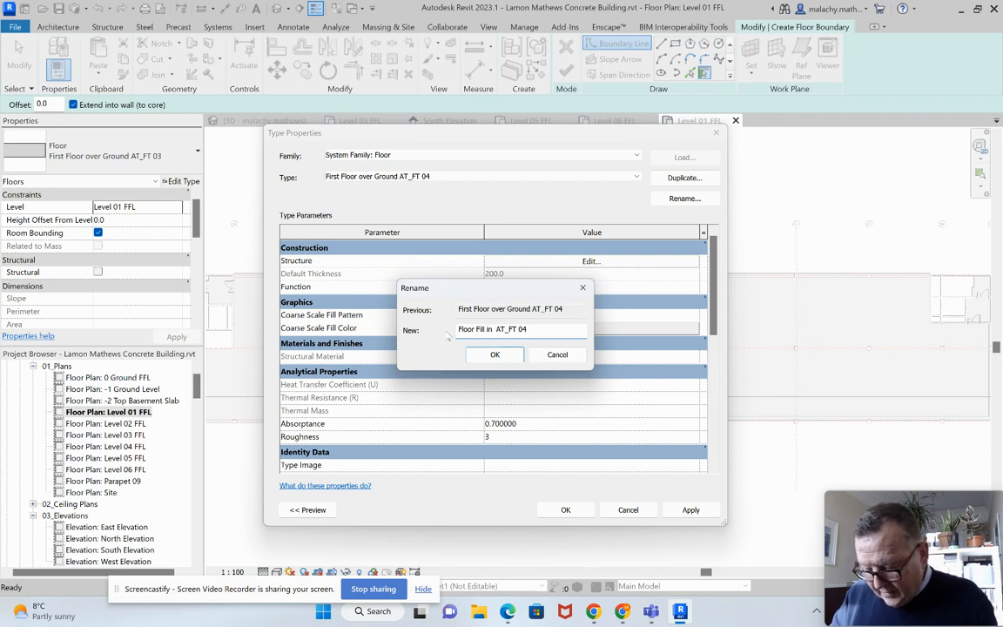
{"action": "type", "text": "Commo"}
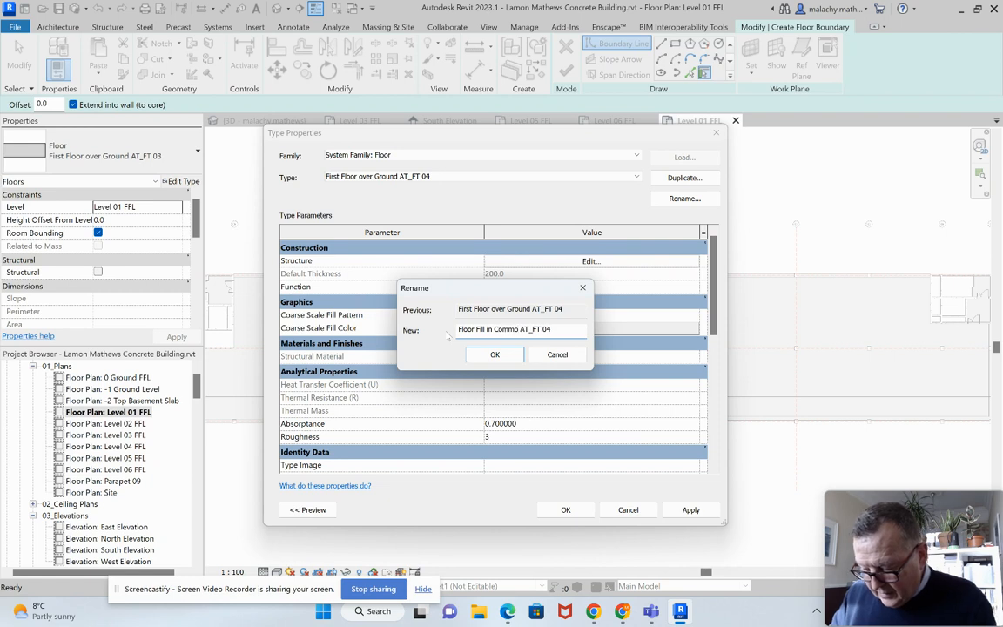
{"action": "type", "text": "n"}
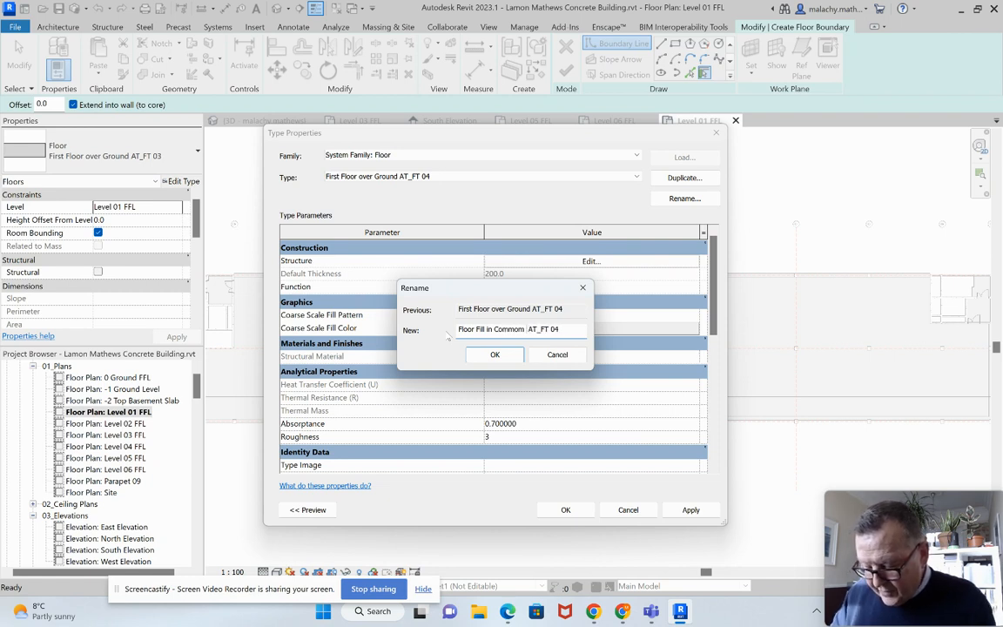
{"action": "type", "text": " Zone"}
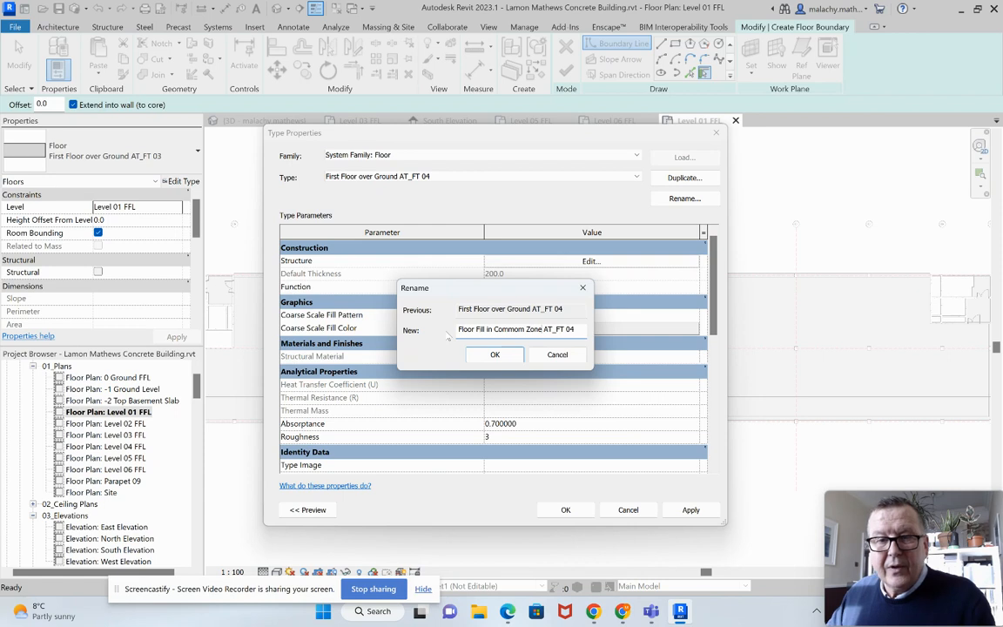
{"action": "left_click", "coordinate": [495, 356]}
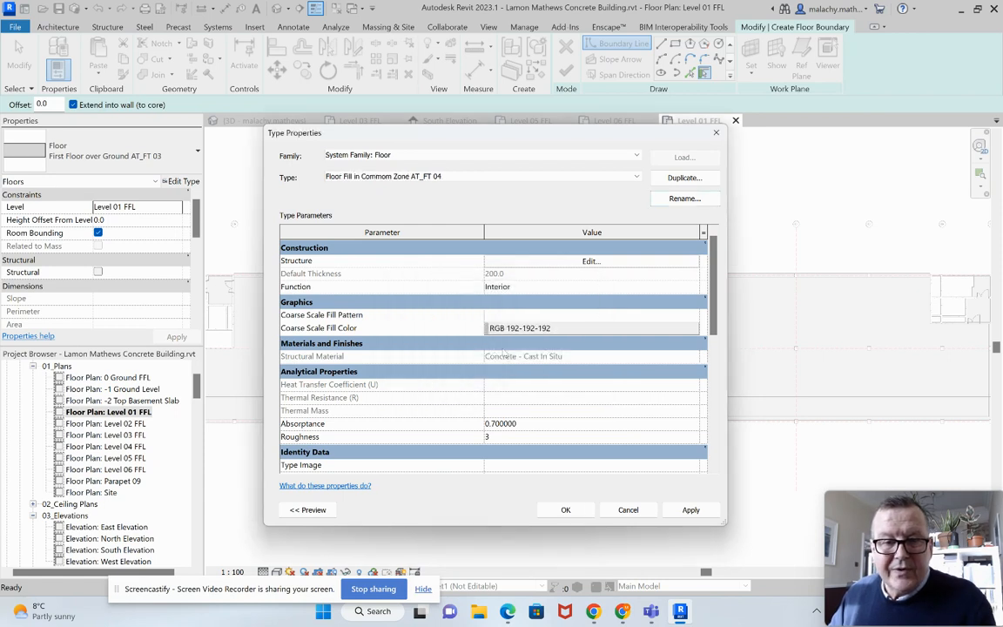
{"action": "left_click", "coordinate": [566, 510]}
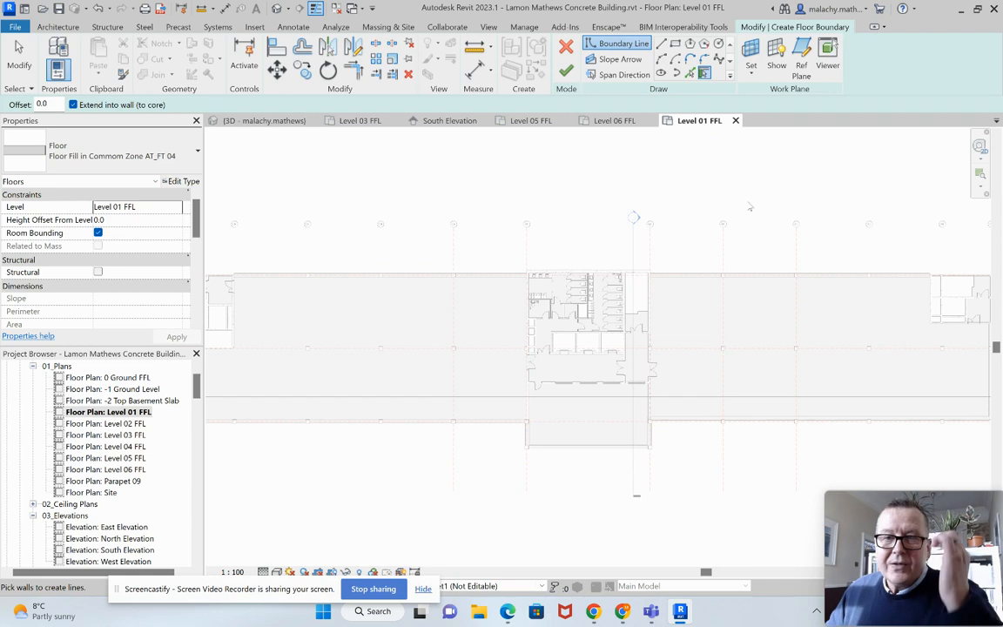
- Sketch a rectangular floor boundary about 21180 mm long from the toilets' inner corner beside the stairwell to the opposite outer corner of the projecting bay
{"action": "left_click", "coordinate": [675, 43]}
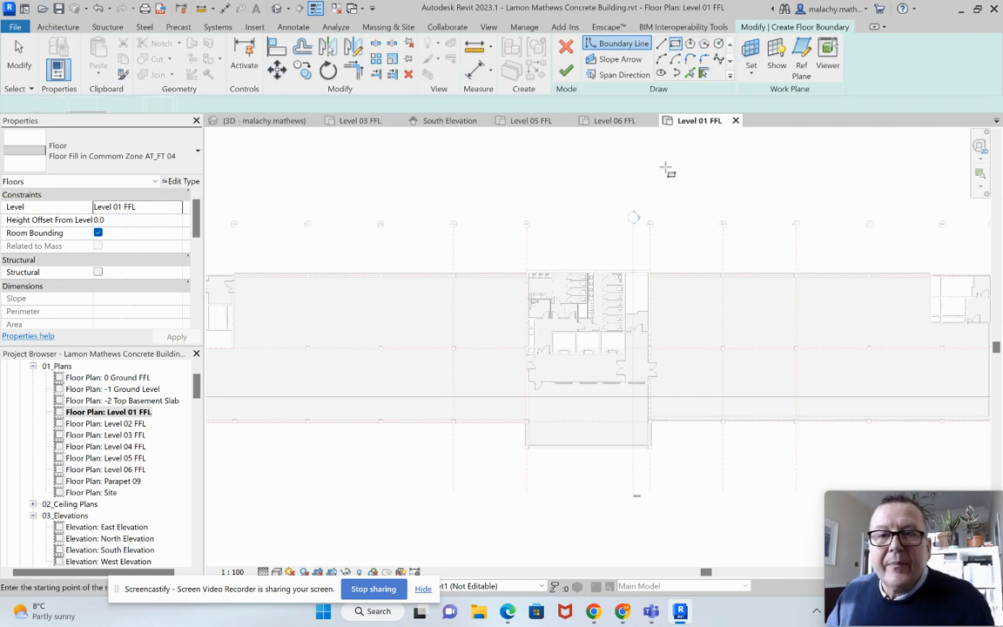
{"action": "scroll", "coordinate": [634, 293], "scroll_direction": "up", "scroll_amount": 4}
{"action": "scroll", "coordinate": [631, 294], "scroll_direction": "up", "scroll_amount": 1}
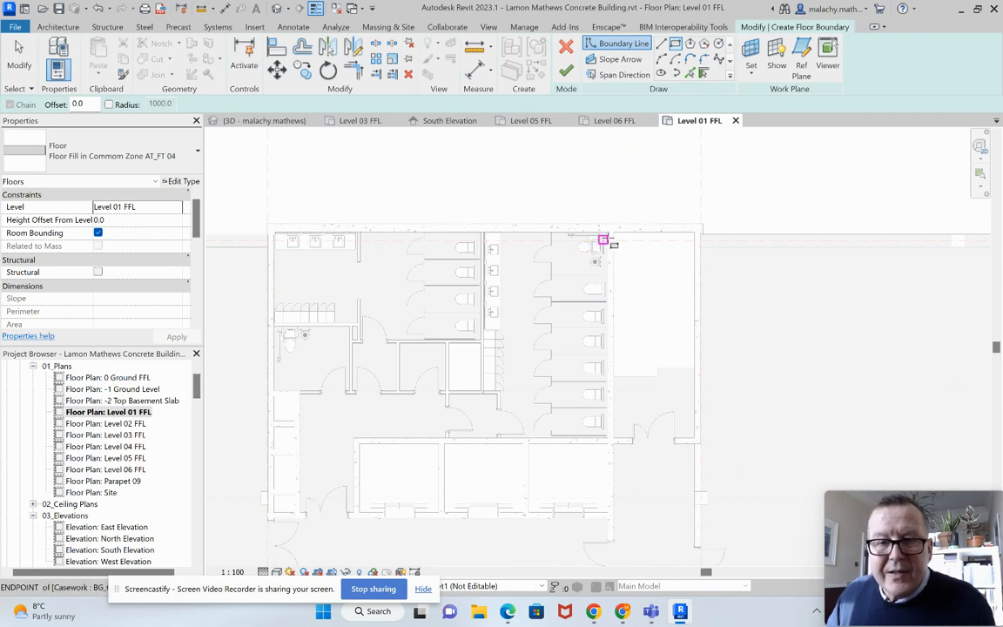
{"action": "left_click", "coordinate": [606, 234]}
{"action": "scroll", "coordinate": [540, 357], "scroll_direction": "down", "scroll_amount": 3}
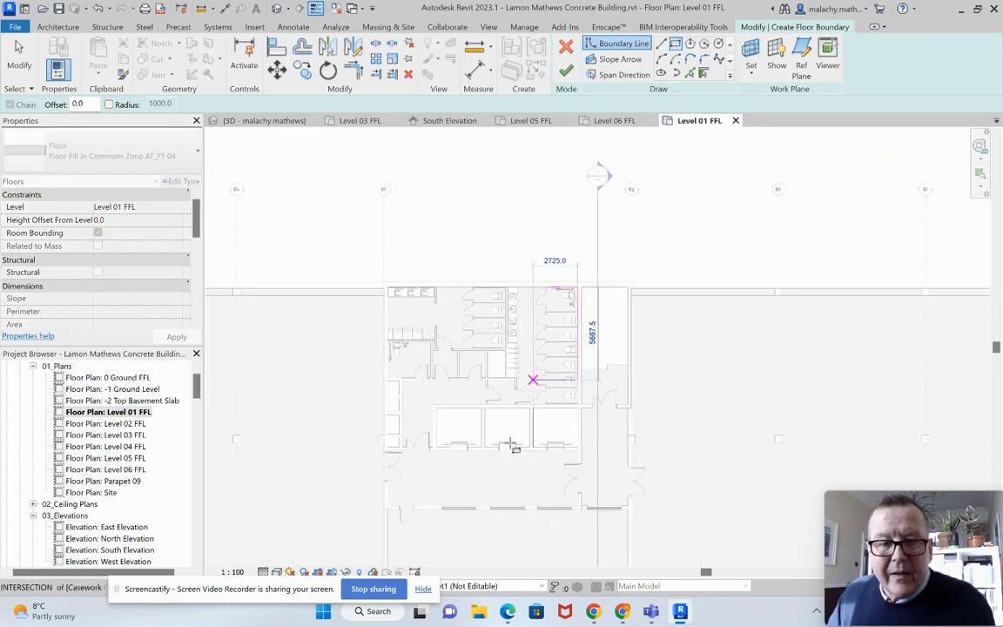
{"action": "scroll", "coordinate": [562, 331], "scroll_direction": "up", "scroll_amount": 1}
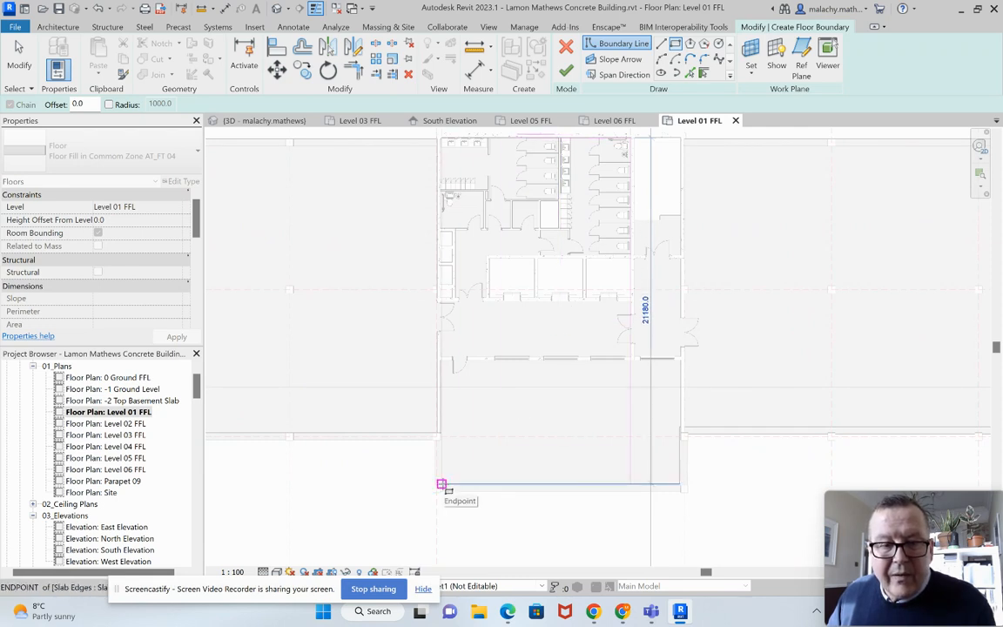
{"action": "left_click", "coordinate": [442, 484]}
{"action": "scroll", "coordinate": [527, 357], "scroll_direction": "down", "scroll_amount": 1}
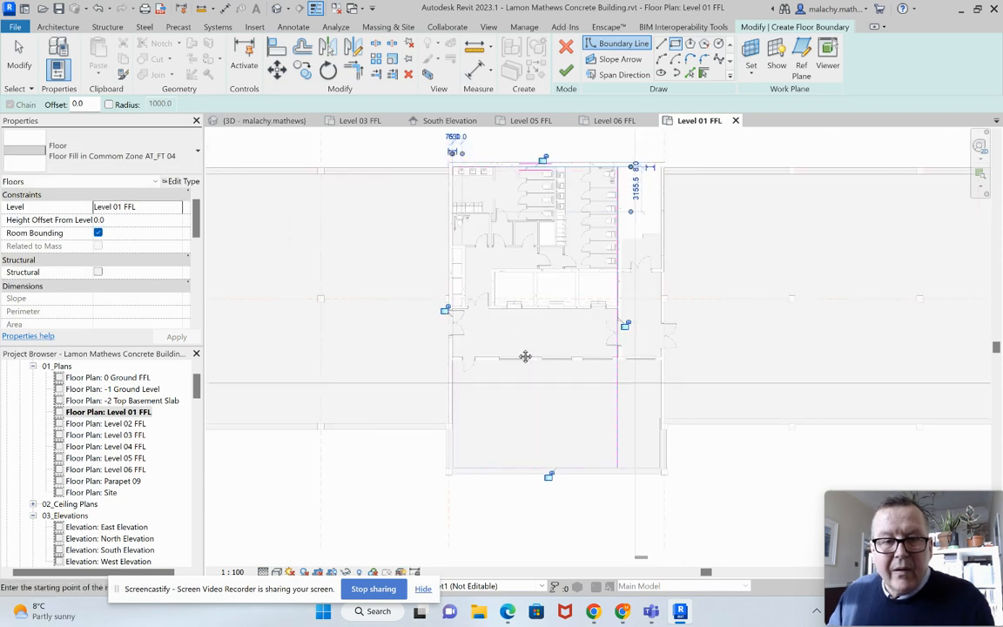
{"action": "middle_click_drag", "start_coordinate": [525, 357], "coordinate": [528, 440]}
{"action": "scroll", "coordinate": [631, 300], "scroll_direction": "up", "scroll_amount": 3}
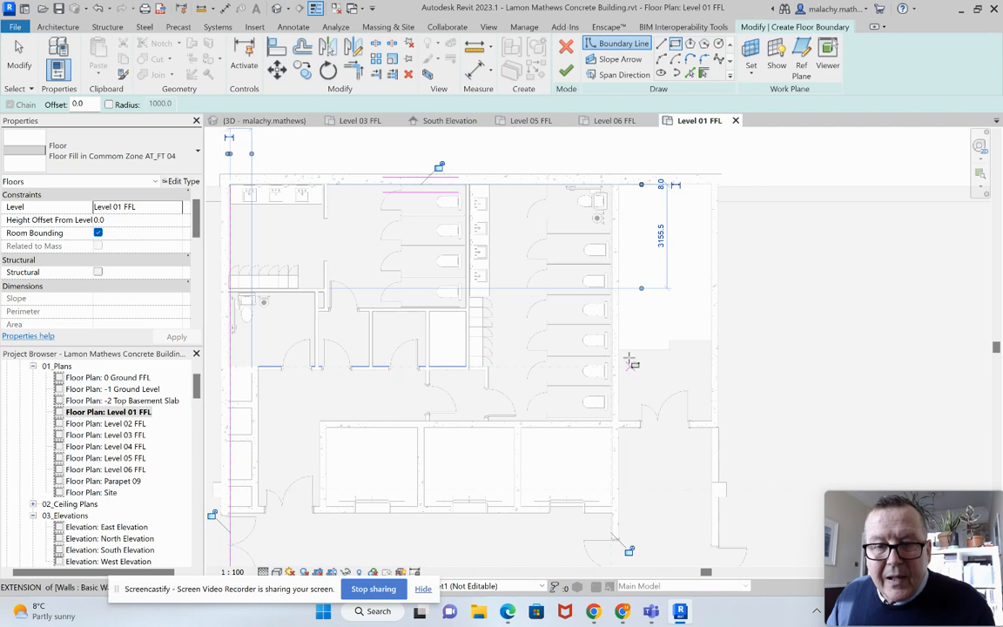
{"action": "middle_click_drag", "start_coordinate": [641, 388], "coordinate": [646, 314]}
{"action": "middle_click_drag", "start_coordinate": [639, 410], "coordinate": [637, 329]}
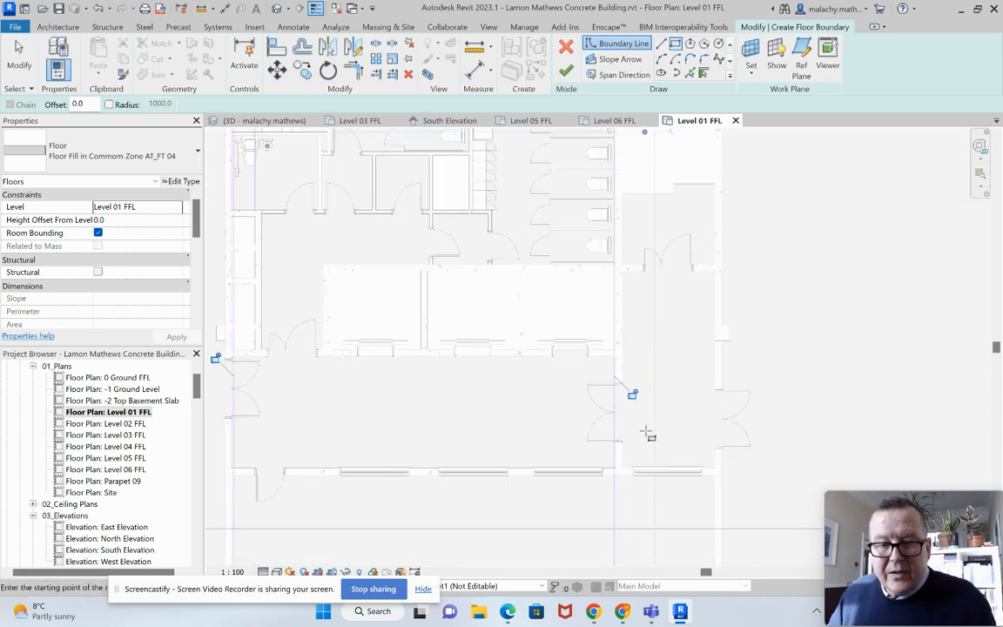
{"action": "scroll", "coordinate": [645, 432], "scroll_direction": "down", "scroll_amount": 2}
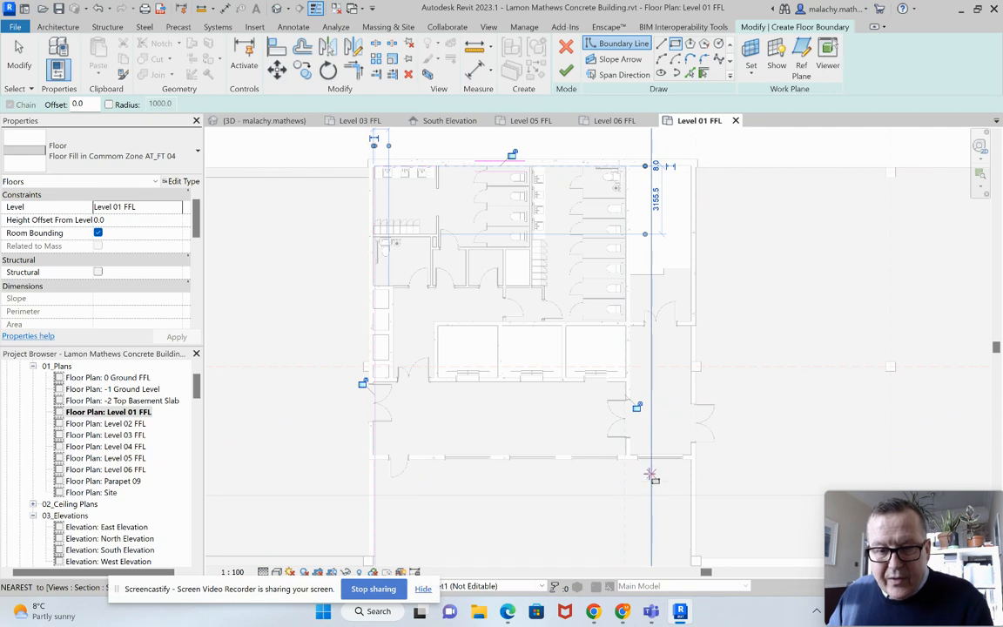
{"action": "scroll", "coordinate": [637, 340], "scroll_direction": "up", "scroll_amount": 2}
{"action": "scroll", "coordinate": [637, 339], "scroll_direction": "up", "scroll_amount": 2}
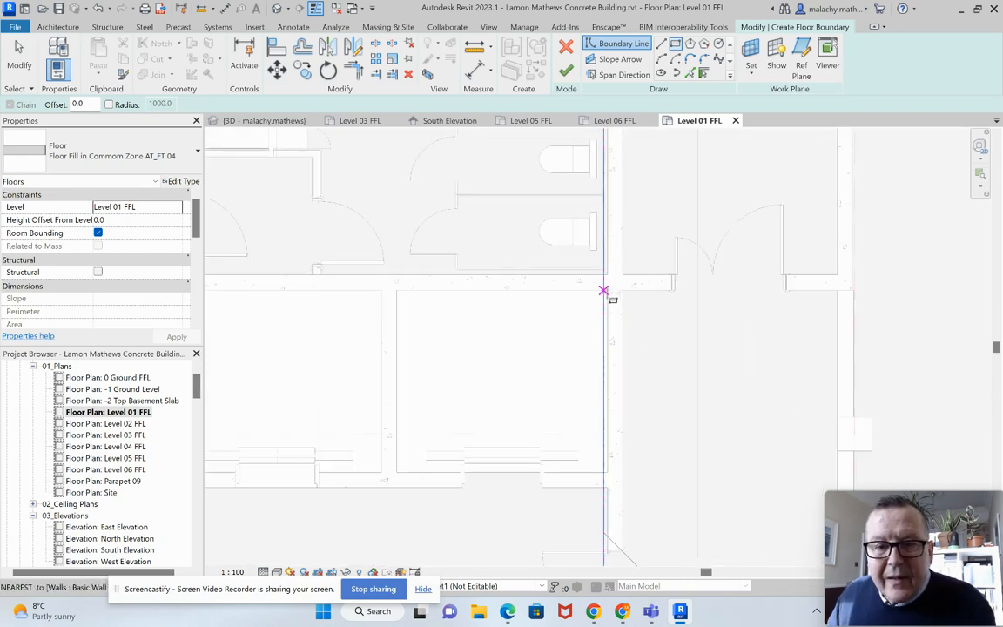
{"action": "left_click", "coordinate": [605, 292]}
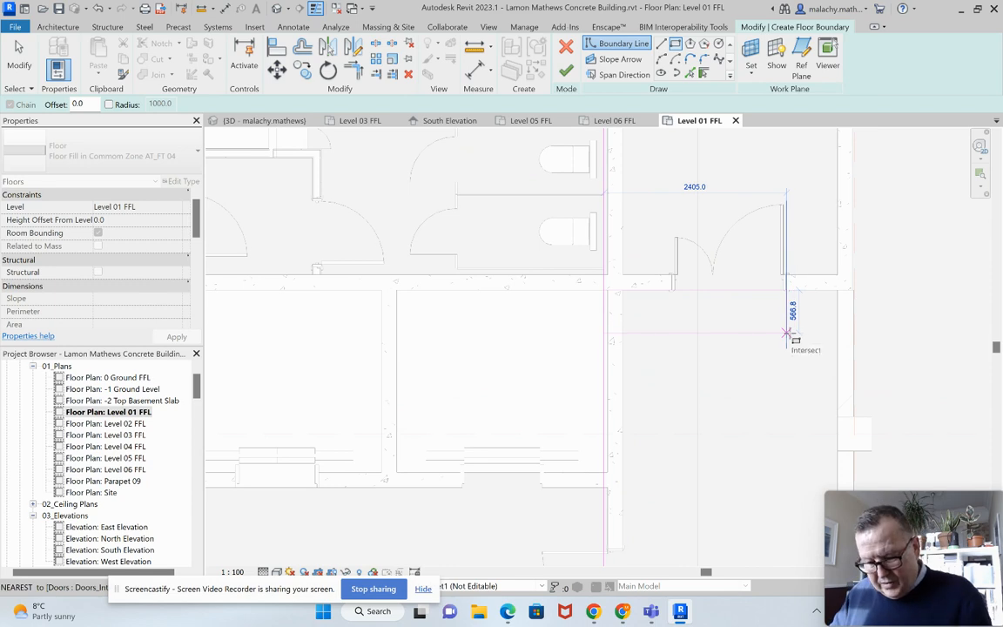
{"action": "key", "text": "Escape"}
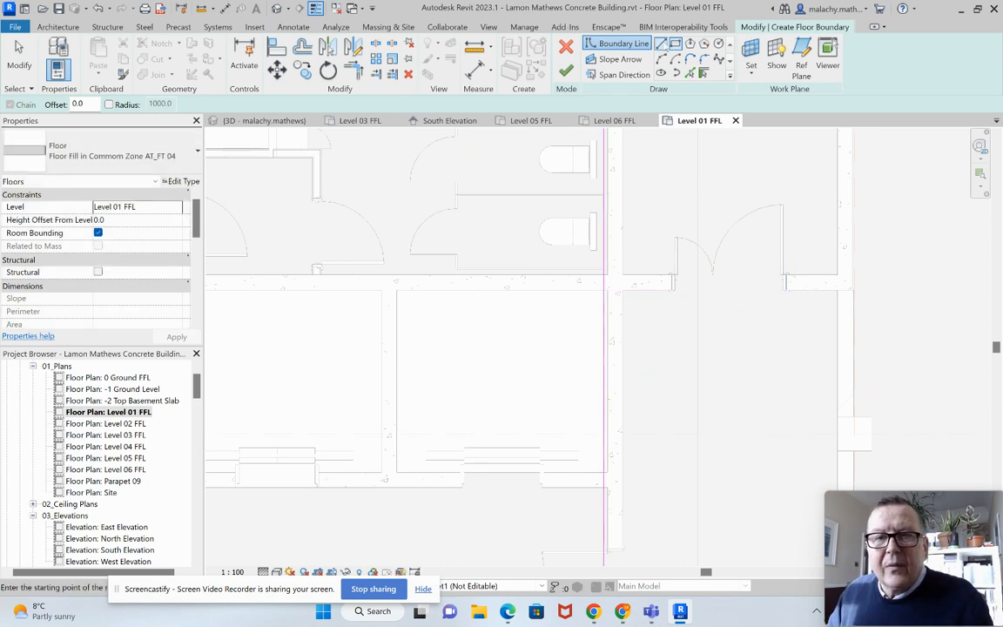
- Draw chained boundary lines about 3075 mm across the stair lobby doorway and along the corridor's outer wall to the bay's corner column
{"action": "left_click", "coordinate": [662, 43]}
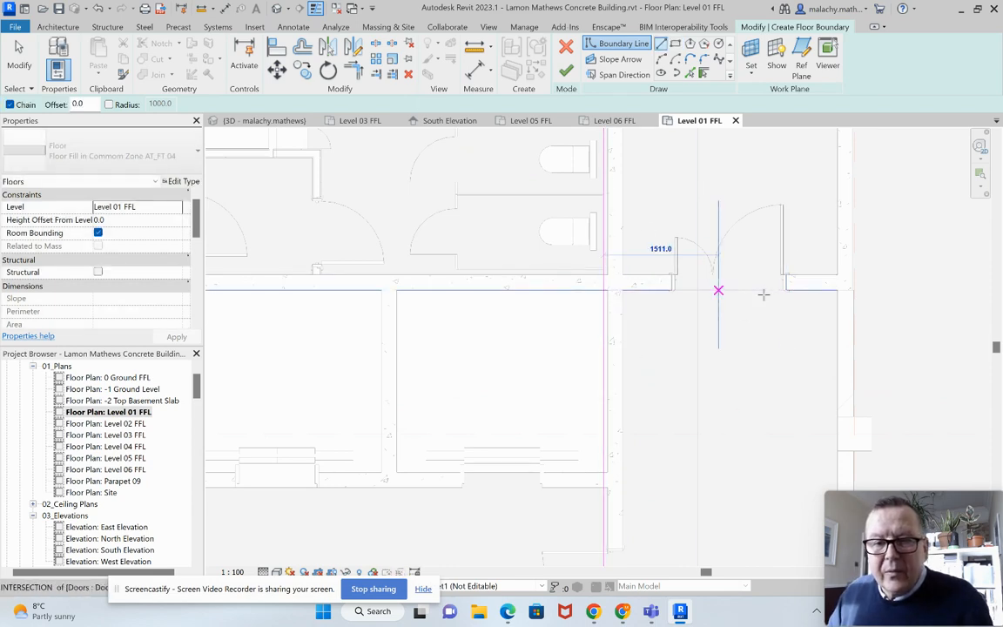
{"action": "left_click", "coordinate": [836, 290]}
{"action": "scroll", "coordinate": [819, 359], "scroll_direction": "down", "scroll_amount": 2}
{"action": "middle_click_drag", "start_coordinate": [815, 384], "coordinate": [707, 184]}
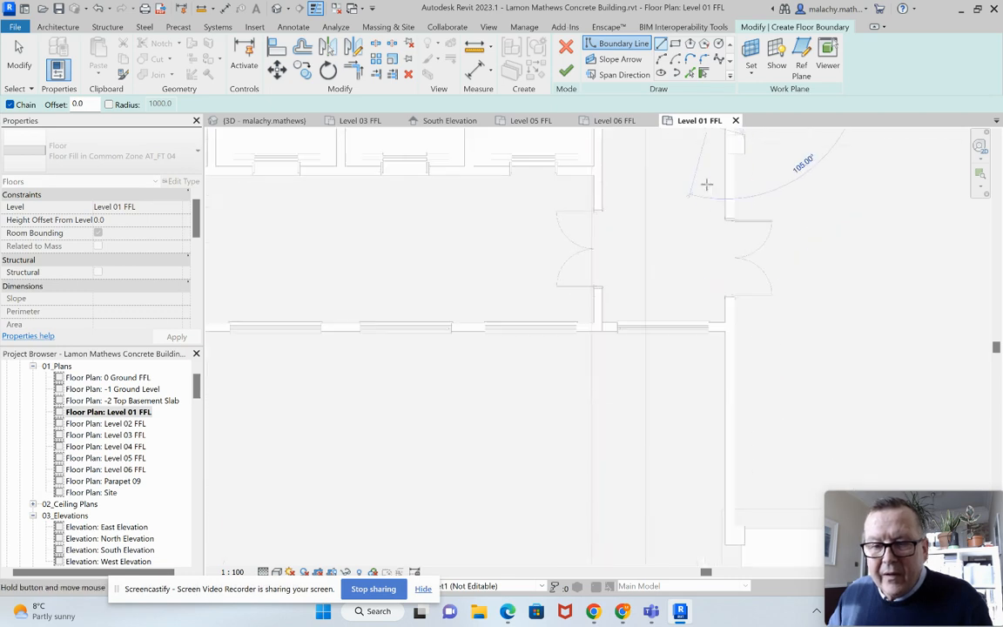
{"action": "middle_click_drag", "start_coordinate": [705, 367], "coordinate": [688, 177]}
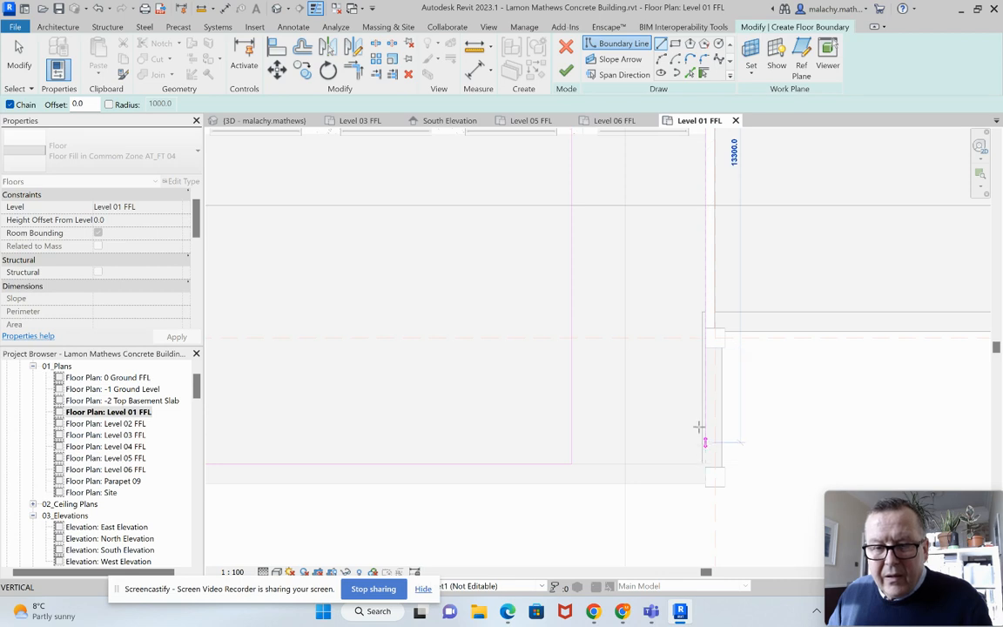
{"action": "scroll", "coordinate": [706, 329], "scroll_direction": "up", "scroll_amount": 3}
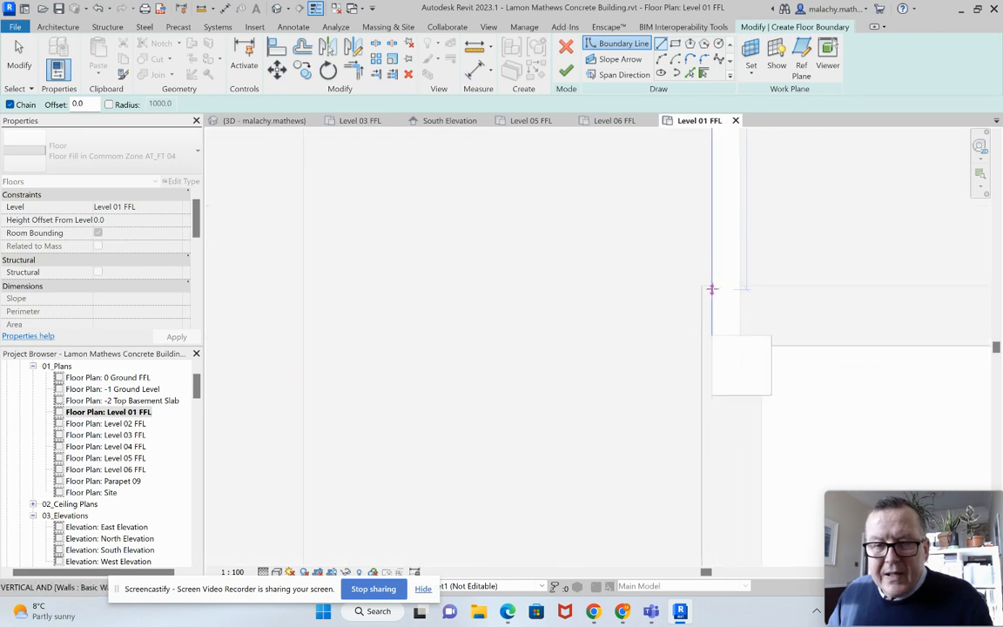
{"action": "scroll", "coordinate": [709, 384], "scroll_direction": "down", "scroll_amount": 5}
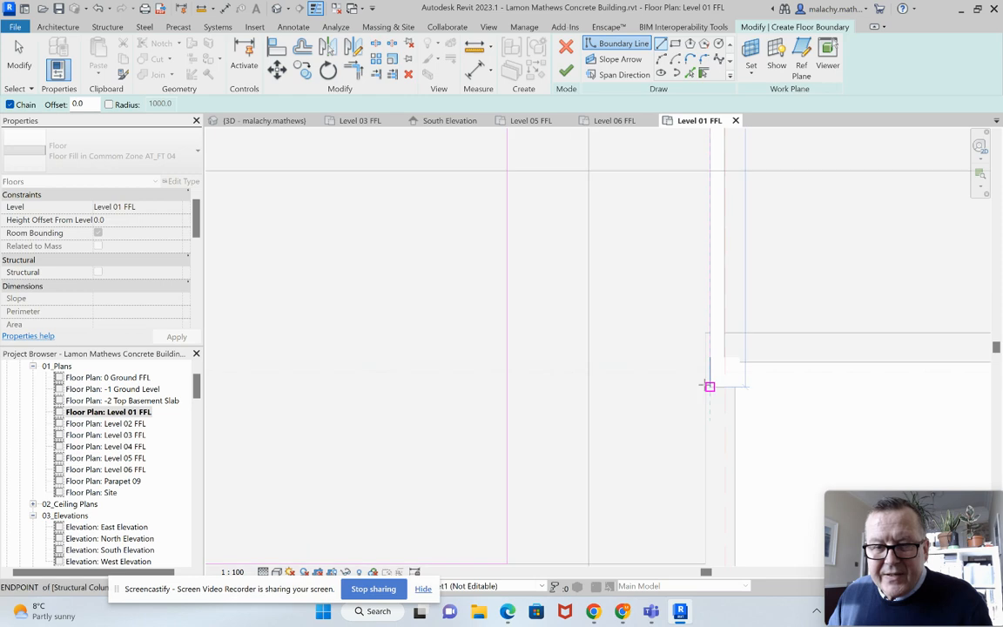
{"action": "middle_click_drag", "start_coordinate": [708, 392], "coordinate": [708, 316]}
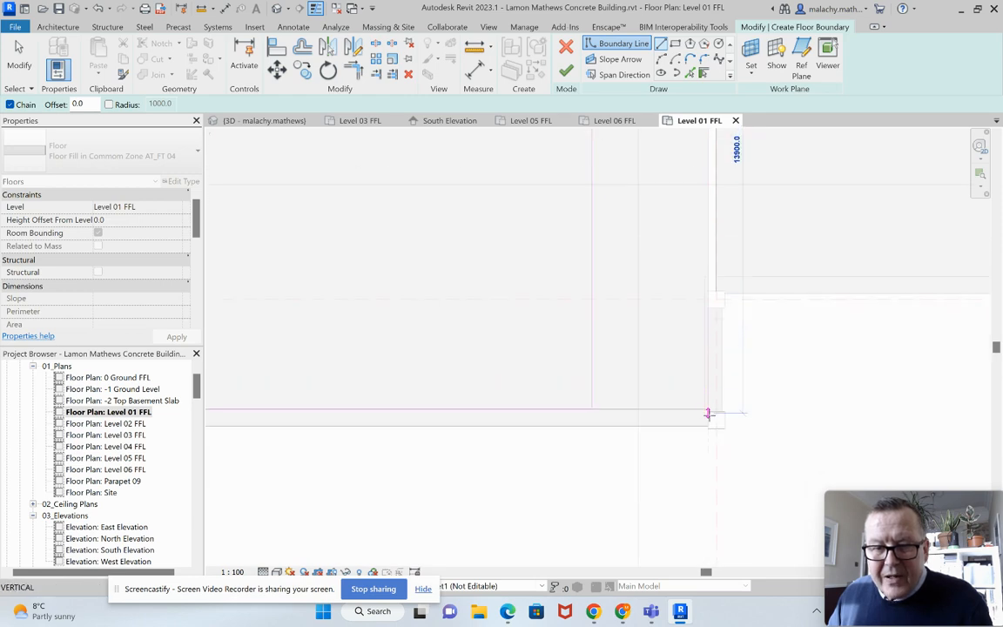
{"action": "scroll", "coordinate": [707, 428], "scroll_direction": "up", "scroll_amount": 5}
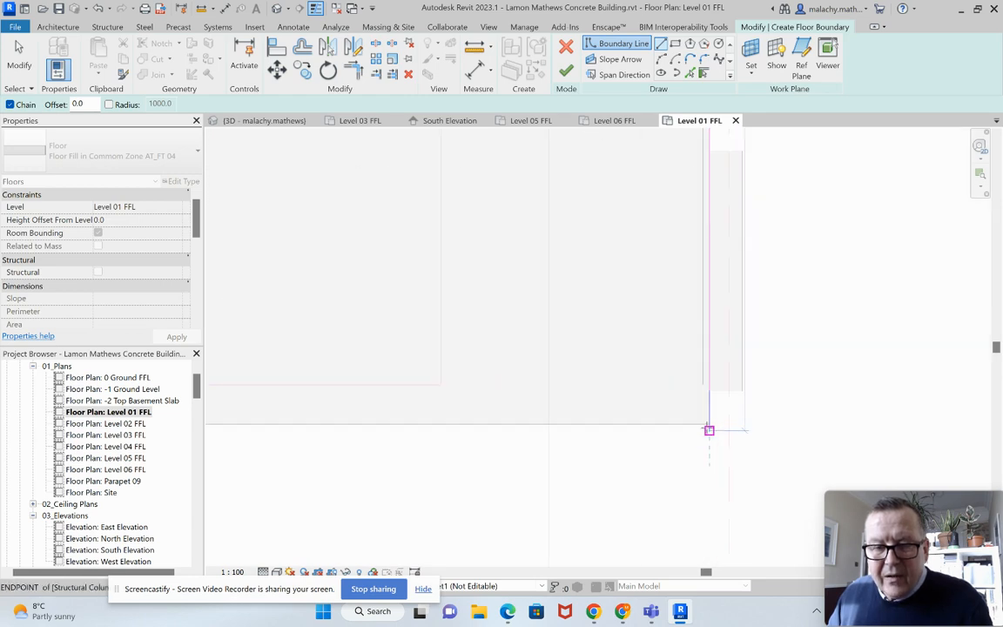
{"action": "left_click", "coordinate": [712, 421]}
- Draw a boundary line about 3600 mm long from the corner column along the bay's outer slab edge and end the chain
{"action": "scroll", "coordinate": [615, 424], "scroll_direction": "down", "scroll_amount": 4}
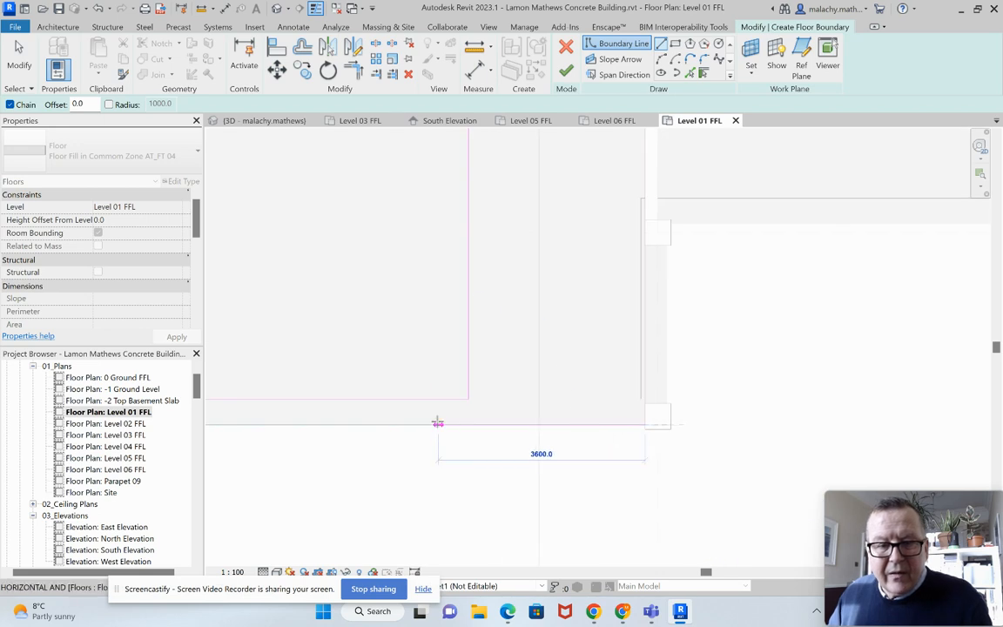
{"action": "left_click", "coordinate": [470, 424]}
{"action": "key", "text": "Escape"}
{"action": "key", "text": "Escape"}
- Delete the original rectangle's side line inside the corridor and its inner line across the projecting bay
{"action": "left_click", "coordinate": [471, 347]}
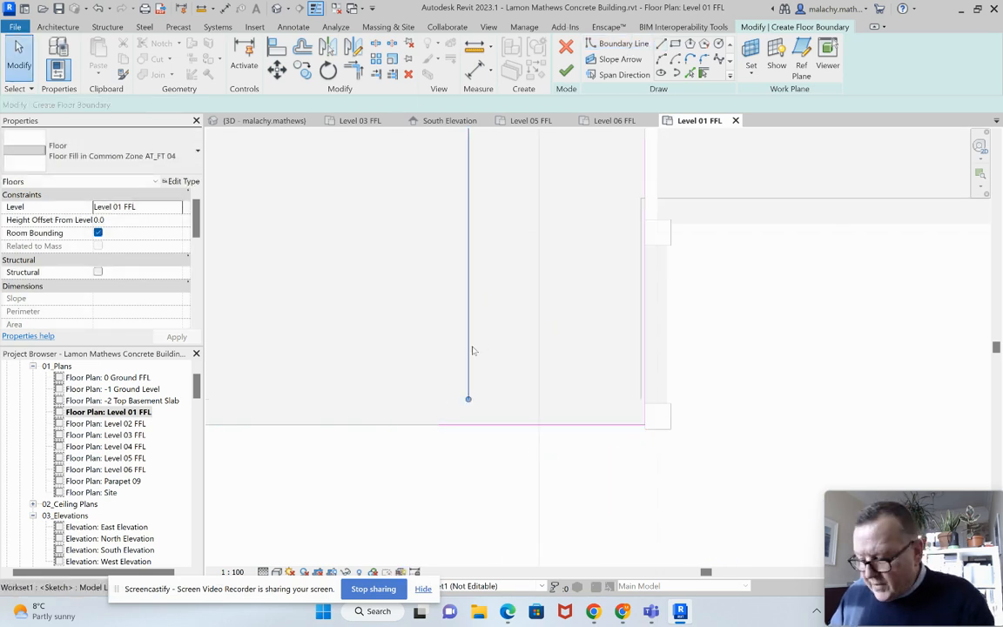
{"action": "key", "text": "Delete"}
{"action": "scroll", "coordinate": [472, 346], "scroll_direction": "down", "scroll_amount": 2}
{"action": "scroll", "coordinate": [492, 350], "scroll_direction": "down", "scroll_amount": 3}
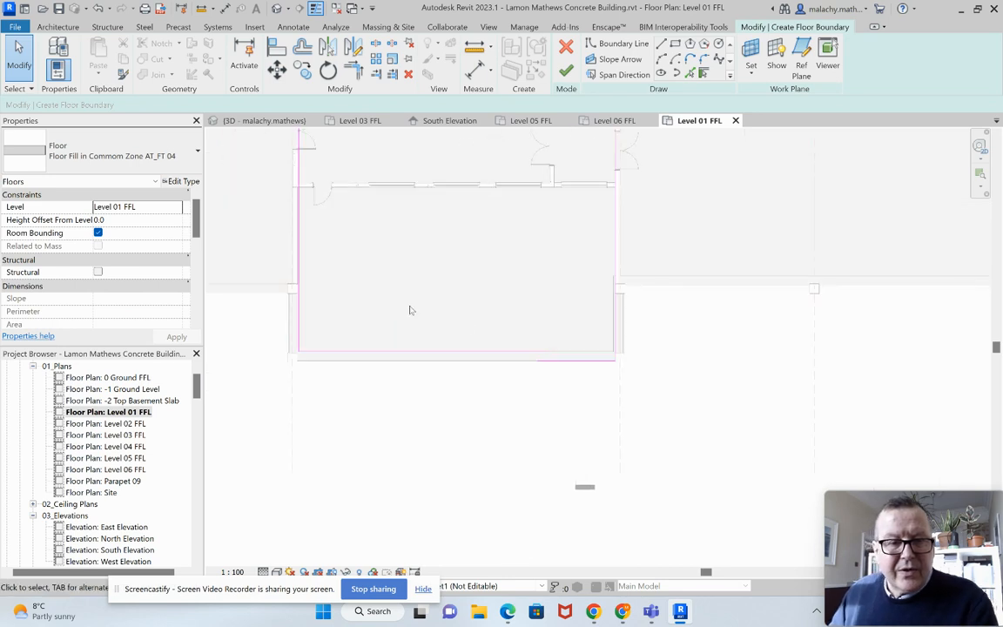
{"action": "left_click", "coordinate": [406, 351]}
{"action": "key", "text": "Delete"}
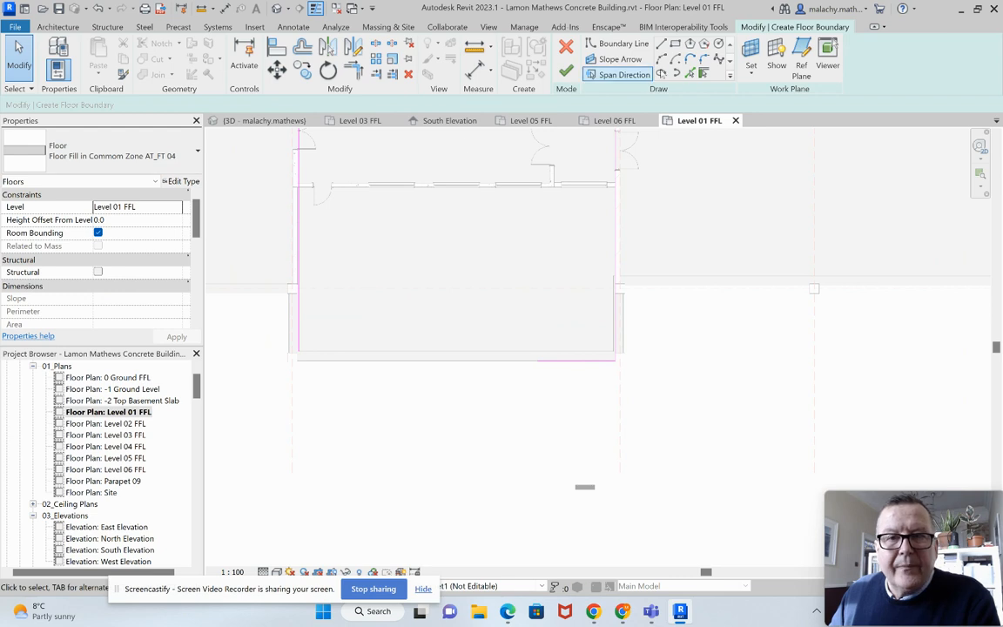
- Trim the remaining rectangle side line and the bay's new outer edge line into a corner
{"action": "left_click", "coordinate": [353, 70]}
{"action": "left_click", "coordinate": [298, 311]}
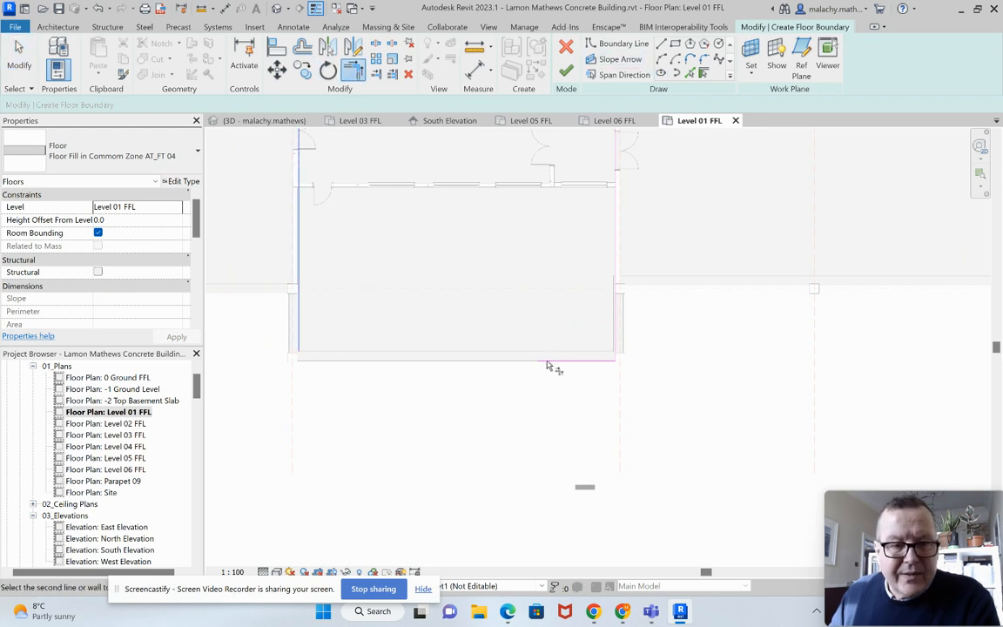
{"action": "left_click", "coordinate": [443, 353]}
{"action": "scroll", "coordinate": [413, 338], "scroll_direction": "down", "scroll_amount": 2}
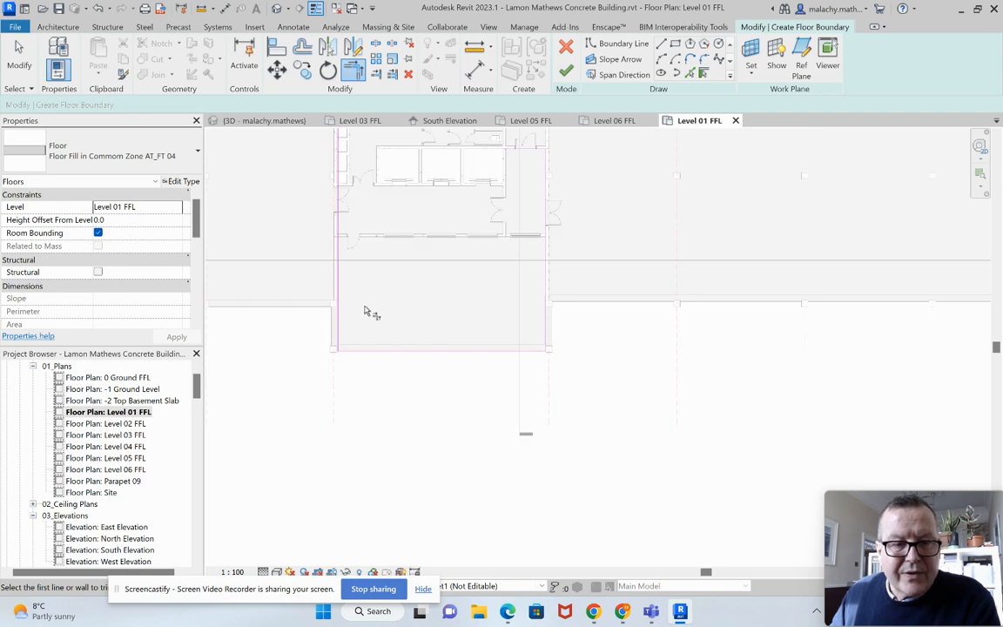
{"action": "scroll", "coordinate": [367, 312], "scroll_direction": "down", "scroll_amount": 1}
{"action": "middle_click_drag", "start_coordinate": [367, 312], "coordinate": [370, 425]}
{"action": "scroll", "coordinate": [516, 304], "scroll_direction": "up", "scroll_amount": 4}
{"action": "scroll", "coordinate": [503, 283], "scroll_direction": "up", "scroll_amount": 2}
{"action": "middle_click_drag", "start_coordinate": [502, 283], "coordinate": [469, 407]}
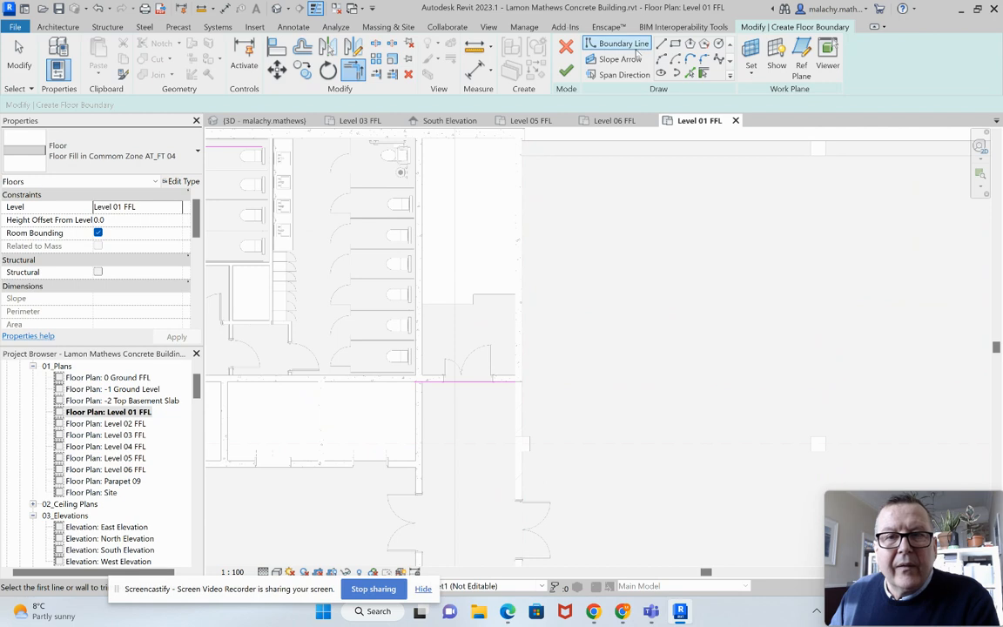
{"action": "left_click", "coordinate": [662, 43]}
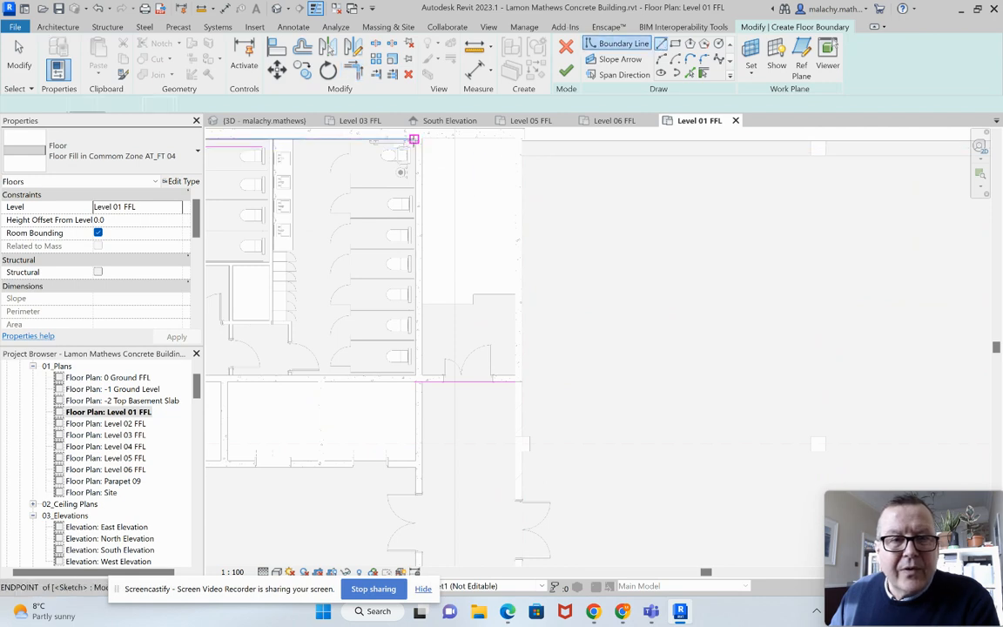
{"action": "left_click", "coordinate": [413, 138]}
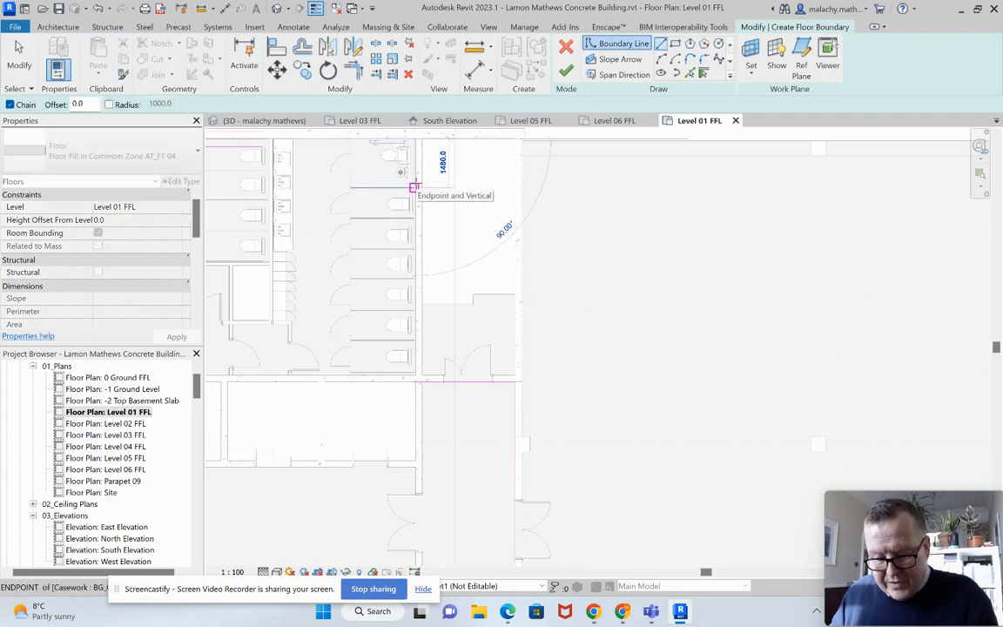
{"action": "key", "text": "Escape"}
- Add a boundary line by picking the wall between the toilets and the stairwell
{"action": "left_click", "coordinate": [690, 74]}
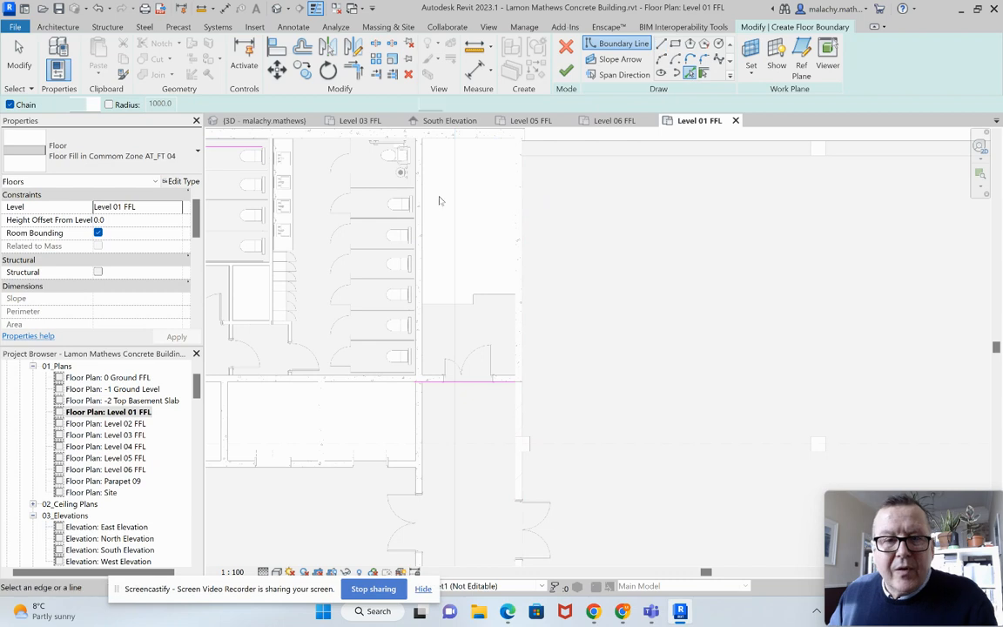
{"action": "scroll", "coordinate": [419, 211], "scroll_direction": "up", "scroll_amount": 3}
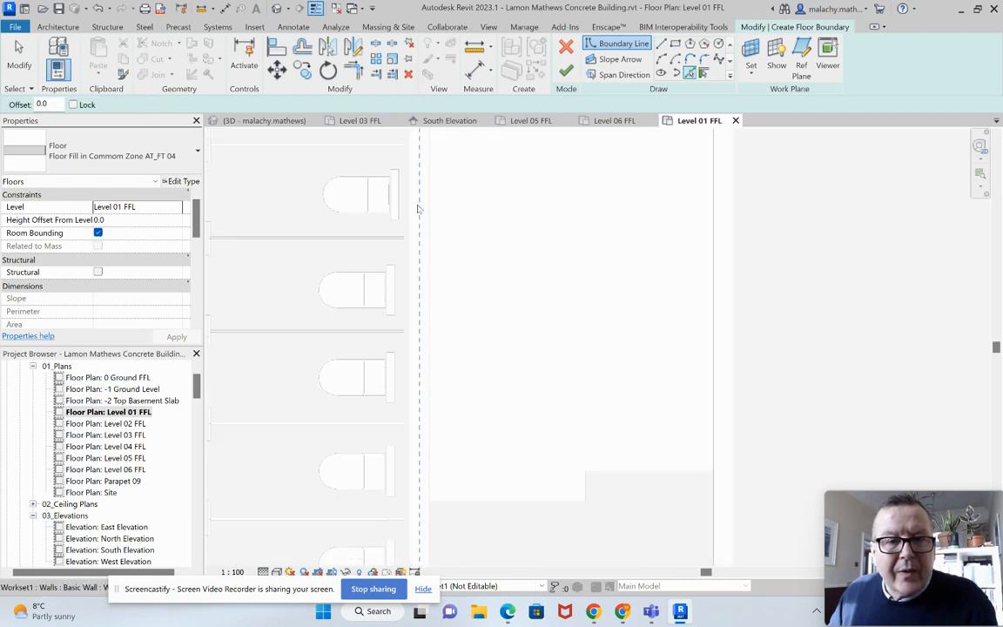
{"action": "scroll", "coordinate": [436, 191], "scroll_direction": "down", "scroll_amount": 3}
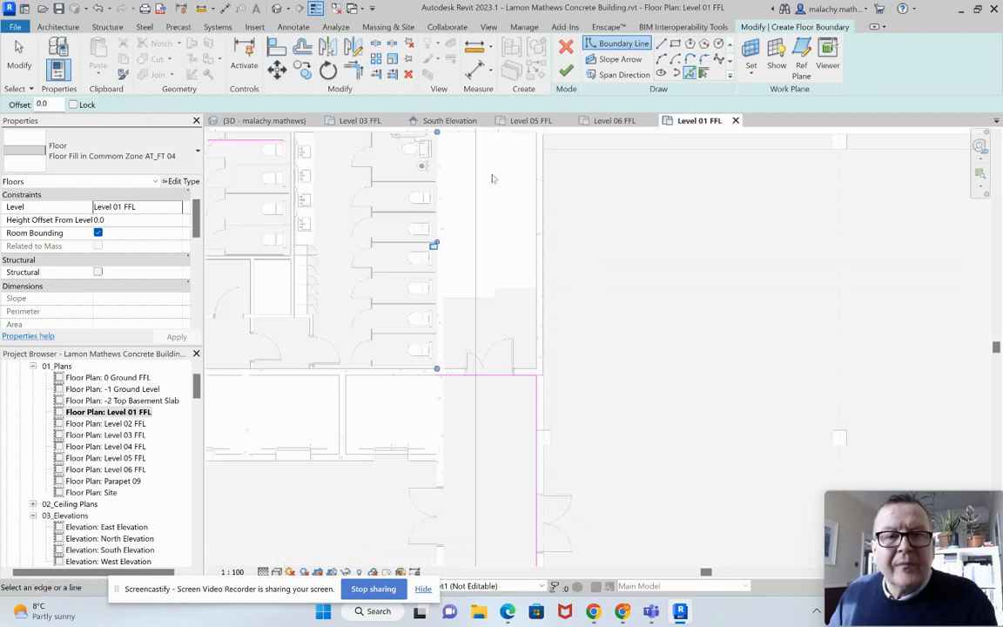
{"action": "key", "text": "Escape"}
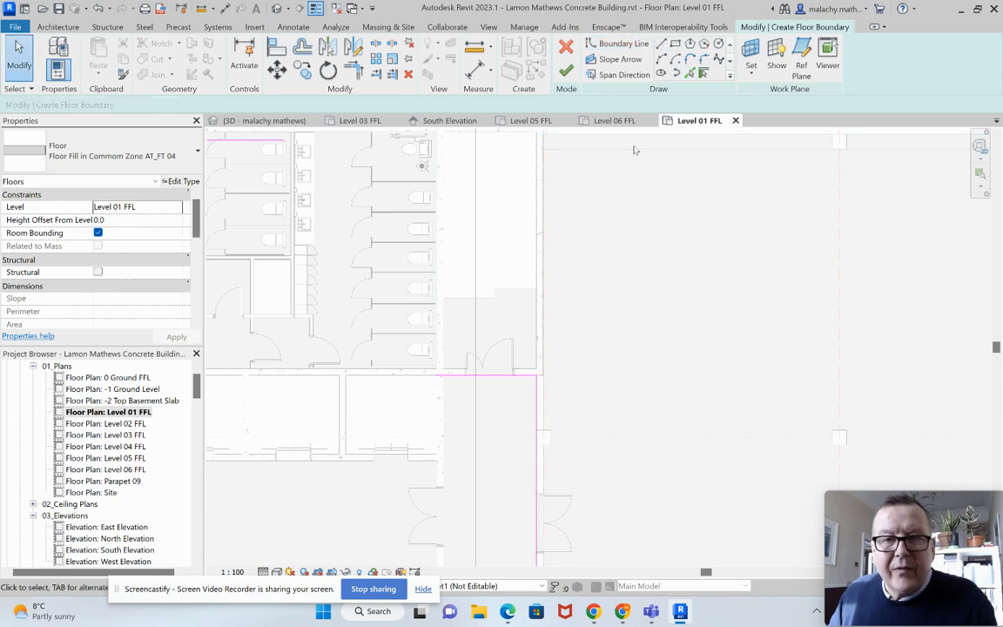
- Pick the segments of the stepped stair landing edge as boundary lines
{"action": "left_click", "coordinate": [592, 42]}
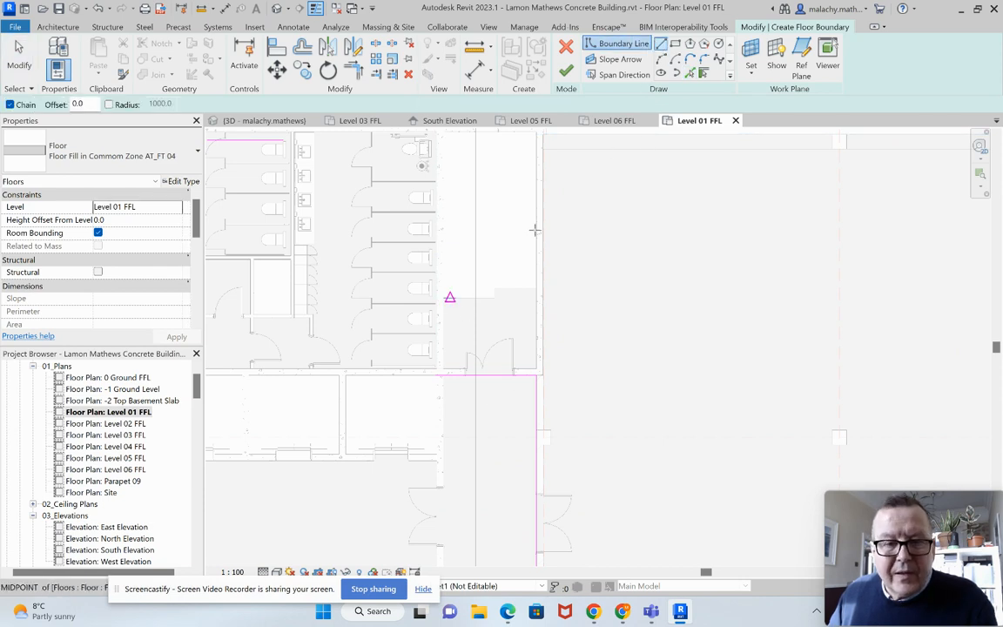
{"action": "left_click", "coordinate": [691, 73]}
{"action": "scroll", "coordinate": [467, 353], "scroll_direction": "up", "scroll_amount": 3}
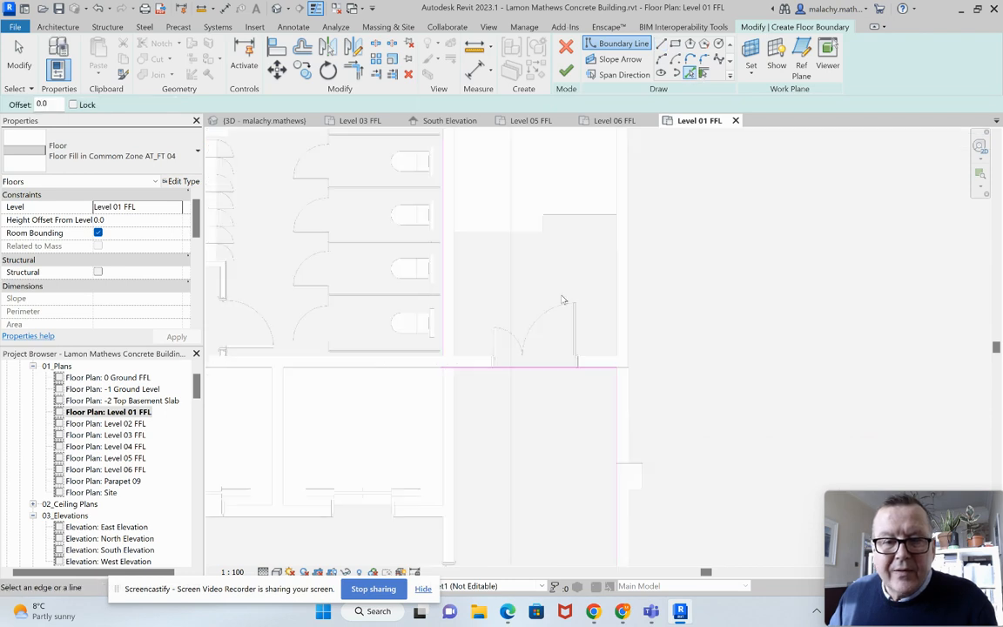
{"action": "left_click", "coordinate": [596, 200]}
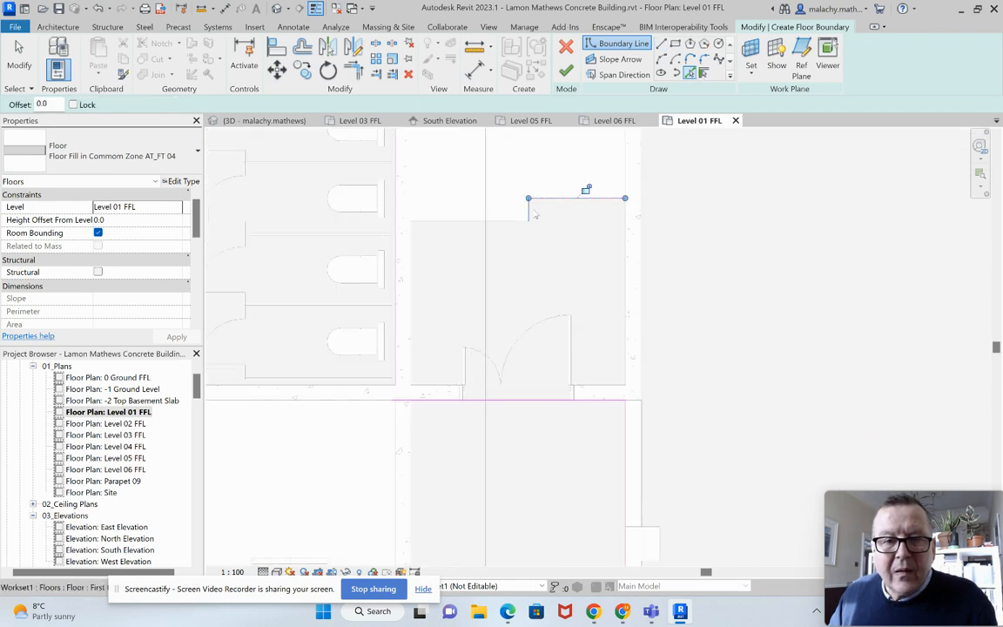
{"action": "left_click", "coordinate": [519, 221]}
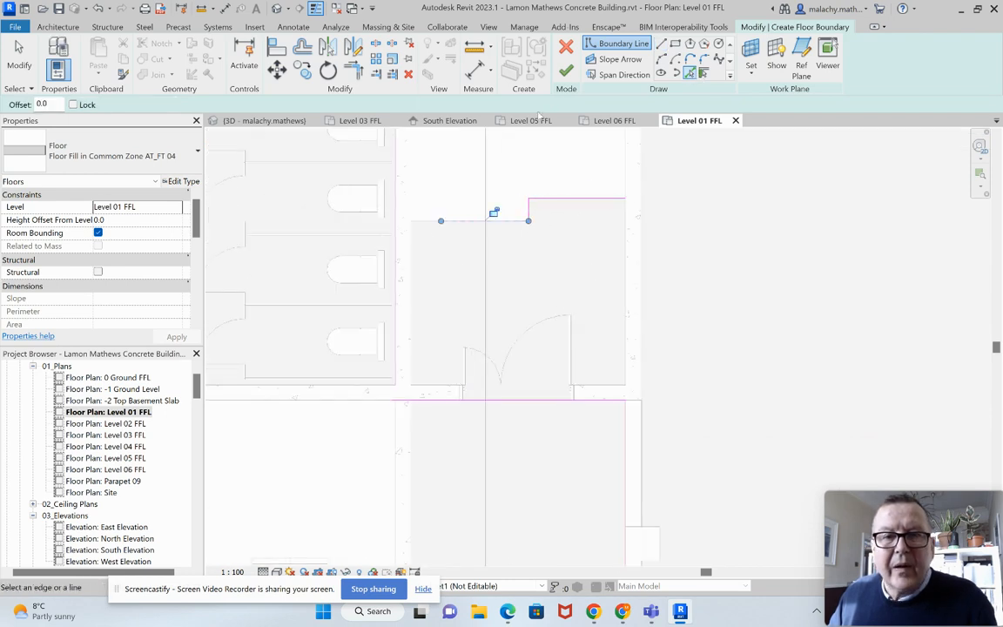
- Trim the toilet wall boundary line and the adjoining stair landing edge line into a corner
{"action": "key", "text": "ctrl+z"}
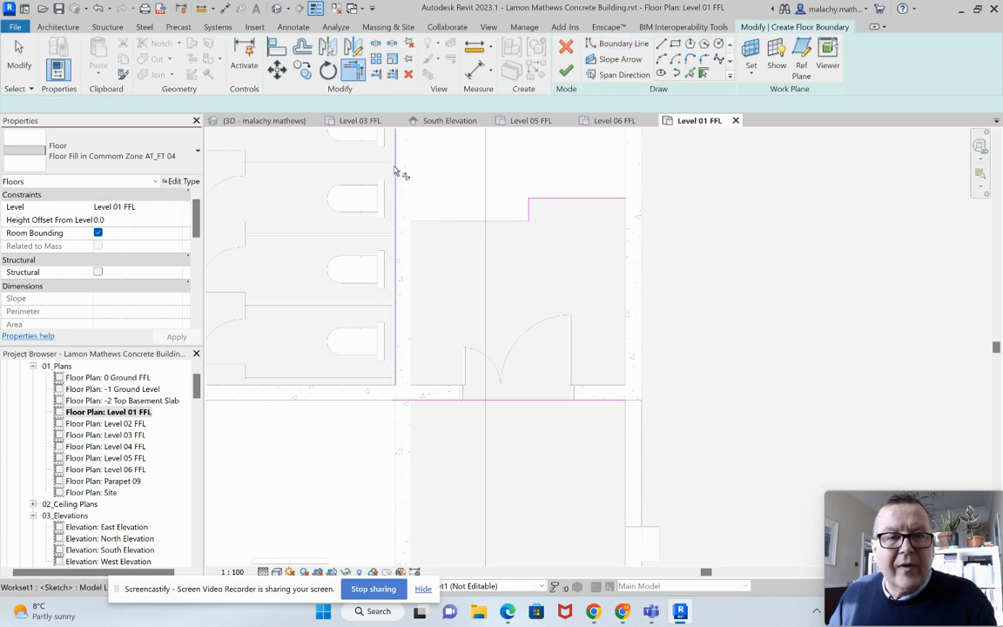
{"action": "scroll", "coordinate": [481, 310], "scroll_direction": "down", "scroll_amount": 2}
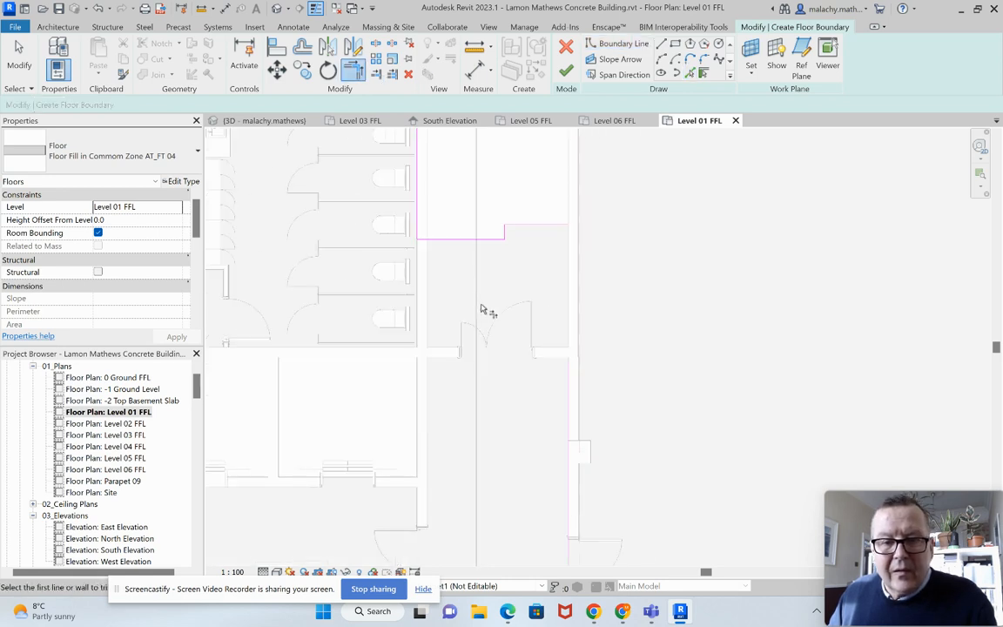
{"action": "middle_click_drag", "start_coordinate": [480, 310], "coordinate": [486, 252]}
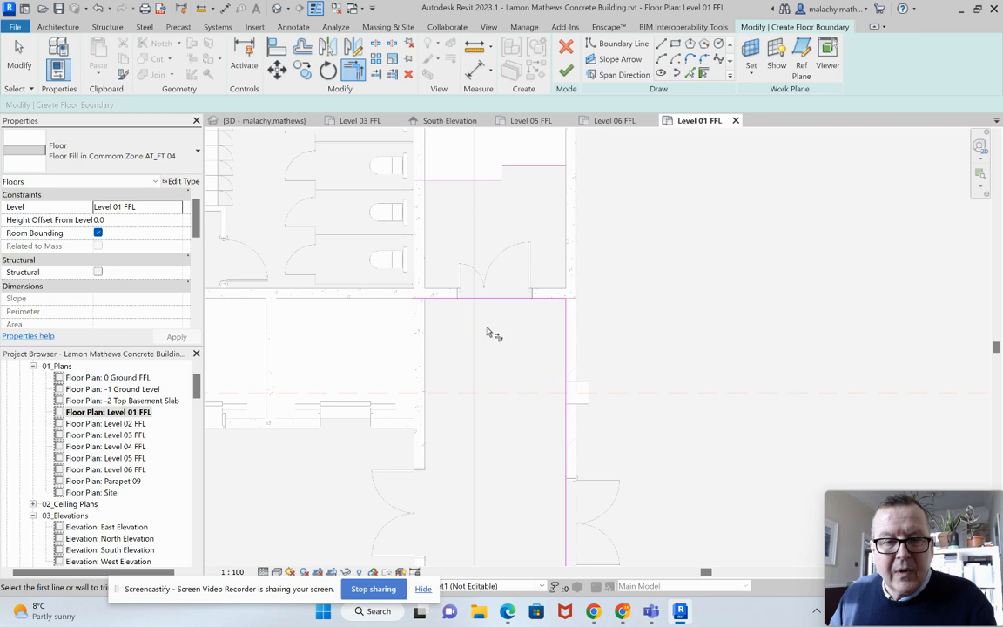
- Delete the boundary line crossing the stair lobby doorway
{"action": "key", "text": "Escape"}
{"action": "left_click", "coordinate": [502, 300]}
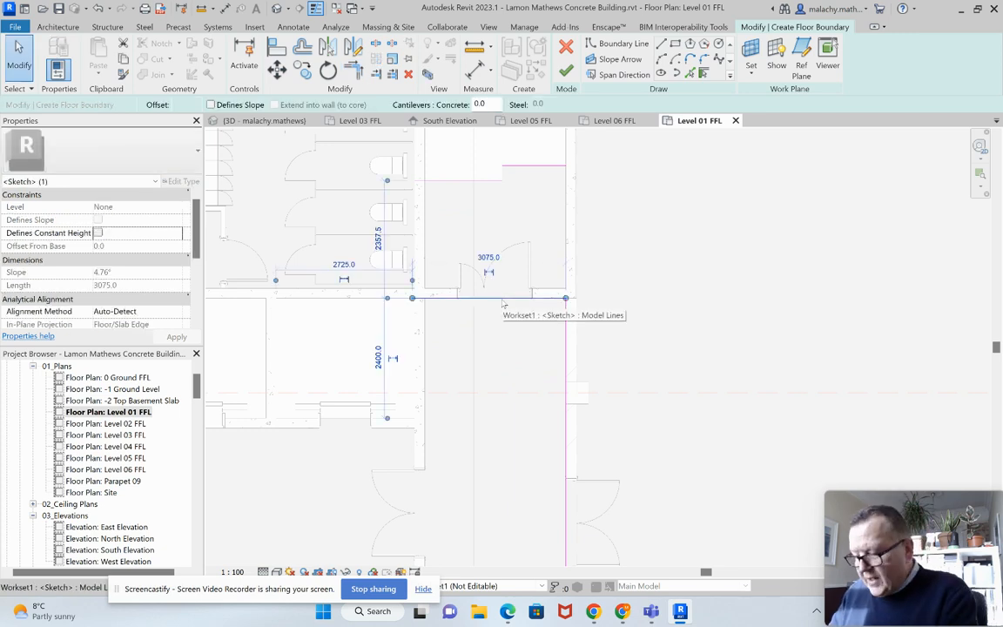
{"action": "key", "text": "Delete"}
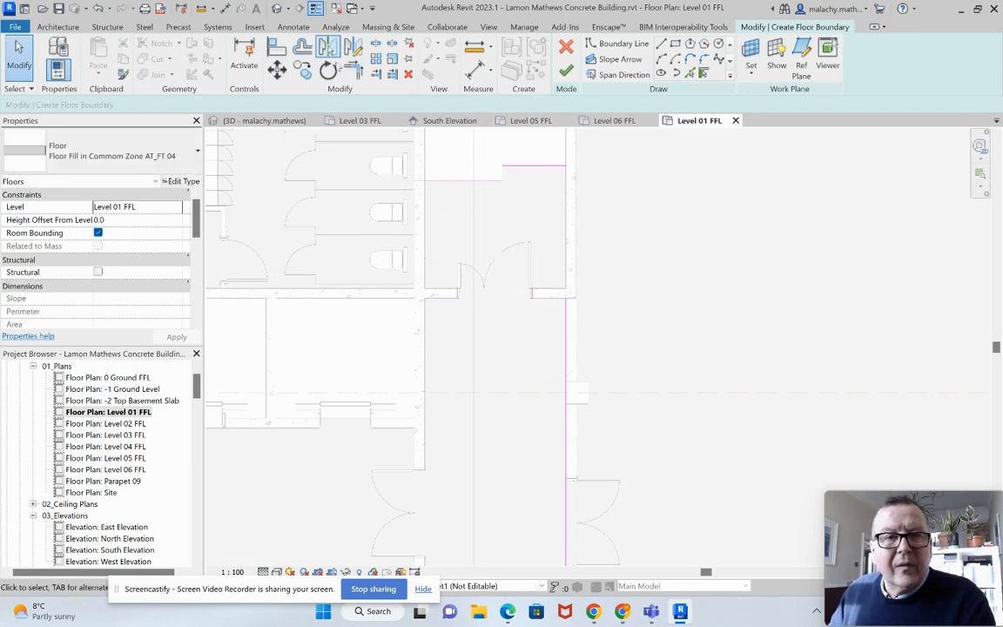
- Trim the outer stair landing edge line and the corridor's outer wall boundary line into a corner
{"action": "left_click", "coordinate": [353, 71]}
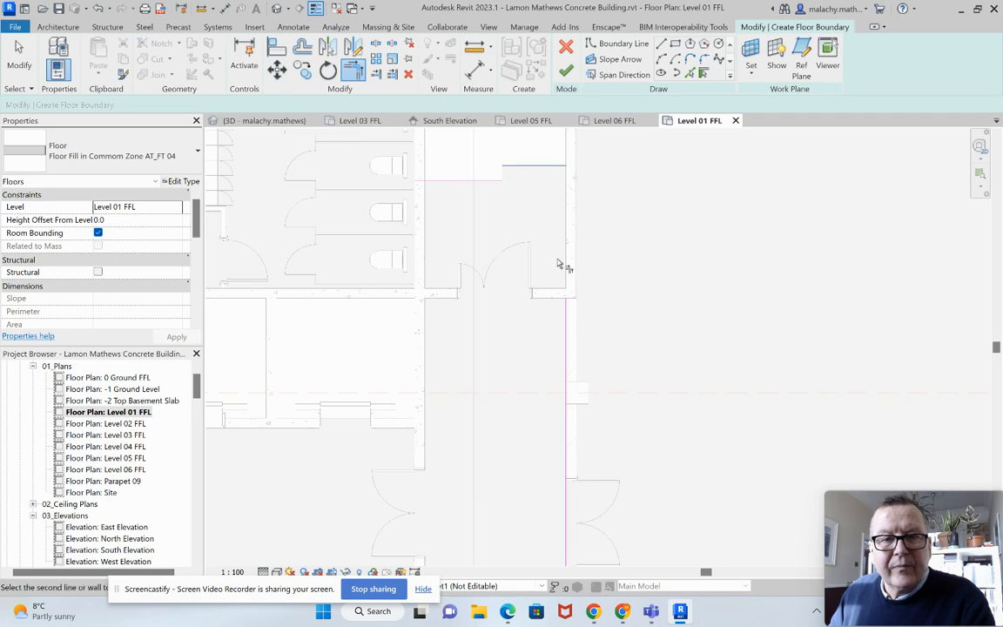
{"action": "scroll", "coordinate": [522, 351], "scroll_direction": "down", "scroll_amount": 2}
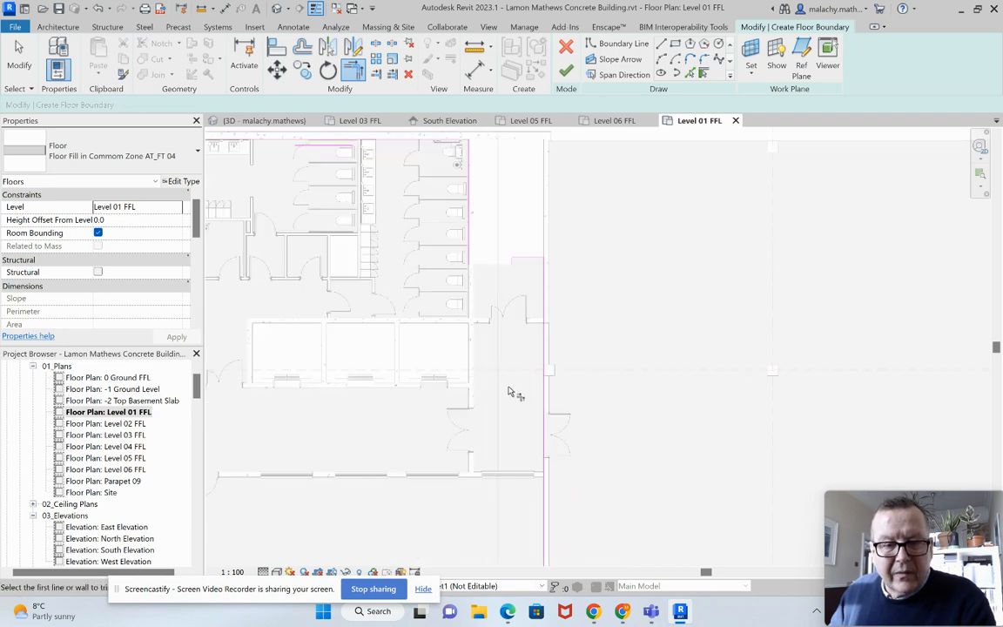
{"action": "scroll", "coordinate": [541, 331], "scroll_direction": "down", "scroll_amount": 3}
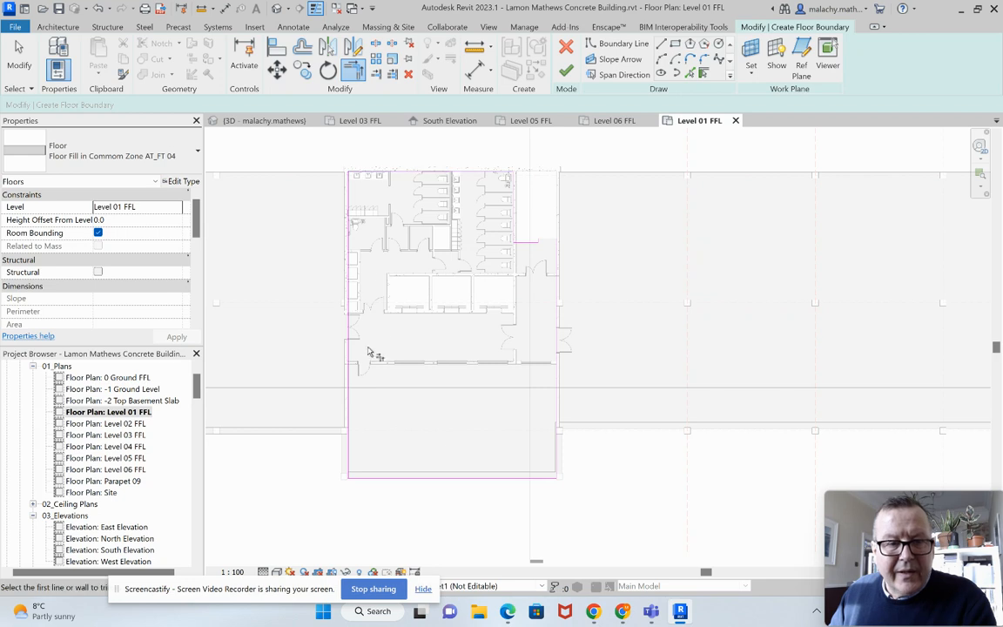
{"action": "scroll", "coordinate": [351, 319], "scroll_direction": "up", "scroll_amount": 5}
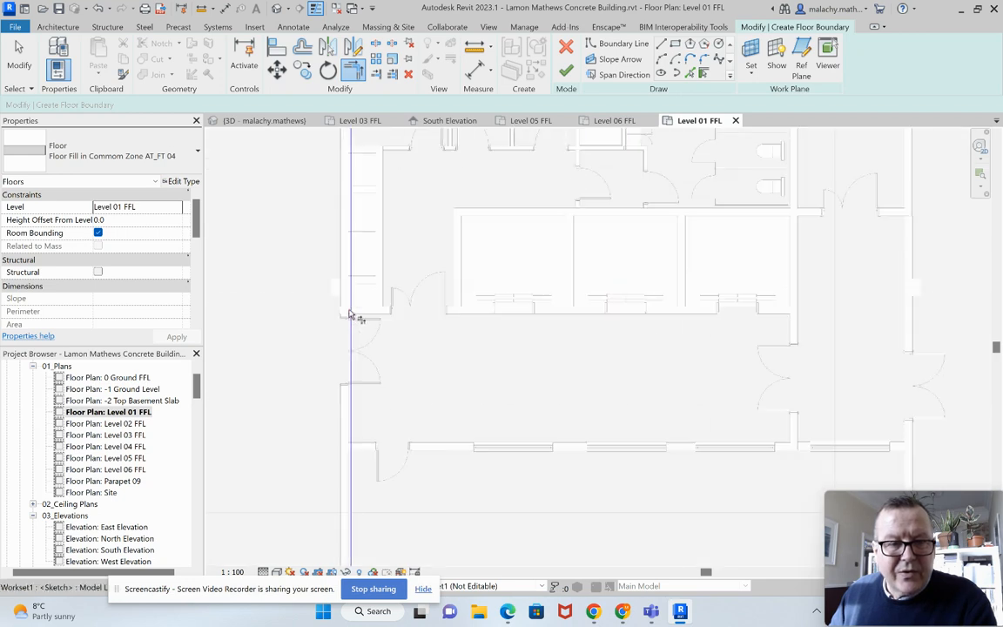
{"action": "scroll", "coordinate": [409, 351], "scroll_direction": "down", "scroll_amount": 2}
{"action": "scroll", "coordinate": [539, 257], "scroll_direction": "down", "scroll_amount": 4}
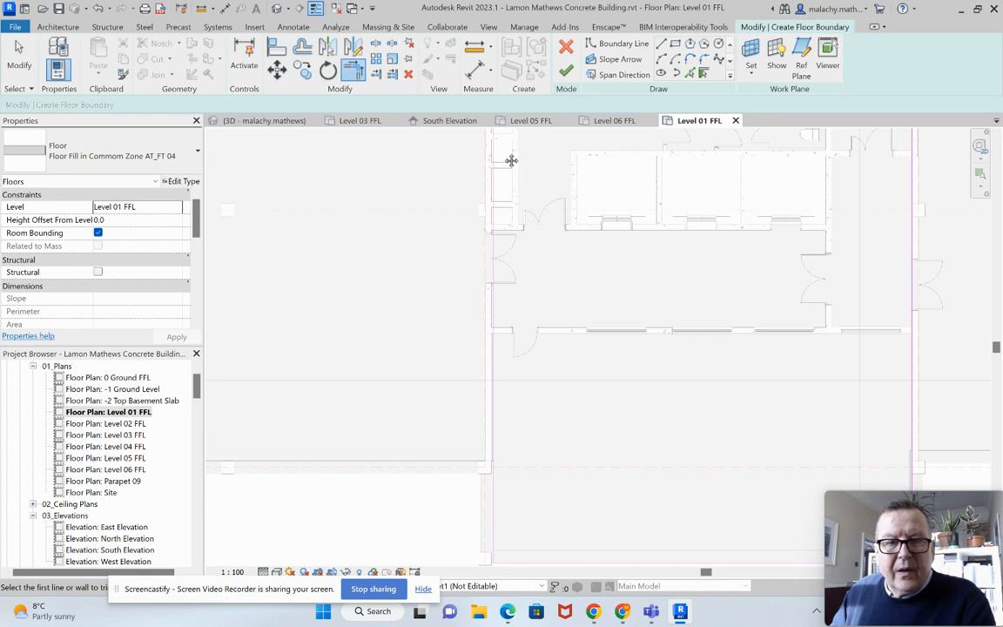
{"action": "middle_click_drag", "start_coordinate": [511, 160], "coordinate": [493, 360]}
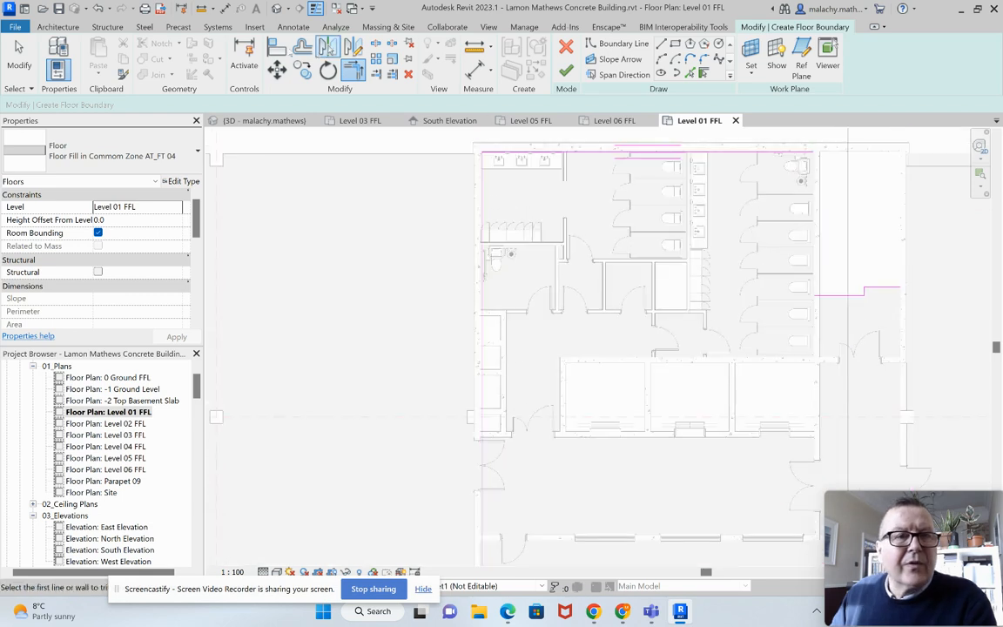
- Align the core's long boundary line beside the service risers with the face of the adjoining wall
{"action": "left_click", "coordinate": [277, 48]}
{"action": "scroll", "coordinate": [481, 338], "scroll_direction": "up", "scroll_amount": 3}
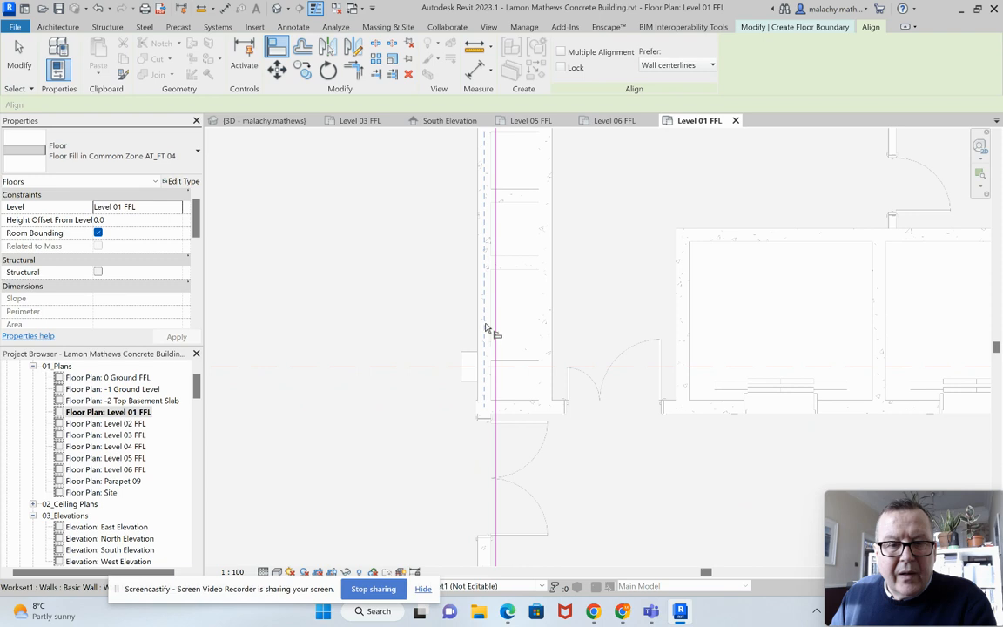
{"action": "left_click", "coordinate": [491, 328]}
{"action": "left_click", "coordinate": [496, 328]}
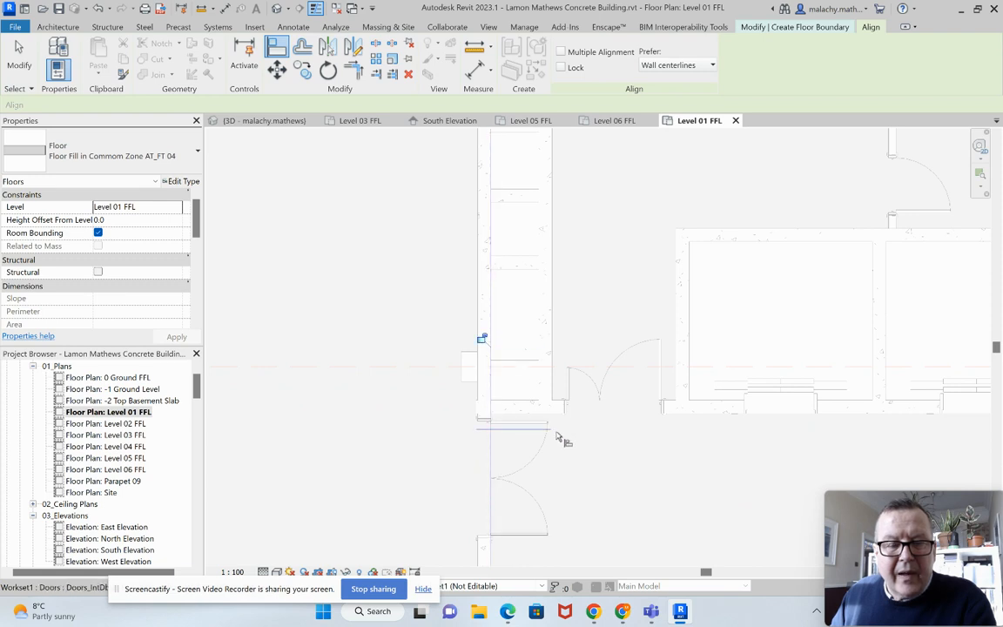
{"action": "scroll", "coordinate": [561, 439], "scroll_direction": "down", "scroll_amount": 3}
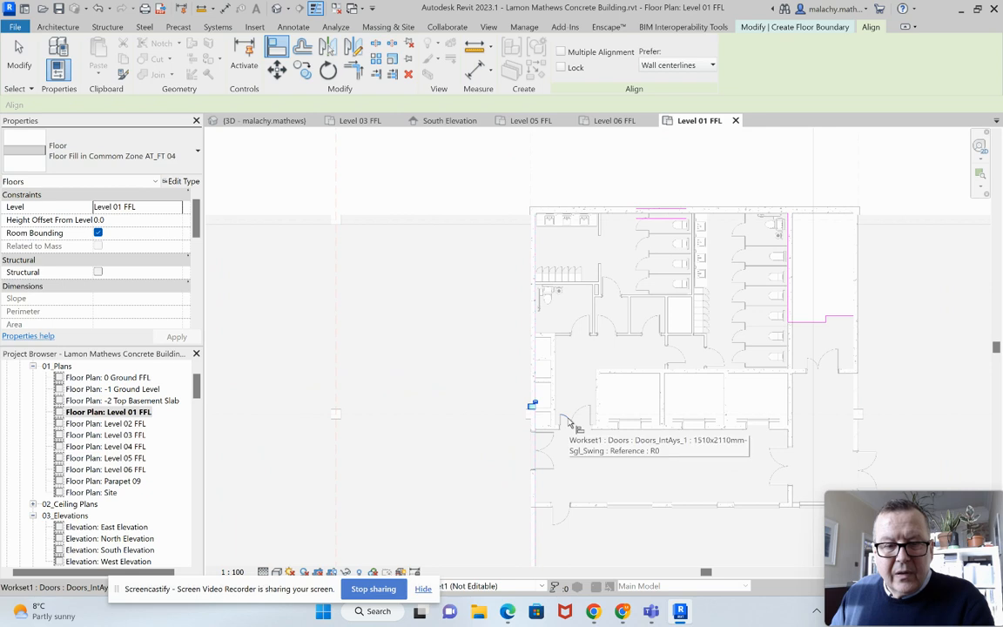
{"action": "scroll", "coordinate": [505, 315], "scroll_direction": "up", "scroll_amount": 4}
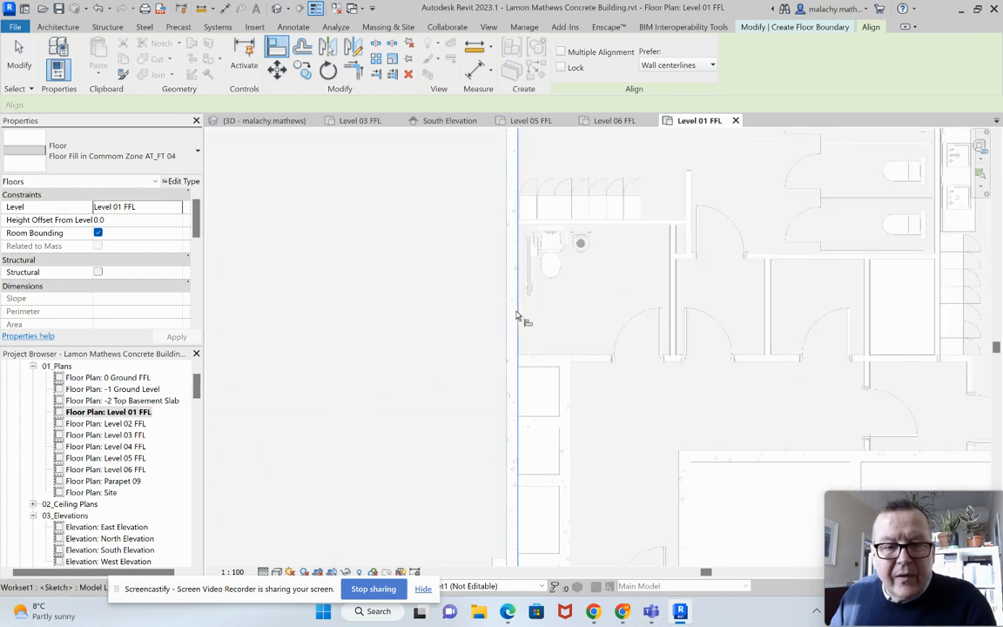
{"action": "scroll", "coordinate": [560, 336], "scroll_direction": "down", "scroll_amount": 3}
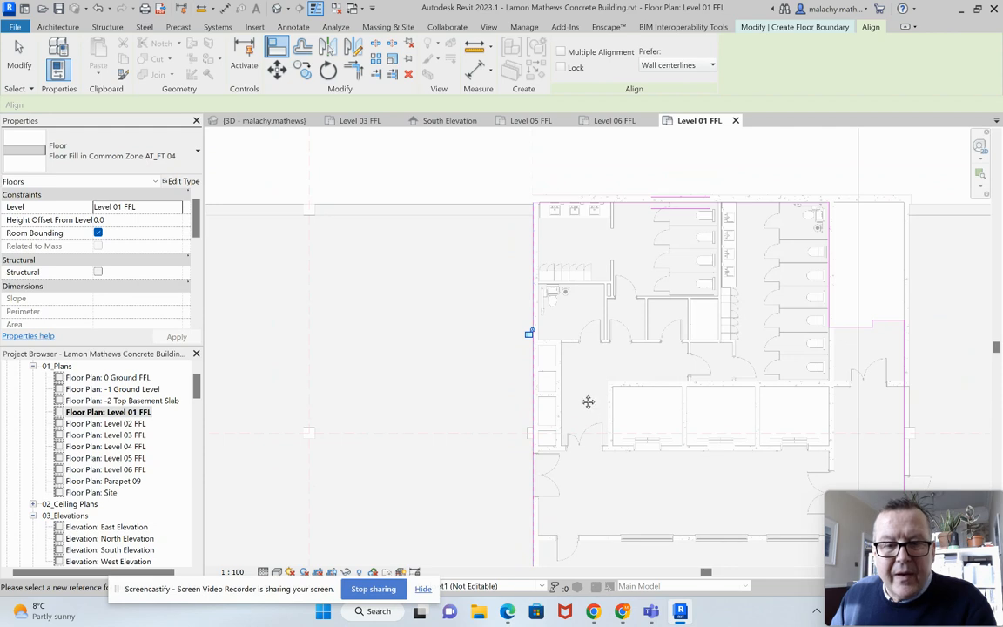
{"action": "middle_click_drag", "start_coordinate": [588, 401], "coordinate": [582, 287]}
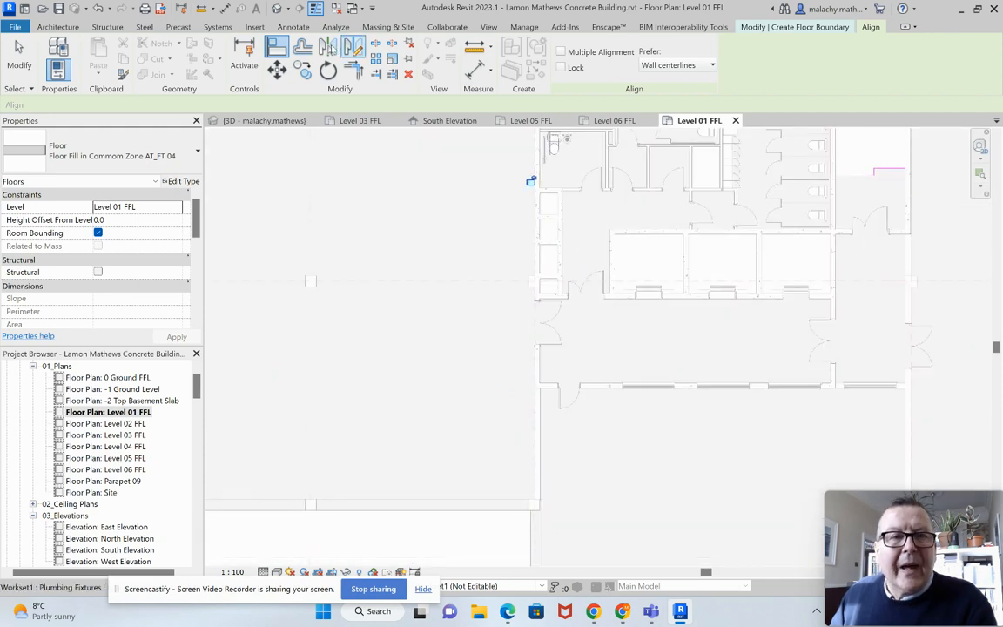
- Draw chained boundary lines with a 215 mm jog to the lobby wall corner and along the projecting bay's side past its front edge
{"action": "left_click", "coordinate": [816, 27]}
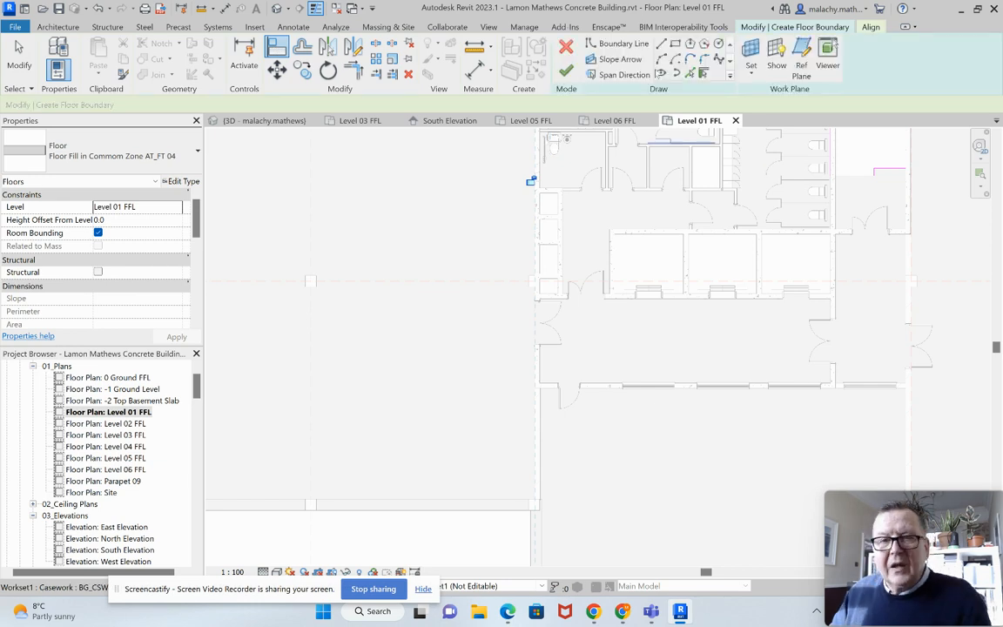
{"action": "left_click", "coordinate": [664, 46]}
{"action": "scroll", "coordinate": [534, 408], "scroll_direction": "up", "scroll_amount": 3}
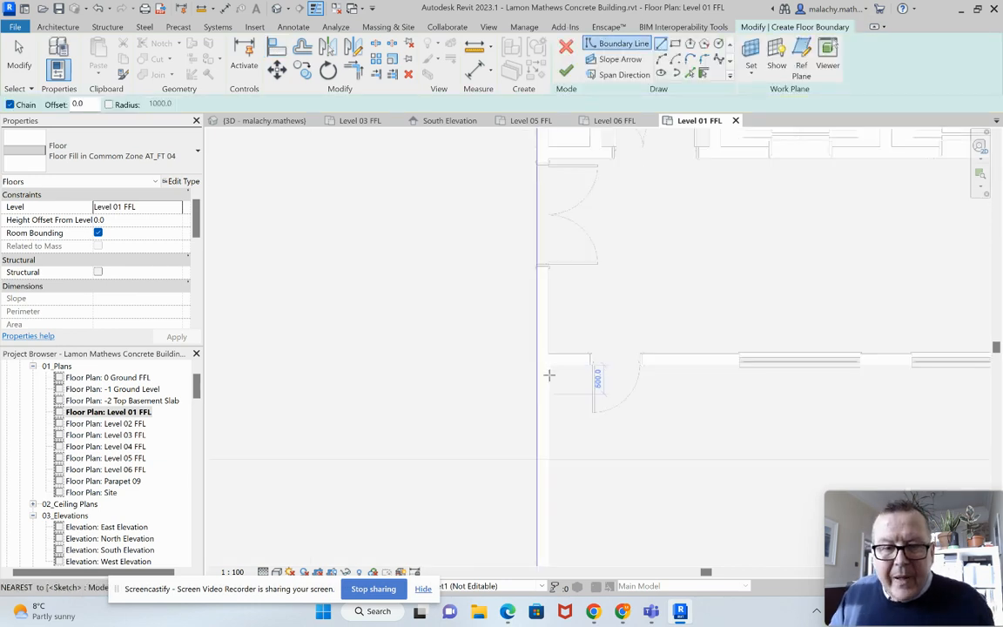
{"action": "left_click", "coordinate": [551, 360]}
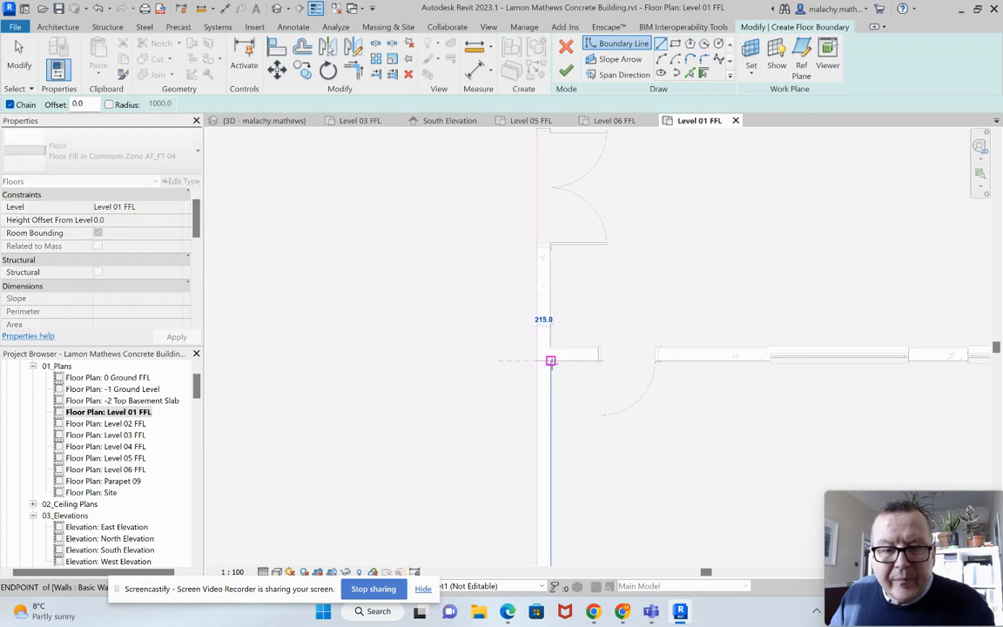
{"action": "scroll", "coordinate": [561, 474], "scroll_direction": "down", "scroll_amount": 2}
{"action": "middle_click_drag", "start_coordinate": [563, 495], "coordinate": [595, 238]}
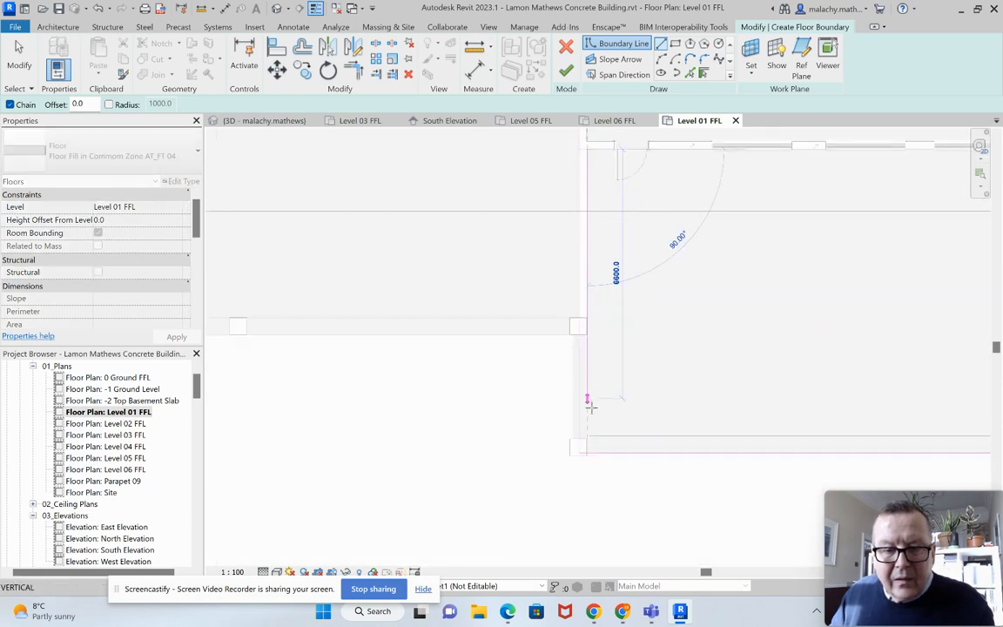
{"action": "left_click", "coordinate": [587, 453]}
{"action": "key", "text": "Escape"}
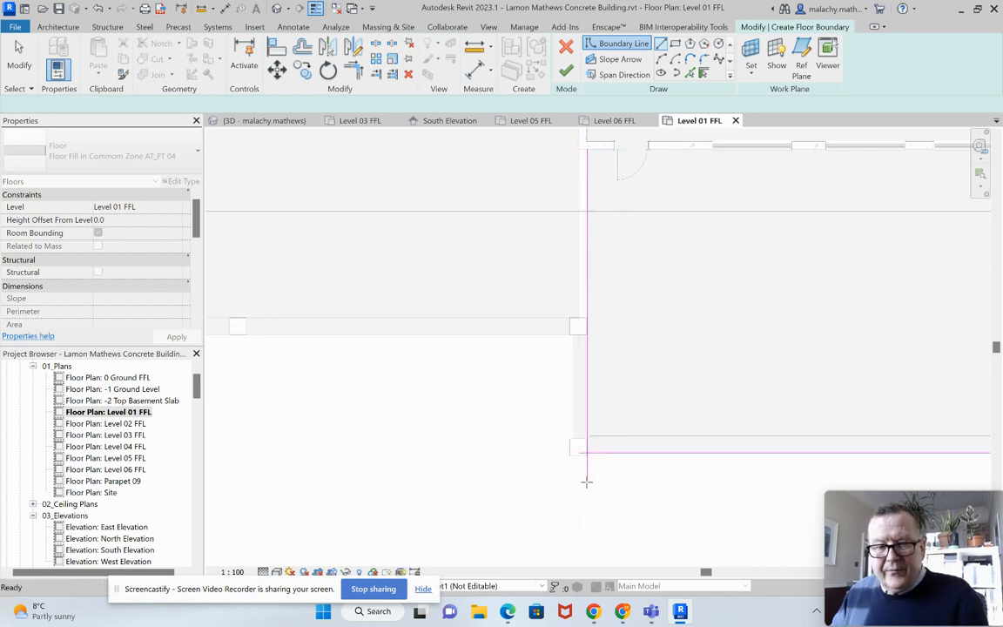
{"action": "key", "text": "Escape"}
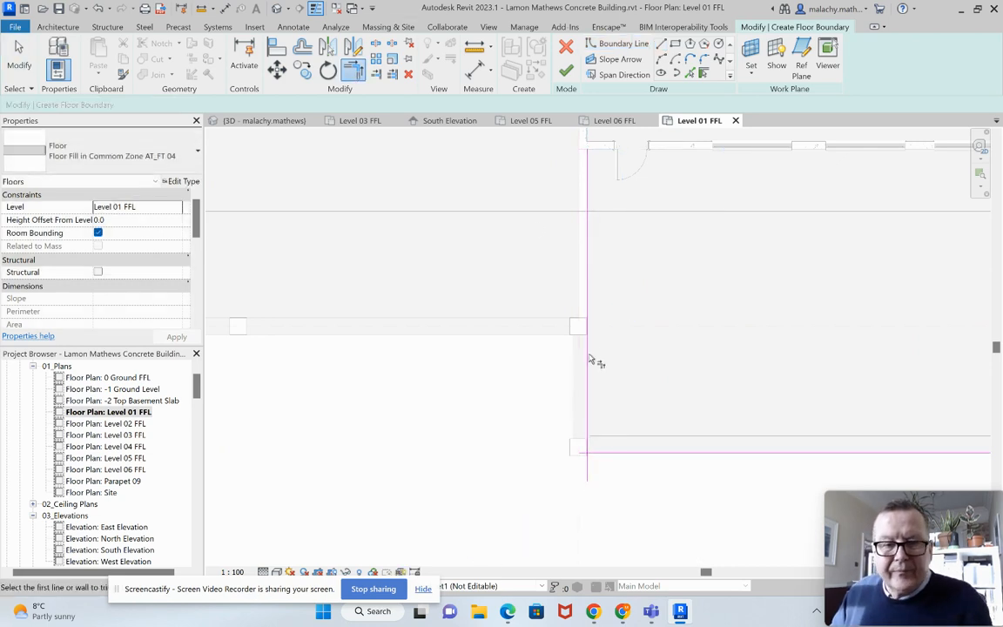
- Trim the projecting bay's side line to its front edge line and the core's long boundary line to the jog
{"action": "left_click", "coordinate": [615, 453]}
{"action": "middle_click_drag", "start_coordinate": [655, 340], "coordinate": [636, 475]}
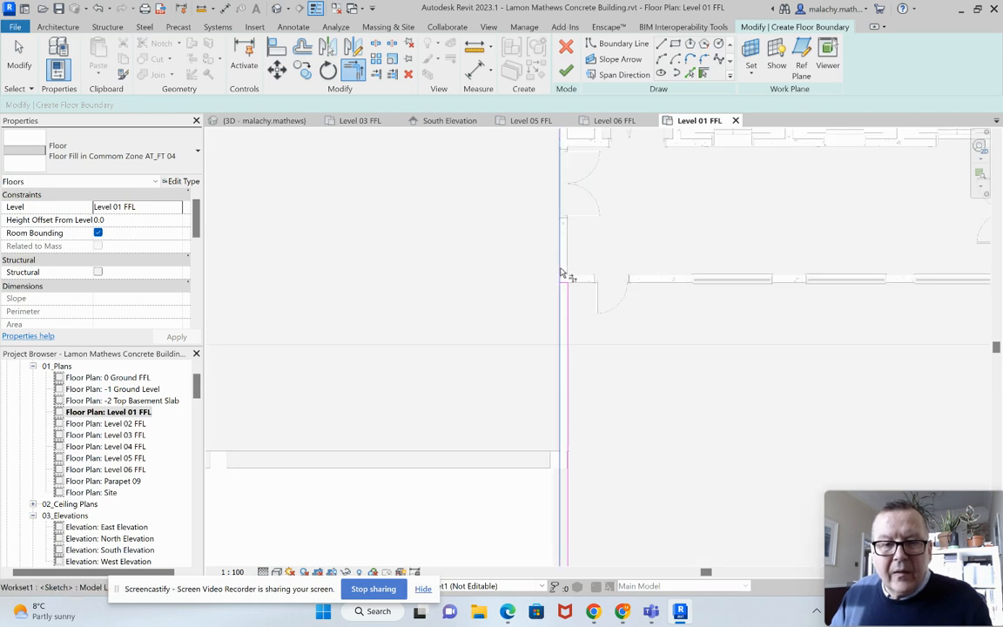
{"action": "scroll", "coordinate": [561, 271], "scroll_direction": "up", "scroll_amount": 3}
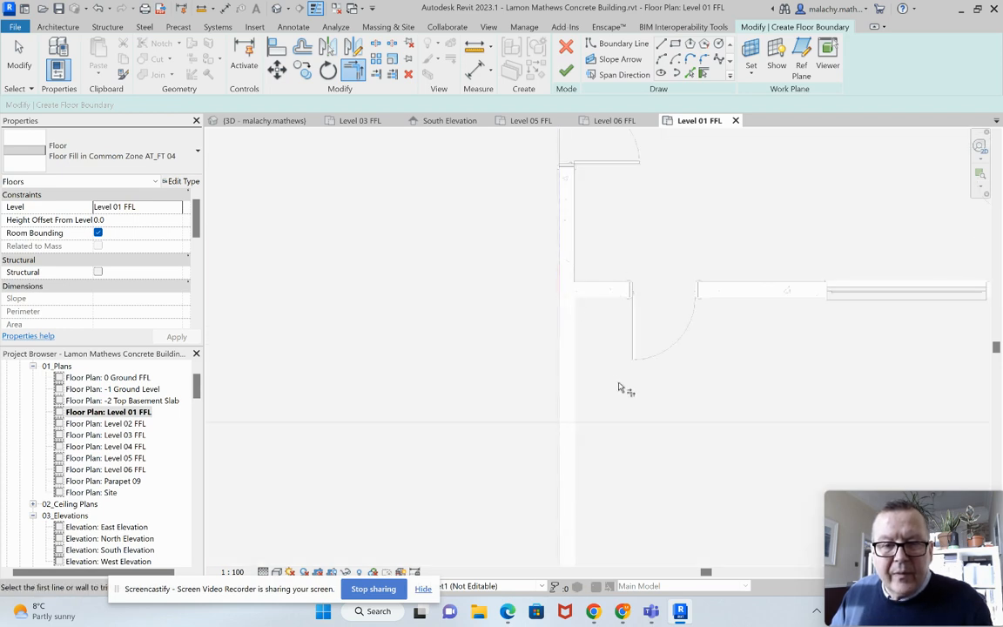
{"action": "scroll", "coordinate": [639, 421], "scroll_direction": "down", "scroll_amount": 4}
{"action": "scroll", "coordinate": [659, 420], "scroll_direction": "up", "scroll_amount": 2}
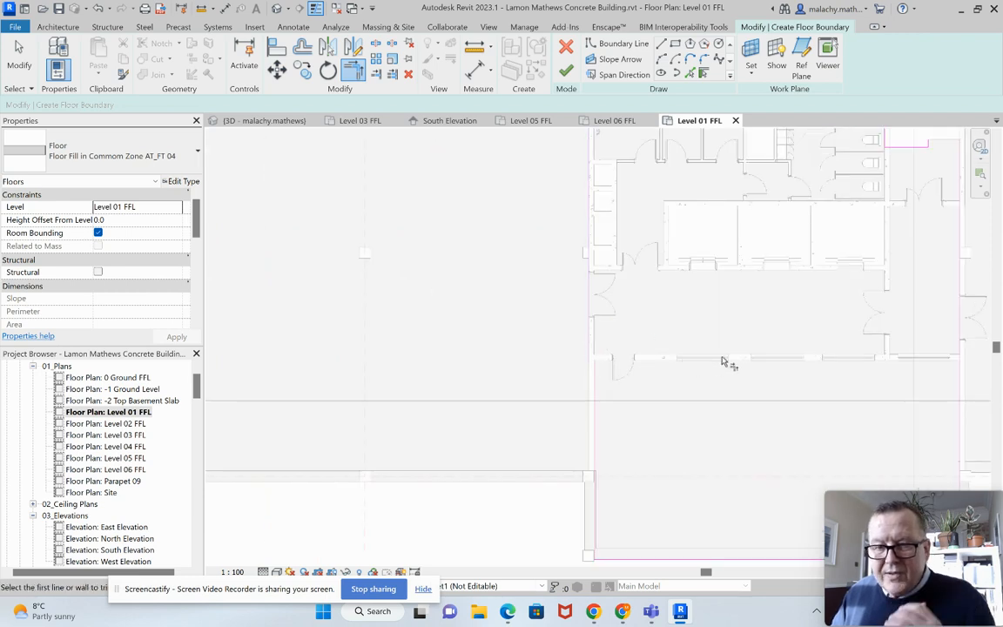
{"action": "scroll", "coordinate": [705, 359], "scroll_direction": "down", "scroll_amount": 3}
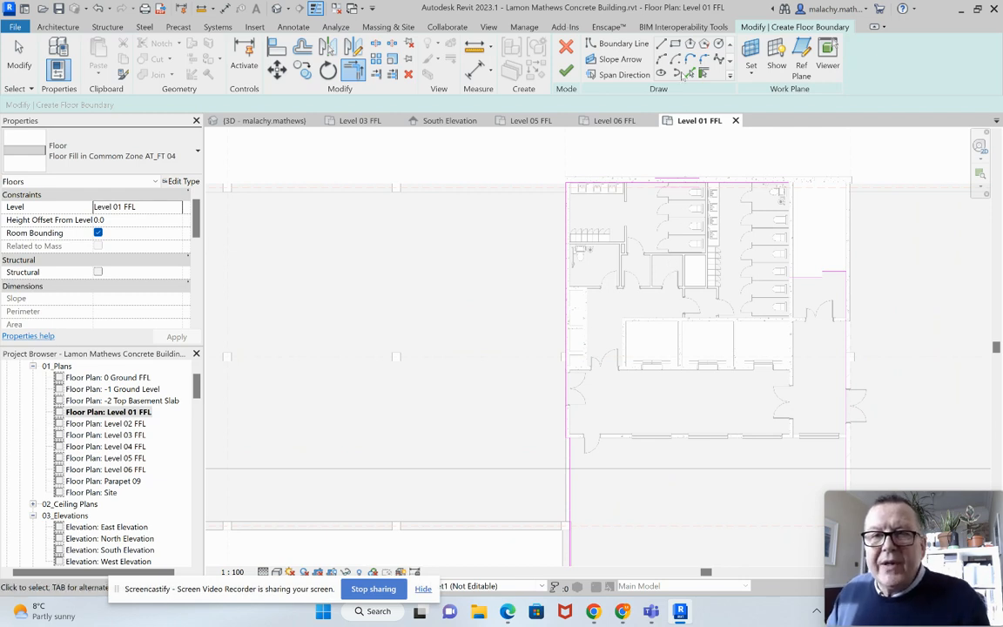
{"action": "key", "text": "Escape"}
- Draw rectangular boundary openings, each 2400 mm deep, around the inner faces of the three lift shafts
{"action": "scroll", "coordinate": [763, 356], "scroll_direction": "up", "scroll_amount": 6}
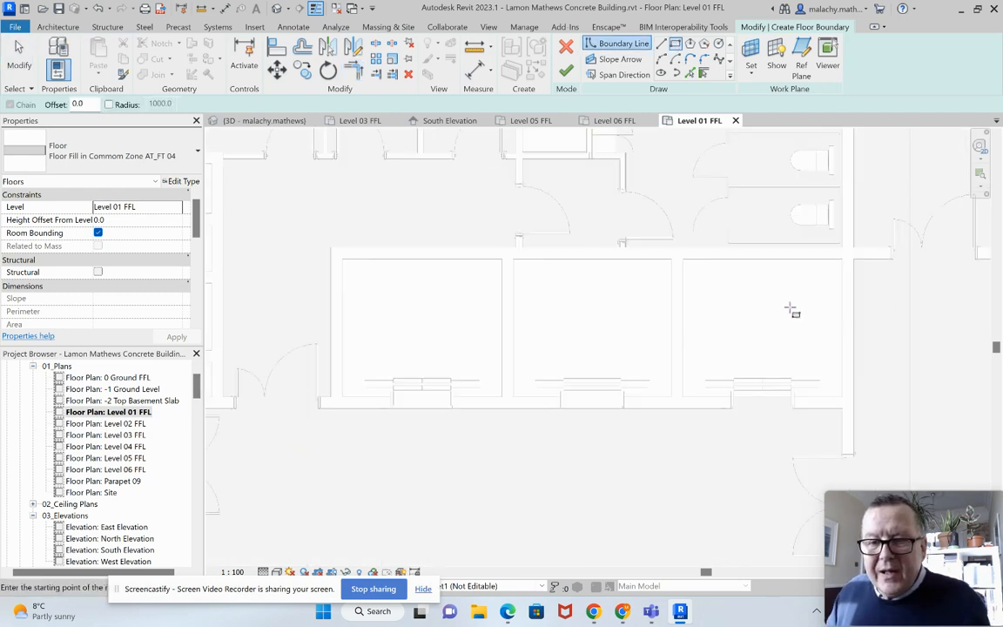
{"action": "left_click", "coordinate": [850, 252]}
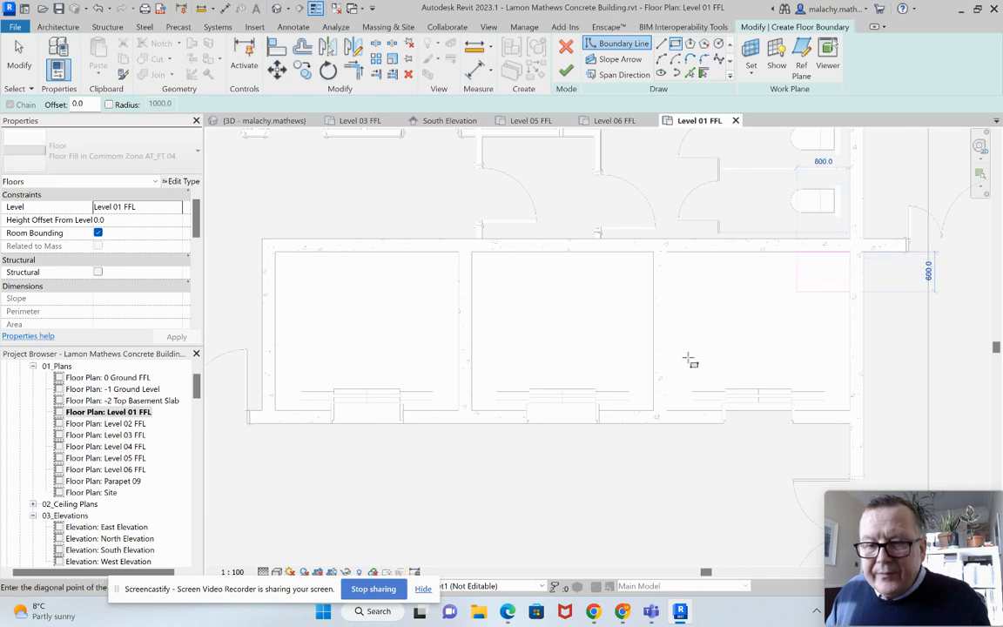
{"action": "left_click", "coordinate": [655, 409]}
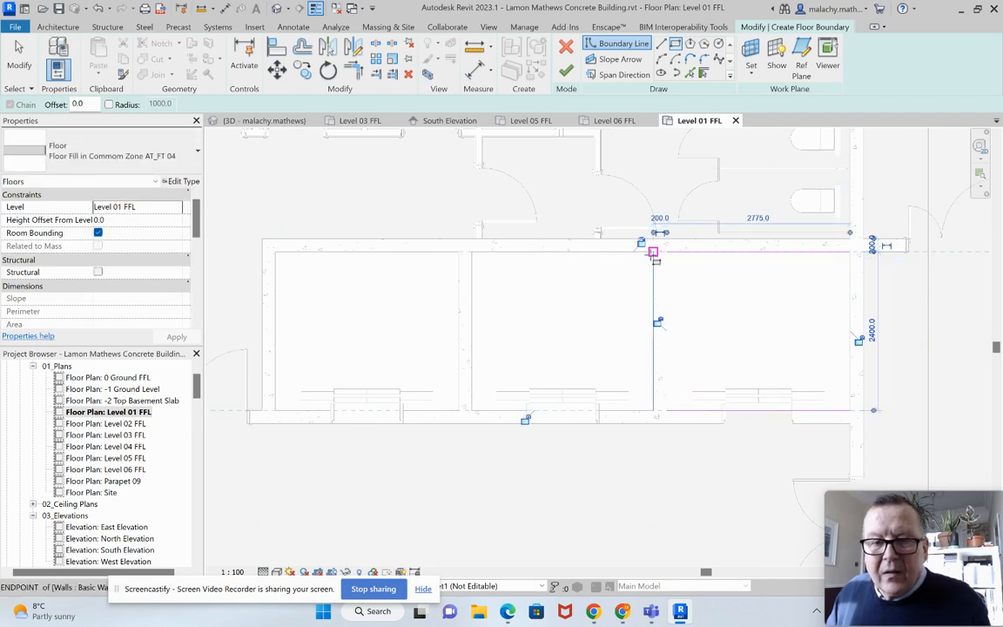
{"action": "left_click", "coordinate": [653, 252]}
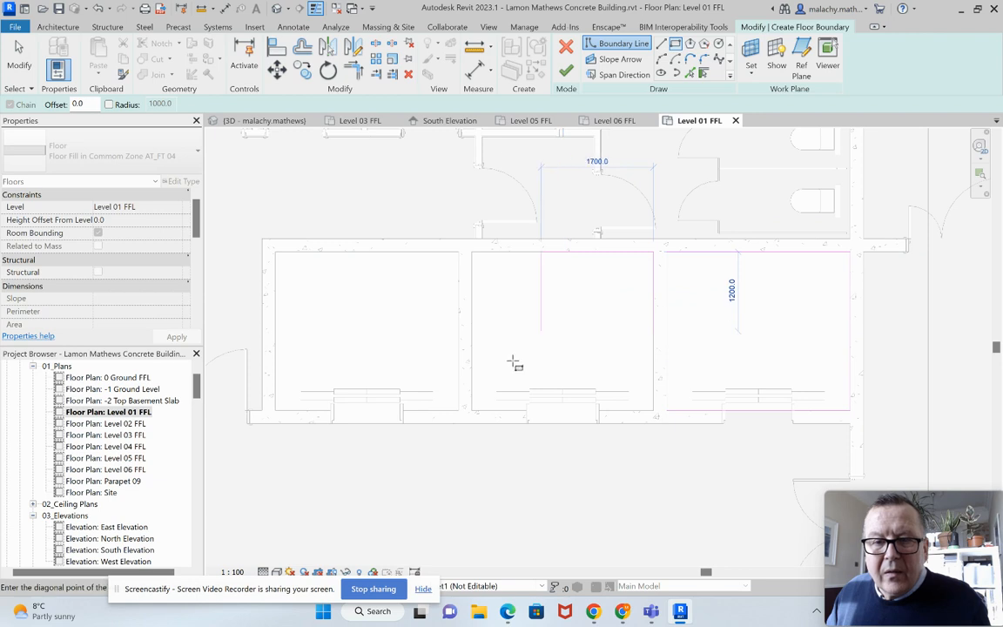
{"action": "left_click", "coordinate": [471, 409]}
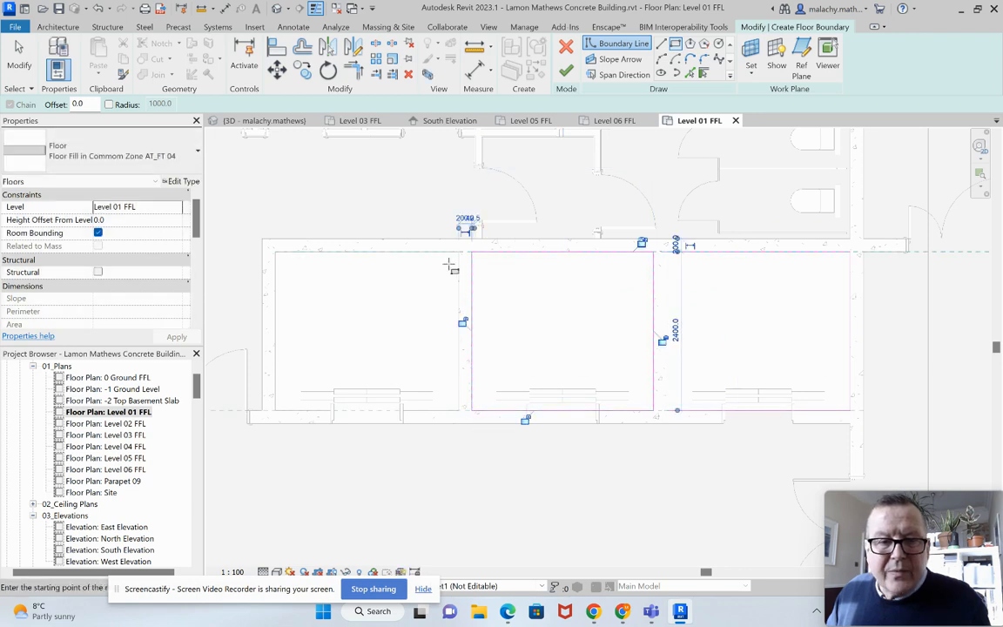
{"action": "left_click", "coordinate": [459, 251]}
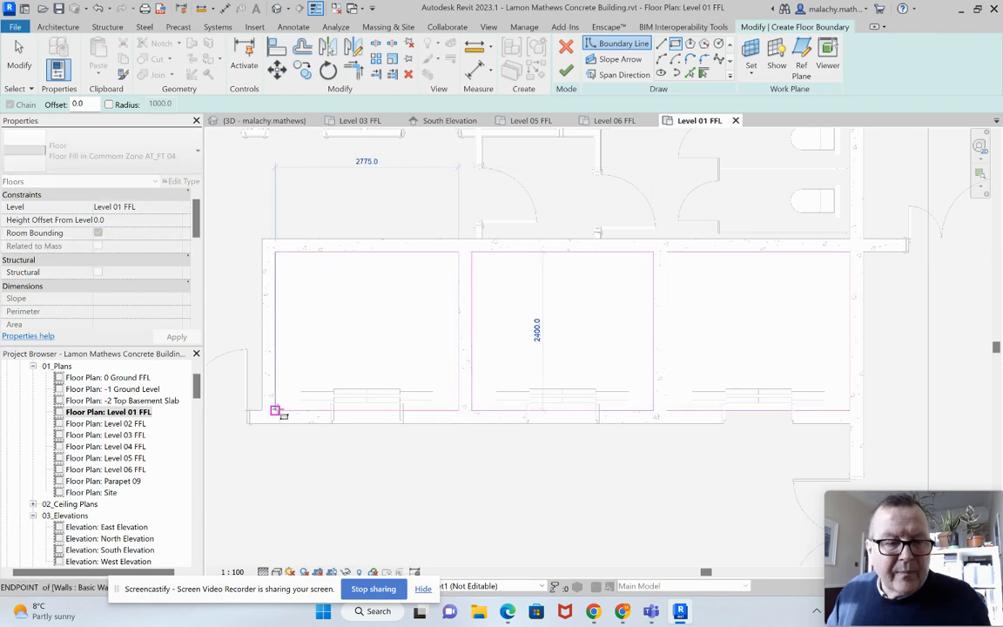
{"action": "left_click", "coordinate": [278, 410]}
- Draw rectangular boundary openings 725 mm wide inside the four service risers along the core's side wall
{"action": "middle_click_drag", "start_coordinate": [373, 340], "coordinate": [683, 342]}
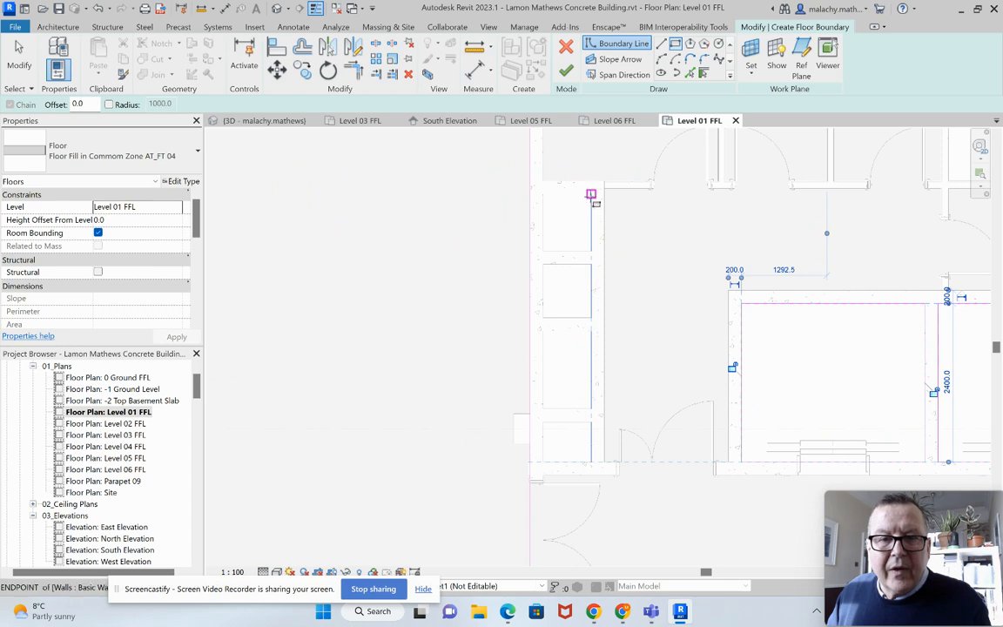
{"action": "left_click", "coordinate": [537, 184]}
{"action": "left_click", "coordinate": [558, 261]}
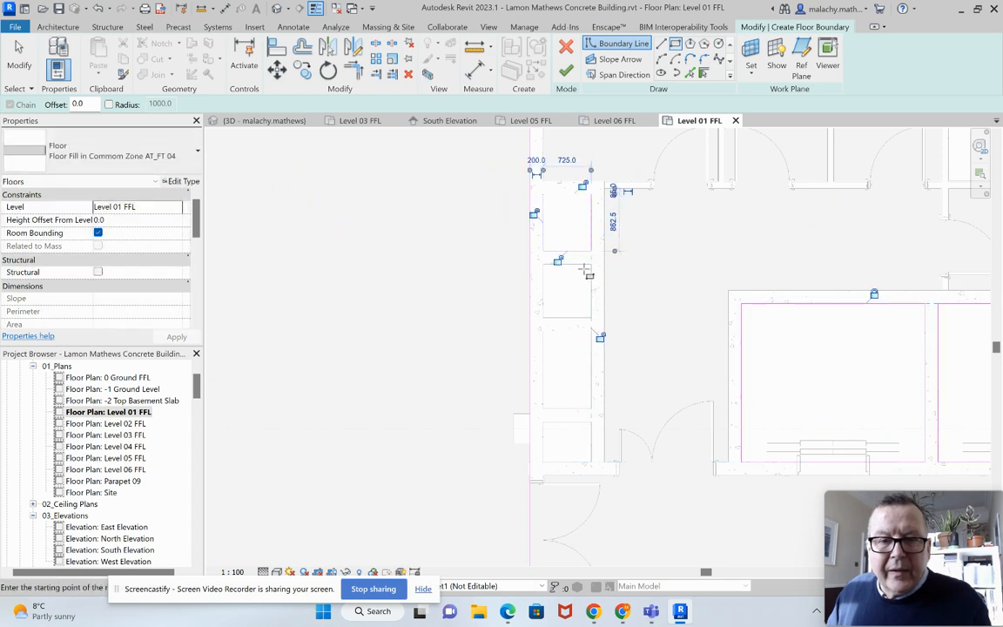
{"action": "left_click", "coordinate": [591, 263]}
{"action": "left_click", "coordinate": [543, 317]}
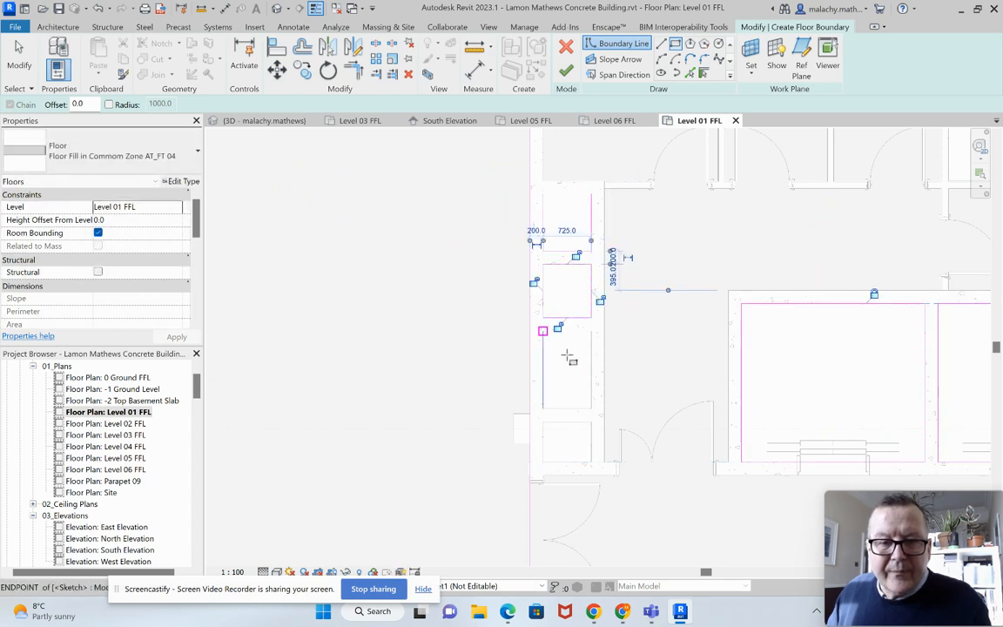
{"action": "left_click", "coordinate": [590, 330]}
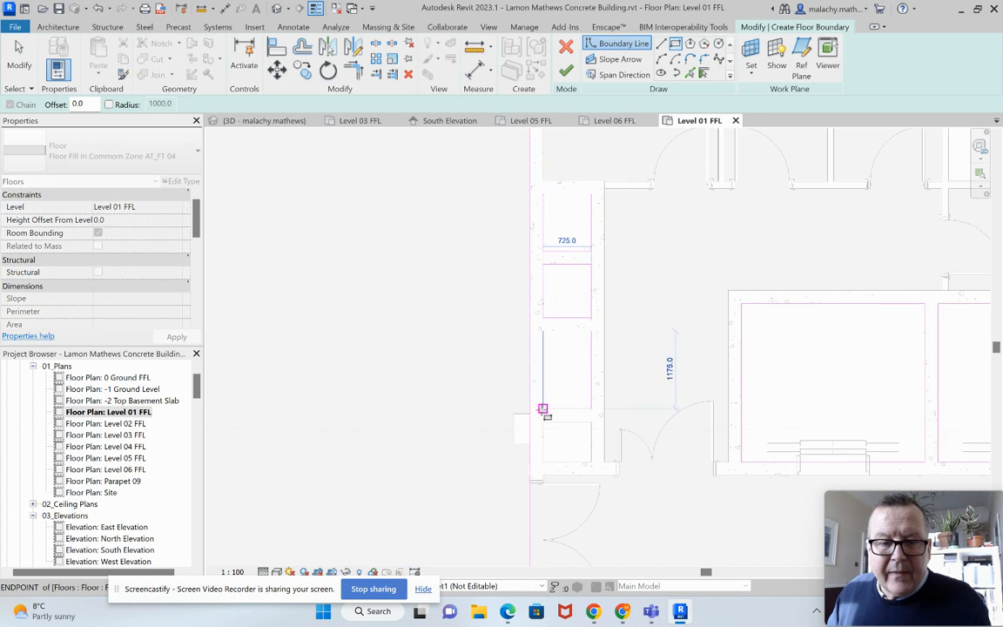
{"action": "left_click", "coordinate": [544, 410]}
{"action": "left_click", "coordinate": [591, 421]}
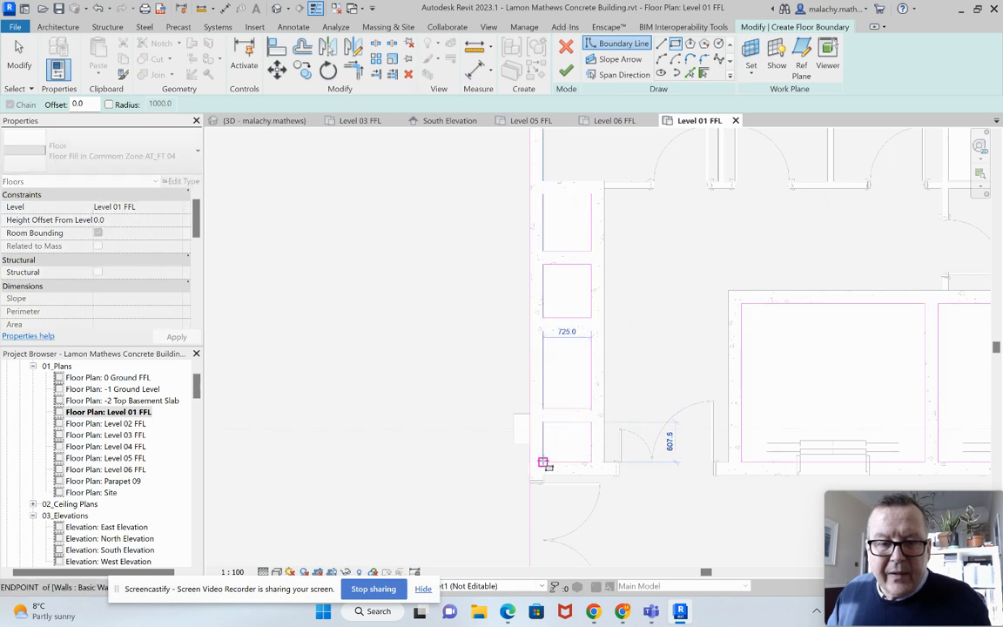
{"action": "left_click", "coordinate": [544, 462]}
- Draw a rectangular boundary opening inside the small duct shaft beside the toilets
{"action": "scroll", "coordinate": [625, 385], "scroll_direction": "down", "scroll_amount": 4}
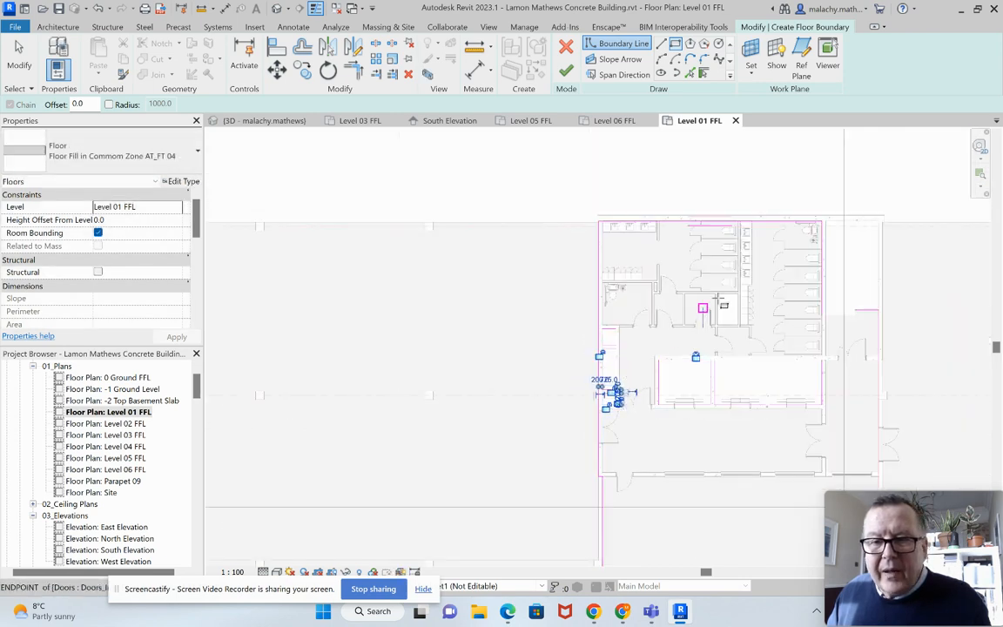
{"action": "scroll", "coordinate": [714, 309], "scroll_direction": "up", "scroll_amount": 4}
{"action": "scroll", "coordinate": [714, 309], "scroll_direction": "up", "scroll_amount": 2}
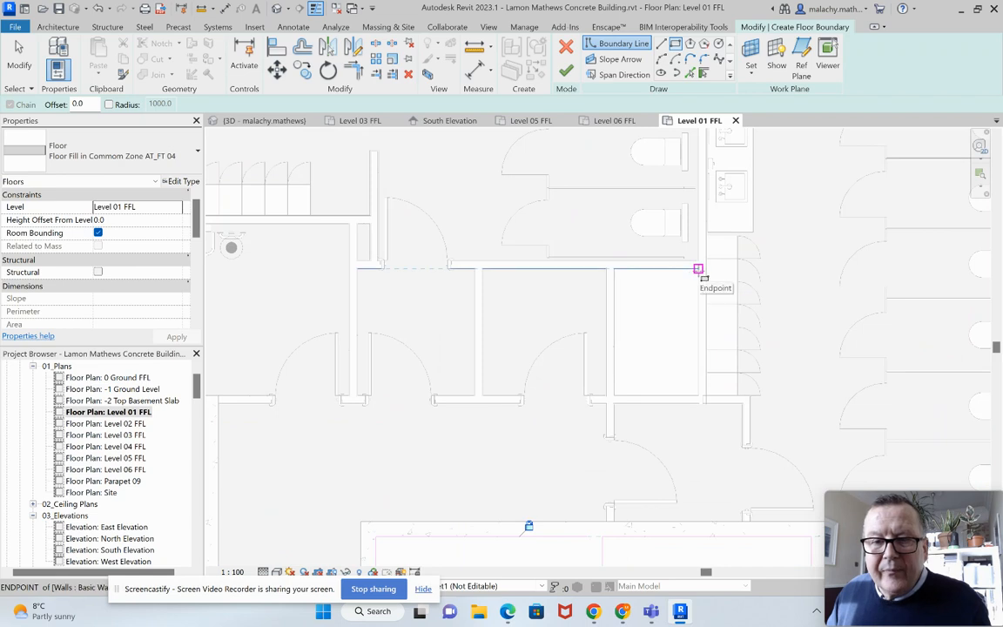
{"action": "left_click", "coordinate": [699, 269]}
{"action": "left_click", "coordinate": [616, 396]}
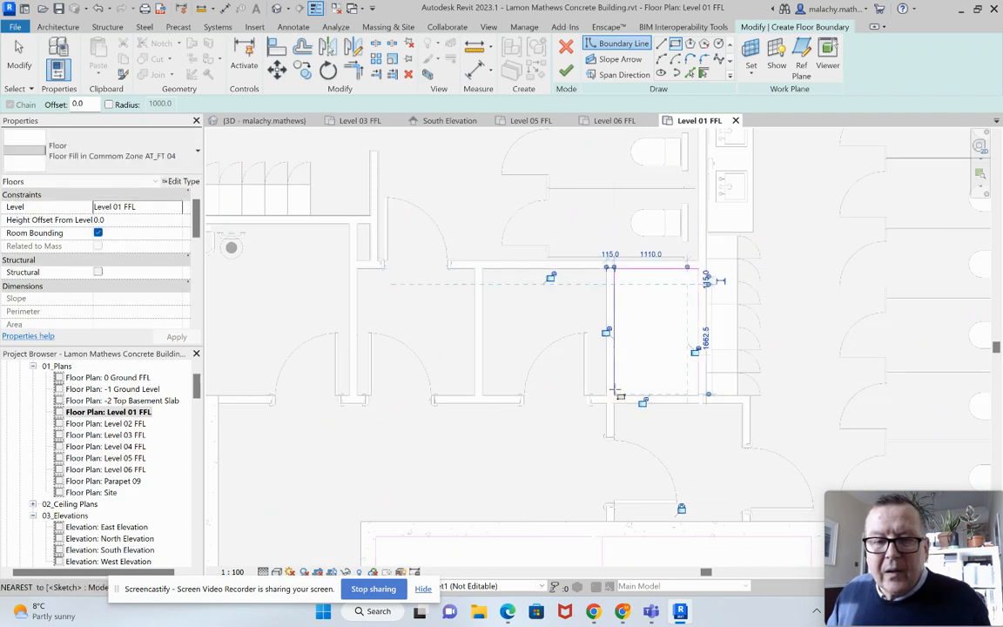
- Try to finish the floor boundary sketch, and return to editing its lines
{"action": "scroll", "coordinate": [616, 391], "scroll_direction": "down", "scroll_amount": 3}
{"action": "scroll", "coordinate": [667, 403], "scroll_direction": "down", "scroll_amount": 2}
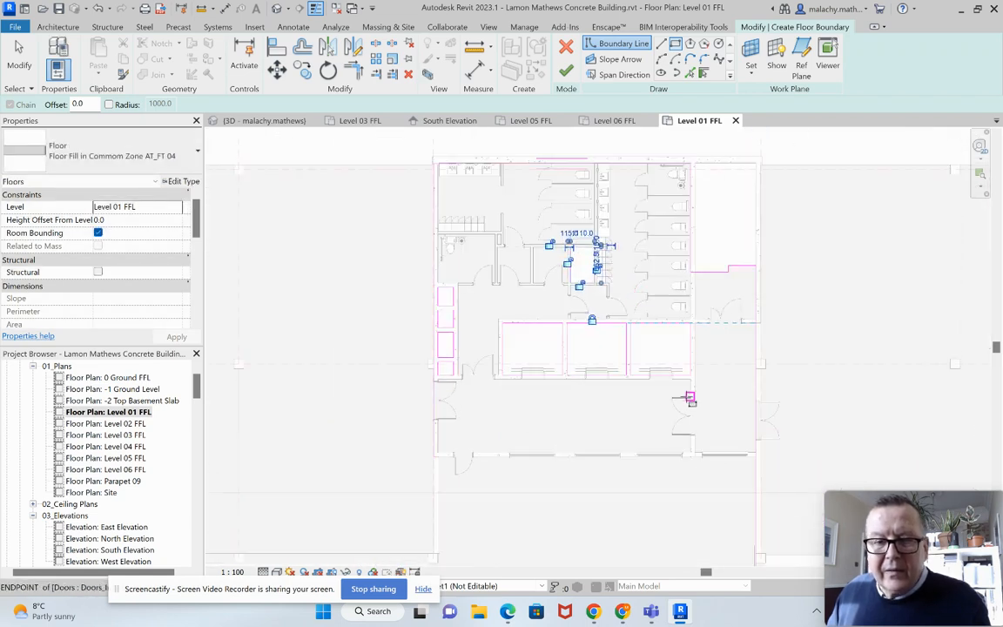
{"action": "scroll", "coordinate": [638, 419], "scroll_direction": "down", "scroll_amount": 2}
{"action": "middle_click_drag", "start_coordinate": [635, 351], "coordinate": [625, 271]}
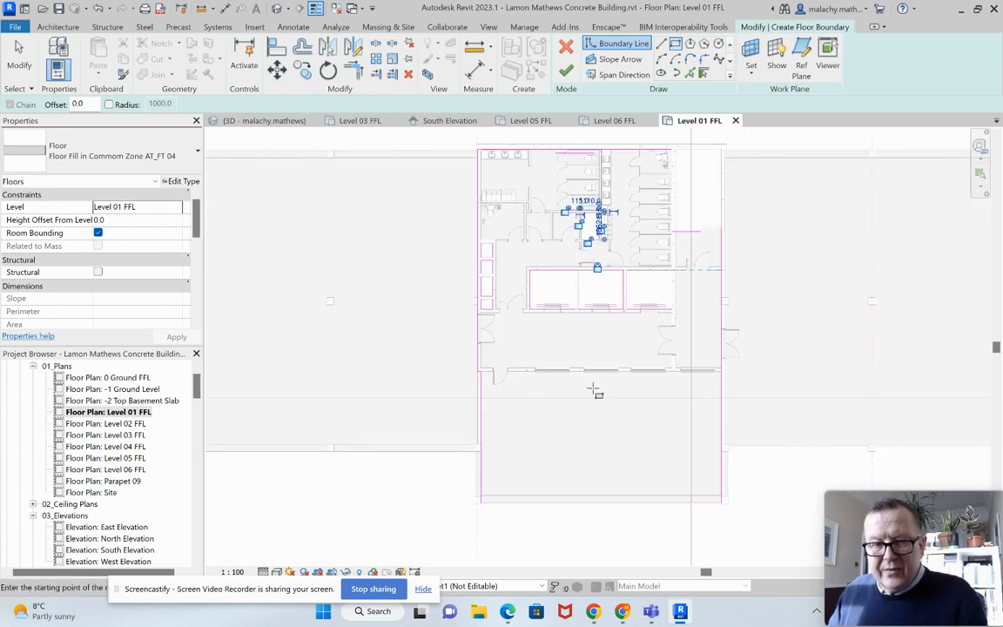
{"action": "key", "text": "Escape"}
{"action": "key", "text": "Escape"}
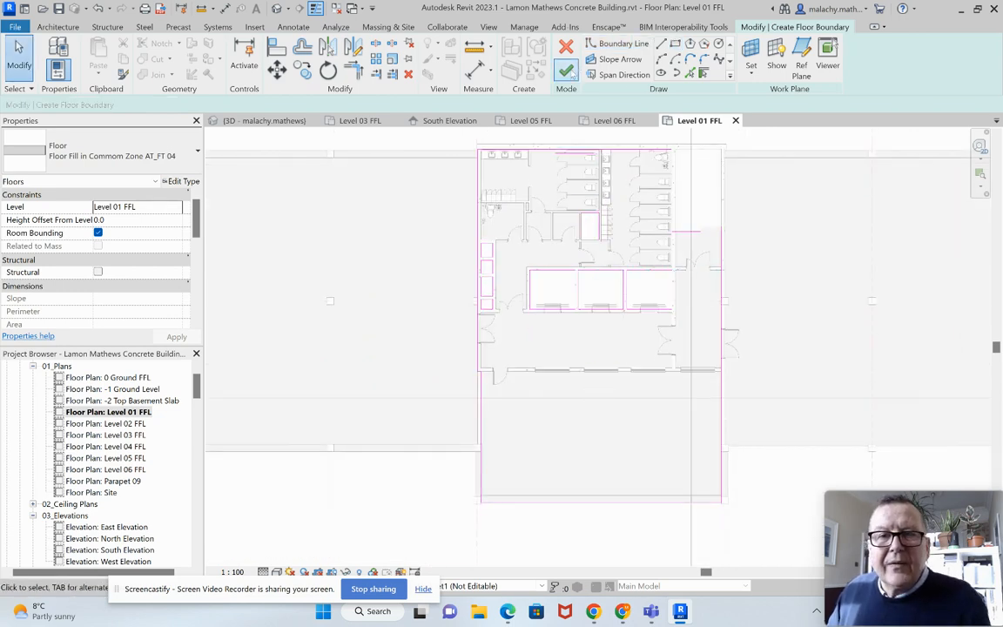
{"action": "left_click", "coordinate": [566, 71]}
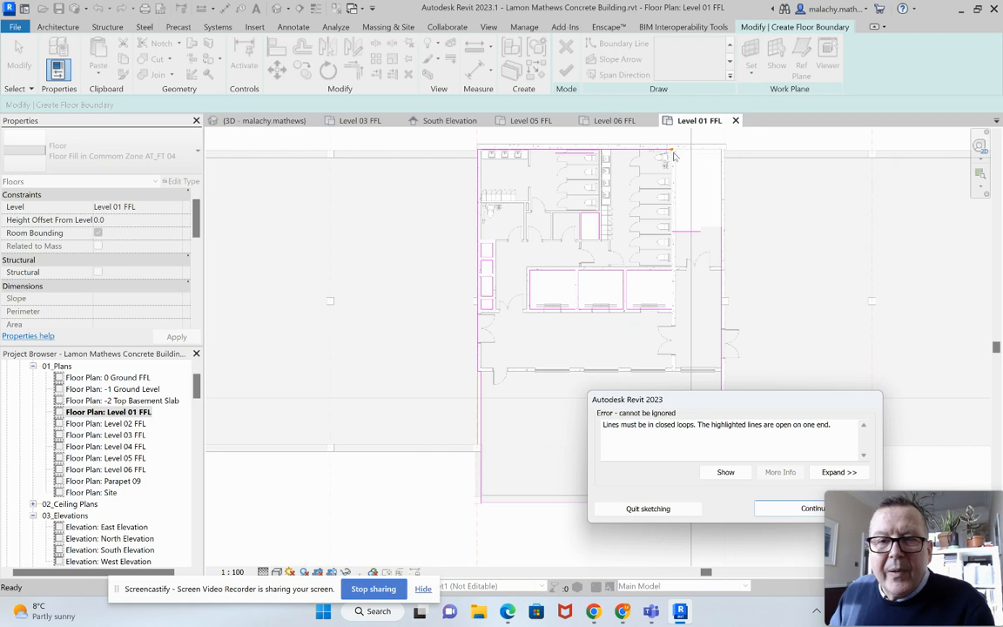
{"action": "left_click", "coordinate": [812, 510]}
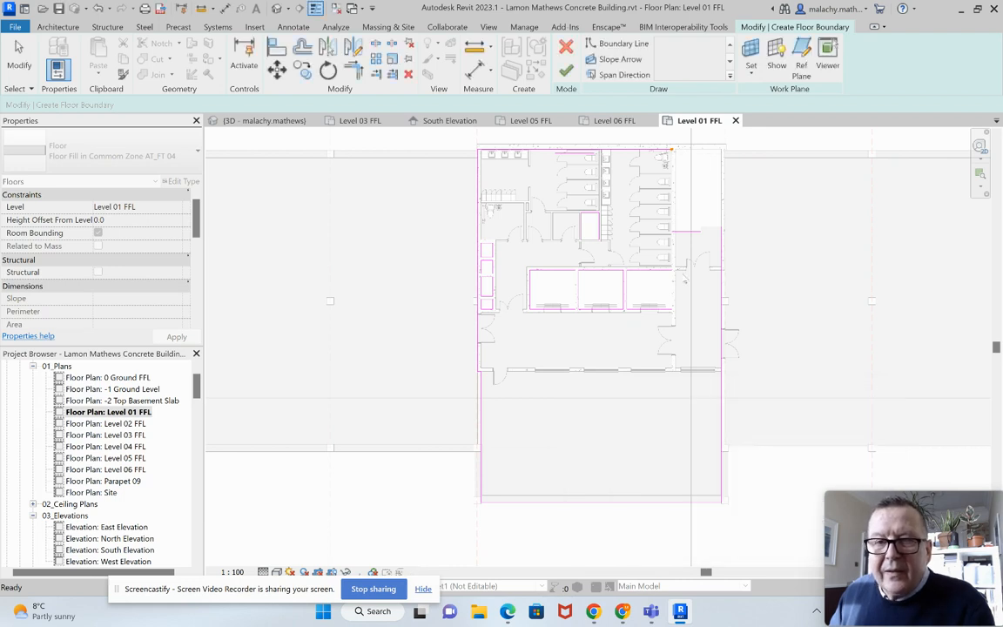
- Trim the boundary lines to a corner beside the toilet core, finish the floor sketch, and leave the walls unattached
{"action": "left_click", "coordinate": [353, 70]}
{"action": "left_click", "coordinate": [596, 154]}
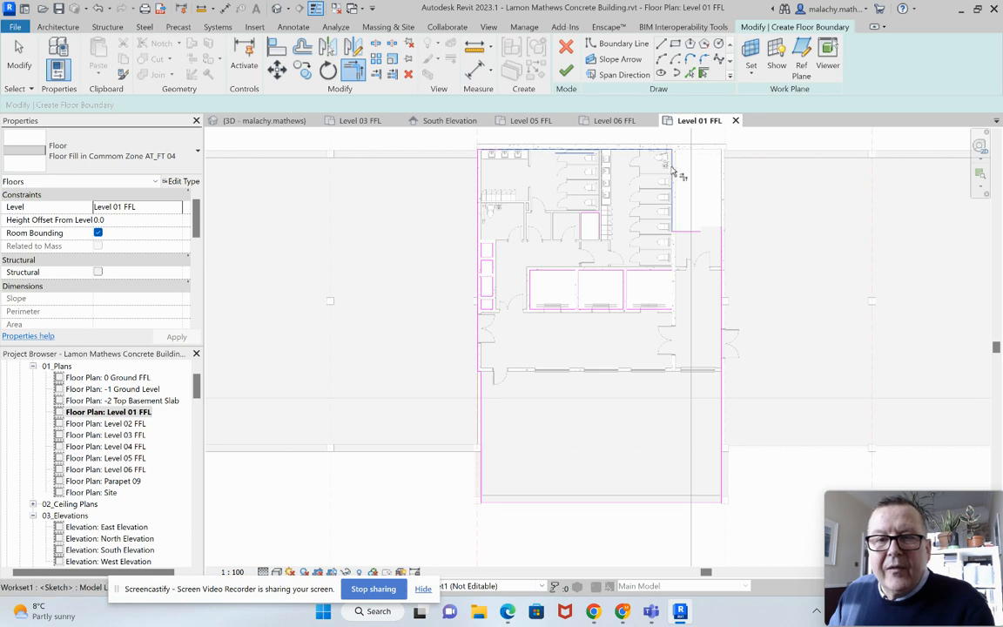
{"action": "left_click", "coordinate": [673, 169]}
{"action": "left_click", "coordinate": [567, 74]}
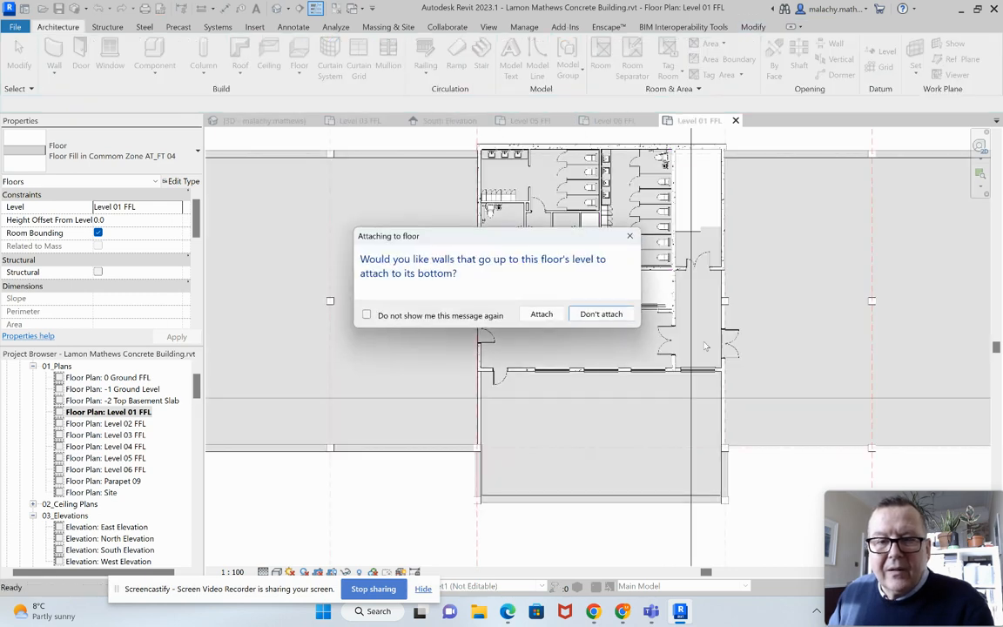
{"action": "left_click", "coordinate": [594, 315]}
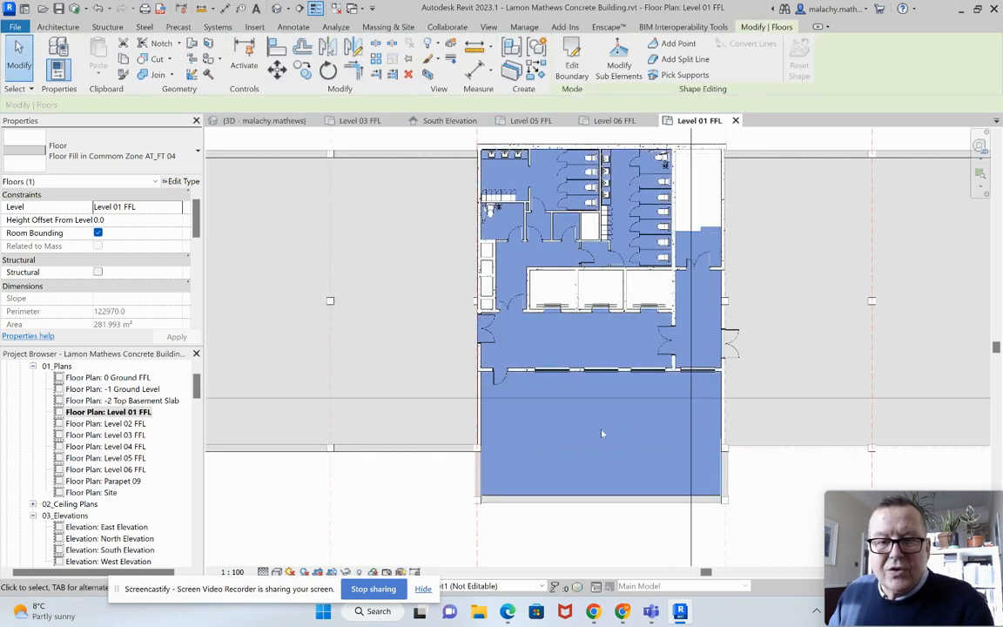
{"action": "key", "text": "Escape"}
- Move the cross-section line from the stair side of the core to near its service riser wall
{"action": "scroll", "coordinate": [765, 378], "scroll_direction": "down", "scroll_amount": 3}
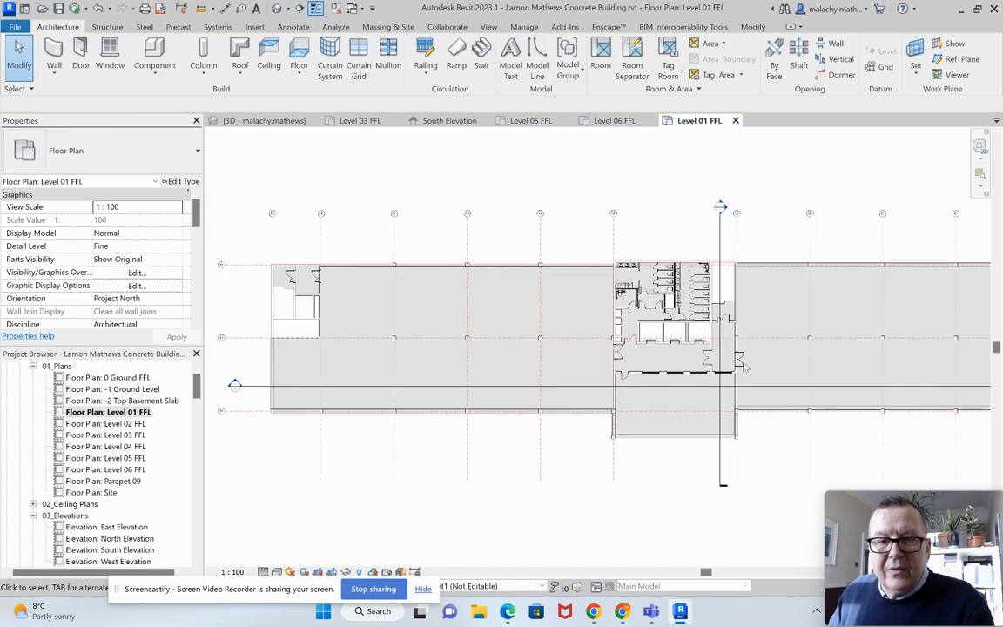
{"action": "left_click", "coordinate": [720, 237]}
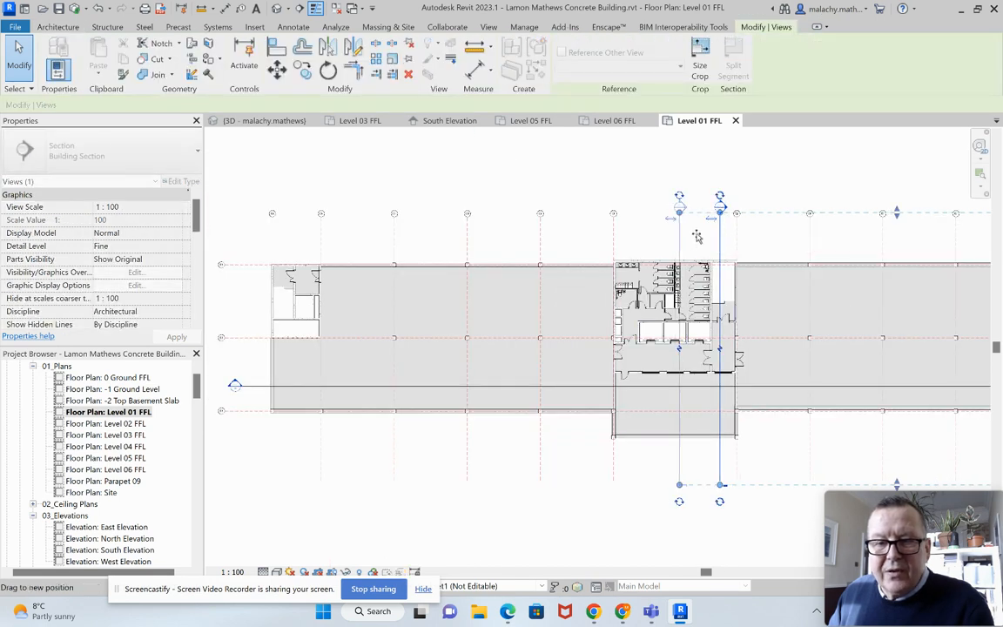
{"action": "left_click_drag", "start_coordinate": [662, 236], "coordinate": [634, 244]}
{"action": "middle_click_drag", "start_coordinate": [449, 458], "coordinate": [464, 458]}
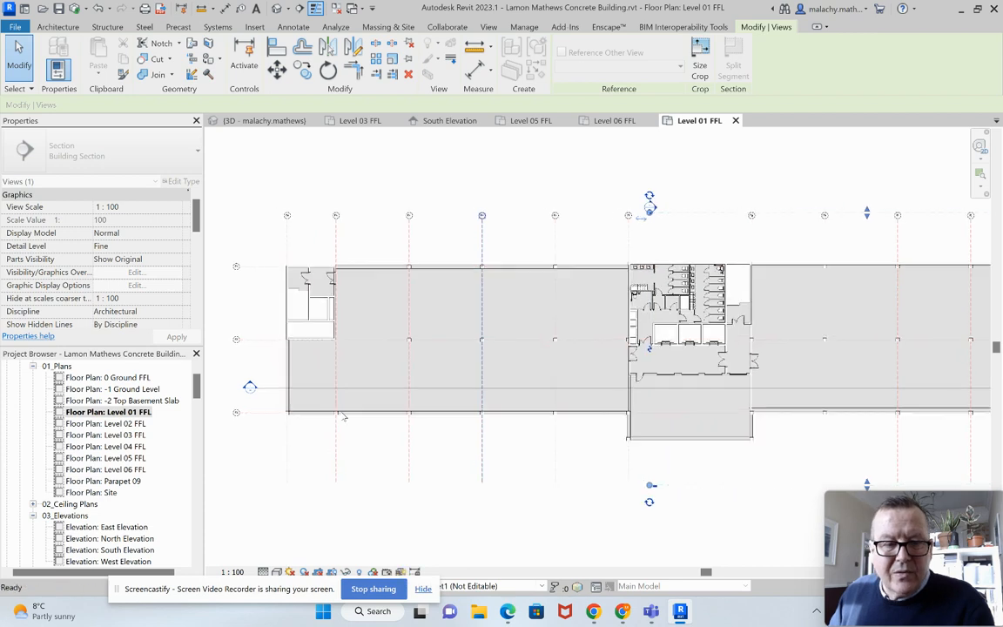
- Open the lengthwise building section, Section 1, and inspect the Generic - 300mm roof at Level 03 FFL
{"action": "double_click", "coordinate": [250, 386]}
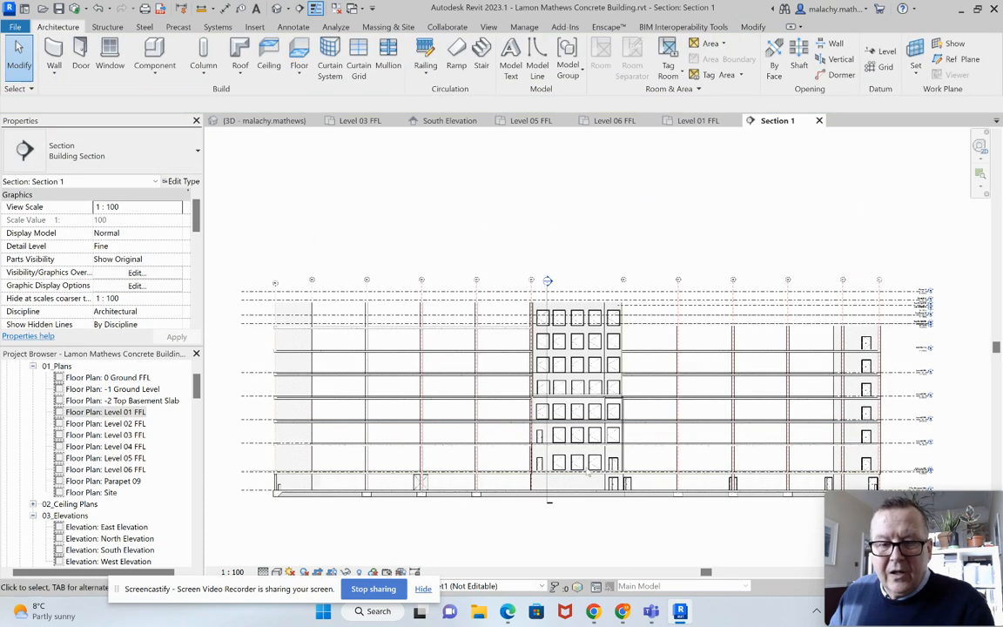
{"action": "scroll", "coordinate": [528, 425], "scroll_direction": "up", "scroll_amount": 5}
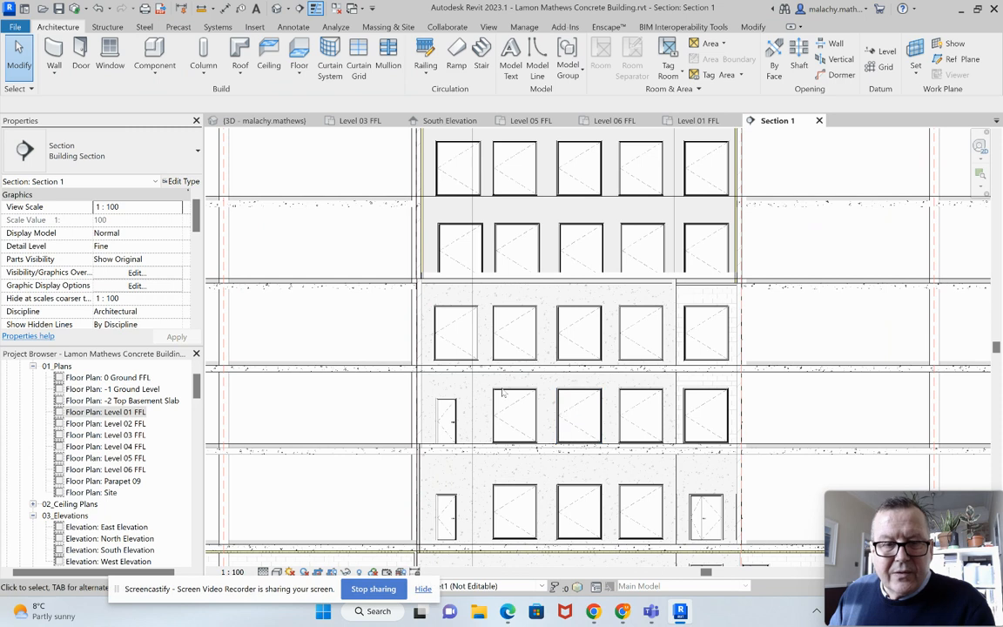
{"action": "scroll", "coordinate": [492, 288], "scroll_direction": "up", "scroll_amount": 4}
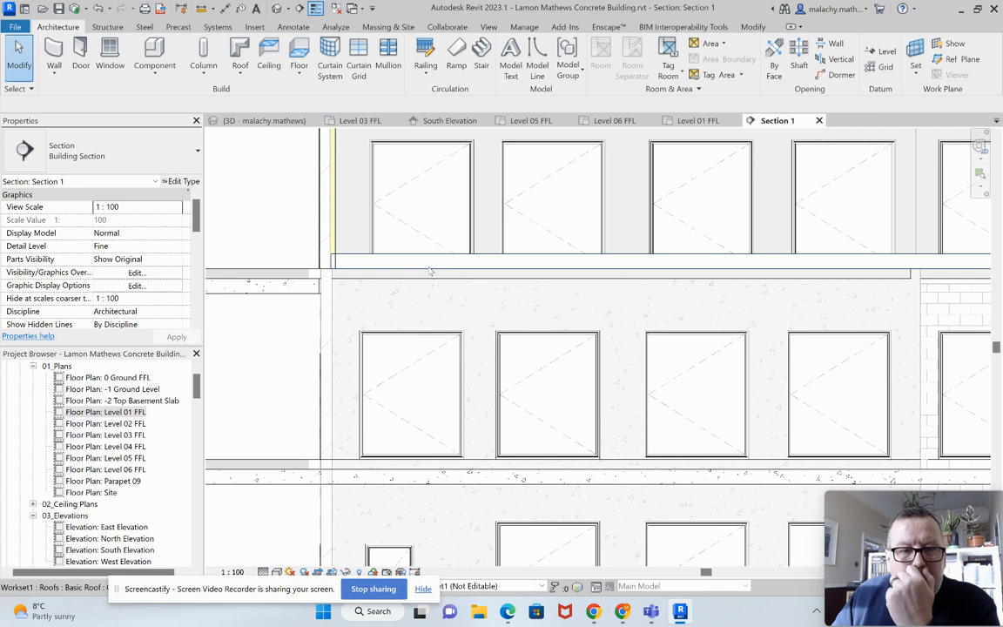
{"action": "left_click", "coordinate": [430, 271]}
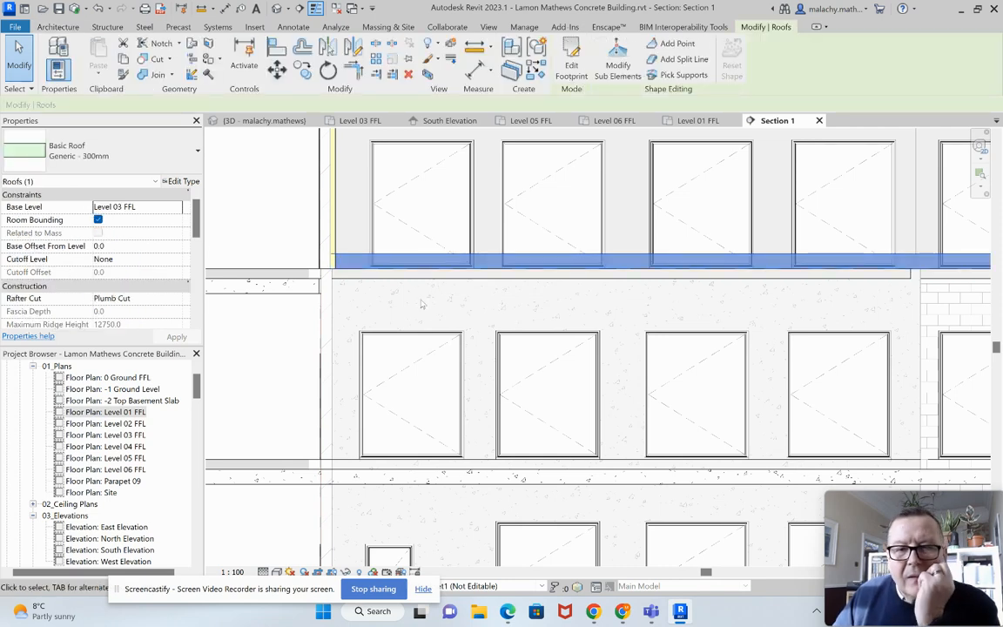
{"action": "scroll", "coordinate": [421, 303], "scroll_direction": "down", "scroll_amount": 1}
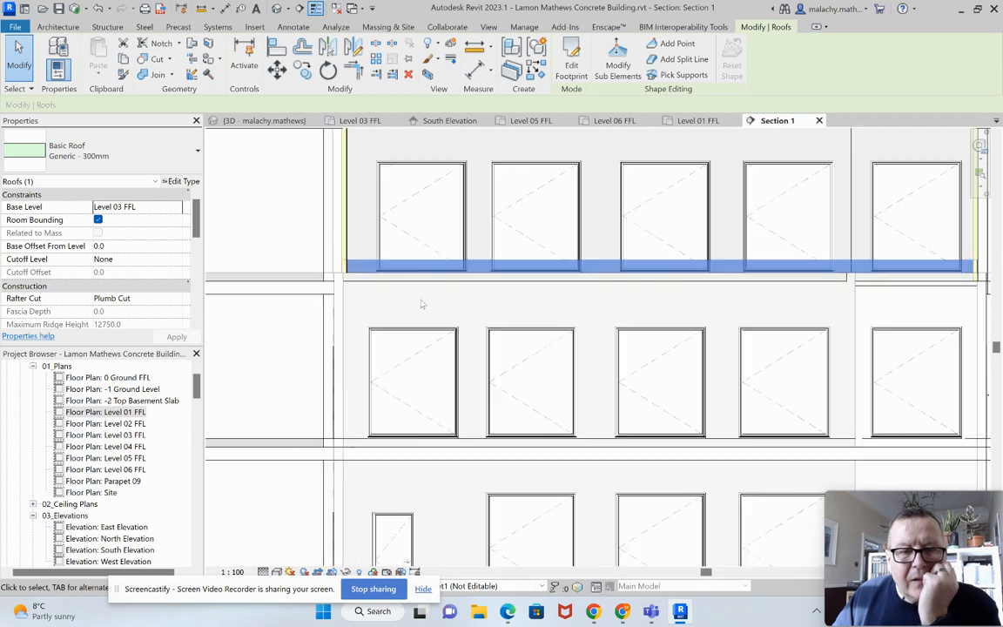
{"action": "scroll", "coordinate": [421, 304], "scroll_direction": "down", "scroll_amount": 5}
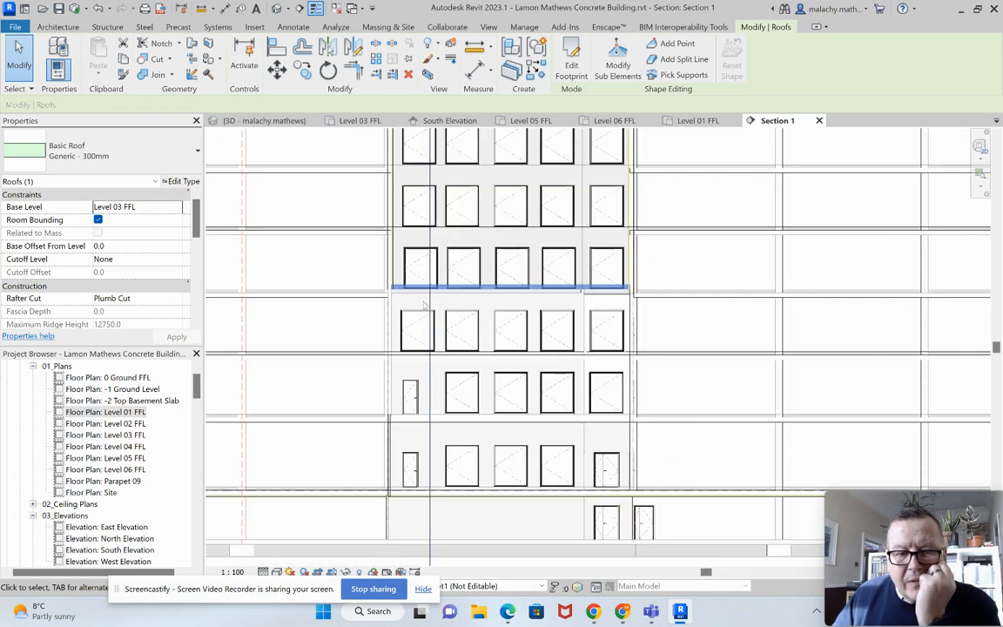
- Inspect the First Floor over Ground AT_FT 03 slab and the floor fill above it at Level 01 in the section
{"action": "scroll", "coordinate": [523, 459], "scroll_direction": "up", "scroll_amount": 5}
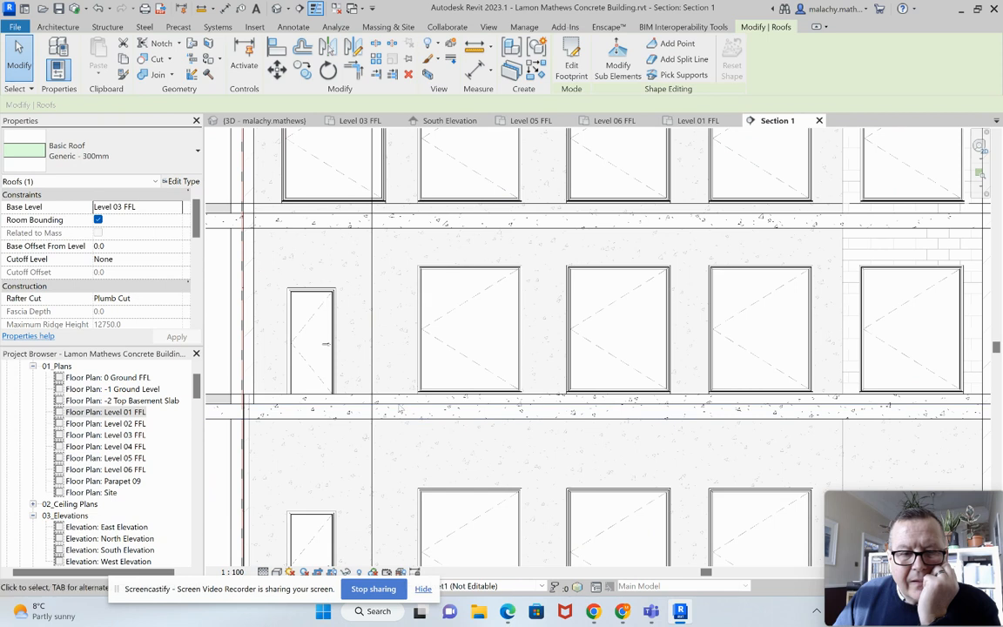
{"action": "left_click", "coordinate": [401, 404]}
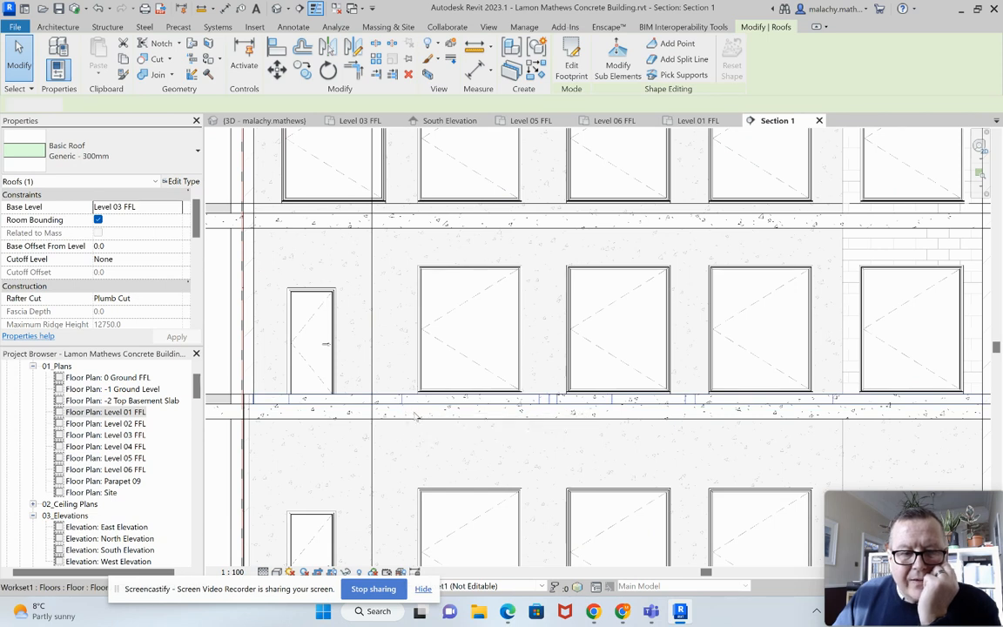
{"action": "left_click", "coordinate": [460, 439]}
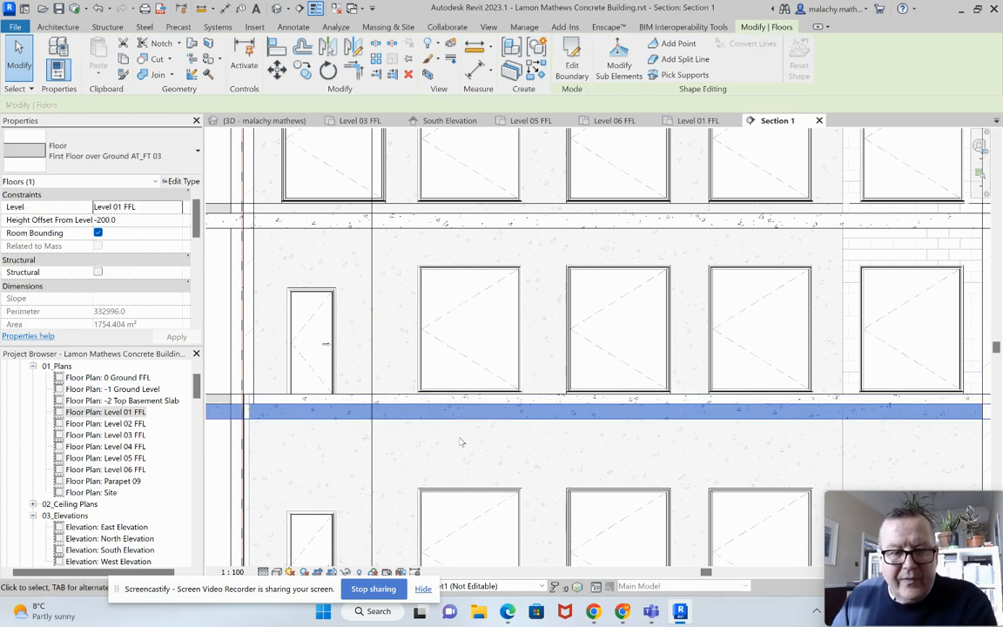
{"action": "scroll", "coordinate": [461, 441], "scroll_direction": "down", "scroll_amount": 2}
{"action": "key", "text": "Escape"}
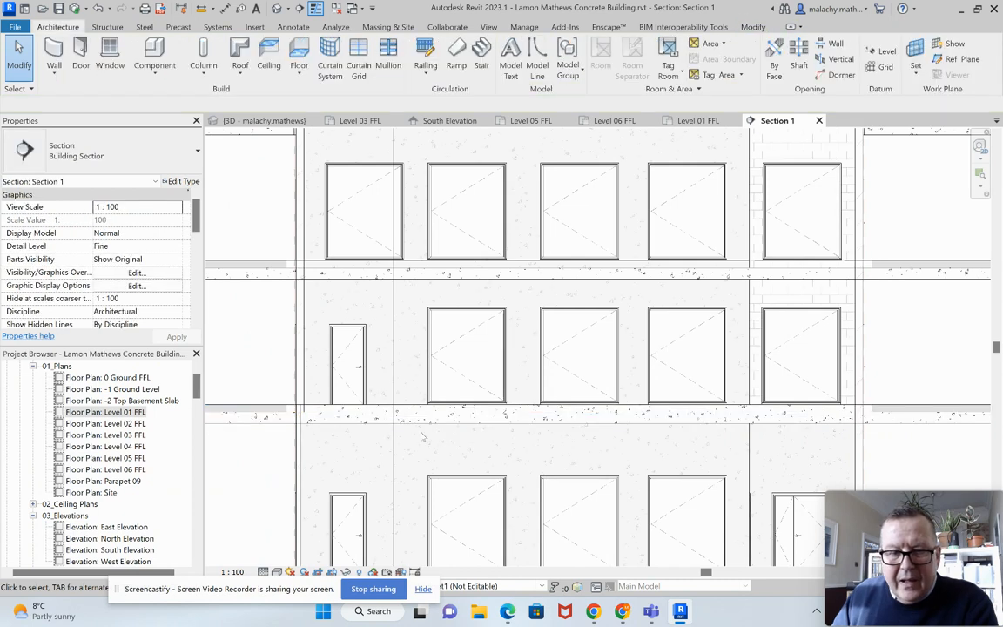
{"action": "scroll", "coordinate": [367, 428], "scroll_direction": "up", "scroll_amount": 4}
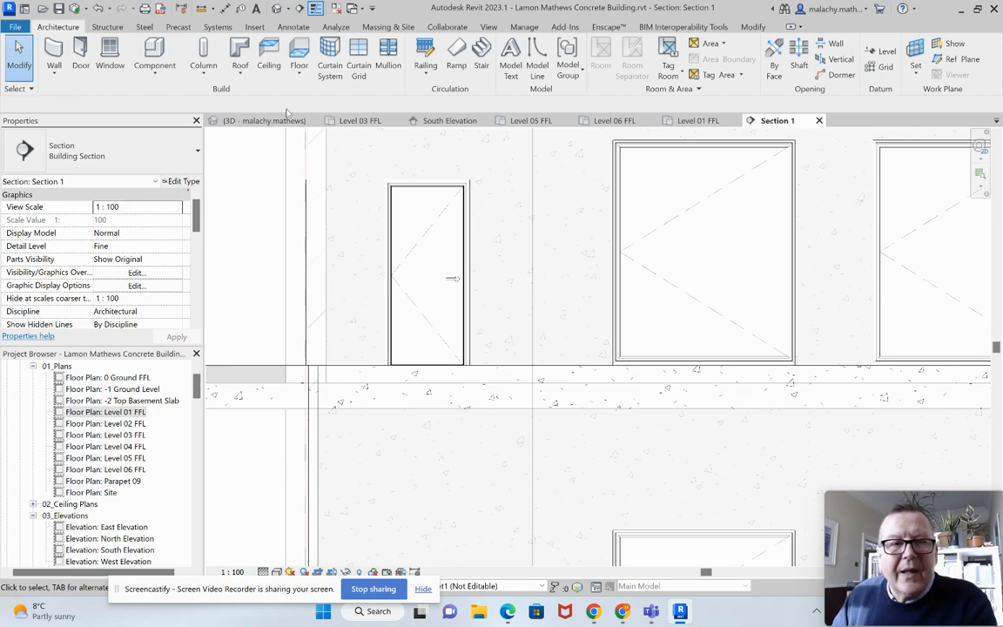
- Switch to the 3D view and turn on its section box
{"action": "left_click", "coordinate": [252, 120]}
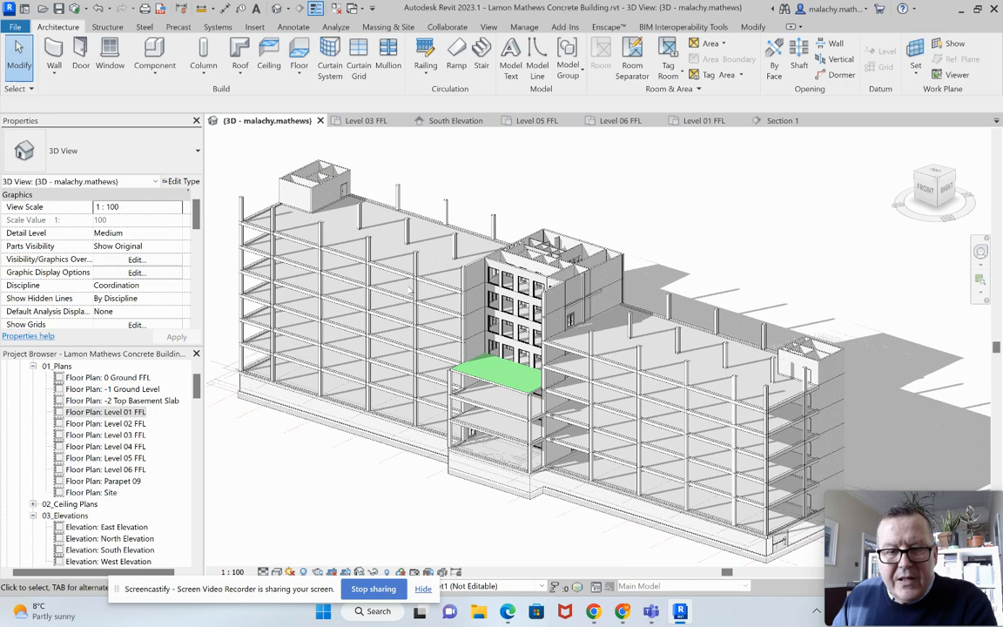
{"action": "scroll", "coordinate": [510, 277], "scroll_direction": "down", "scroll_amount": 3}
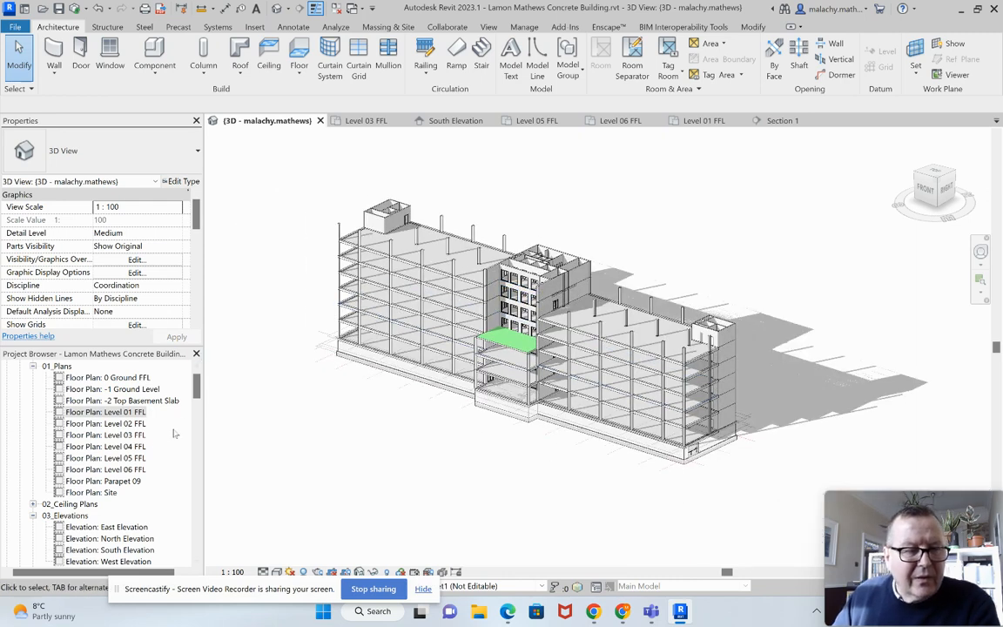
{"action": "scroll", "coordinate": [128, 303], "scroll_direction": "down", "scroll_amount": 3}
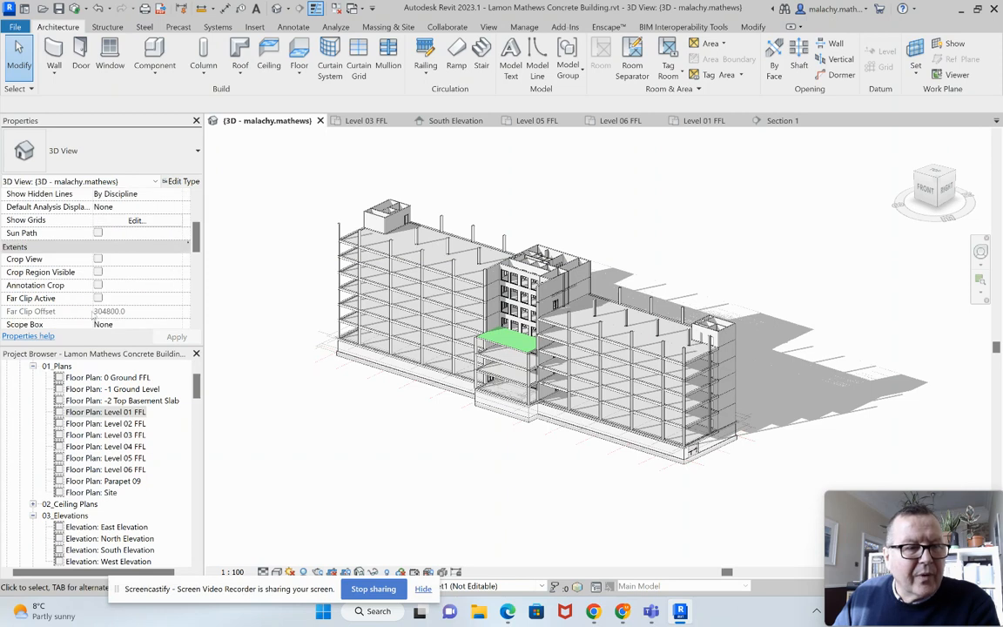
{"action": "scroll", "coordinate": [98, 313], "scroll_direction": "down", "scroll_amount": 2}
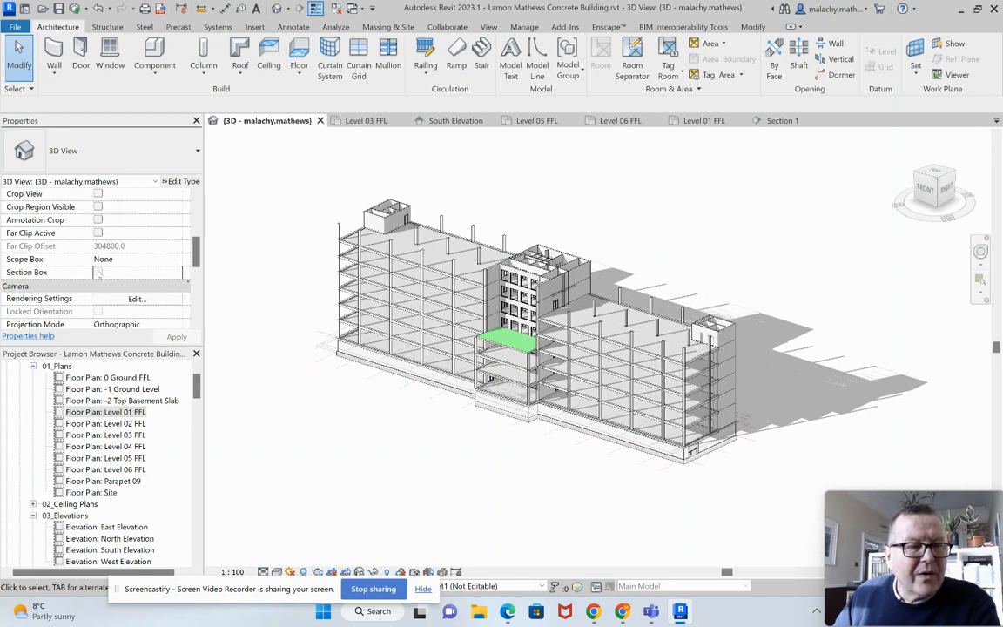
{"action": "left_click", "coordinate": [97, 272]}
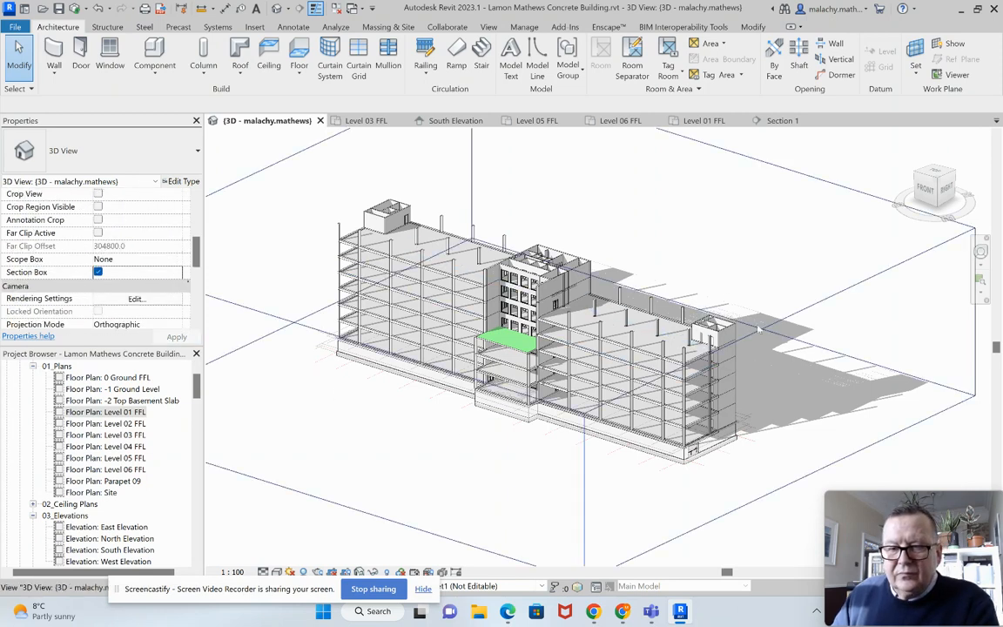
- Pull the section box's end face in so it cuts through the central core and exposes the lift lobby floors
{"action": "left_click", "coordinate": [701, 303]}
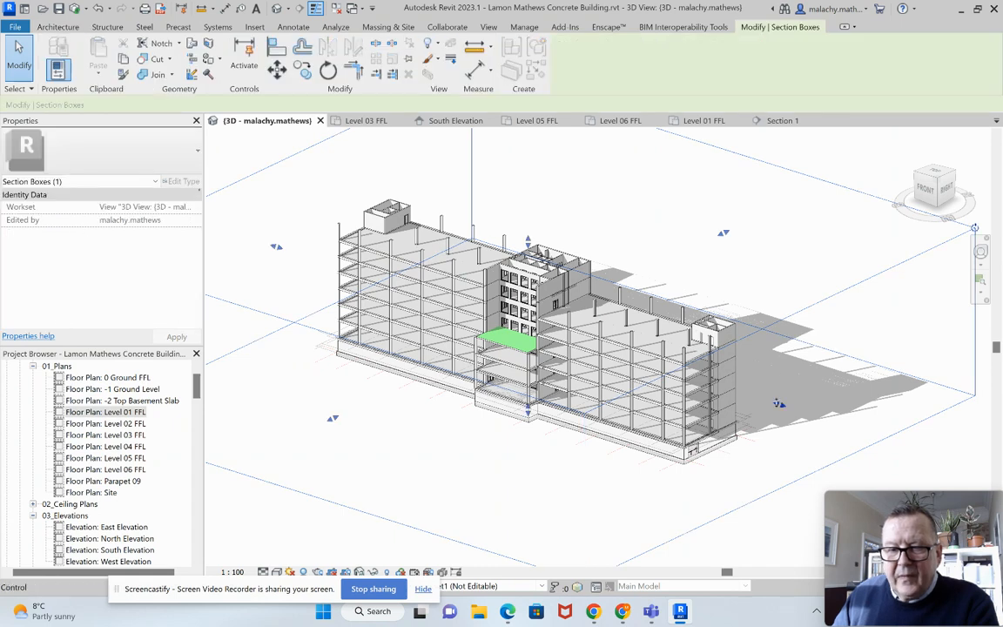
{"action": "left_click_drag", "start_coordinate": [778, 403], "coordinate": [505, 318]}
{"action": "scroll", "coordinate": [554, 376], "scroll_direction": "up", "scroll_amount": 5}
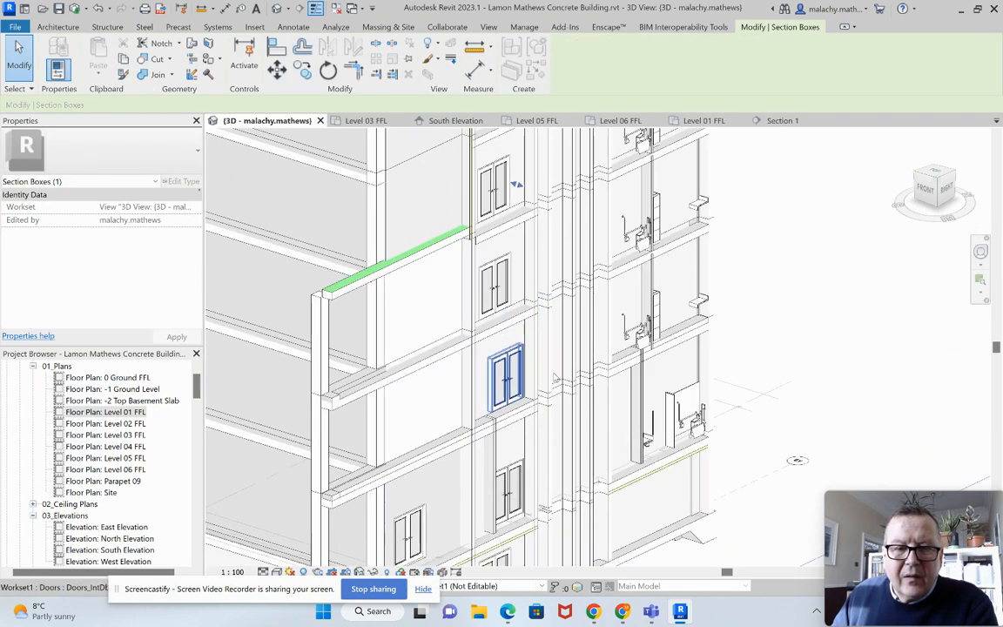
{"action": "scroll", "coordinate": [550, 383], "scroll_direction": "down", "scroll_amount": 4}
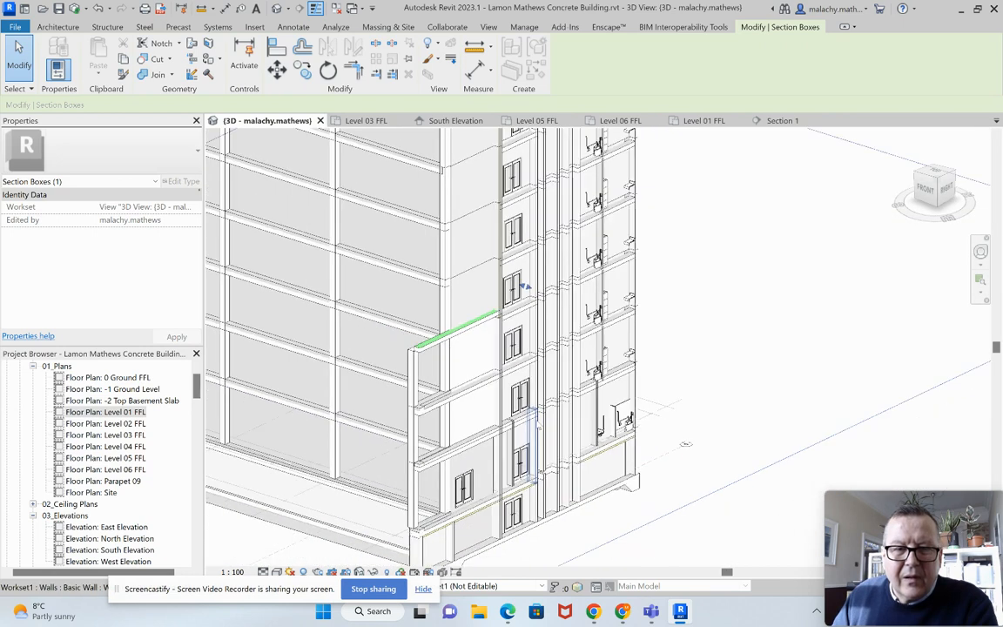
{"action": "scroll", "coordinate": [527, 287], "scroll_direction": "down", "scroll_amount": 3}
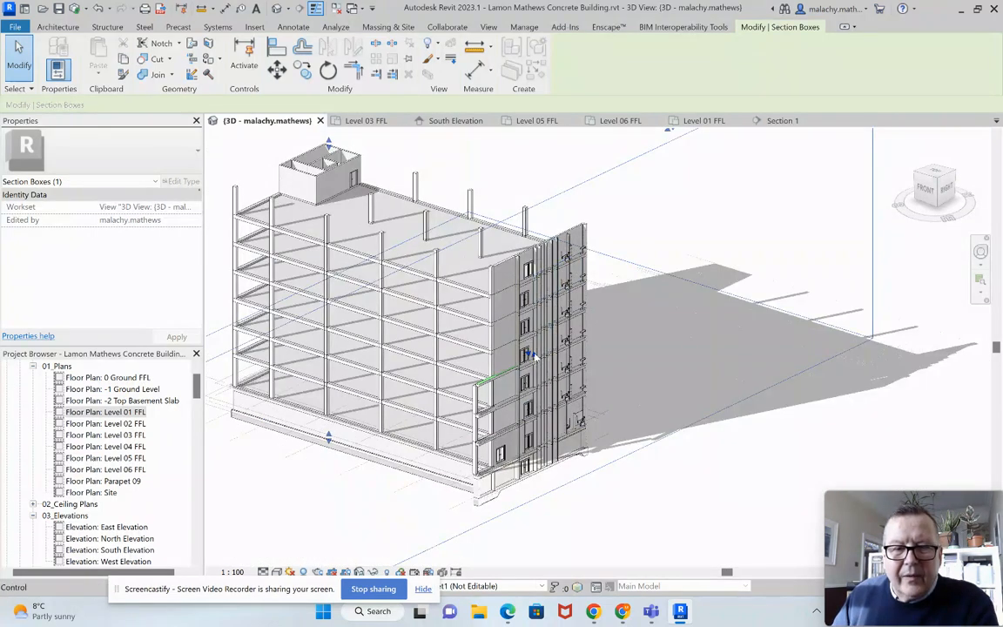
{"action": "scroll", "coordinate": [533, 355], "scroll_direction": "up", "scroll_amount": 1}
{"action": "scroll", "coordinate": [533, 356], "scroll_direction": "up", "scroll_amount": 3}
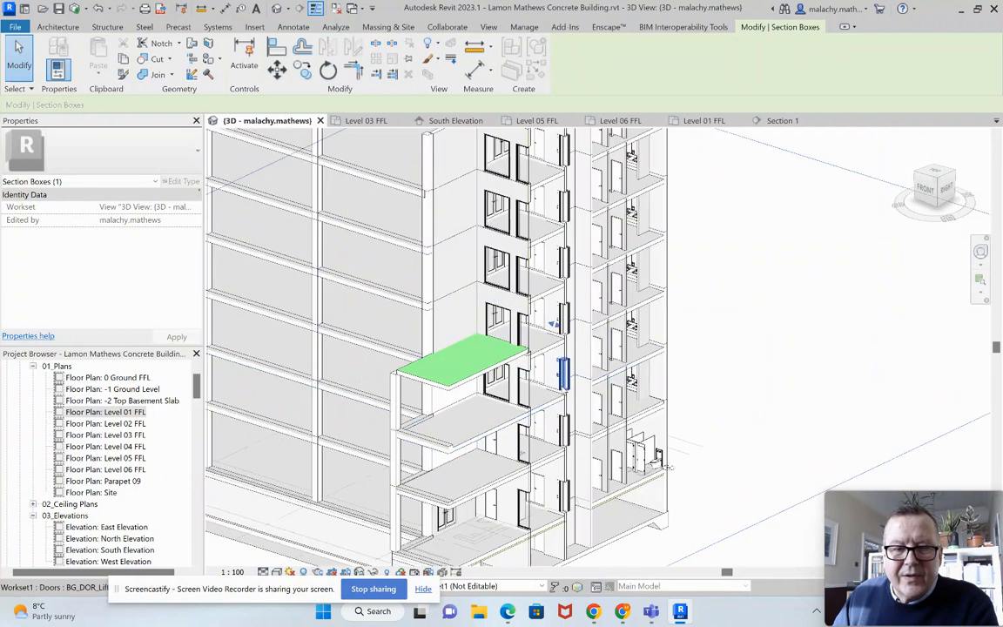
{"action": "scroll", "coordinate": [489, 345], "scroll_direction": "up", "scroll_amount": 4}
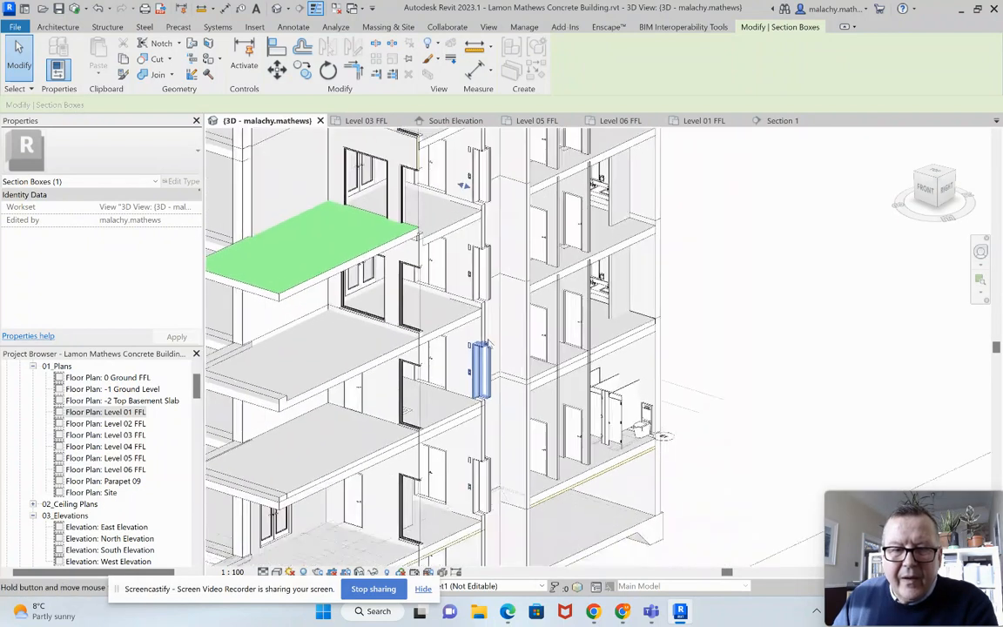
{"action": "scroll", "coordinate": [489, 345], "scroll_direction": "up", "scroll_amount": 5}
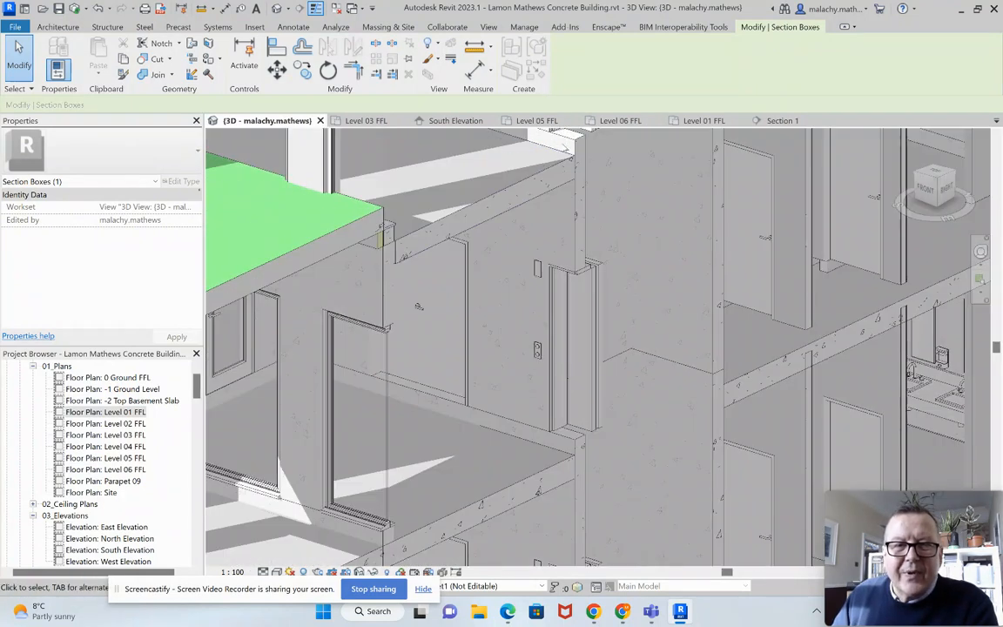
- Join the Level 01 floor fill to the First Floor over Ground AT_FT 03 slab beneath it
{"action": "middle_click_drag", "start_coordinate": [520, 299], "coordinate": [520, 239], "text": "shift"}
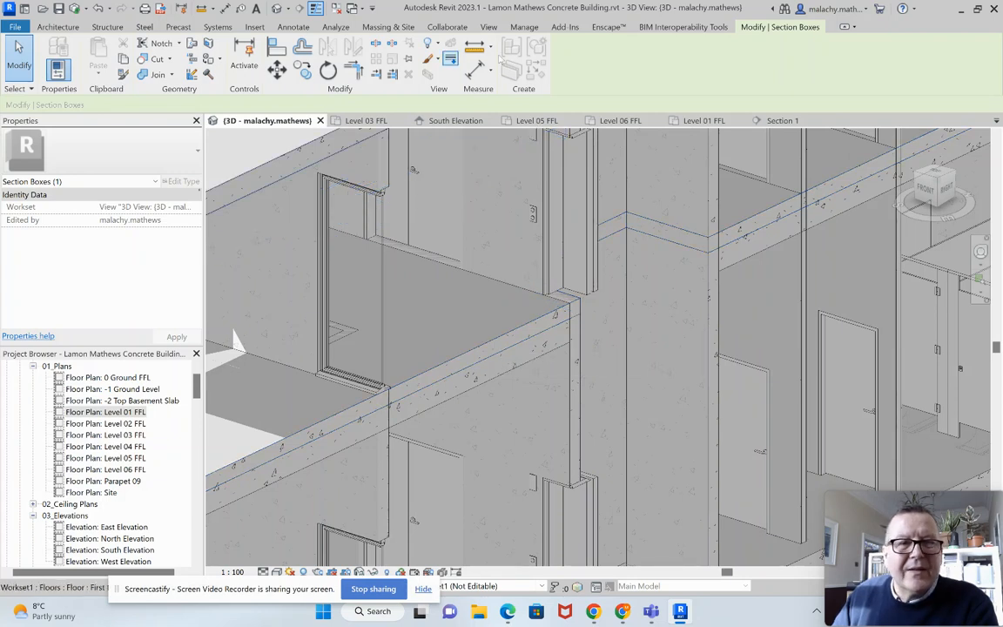
{"action": "left_click", "coordinate": [155, 74]}
{"action": "left_click", "coordinate": [433, 320]}
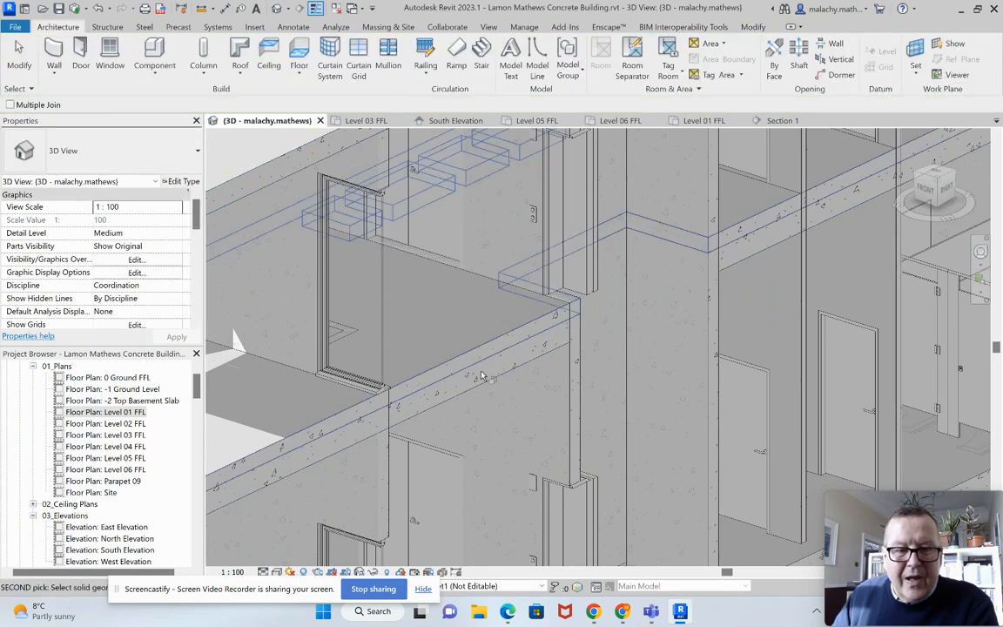
{"action": "left_click", "coordinate": [492, 416]}
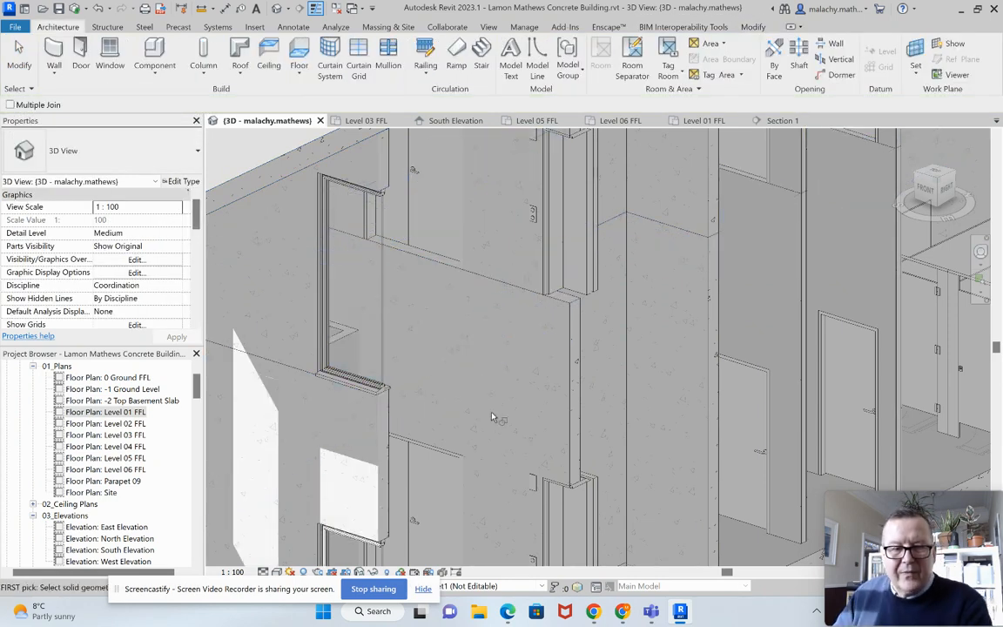
{"action": "scroll", "coordinate": [492, 418], "scroll_direction": "down", "scroll_amount": 5}
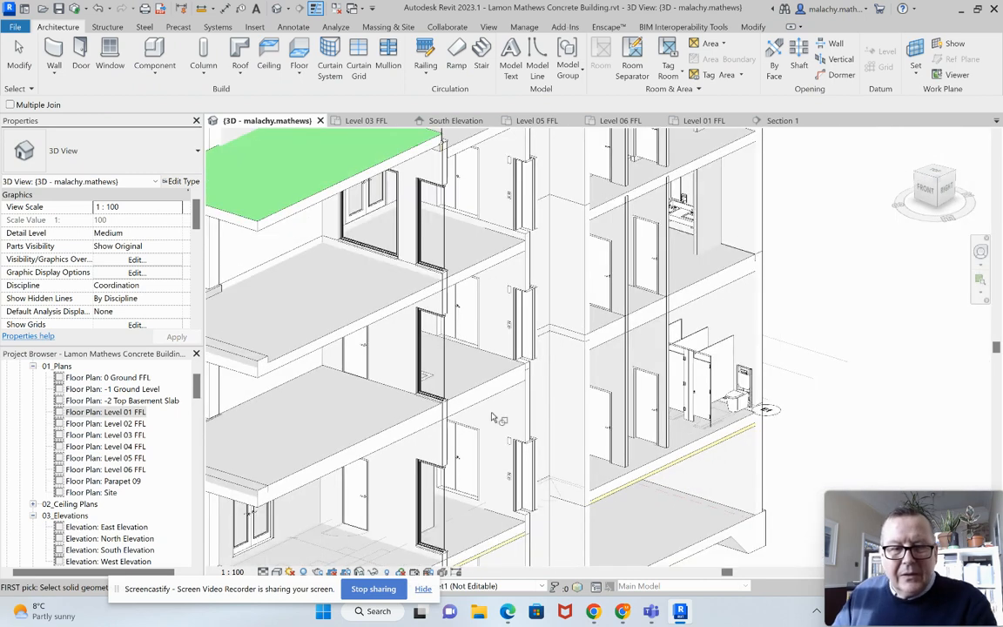
{"action": "scroll", "coordinate": [493, 419], "scroll_direction": "down", "scroll_amount": 3}
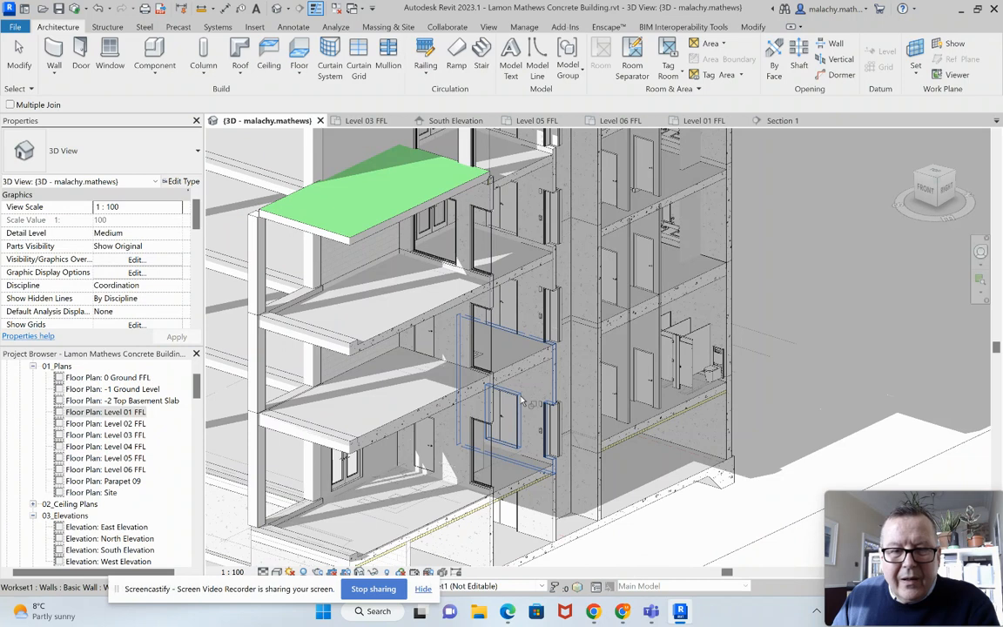
{"action": "scroll", "coordinate": [520, 397], "scroll_direction": "down", "scroll_amount": 1}
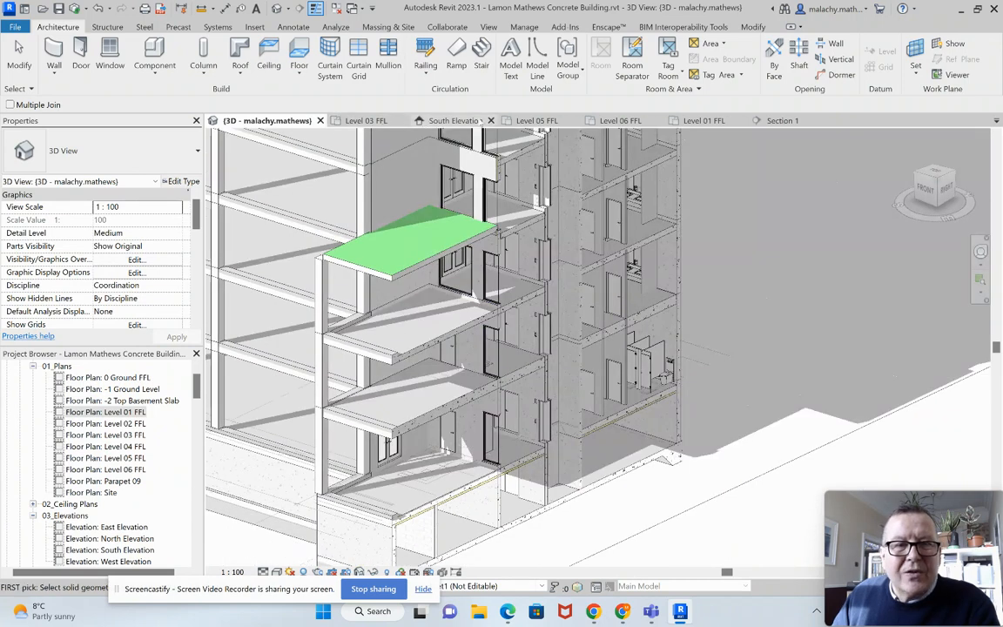
- In Section 1, leave the Join command and copy the Level 01 Floor Fill in Commom Zone AT_FT 04 floor to the clipboard
{"action": "left_click", "coordinate": [778, 120]}
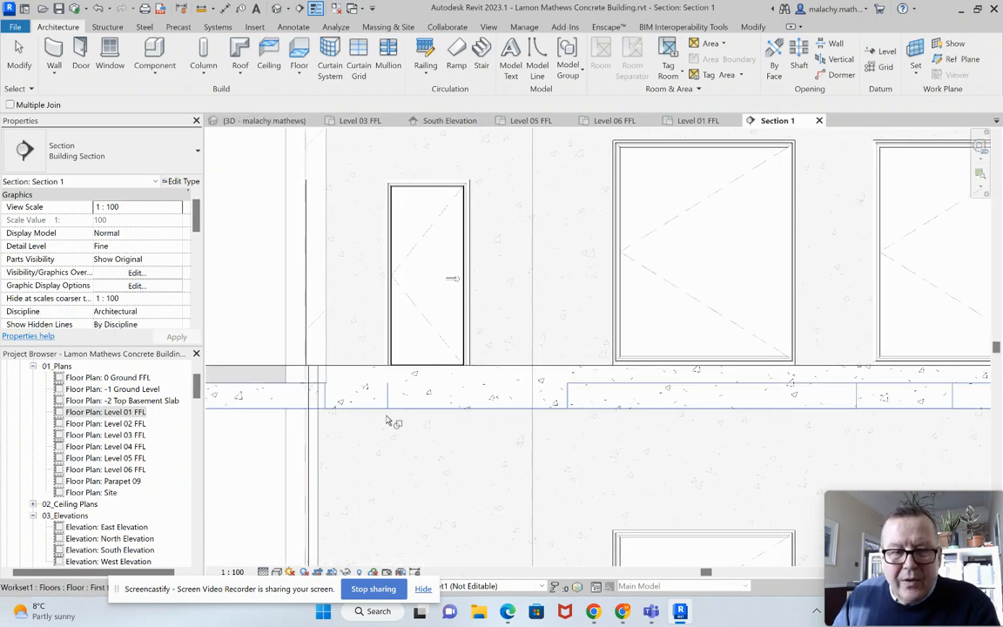
{"action": "middle_click_drag", "start_coordinate": [370, 412], "coordinate": [478, 381]}
{"action": "scroll", "coordinate": [465, 390], "scroll_direction": "down", "scroll_amount": 1}
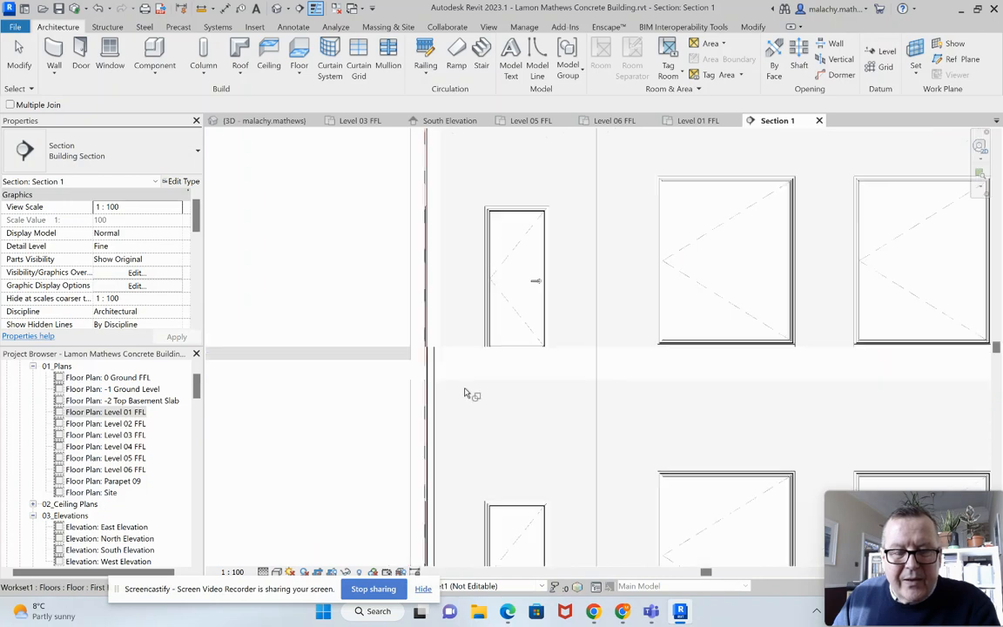
{"action": "scroll", "coordinate": [533, 407], "scroll_direction": "down", "scroll_amount": 4}
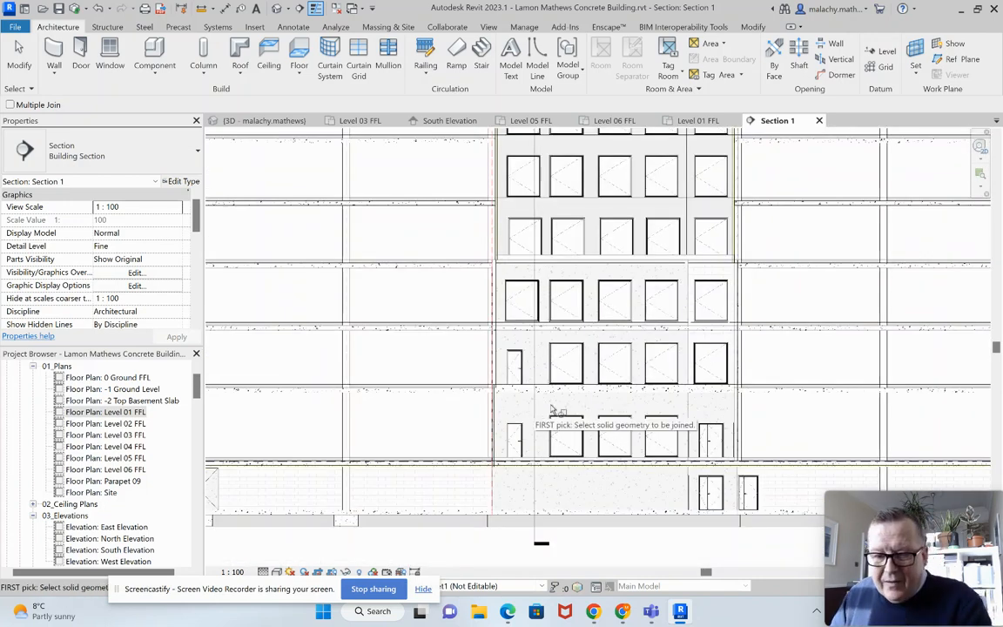
{"action": "scroll", "coordinate": [593, 417], "scroll_direction": "down", "scroll_amount": 1}
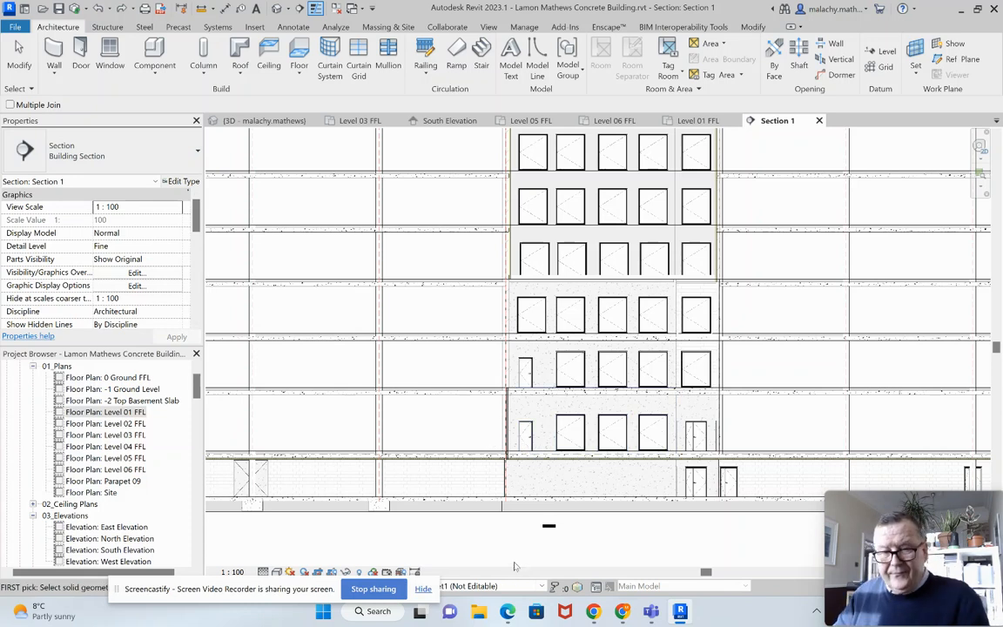
{"action": "key", "text": "Escape"}
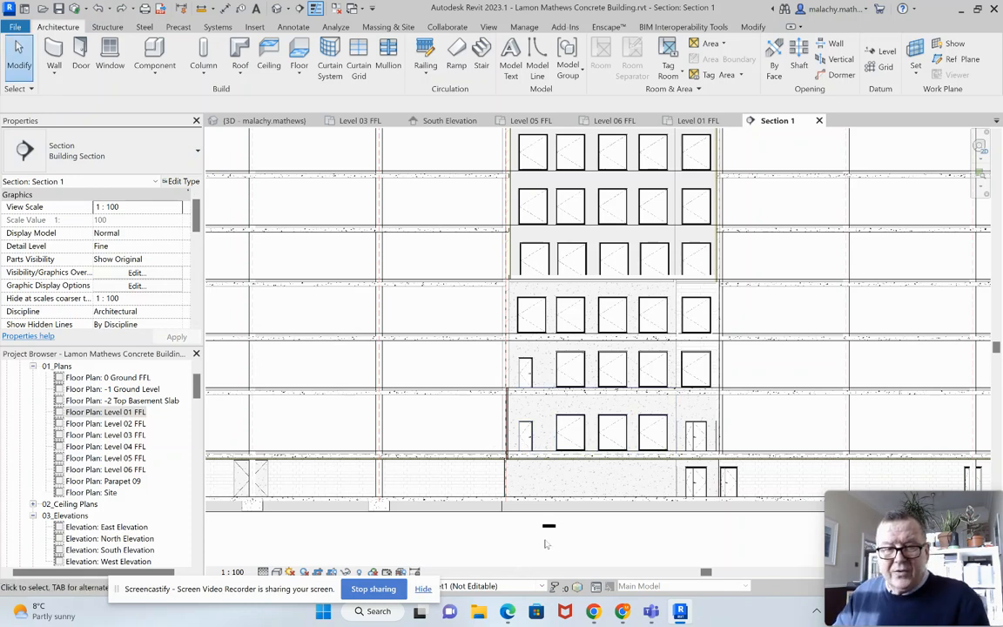
{"action": "left_click", "coordinate": [548, 391]}
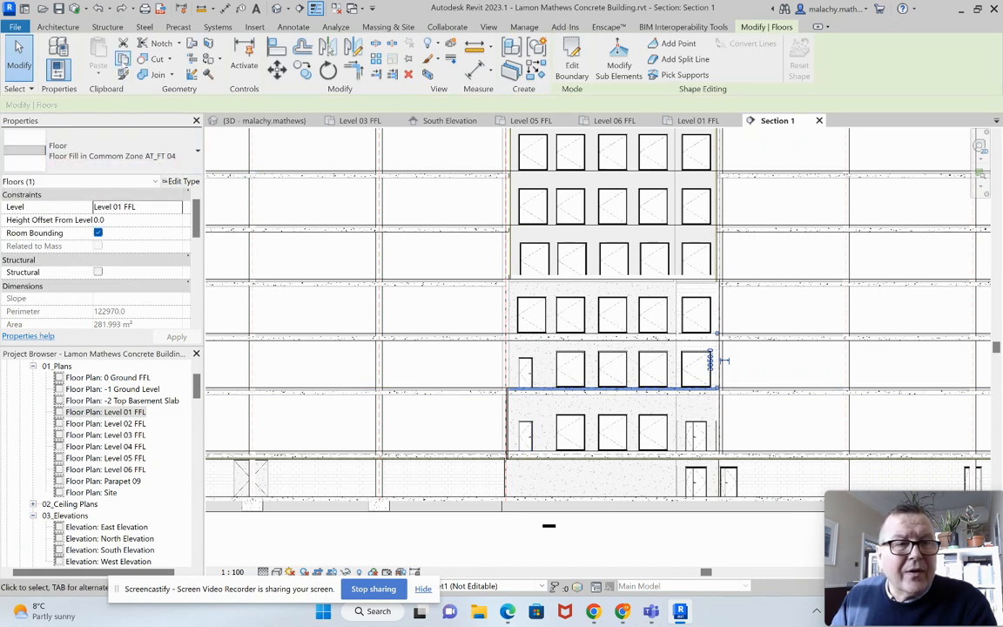
{"action": "left_click", "coordinate": [122, 58]}
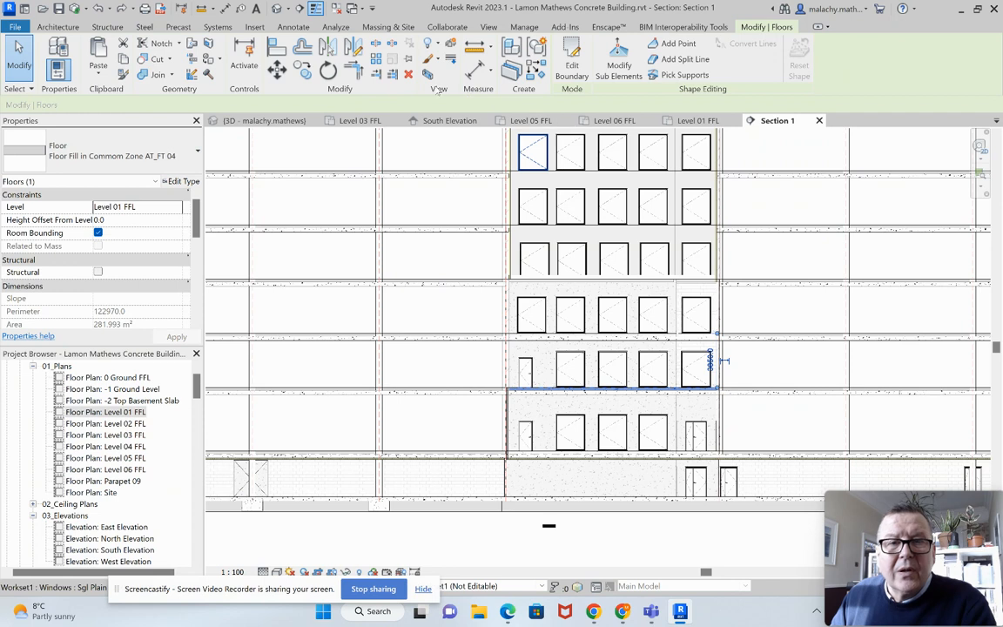
- In the 3D view, paste the copied floor fill aligned to Level 04 FFL
{"action": "left_click", "coordinate": [265, 120]}
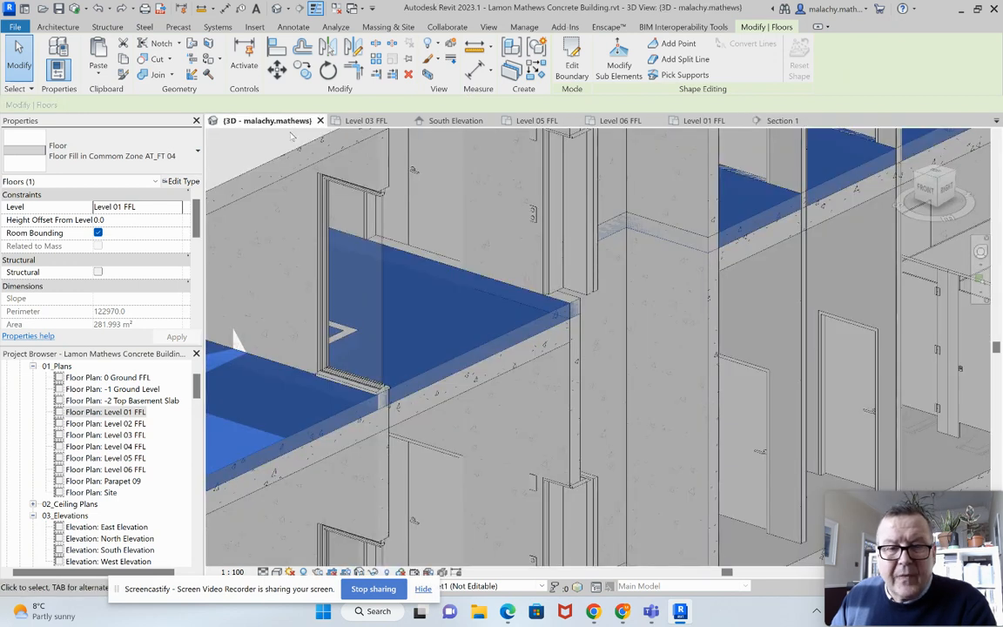
{"action": "scroll", "coordinate": [554, 307], "scroll_direction": "down", "scroll_amount": 10}
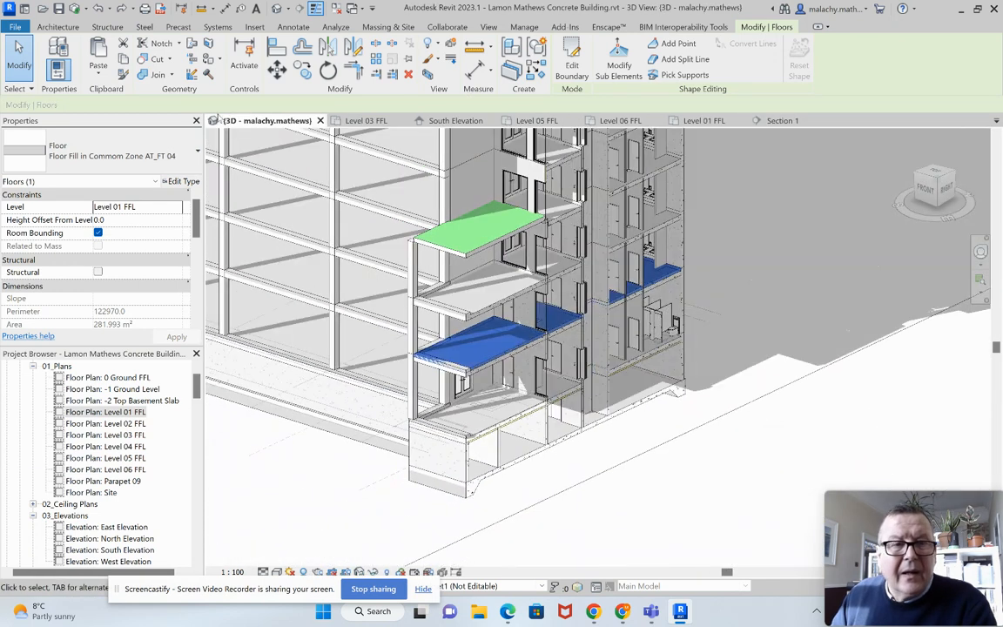
{"action": "left_click", "coordinate": [99, 74]}
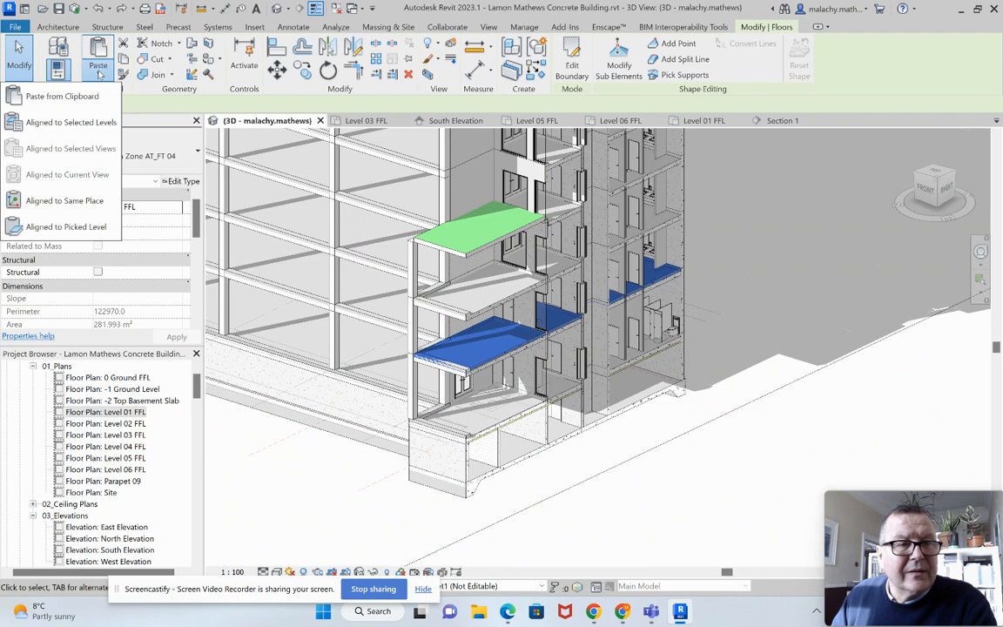
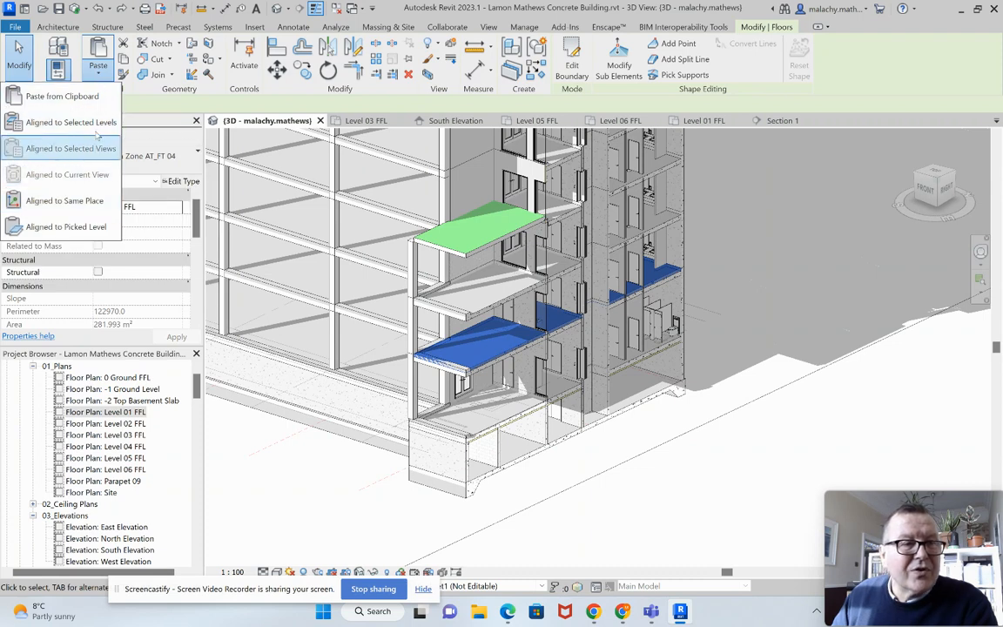
{"action": "left_click", "coordinate": [70, 122]}
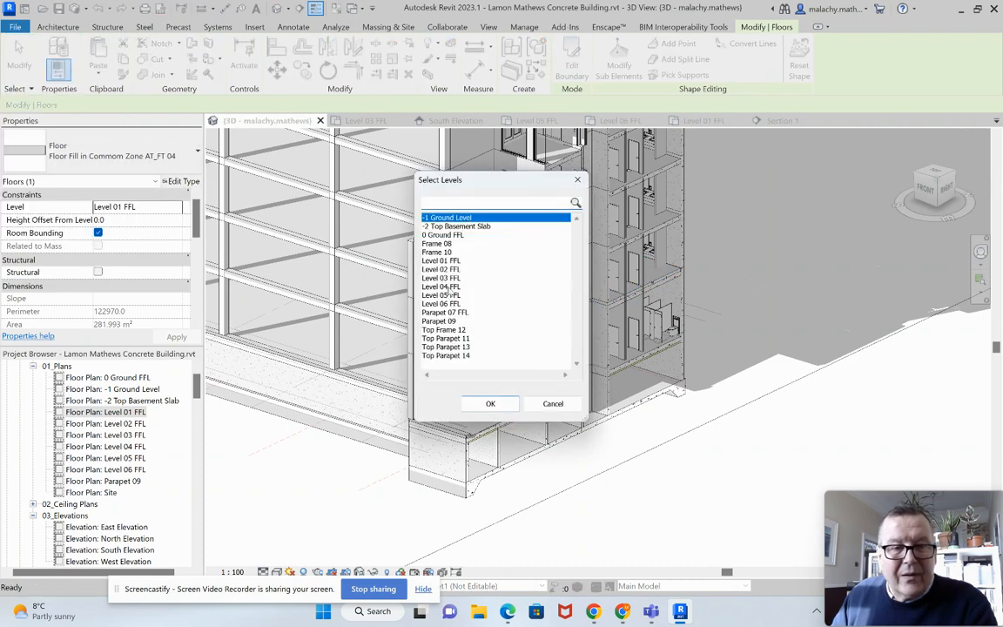
{"action": "left_click", "coordinate": [448, 286]}
{"action": "left_click", "coordinate": [490, 403]}
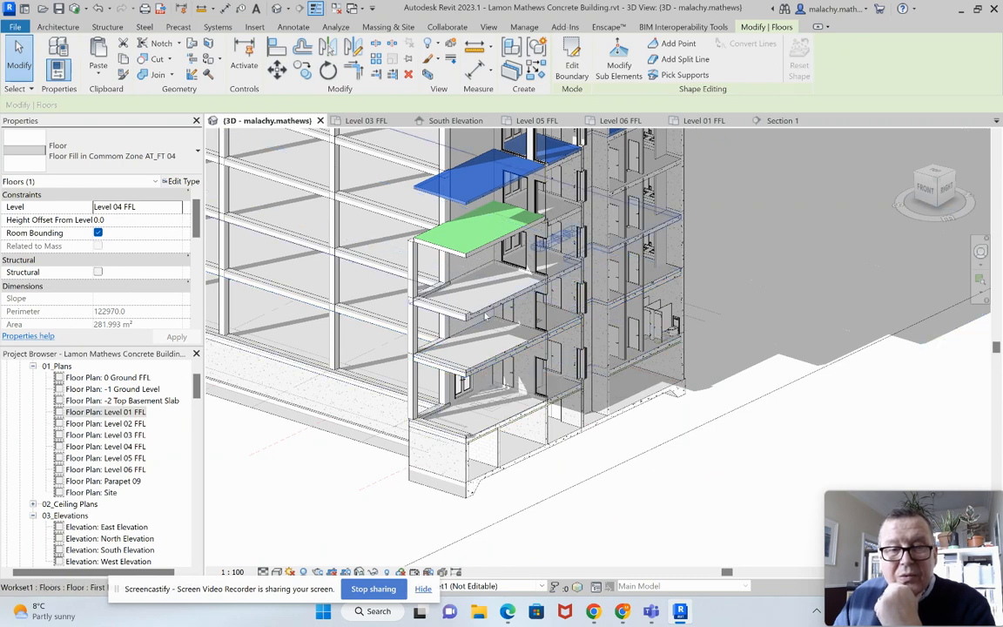
- Paste another copy of the floor fill aligned to Level 02 FFL and clear the selection
{"action": "left_click", "coordinate": [98, 75]}
{"action": "left_click", "coordinate": [71, 122]}
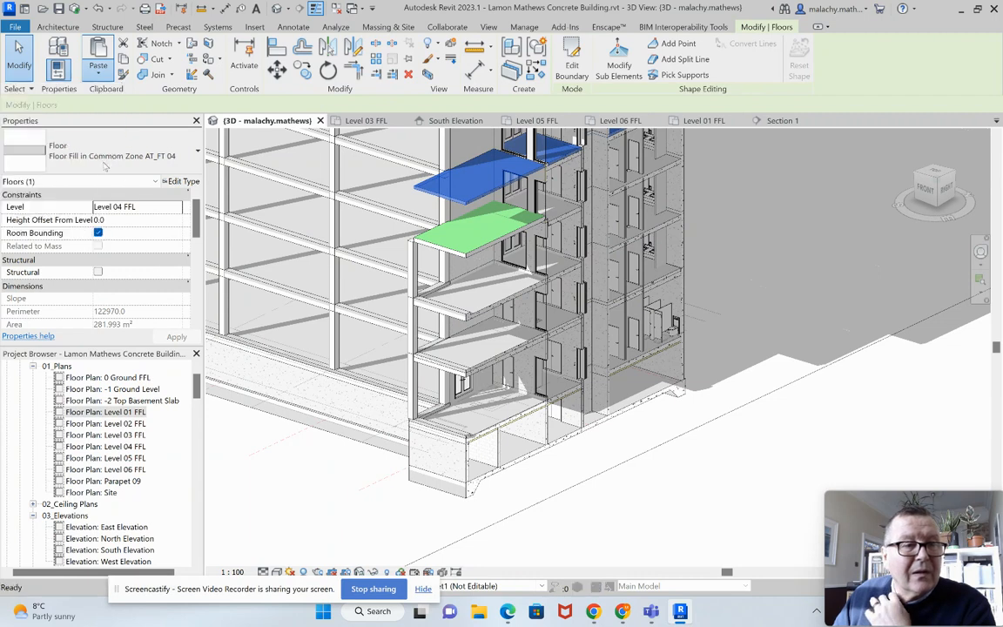
{"action": "left_click", "coordinate": [451, 270]}
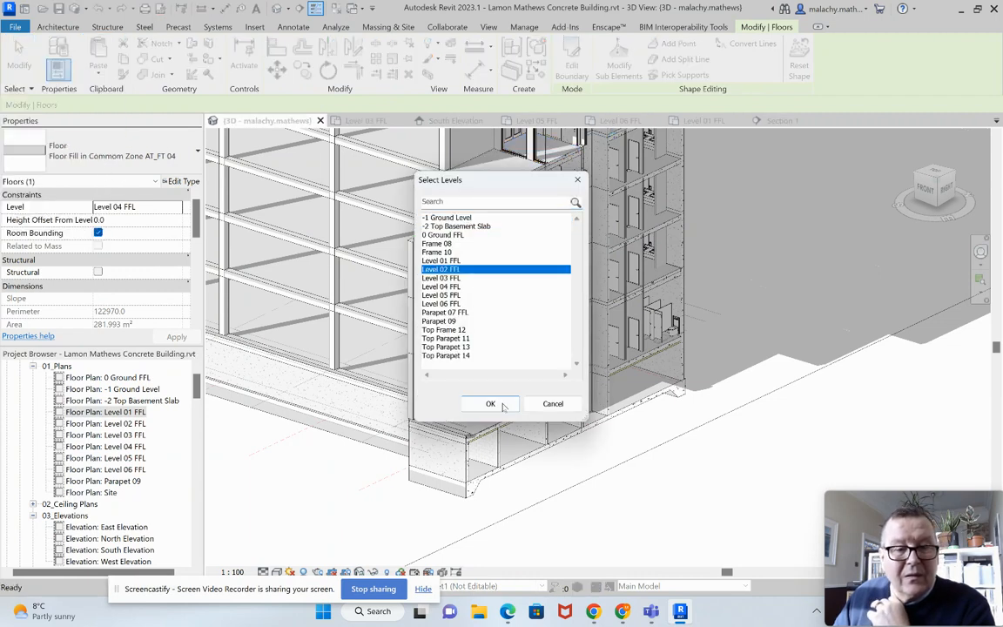
{"action": "left_click", "coordinate": [503, 406]}
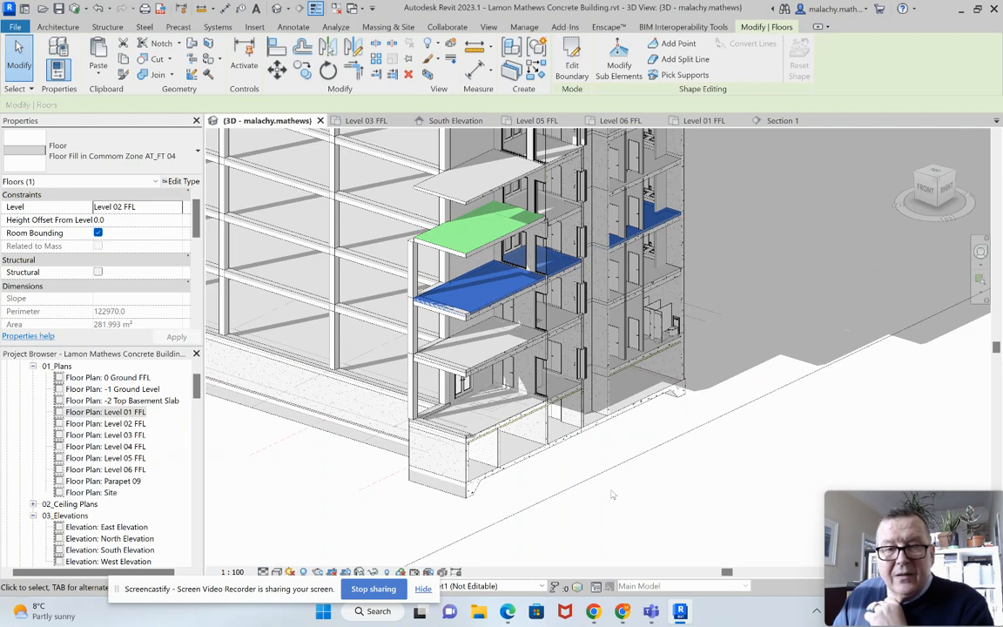
{"action": "key", "text": "Escape"}
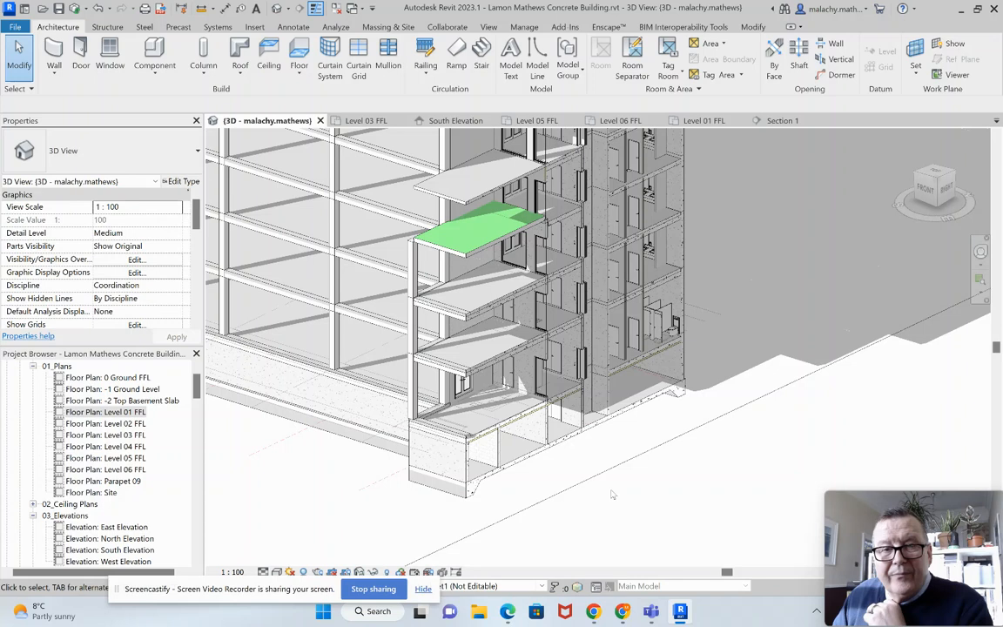
- In the Level 04 FFL floor plan, edit the floor fill's boundary so it closes along the external wall in front of the lift lobby
{"action": "left_click", "coordinate": [468, 208]}
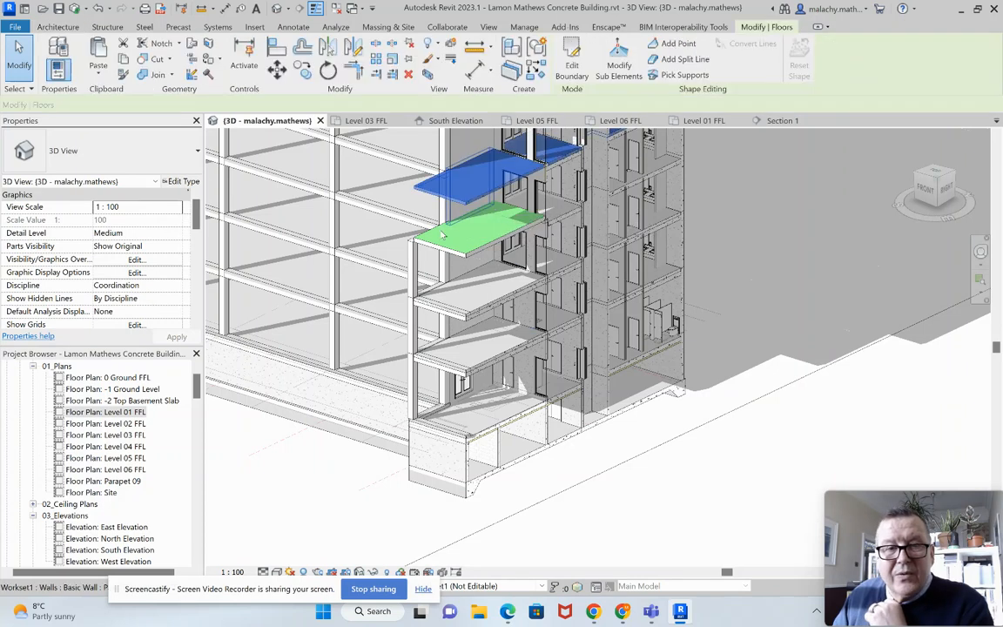
{"action": "double_click", "coordinate": [130, 446]}
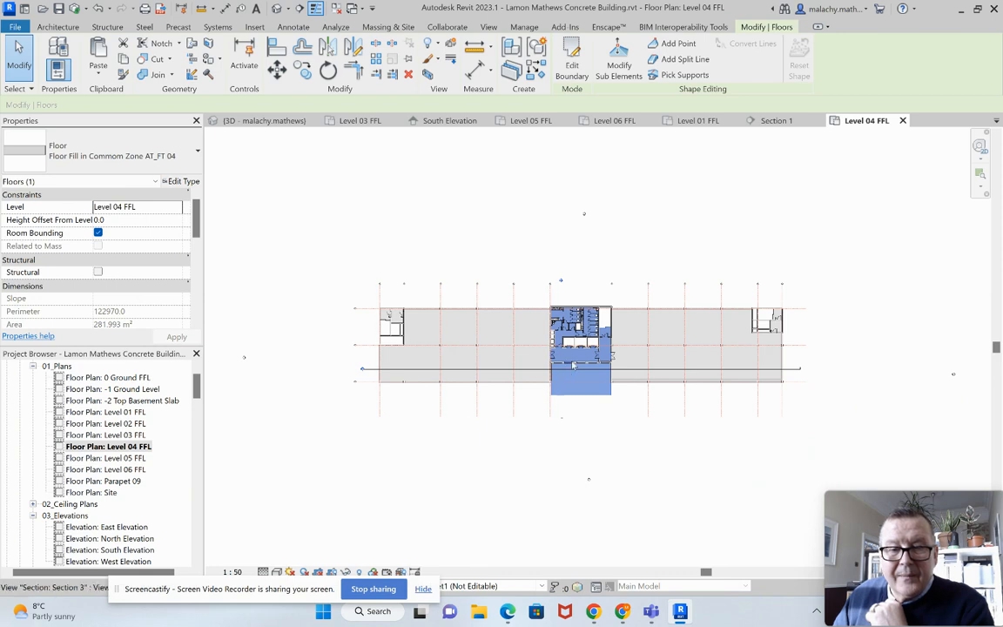
{"action": "scroll", "coordinate": [575, 355], "scroll_direction": "up", "scroll_amount": 4}
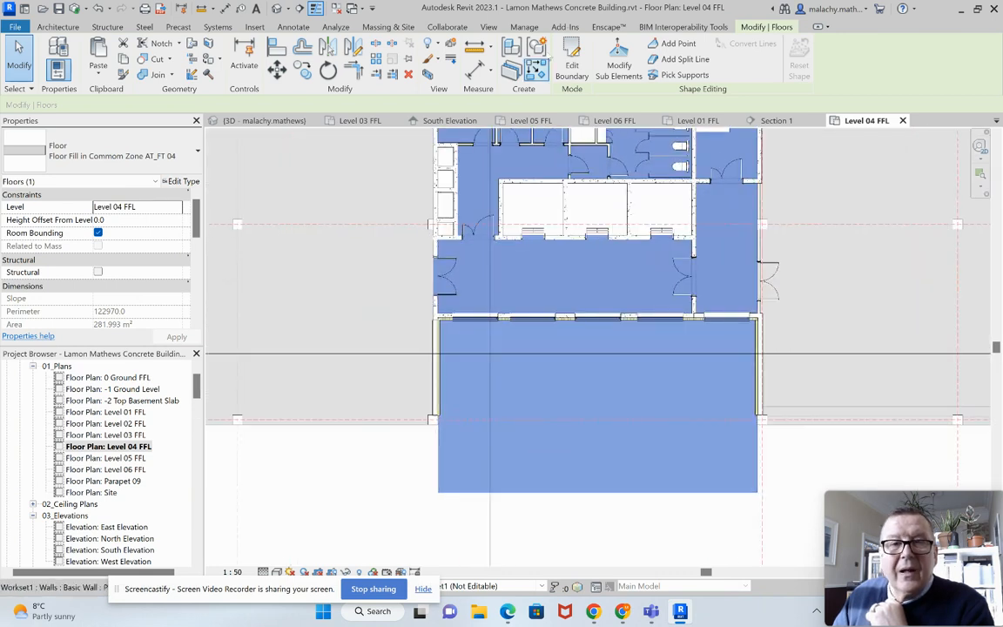
{"action": "left_click", "coordinate": [572, 70]}
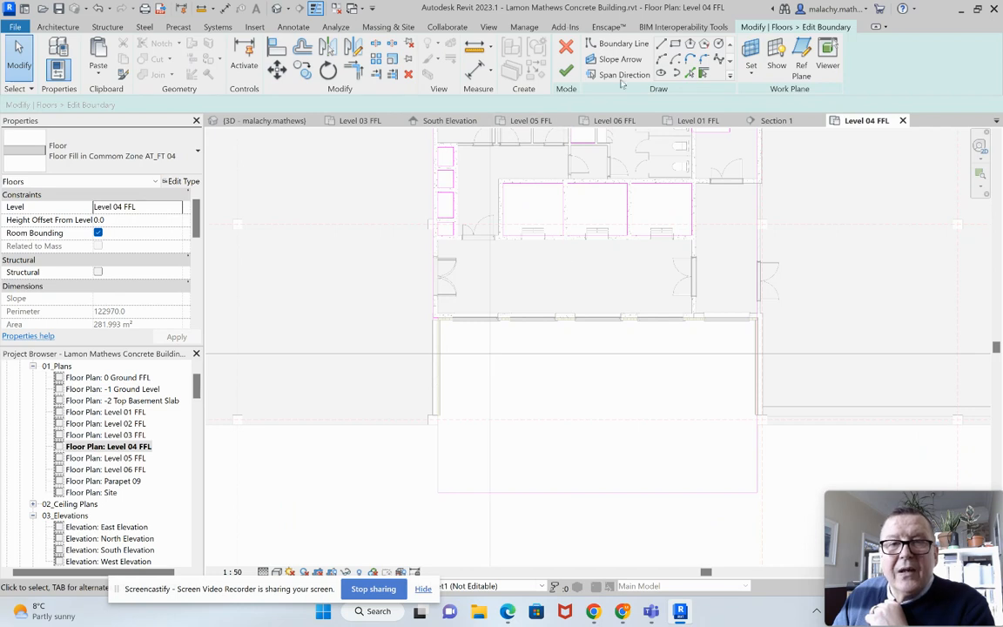
{"action": "left_click", "coordinate": [355, 72]}
{"action": "scroll", "coordinate": [444, 286], "scroll_direction": "up", "scroll_amount": 5}
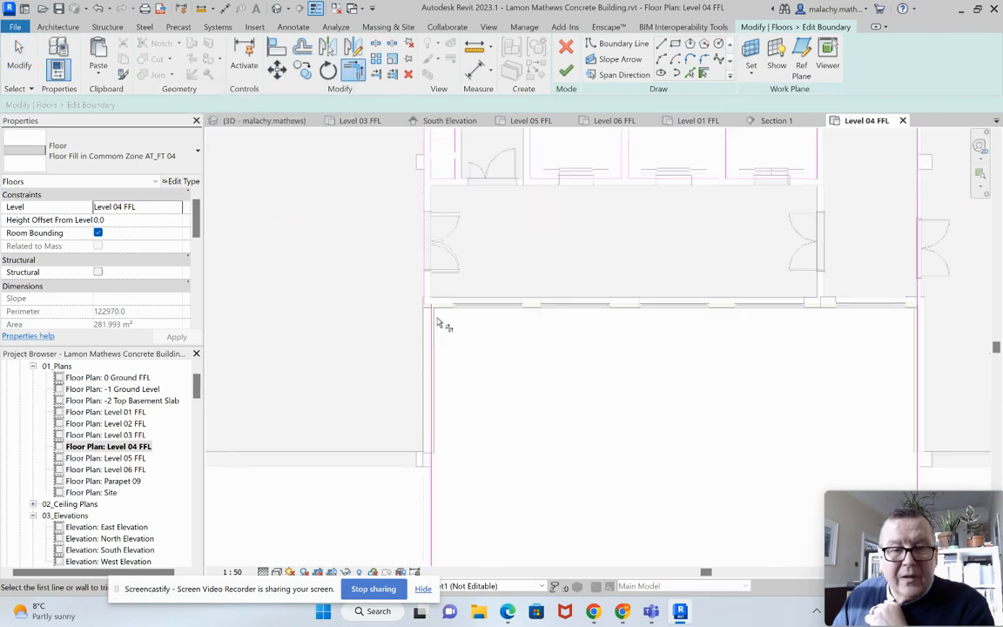
{"action": "scroll", "coordinate": [522, 349], "scroll_direction": "down", "scroll_amount": 5}
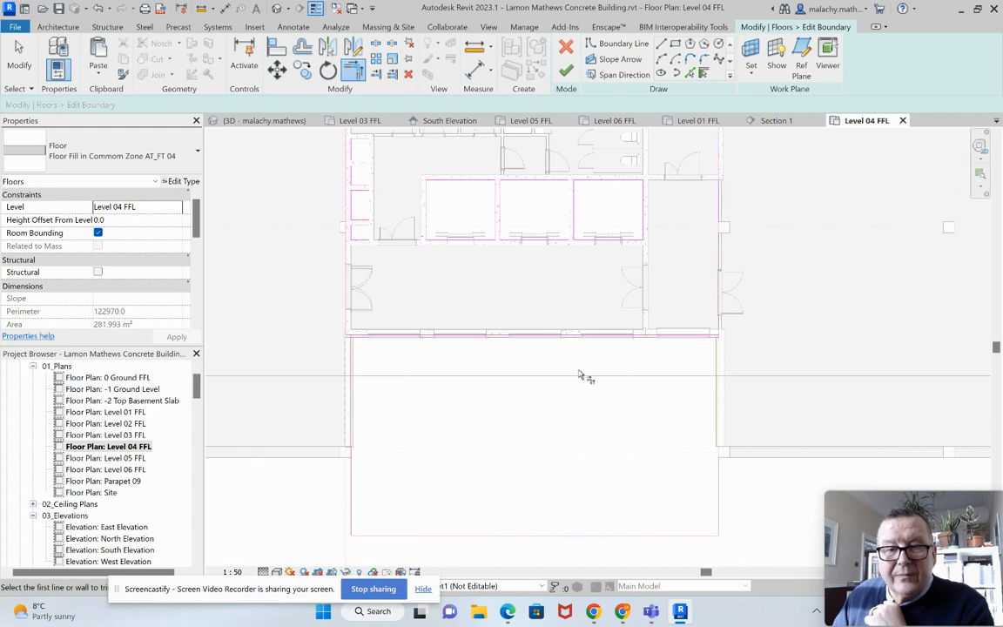
{"action": "key", "text": "Escape"}
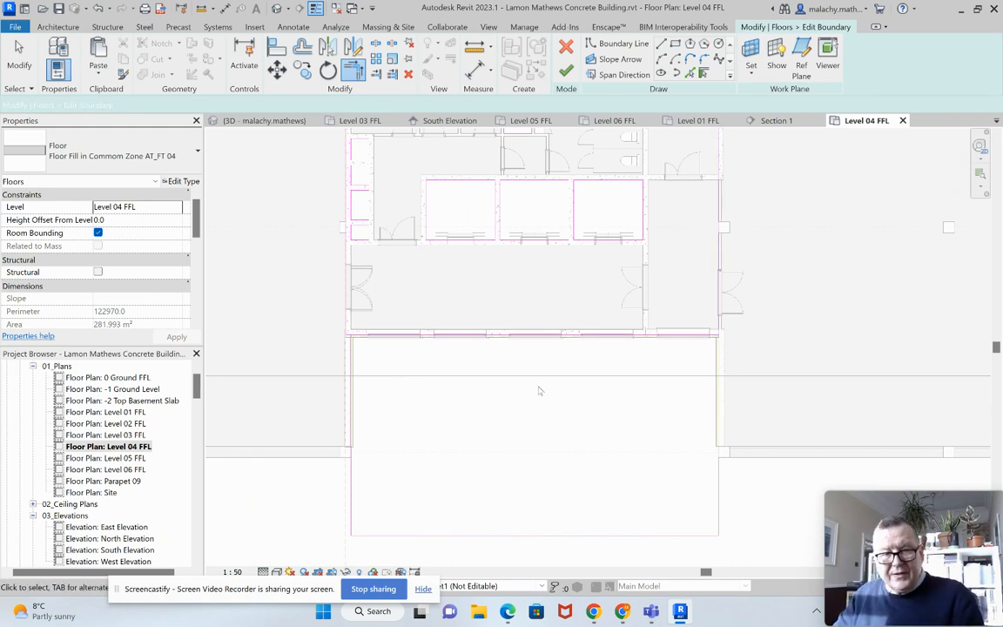
- Delete the leftover boundary lines beyond the lobby's external wall and finish the Level 04 floor fill without attaching walls
{"action": "left_click", "coordinate": [352, 512]}
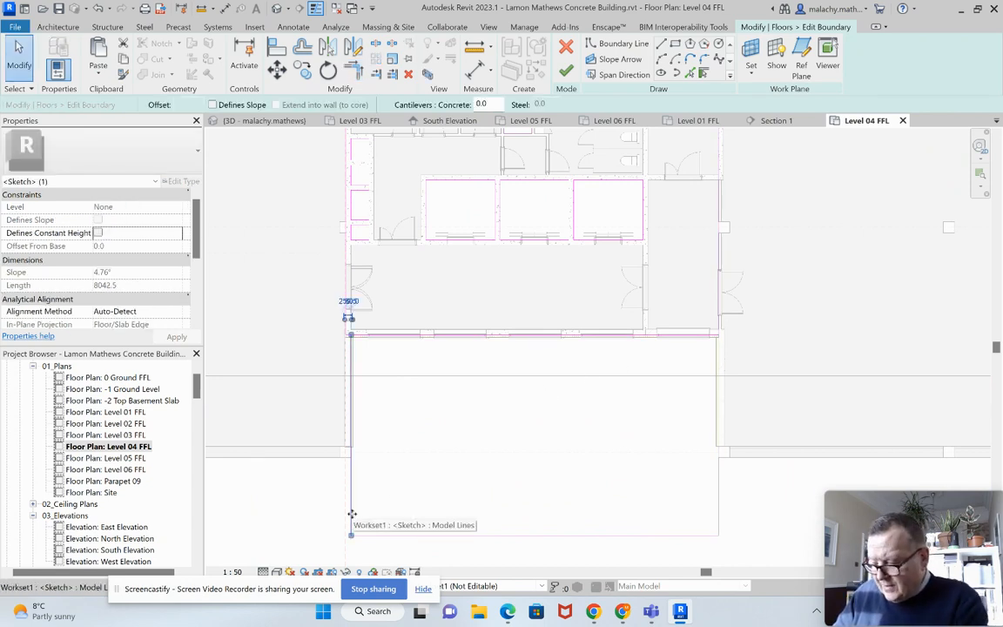
{"action": "key", "text": "Escape"}
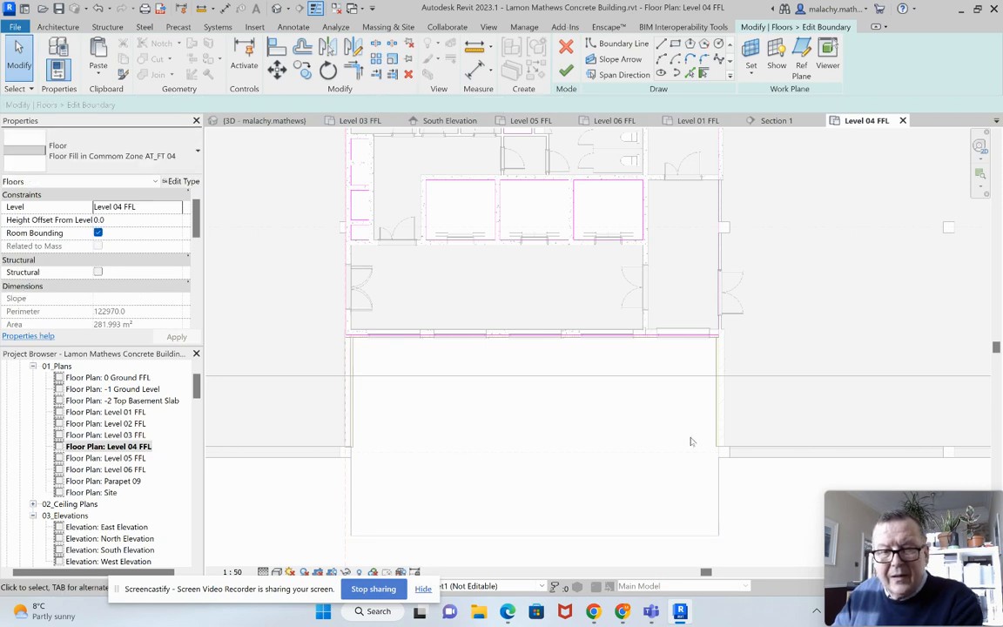
{"action": "left_click", "coordinate": [566, 71]}
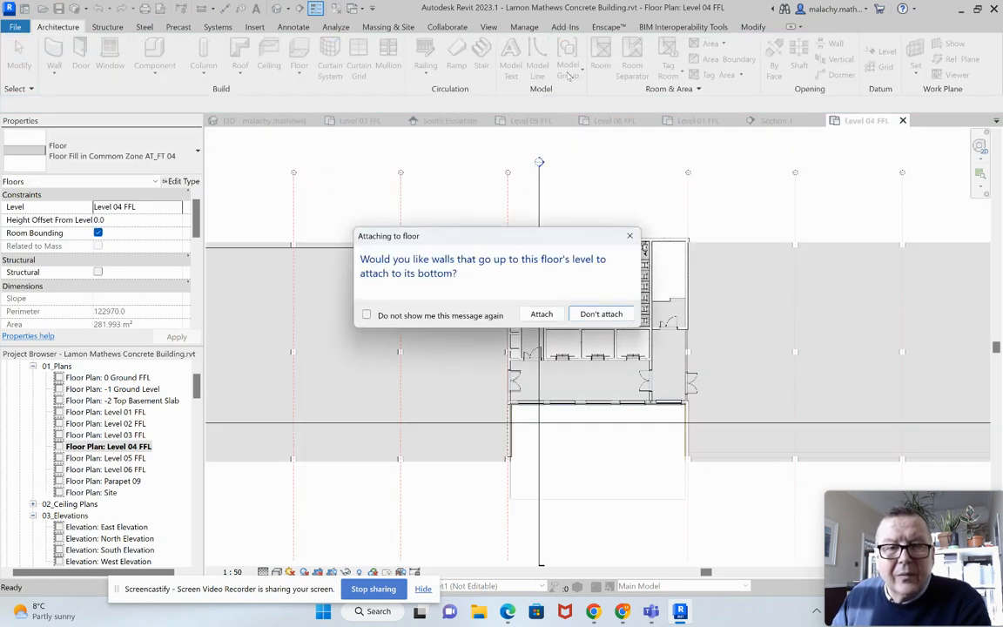
{"action": "left_click", "coordinate": [600, 315]}
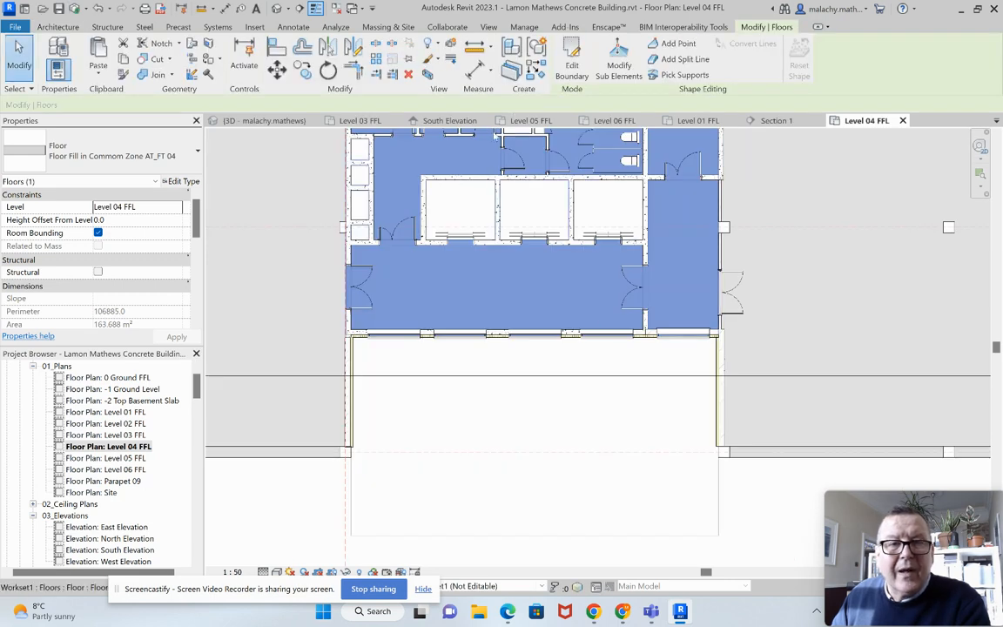
- In the 3D view, copy the reshaped Level 04 floor fill and paste it aligned to Level 05 FFL and Level 06 FFL
{"action": "left_click", "coordinate": [774, 121]}
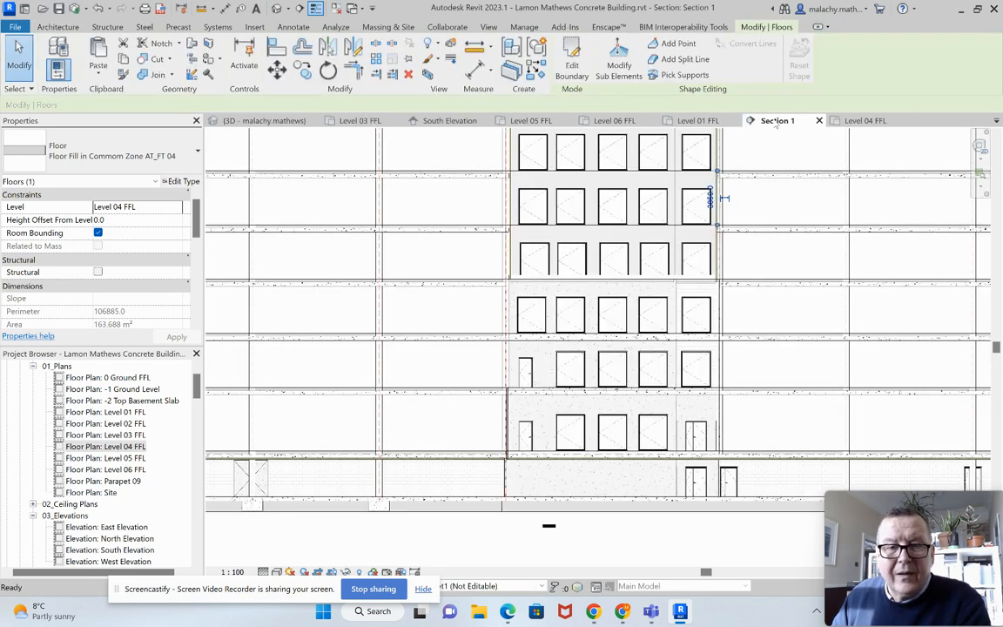
{"action": "left_click", "coordinate": [281, 122]}
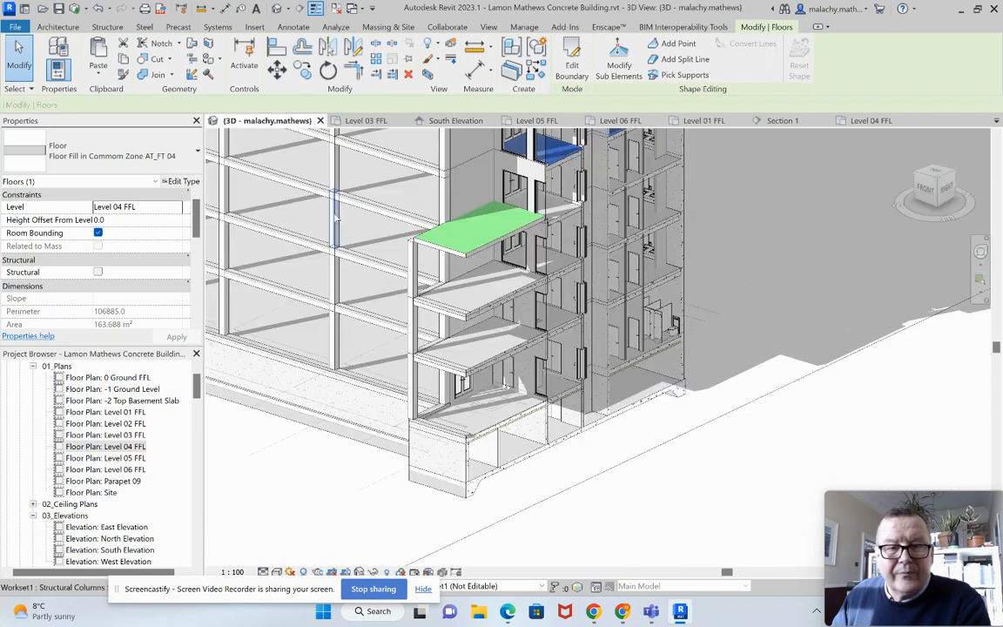
{"action": "middle_click_drag", "start_coordinate": [493, 208], "coordinate": [434, 394]}
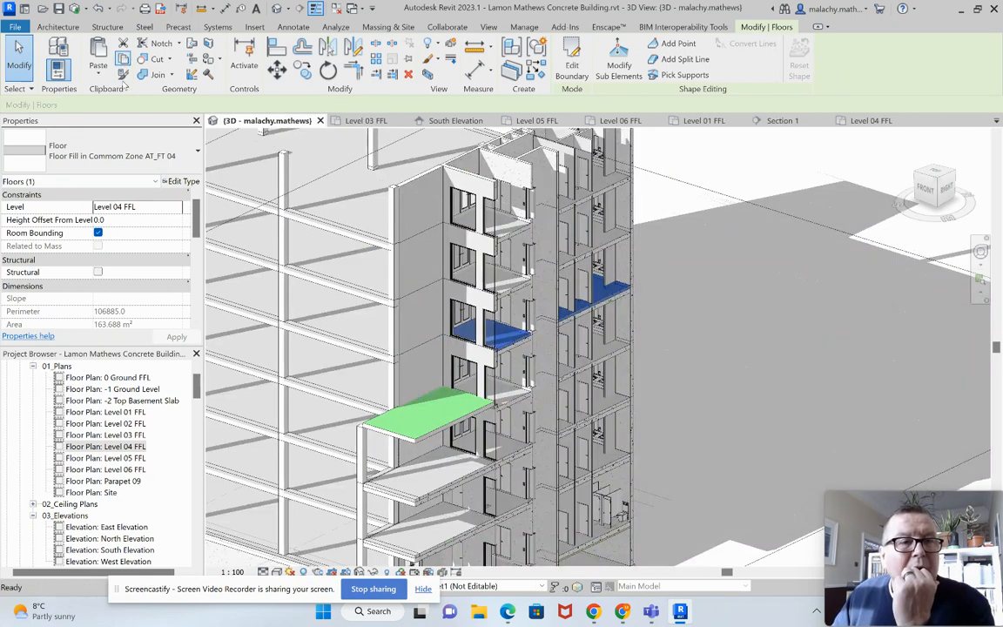
{"action": "left_click", "coordinate": [99, 74]}
{"action": "left_click", "coordinate": [77, 122]}
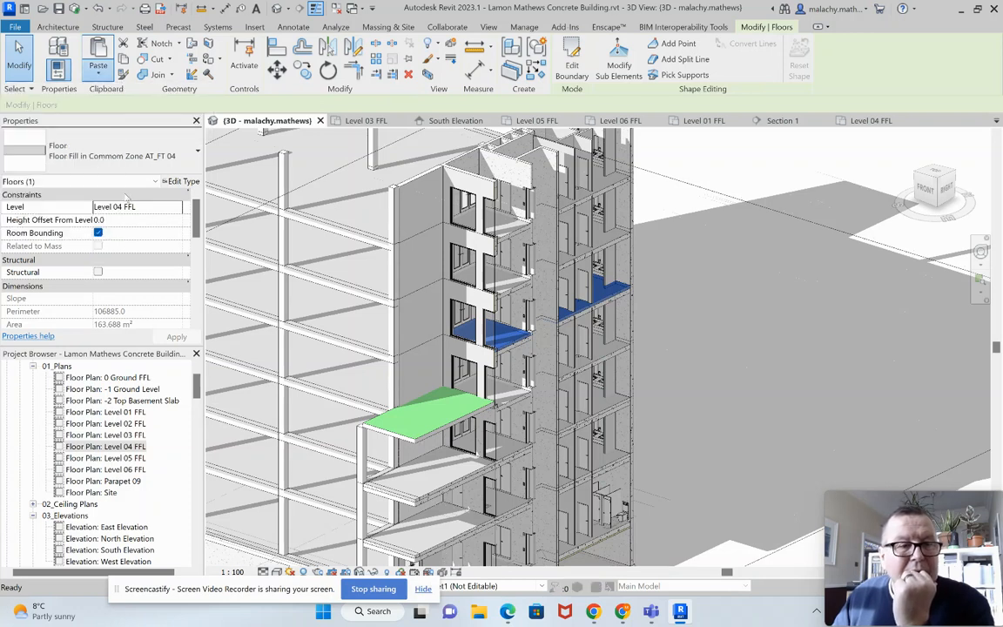
{"action": "left_click", "coordinate": [461, 296]}
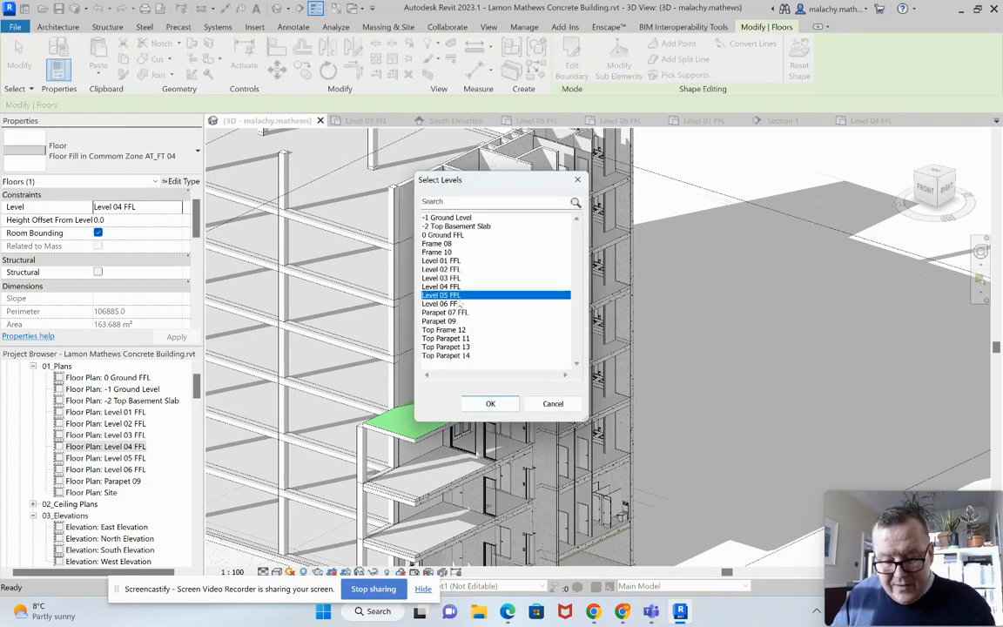
{"action": "left_click", "coordinate": [444, 304], "text": "ctrl"}
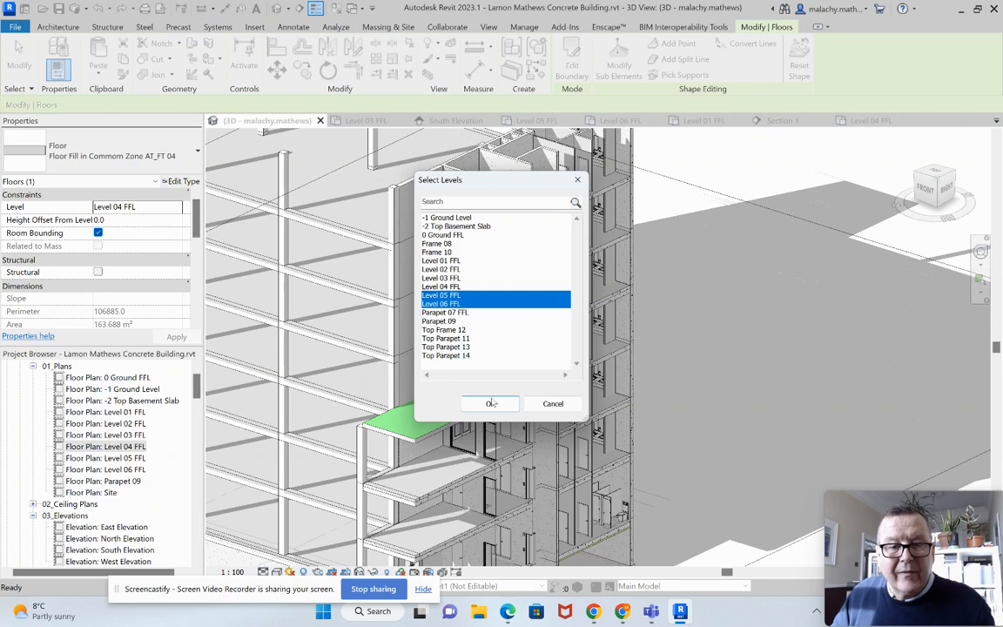
{"action": "left_click", "coordinate": [490, 404]}
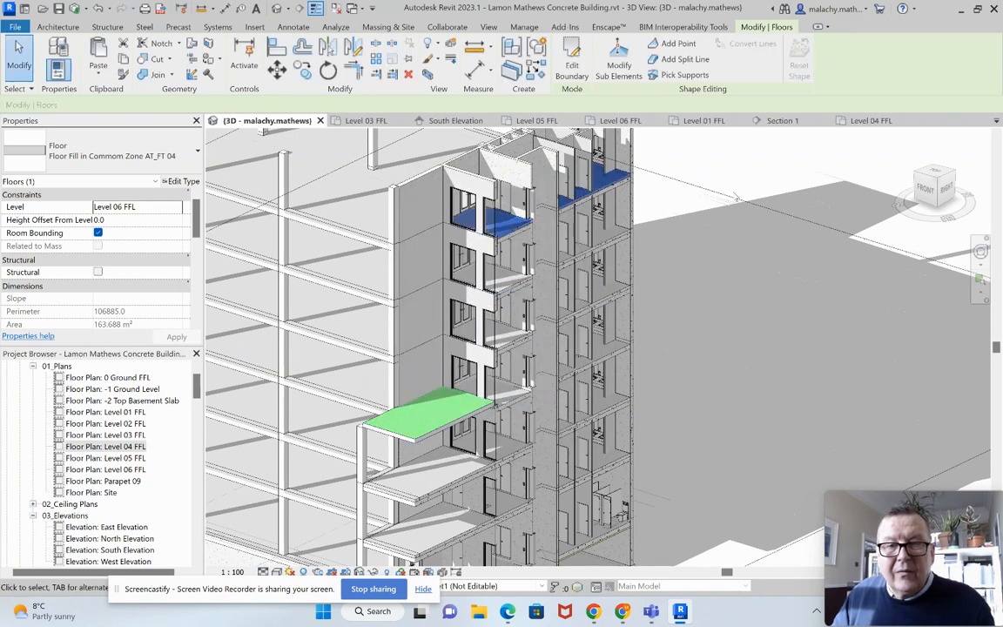
- Paste another copy of the floor fill aligned to Level 03 FFL and clear the selection
{"action": "left_click", "coordinate": [706, 201]}
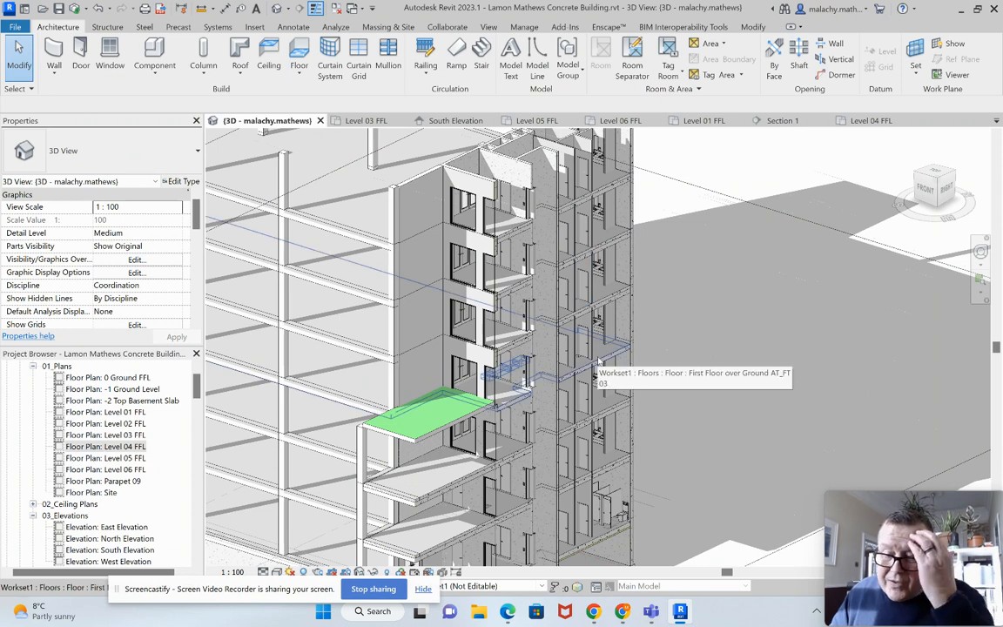
{"action": "middle_click_drag", "start_coordinate": [599, 361], "coordinate": [599, 408], "text": "shift"}
{"action": "scroll", "coordinate": [550, 356], "scroll_direction": "up", "scroll_amount": 1}
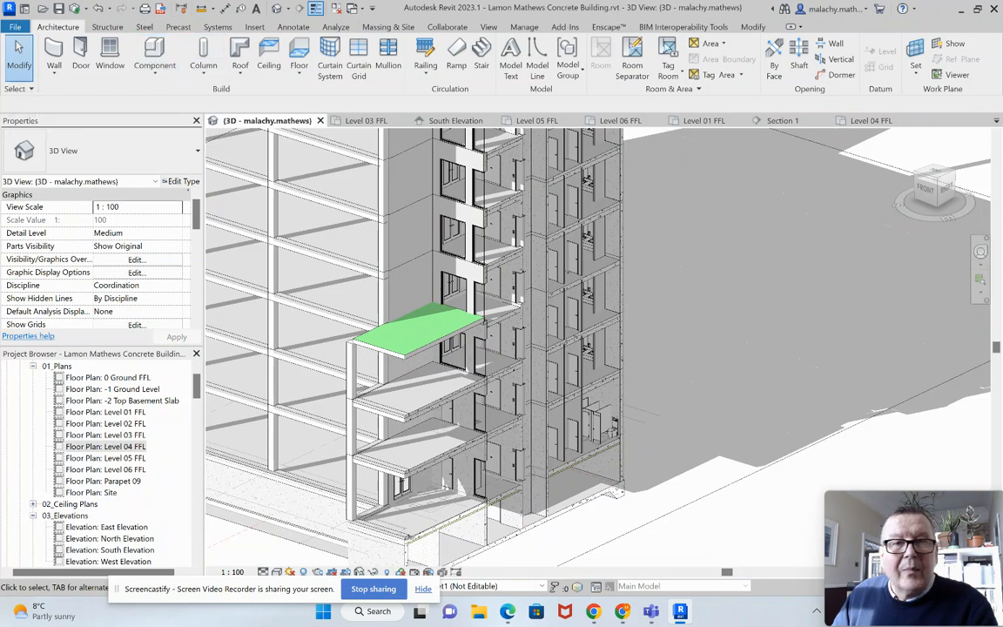
{"action": "left_click", "coordinate": [754, 26]}
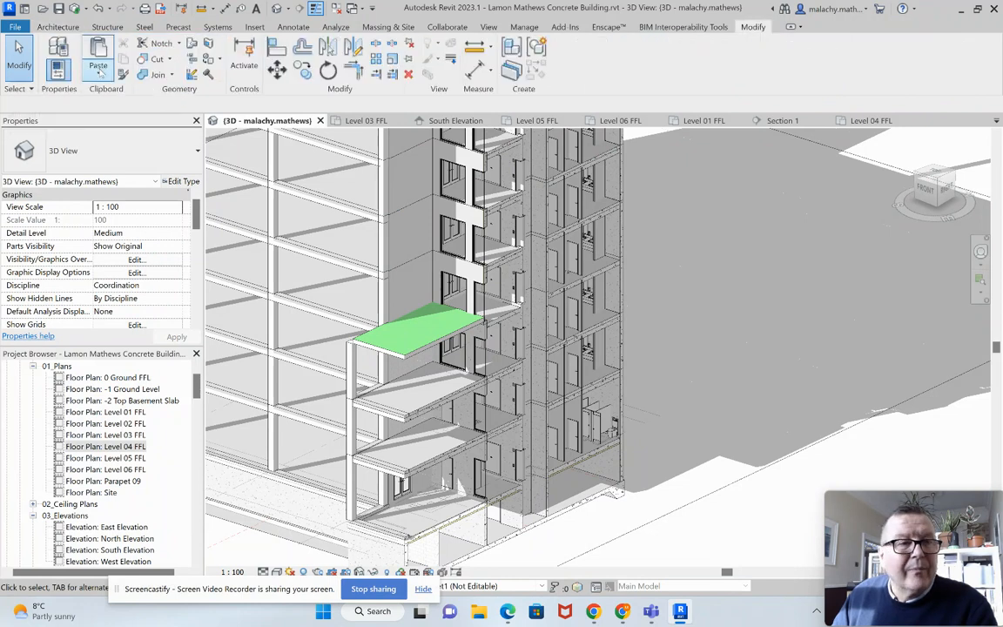
{"action": "left_click", "coordinate": [92, 75]}
{"action": "left_click", "coordinate": [84, 122]}
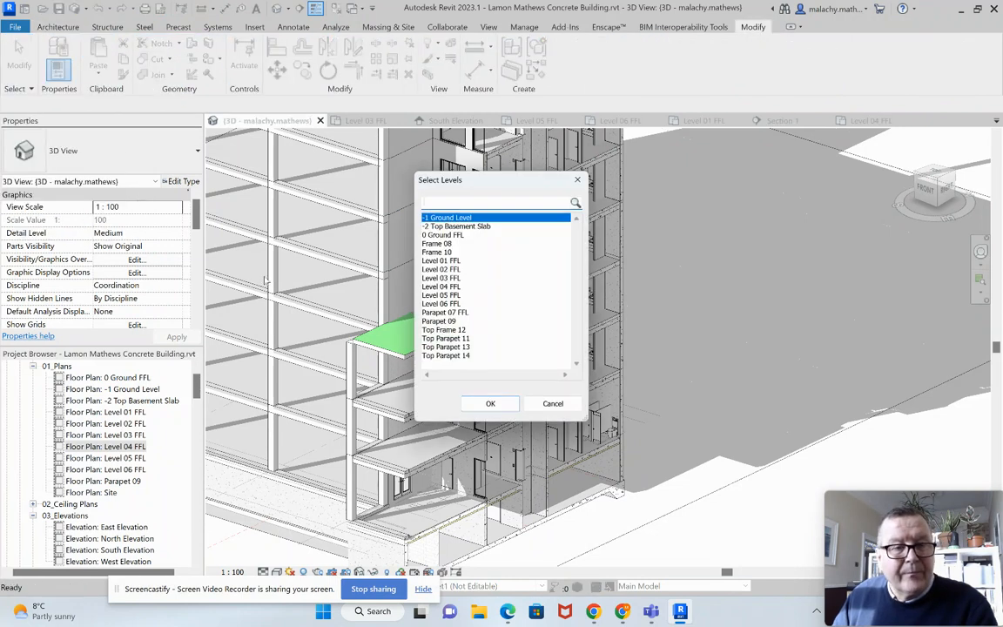
{"action": "left_click", "coordinate": [441, 278]}
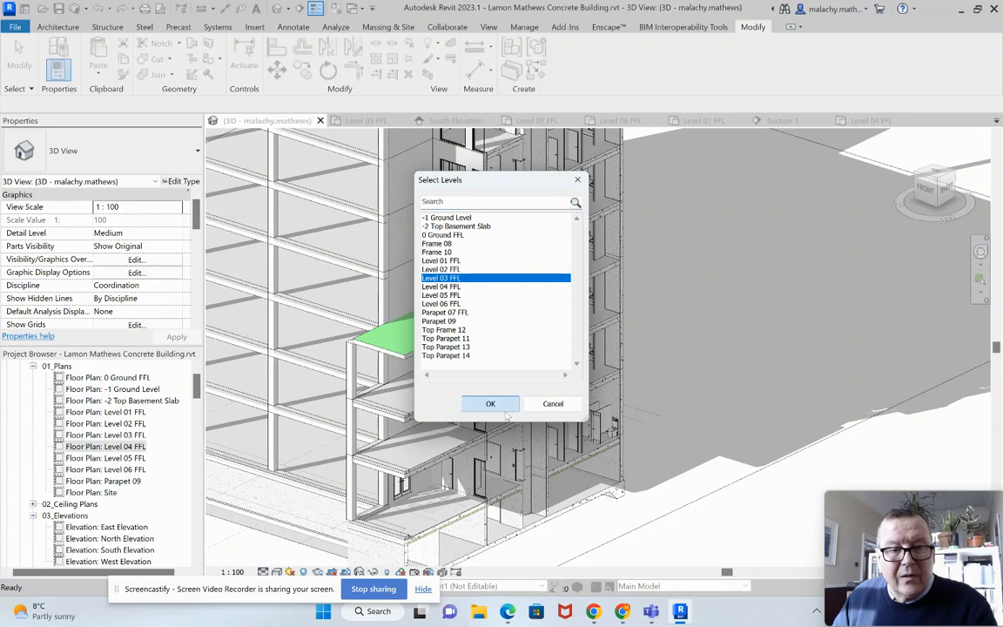
{"action": "left_click", "coordinate": [490, 404]}
{"action": "left_click", "coordinate": [720, 534]}
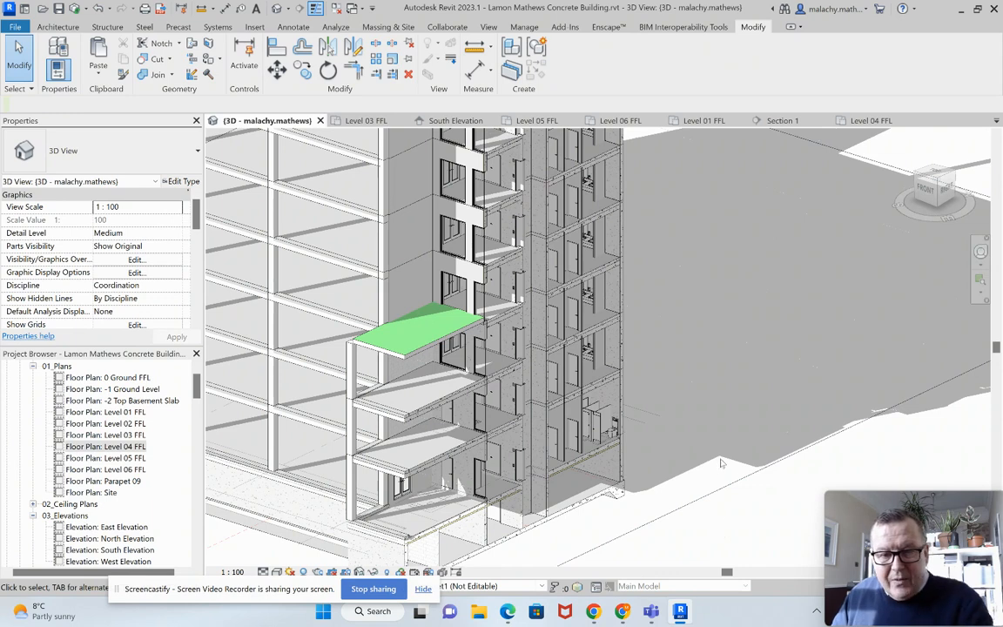
- Review the whole building in 3D, and examine the stair cores at both ends in the Level 03 FFL floor plan
{"action": "scroll", "coordinate": [720, 463], "scroll_direction": "down", "scroll_amount": 5}
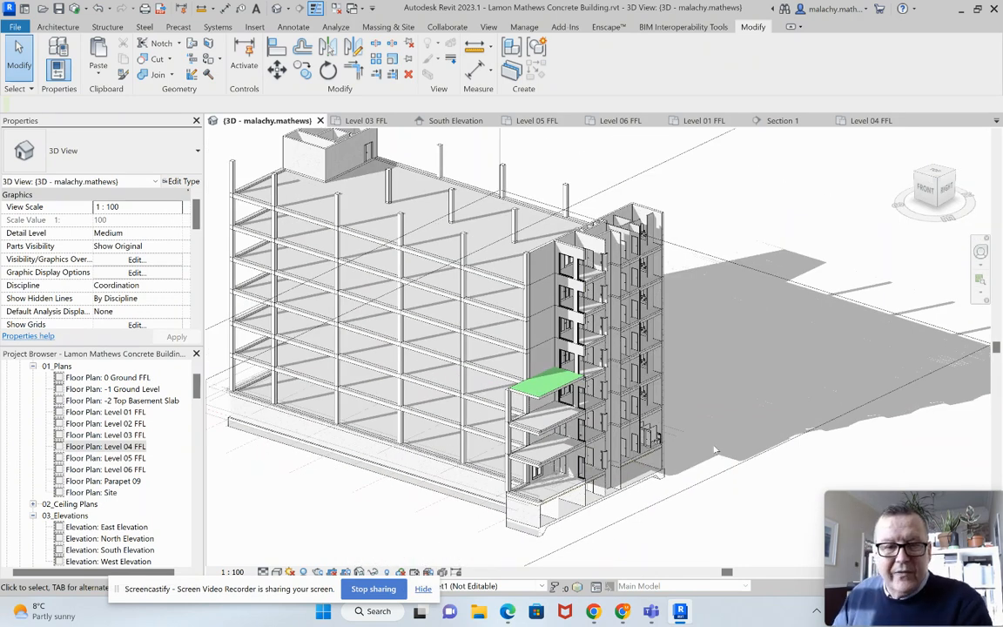
{"action": "scroll", "coordinate": [715, 450], "scroll_direction": "down", "scroll_amount": 1}
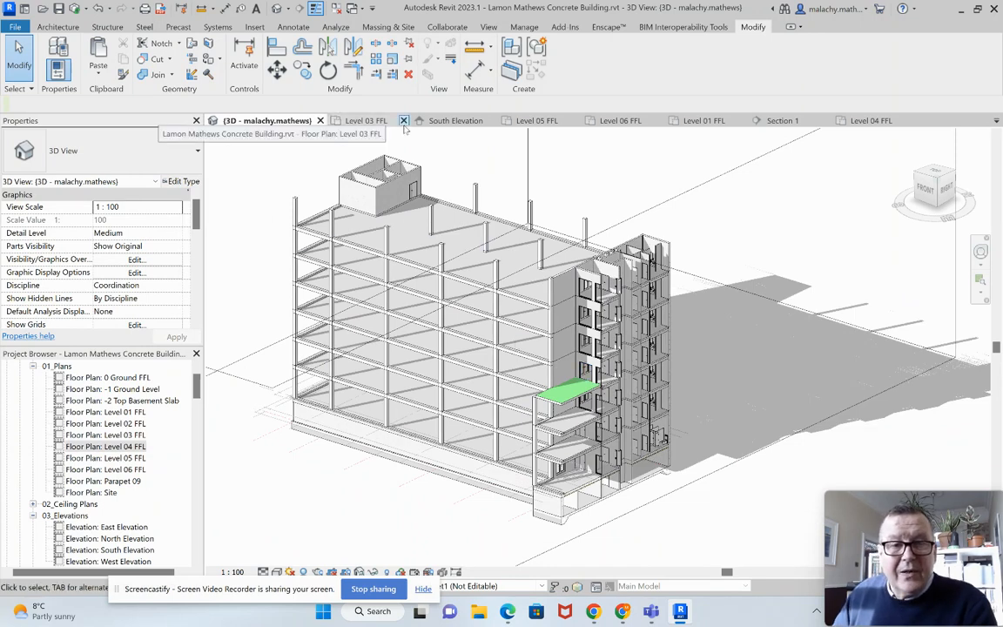
{"action": "left_click", "coordinate": [364, 121]}
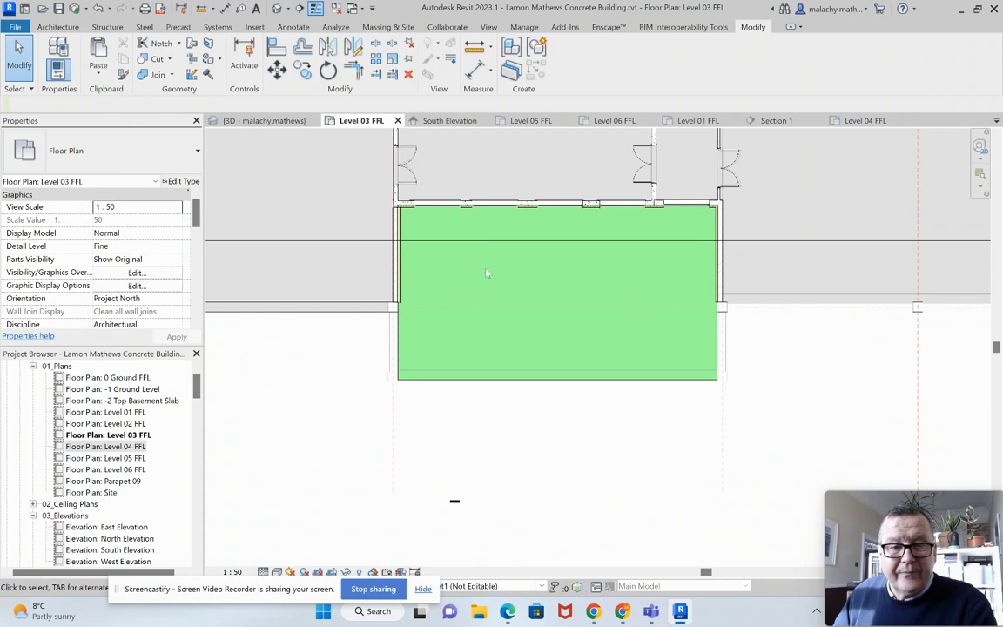
{"action": "scroll", "coordinate": [487, 273], "scroll_direction": "down", "scroll_amount": 5}
{"action": "scroll", "coordinate": [391, 282], "scroll_direction": "down", "scroll_amount": 3}
{"action": "middle_click_drag", "start_coordinate": [392, 282], "coordinate": [680, 456]}
{"action": "middle_click_drag", "start_coordinate": [466, 370], "coordinate": [477, 349]}
{"action": "scroll", "coordinate": [447, 337], "scroll_direction": "up", "scroll_amount": 4}
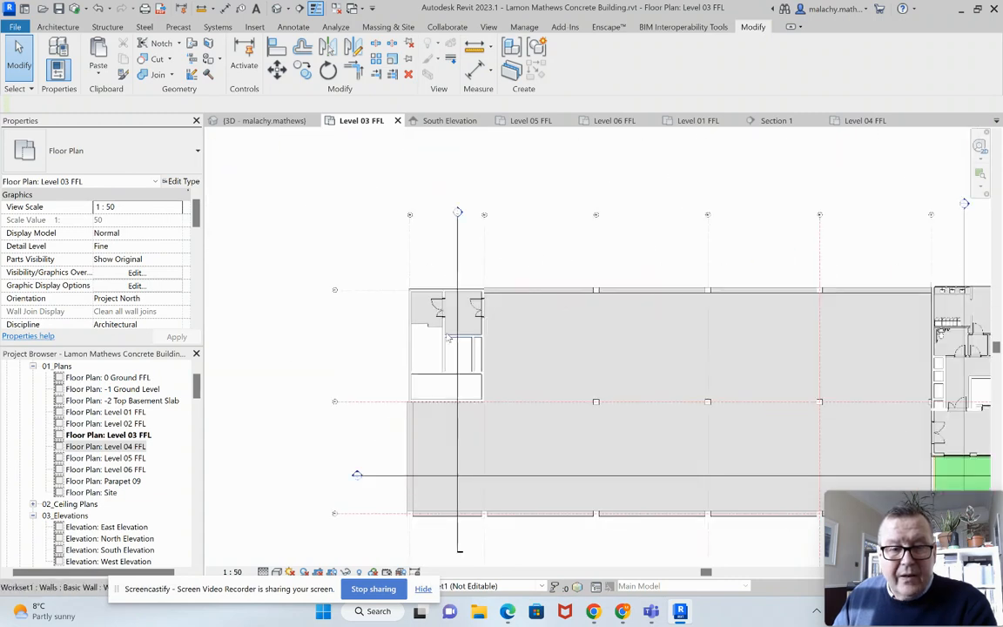
{"action": "scroll", "coordinate": [447, 337], "scroll_direction": "up", "scroll_amount": 5}
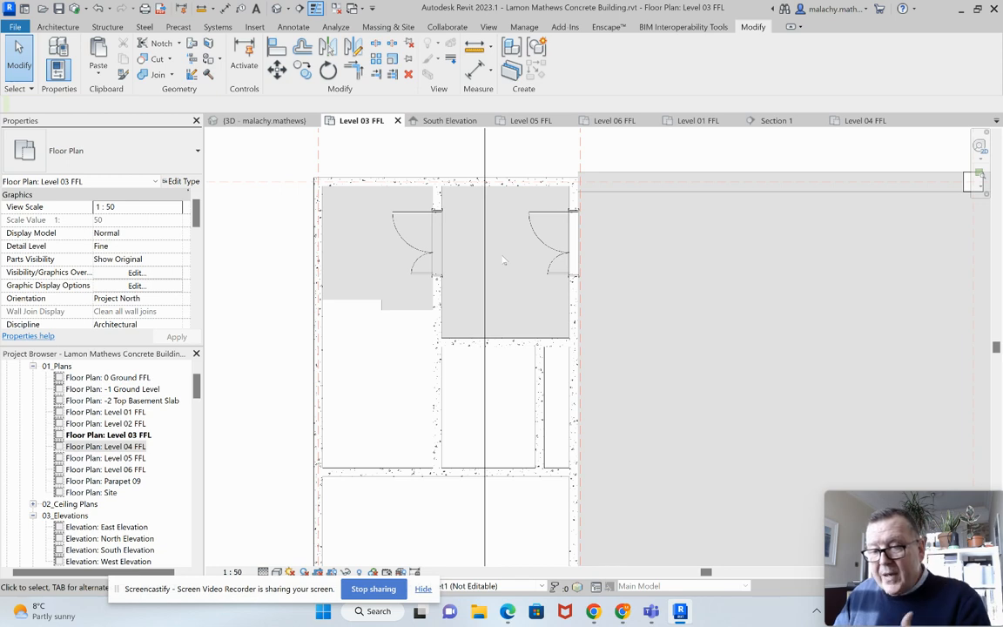
{"action": "scroll", "coordinate": [503, 260], "scroll_direction": "down", "scroll_amount": 5}
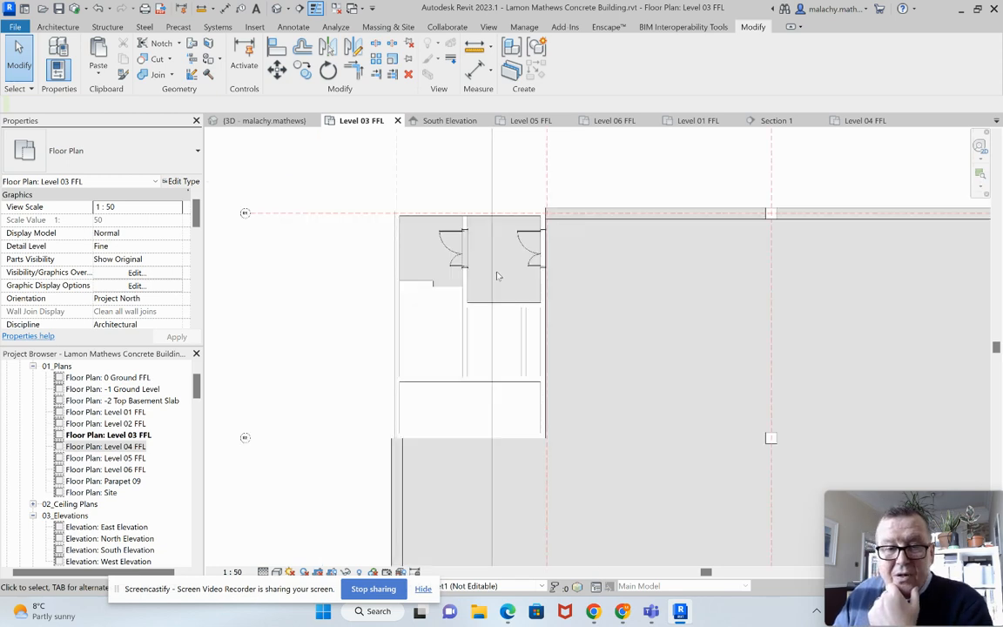
{"action": "scroll", "coordinate": [534, 290], "scroll_direction": "down", "scroll_amount": 2}
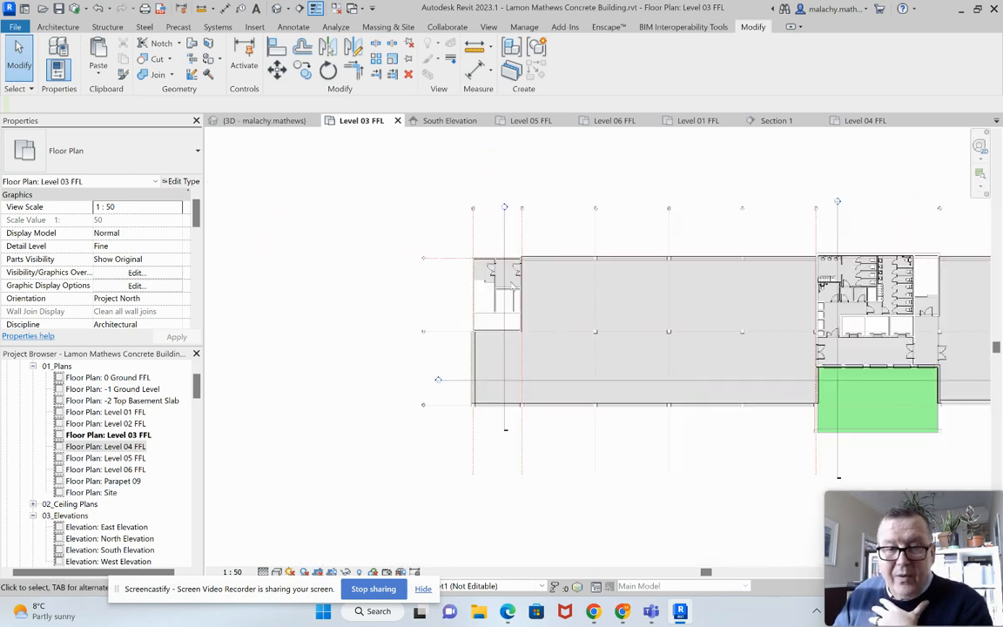
{"action": "middle_click_drag", "start_coordinate": [599, 287], "coordinate": [399, 287]}
{"action": "middle_click_drag", "start_coordinate": [640, 309], "coordinate": [364, 314]}
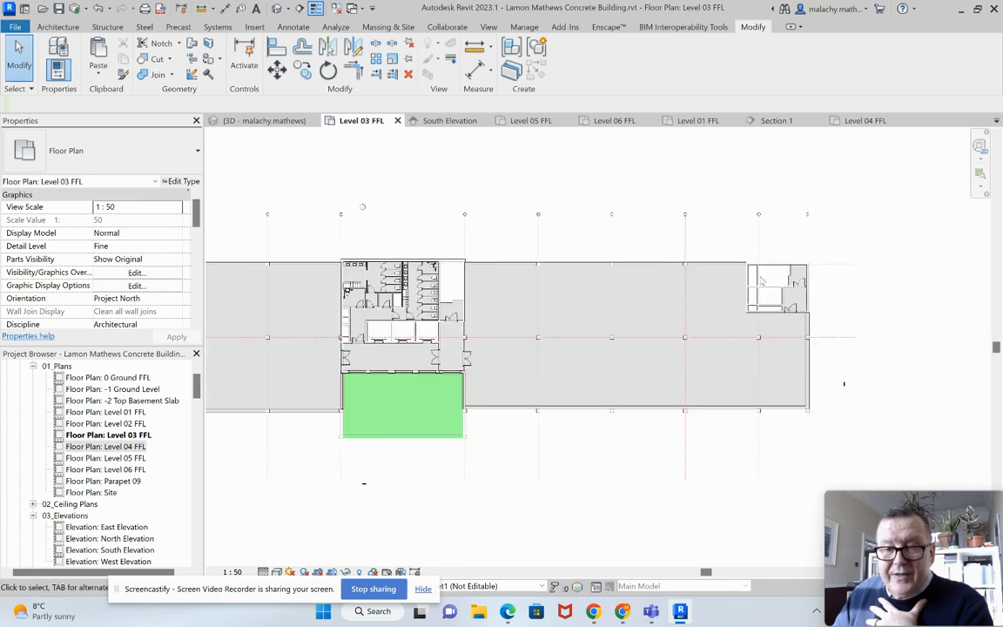
- Start a Floor Fill in Commom Zone AT_FT 04 floor on Level 03 FFL, picking boundary lines around the end stair core's landing and its door opening
{"action": "scroll", "coordinate": [811, 277], "scroll_direction": "up", "scroll_amount": 5}
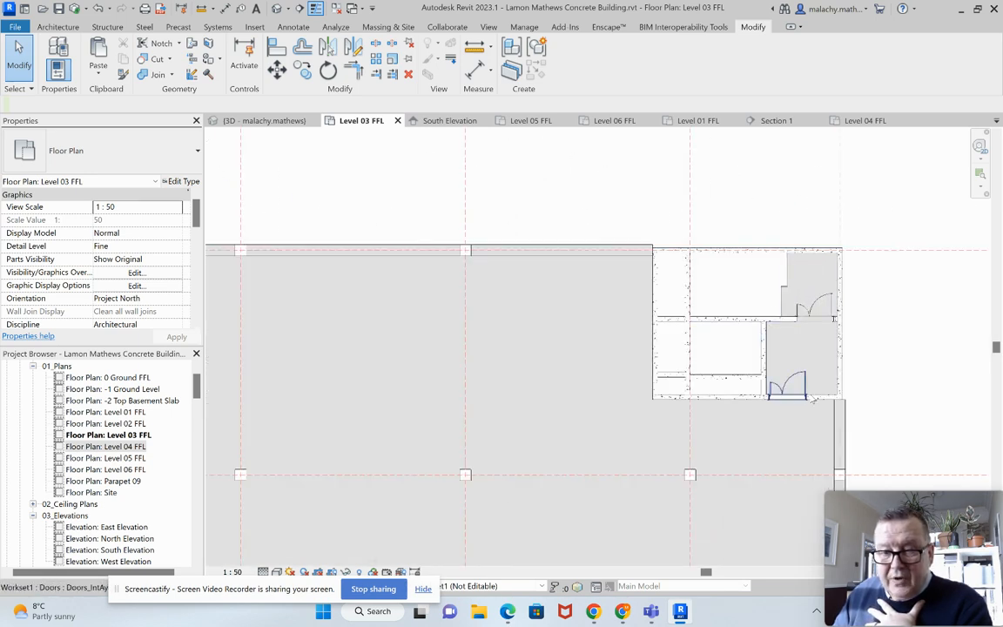
{"action": "scroll", "coordinate": [689, 348], "scroll_direction": "up", "scroll_amount": 3}
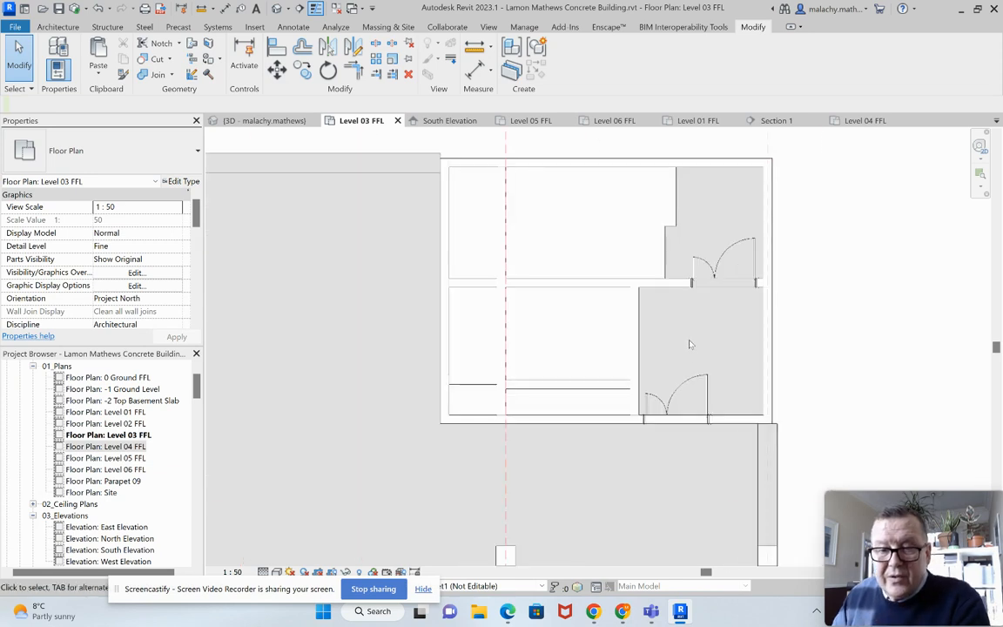
{"action": "scroll", "coordinate": [690, 345], "scroll_direction": "up", "scroll_amount": 1}
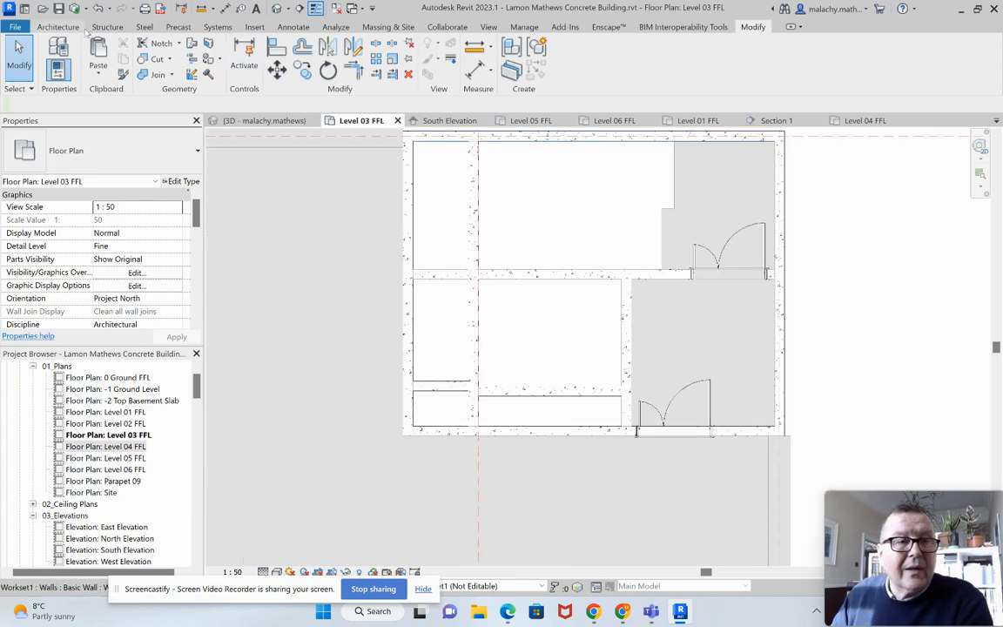
{"action": "left_click", "coordinate": [58, 27]}
{"action": "left_click", "coordinate": [299, 74]}
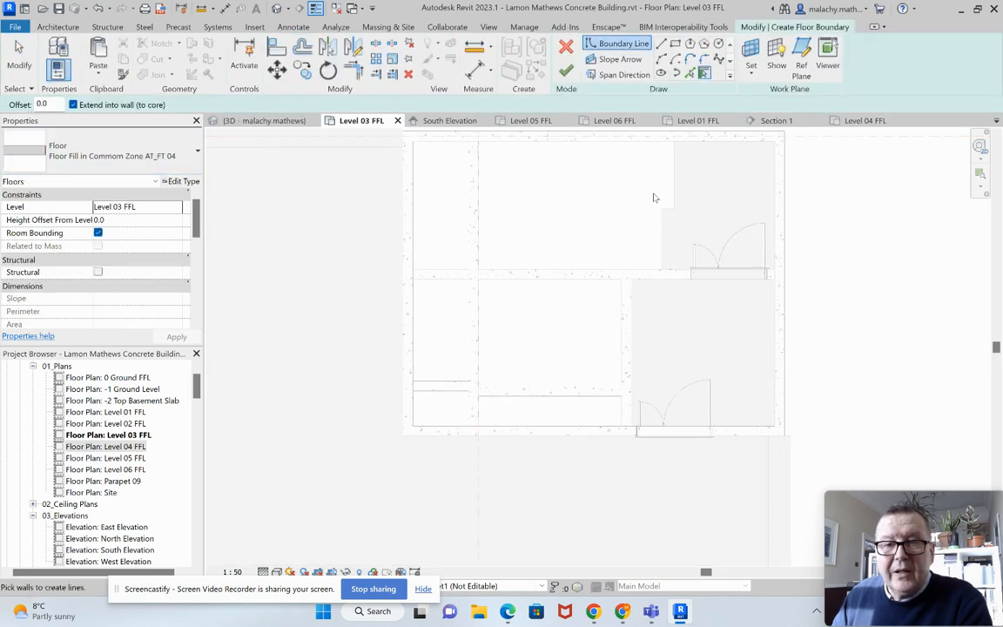
{"action": "left_click", "coordinate": [690, 73]}
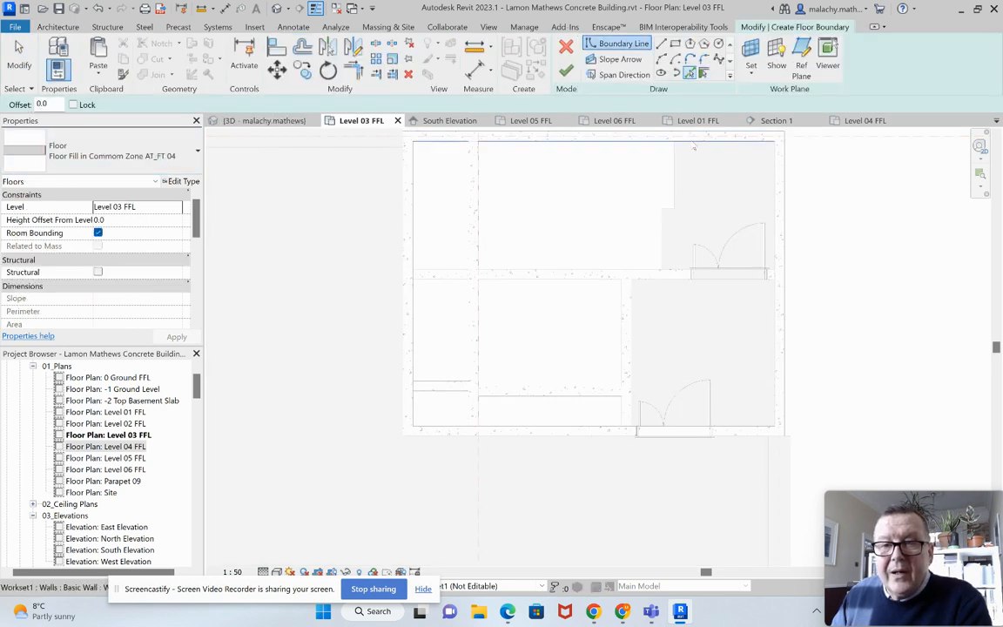
{"action": "left_click", "coordinate": [685, 141]}
{"action": "scroll", "coordinate": [678, 176], "scroll_direction": "up", "scroll_amount": 3}
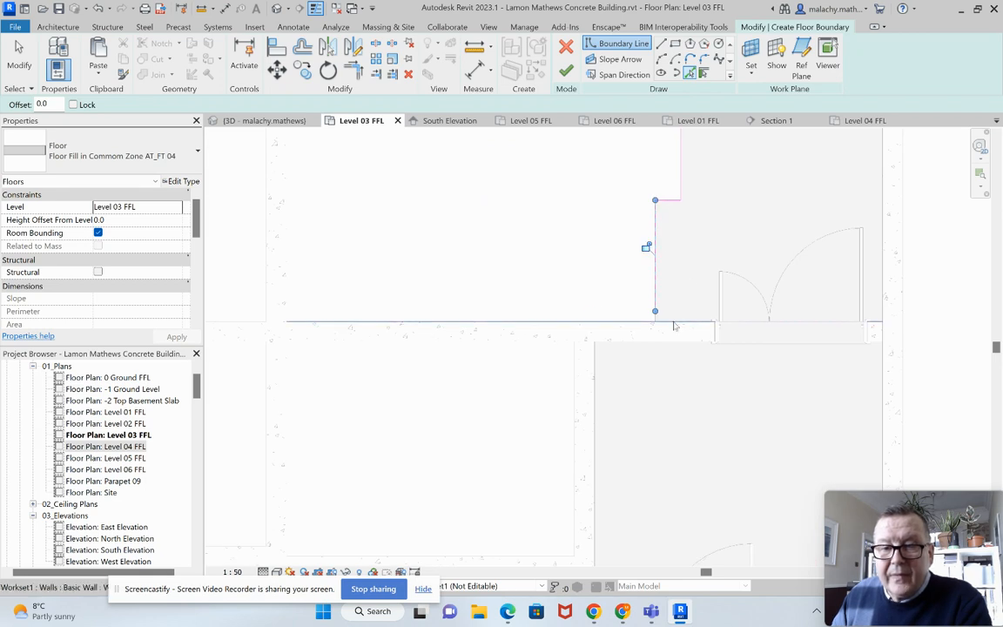
{"action": "scroll", "coordinate": [697, 327], "scroll_direction": "up", "scroll_amount": 3}
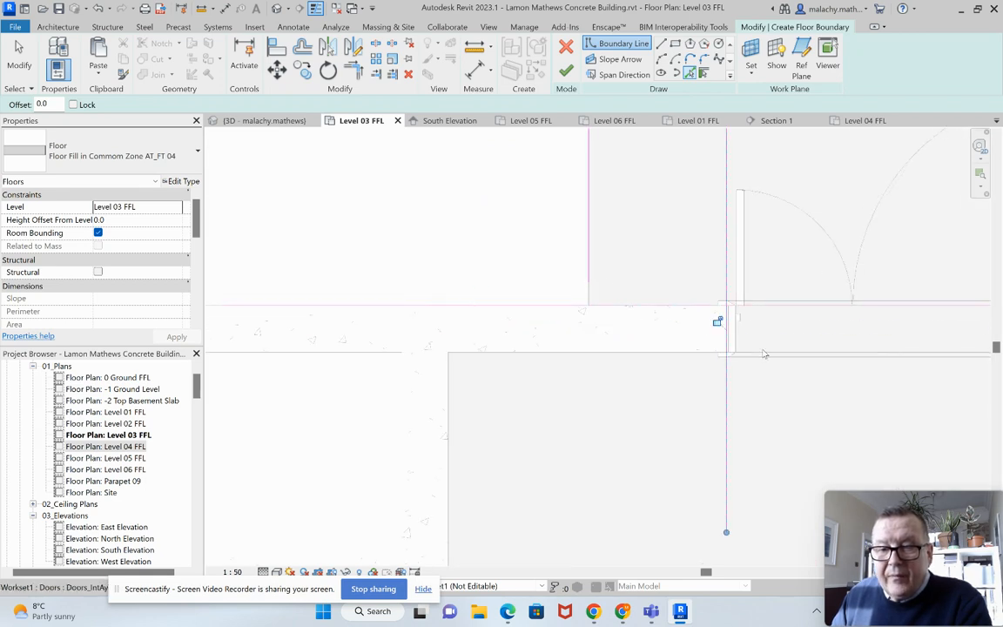
{"action": "middle_click_drag", "start_coordinate": [763, 353], "coordinate": [519, 318]}
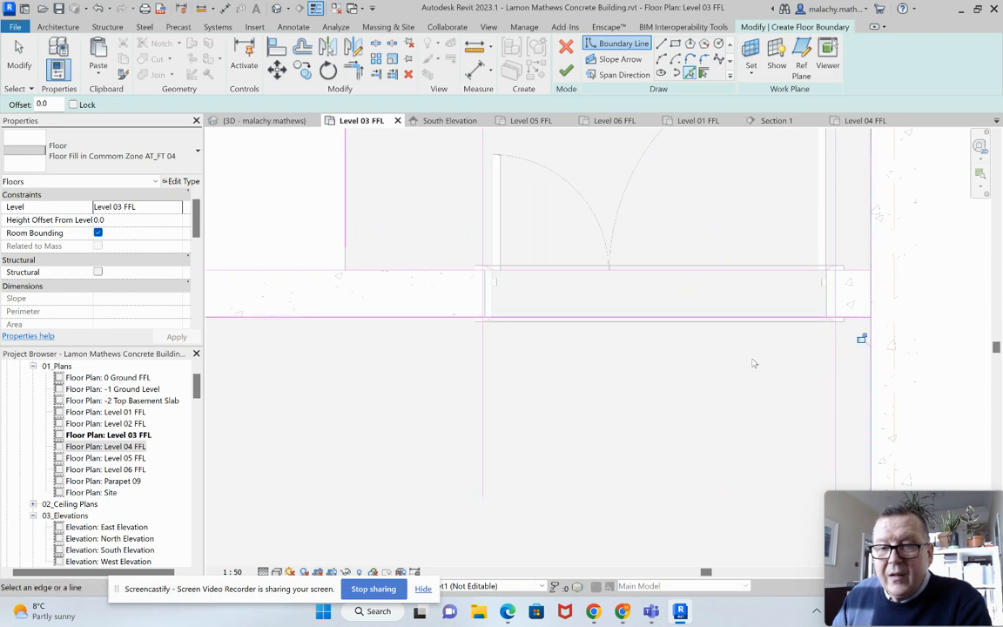
- Pick the remaining boundary lines along the adjoining lobby's walls and around its door opening to the open floor area
{"action": "middle_click_drag", "start_coordinate": [823, 324], "coordinate": [977, 178]}
{"action": "scroll", "coordinate": [915, 218], "scroll_direction": "down", "scroll_amount": 5}
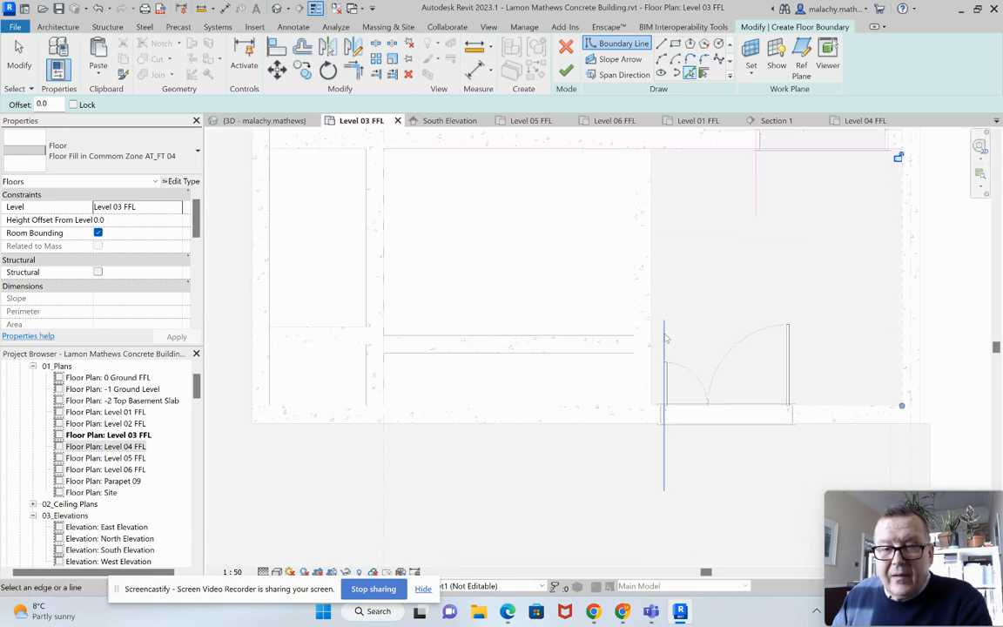
{"action": "scroll", "coordinate": [658, 401], "scroll_direction": "up", "scroll_amount": 5}
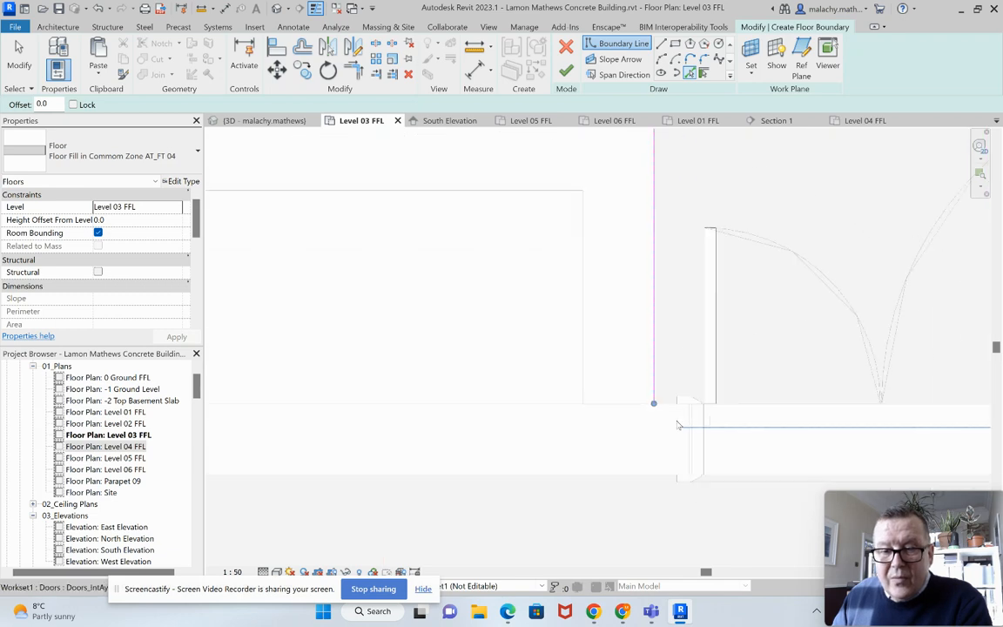
{"action": "left_click", "coordinate": [669, 390]}
{"action": "left_click", "coordinate": [700, 417]}
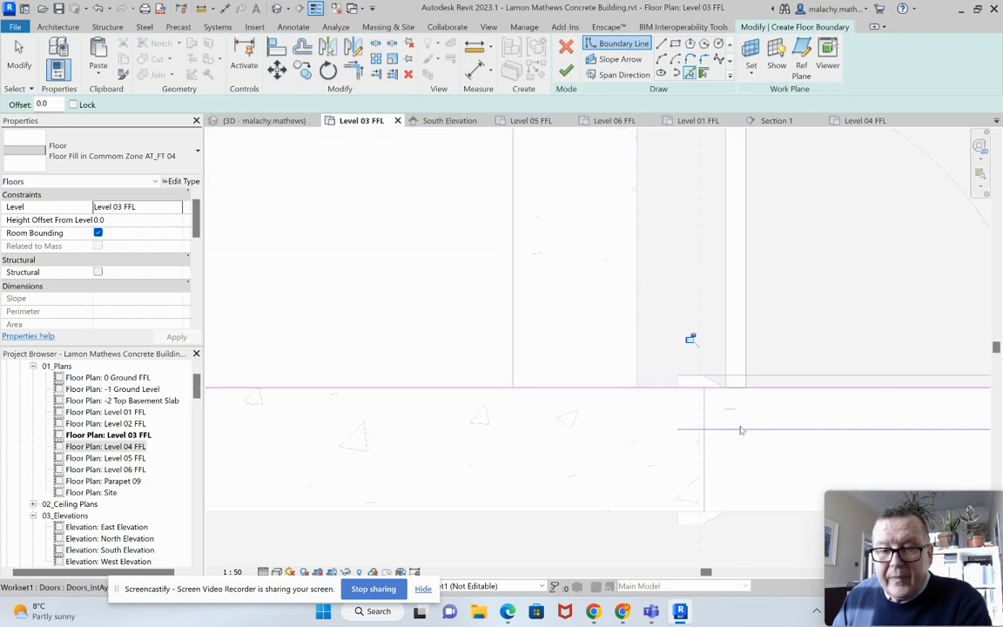
{"action": "middle_click_drag", "start_coordinate": [840, 454], "coordinate": [581, 298]}
{"action": "left_click", "coordinate": [617, 358]}
{"action": "middle_click_drag", "start_coordinate": [761, 337], "coordinate": [378, 307]}
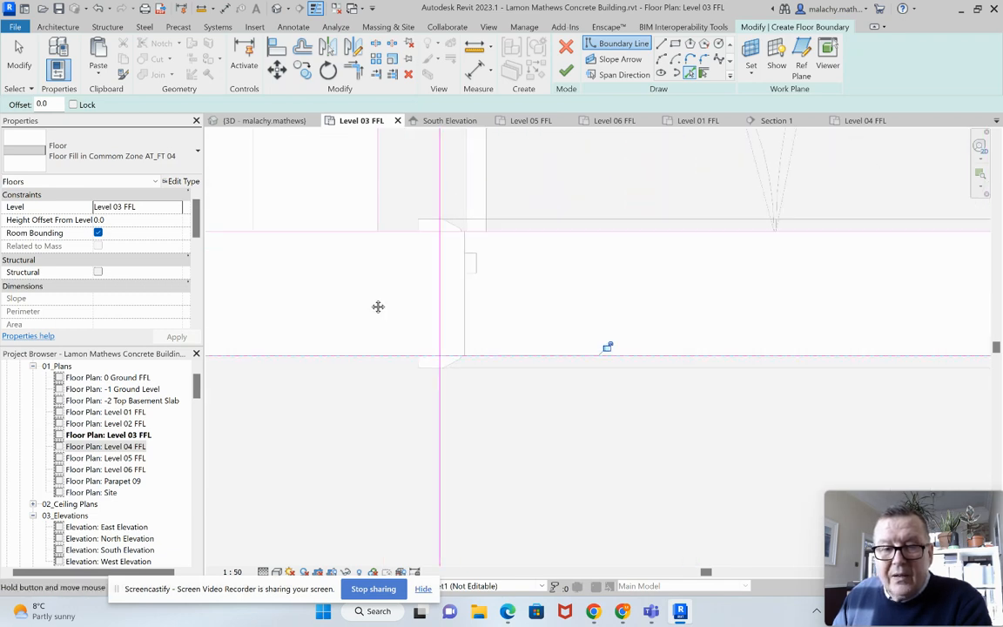
{"action": "middle_click_drag", "start_coordinate": [910, 303], "coordinate": [598, 311]}
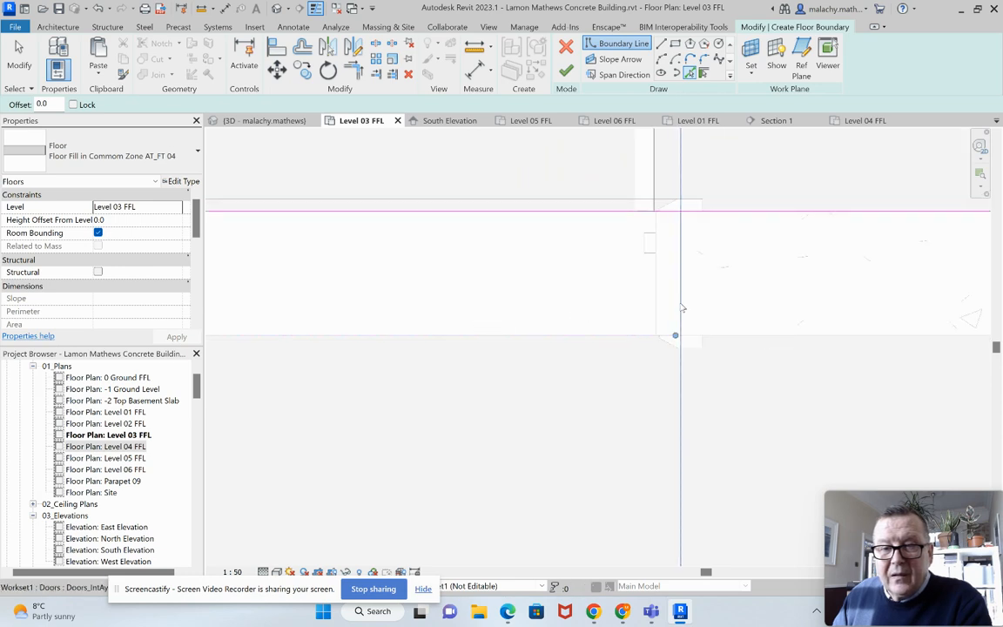
{"action": "scroll", "coordinate": [724, 294], "scroll_direction": "down", "scroll_amount": 5}
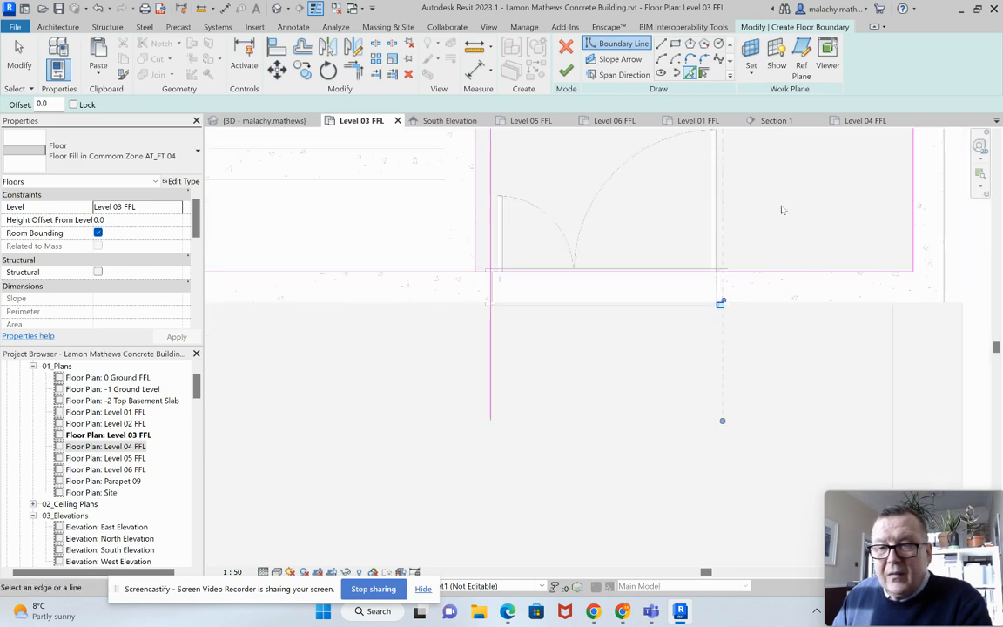
{"action": "scroll", "coordinate": [781, 213], "scroll_direction": "down", "scroll_amount": 2}
{"action": "middle_click_drag", "start_coordinate": [787, 233], "coordinate": [757, 443]}
{"action": "scroll", "coordinate": [696, 304], "scroll_direction": "down", "scroll_amount": 4}
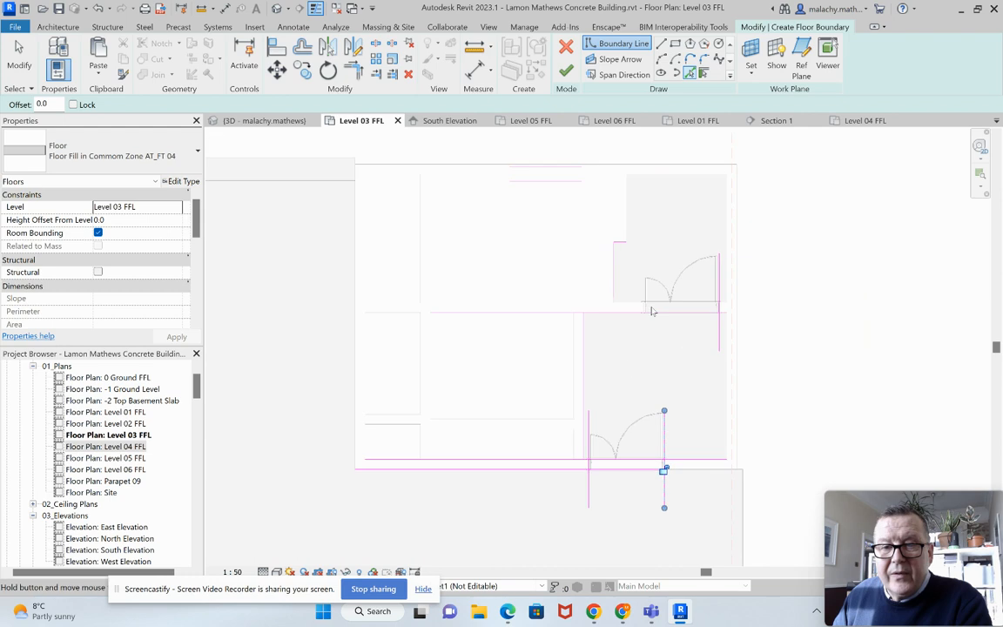
{"action": "key", "text": "Escape"}
{"action": "key", "text": "Escape"}
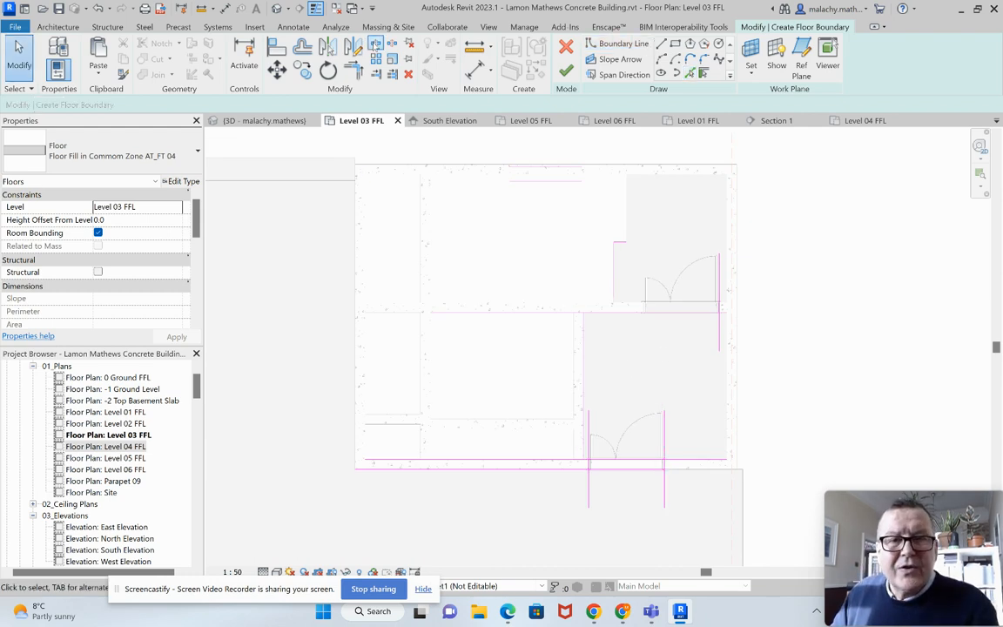
- Split the boundary lines that cross the landing and lobby door openings between the door jambs
{"action": "left_click", "coordinate": [375, 42]}
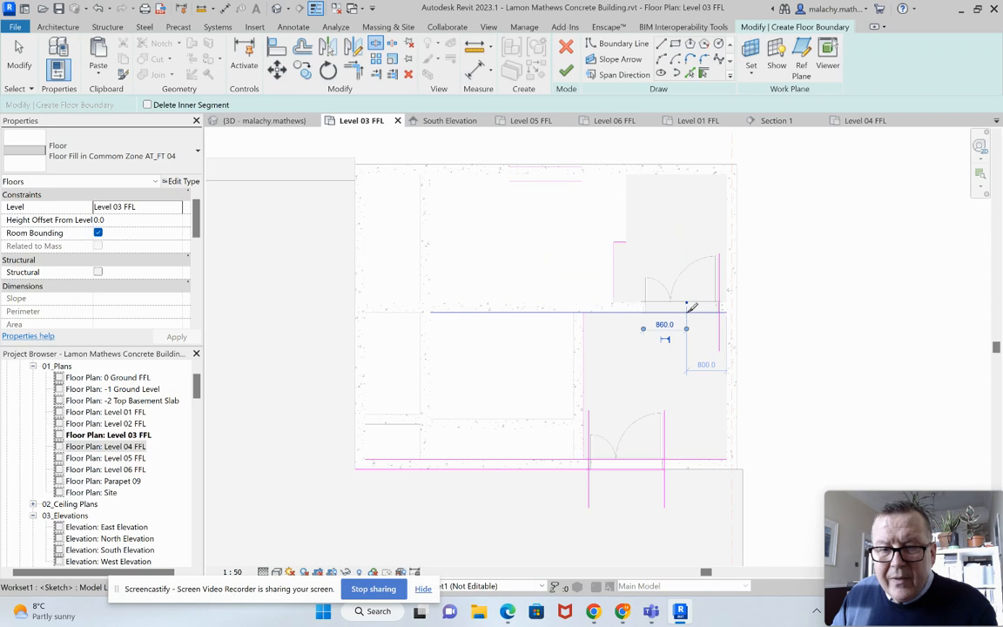
{"action": "left_click", "coordinate": [687, 311]}
{"action": "left_click", "coordinate": [633, 460]}
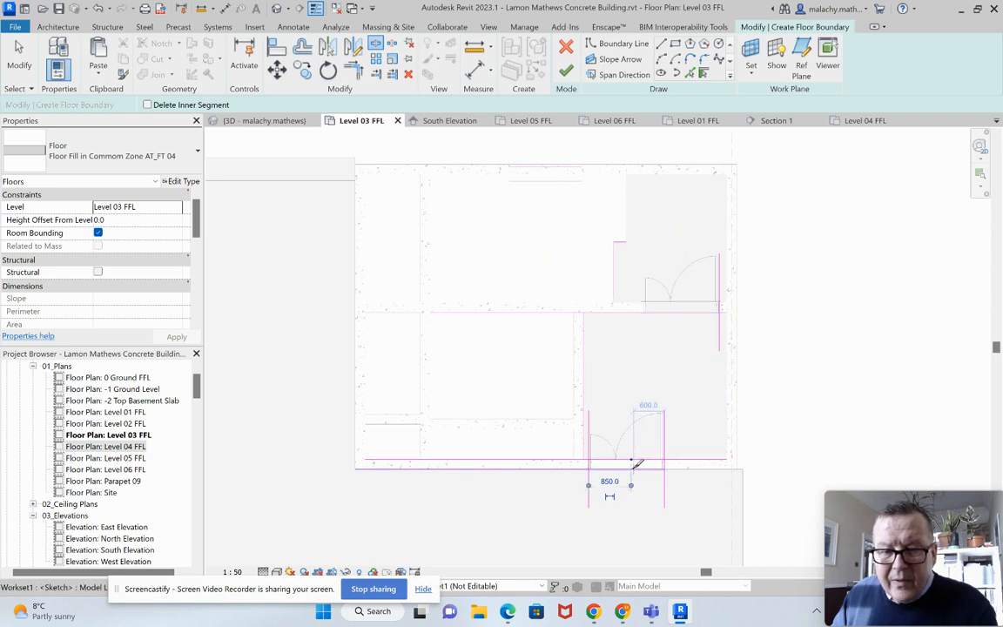
{"action": "left_click", "coordinate": [634, 469]}
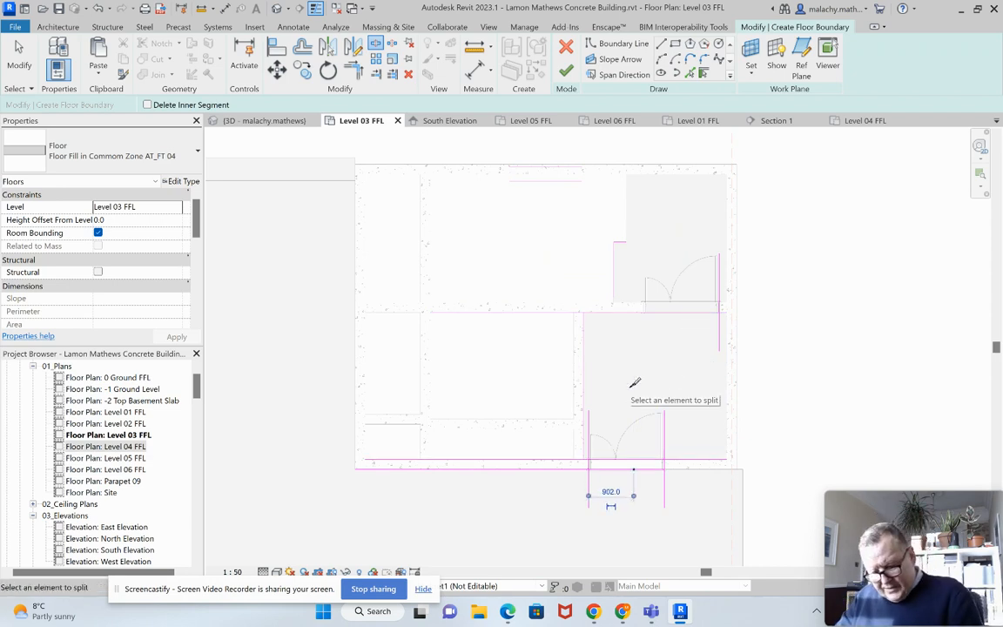
{"action": "key", "text": "Escape"}
- Trim the boundary lines into corners around the landing and its door opening in the wall shared with the lobby
{"action": "left_click", "coordinate": [353, 69]}
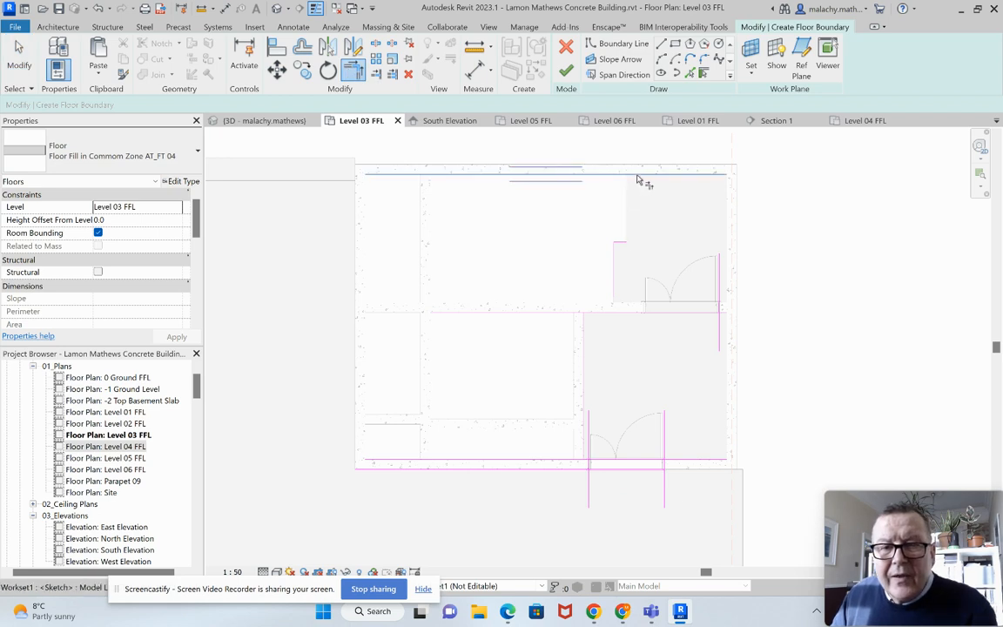
{"action": "scroll", "coordinate": [634, 271], "scroll_direction": "up", "scroll_amount": 3}
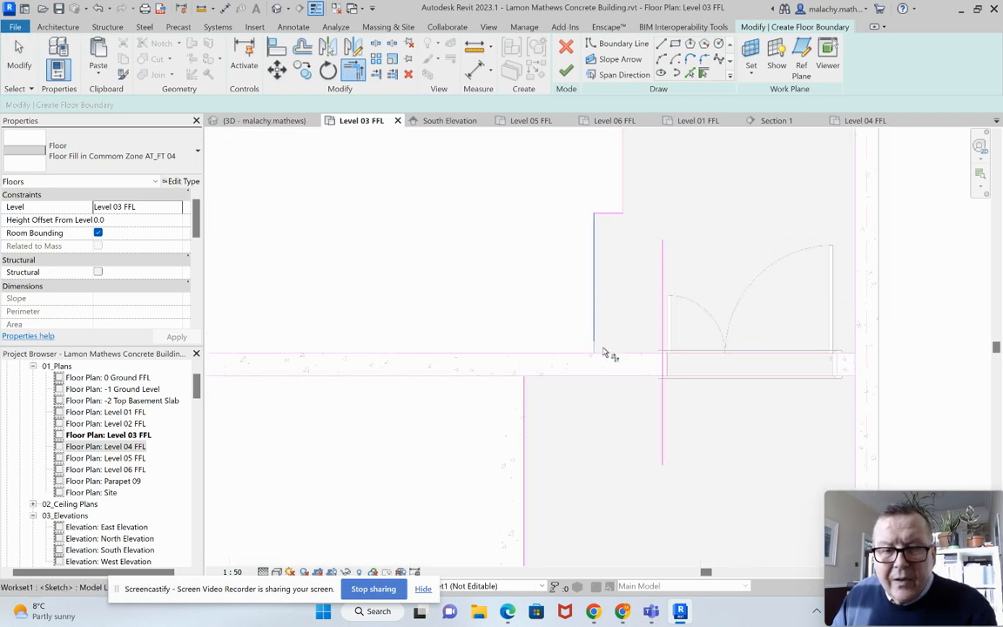
{"action": "left_click", "coordinate": [610, 352]}
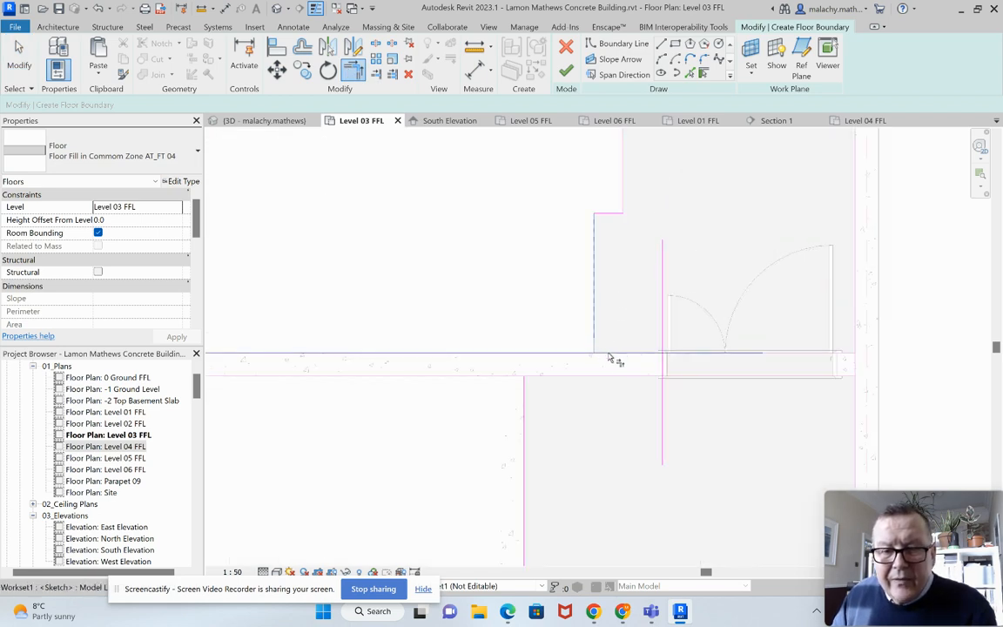
{"action": "left_click", "coordinate": [661, 376]}
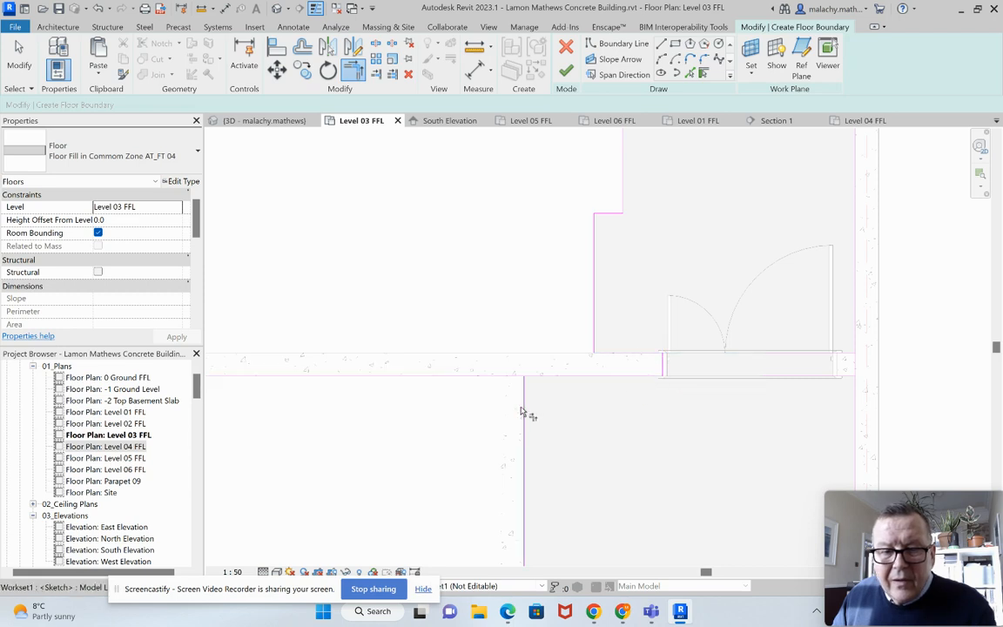
{"action": "left_click", "coordinate": [839, 370]}
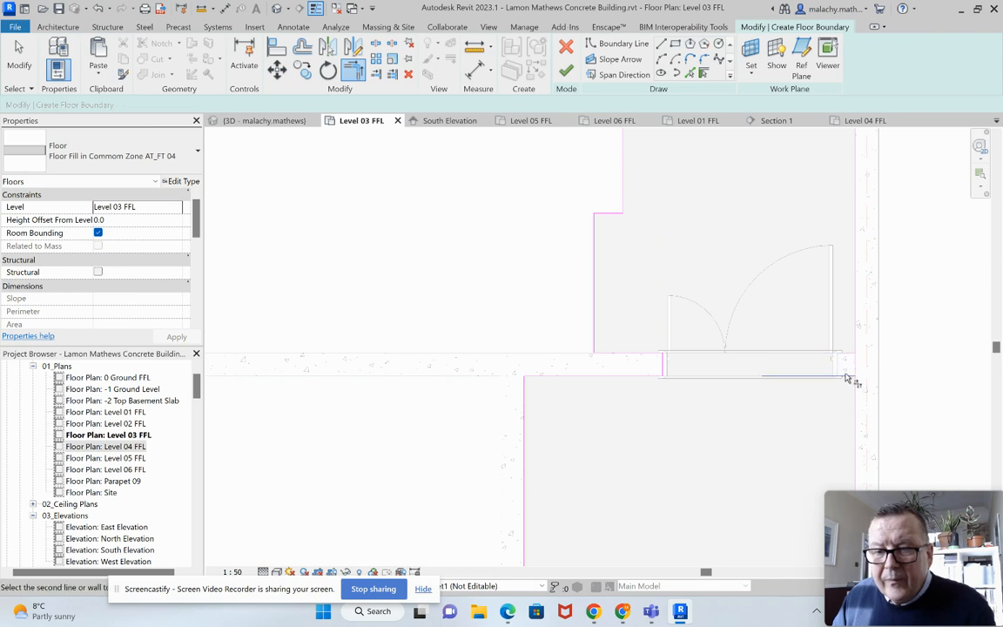
{"action": "scroll", "coordinate": [843, 379], "scroll_direction": "down", "scroll_amount": 2}
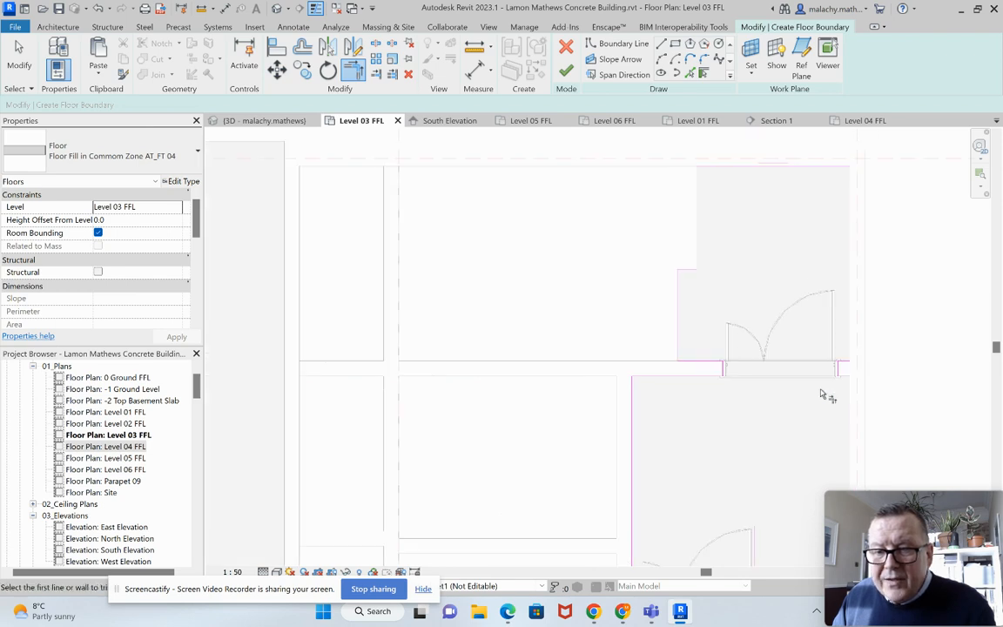
- Trim the lobby's boundary lines into corners with the jamb lines of the door opening to the open floor area
{"action": "middle_click_drag", "start_coordinate": [809, 460], "coordinate": [676, 259]}
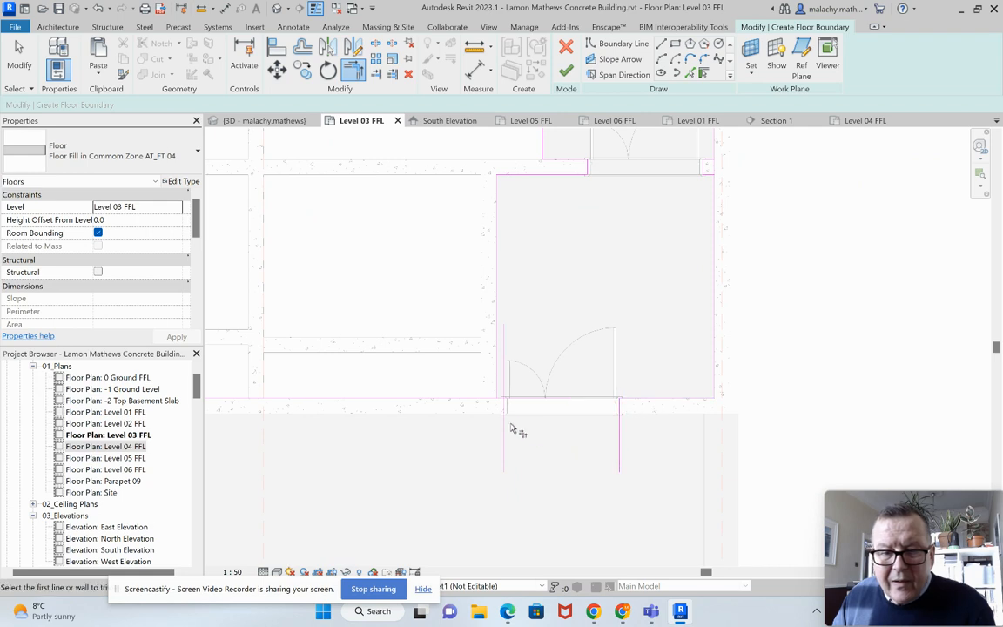
{"action": "scroll", "coordinate": [500, 400], "scroll_direction": "up", "scroll_amount": 2}
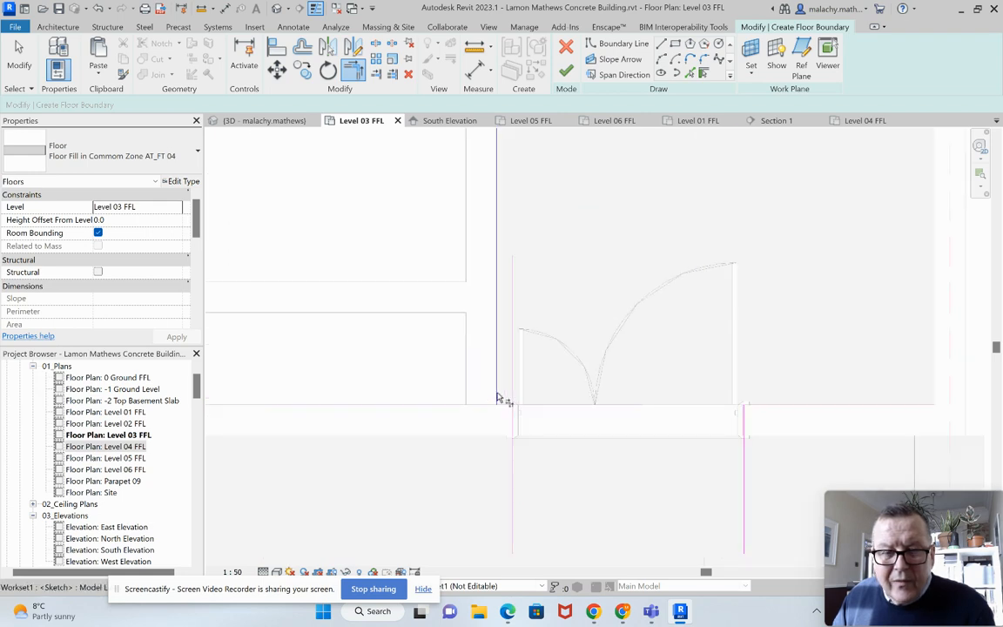
{"action": "left_click", "coordinate": [500, 398]}
{"action": "left_click", "coordinate": [509, 407]}
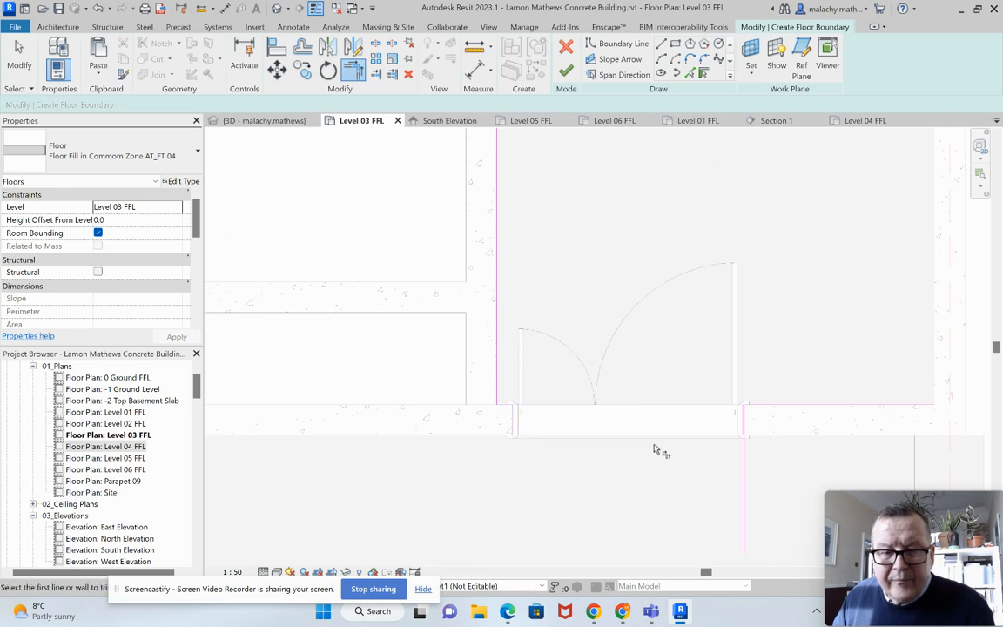
{"action": "left_click", "coordinate": [748, 428]}
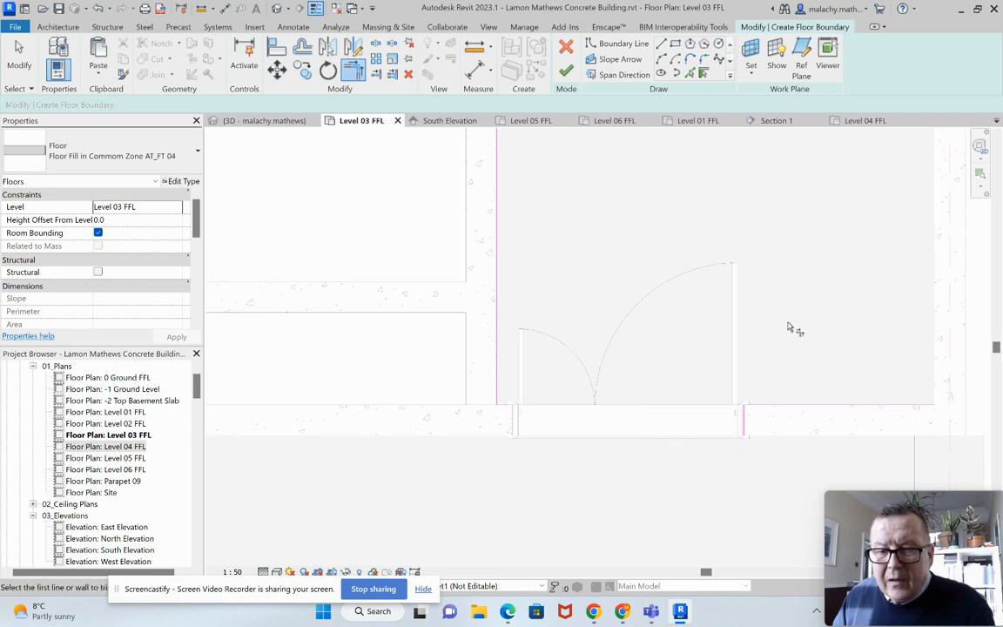
- Split the continuous outer-wall boundary line where the cross wall between the landing and the lobby meets it
{"action": "scroll", "coordinate": [788, 328], "scroll_direction": "down", "scroll_amount": 2}
{"action": "middle_click_drag", "start_coordinate": [788, 328], "coordinate": [599, 549]}
{"action": "mouse_move", "coordinate": [631, 386]}
{"action": "middle_mouse_down"}
{"action": "mouse_move", "coordinate": [607, 426]}
{"action": "mouse_move", "coordinate": [579, 433]}
{"action": "middle_mouse_up"}
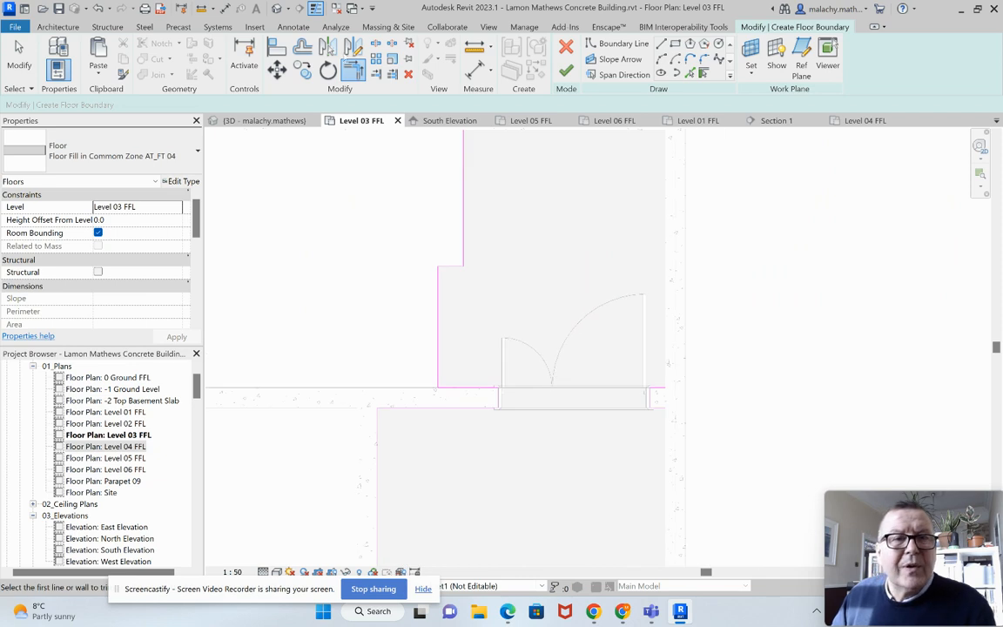
{"action": "key", "text": "Escape"}
{"action": "key", "text": "s"}
{"action": "key", "text": "l"}
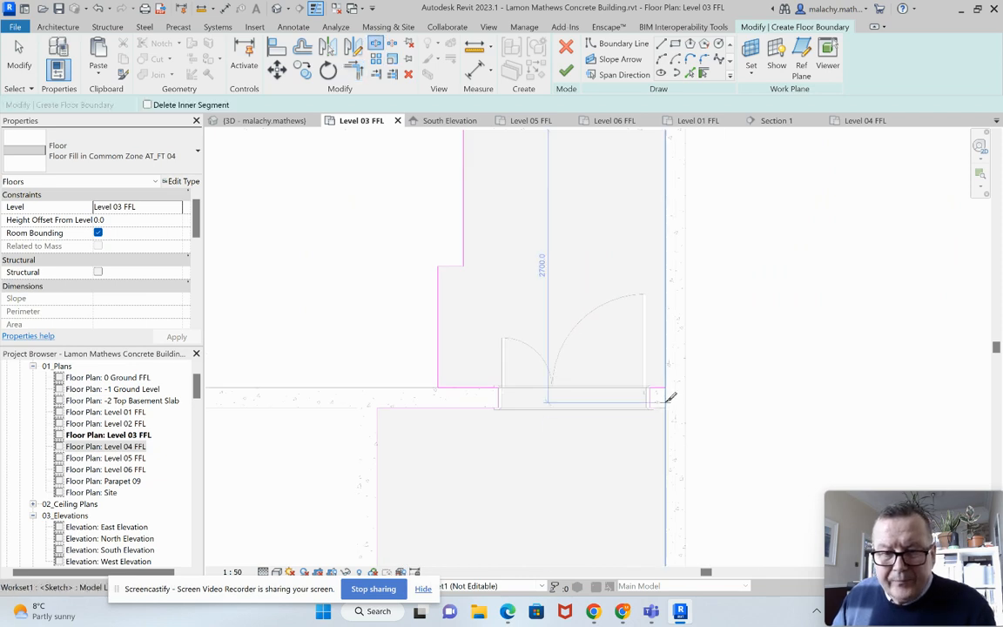
{"action": "left_click", "coordinate": [669, 391]}
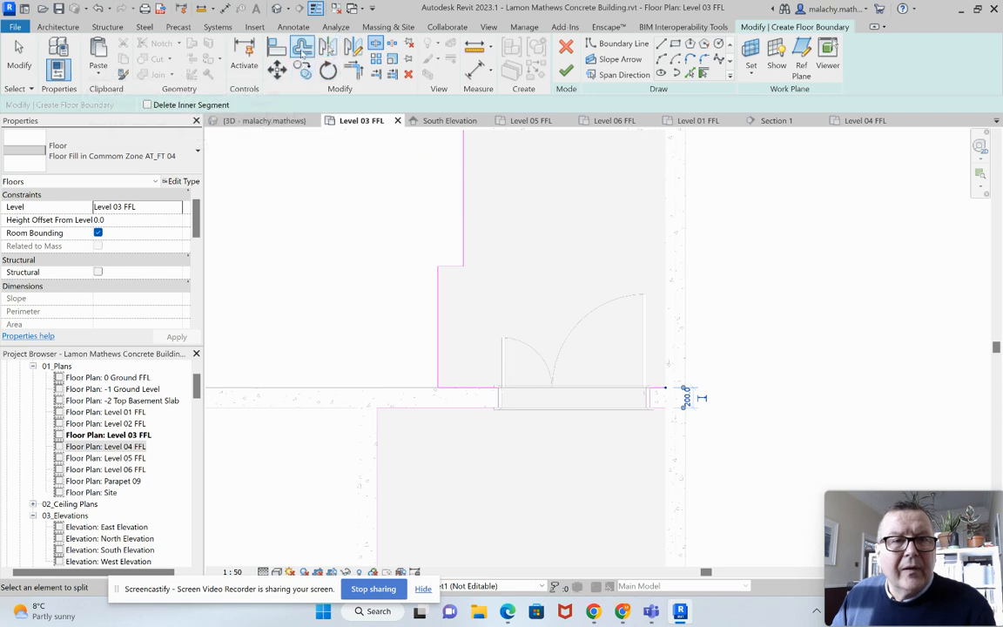
- Trim the split outer-wall line to the cross wall's boundary lines, unjoining the elements that cannot stay joined
{"action": "left_click", "coordinate": [353, 71]}
{"action": "scroll", "coordinate": [652, 508], "scroll_direction": "up", "scroll_amount": 3}
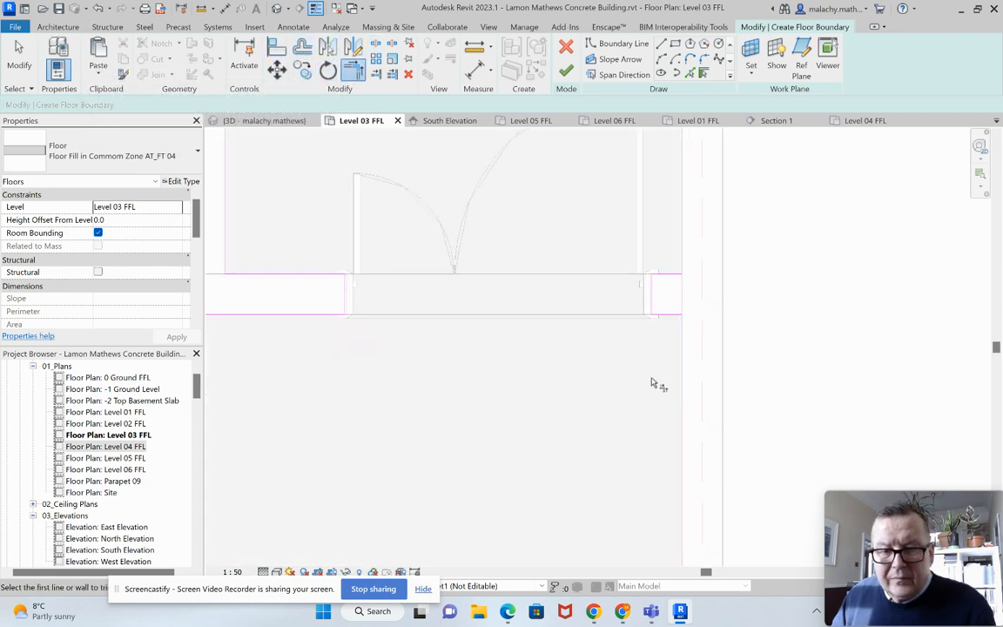
{"action": "left_click", "coordinate": [673, 291]}
{"action": "left_click", "coordinate": [689, 310]}
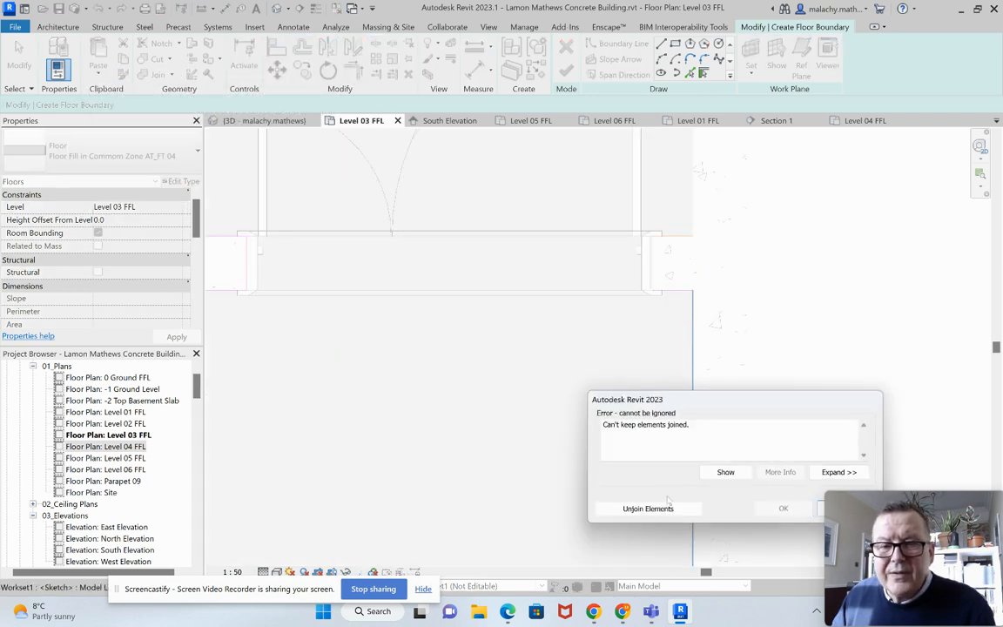
{"action": "left_click", "coordinate": [663, 510]}
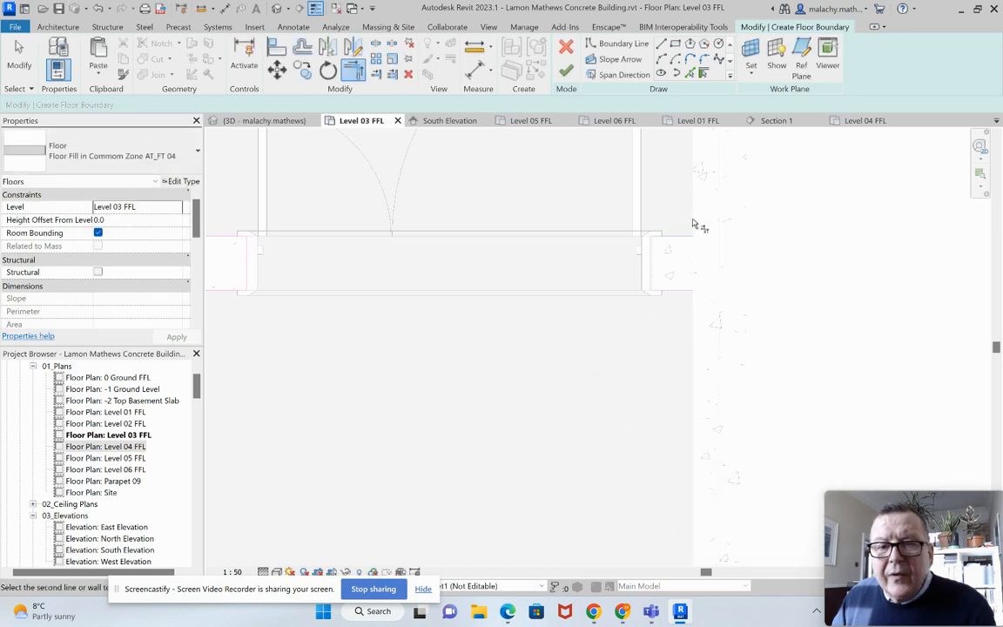
- Finish the floor sketch without attaching the walls to its bottom, and copy the new floor to the clipboard
{"action": "scroll", "coordinate": [642, 337], "scroll_direction": "down", "scroll_amount": 4}
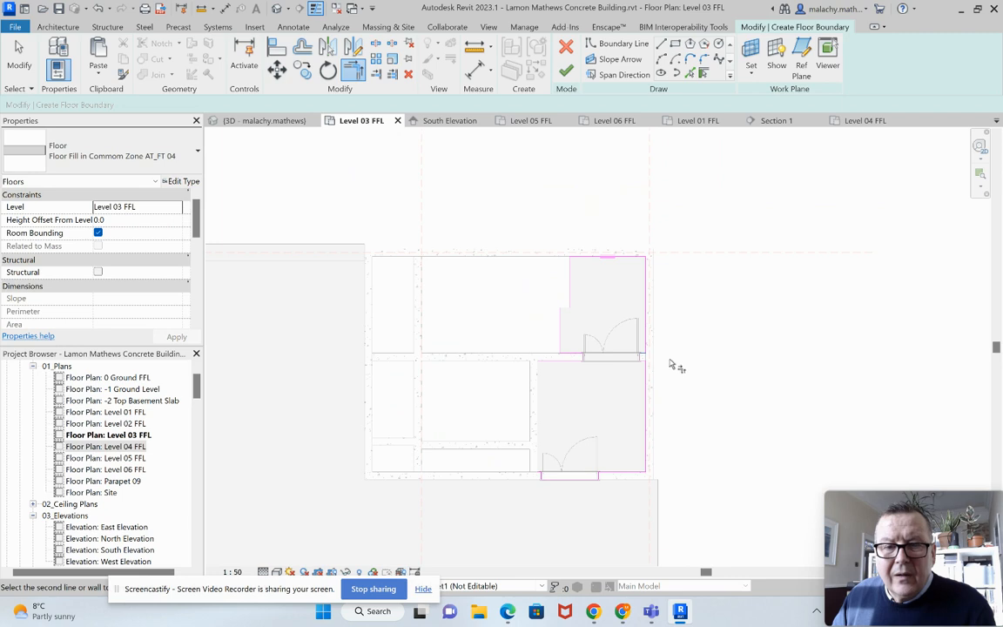
{"action": "left_click", "coordinate": [566, 72]}
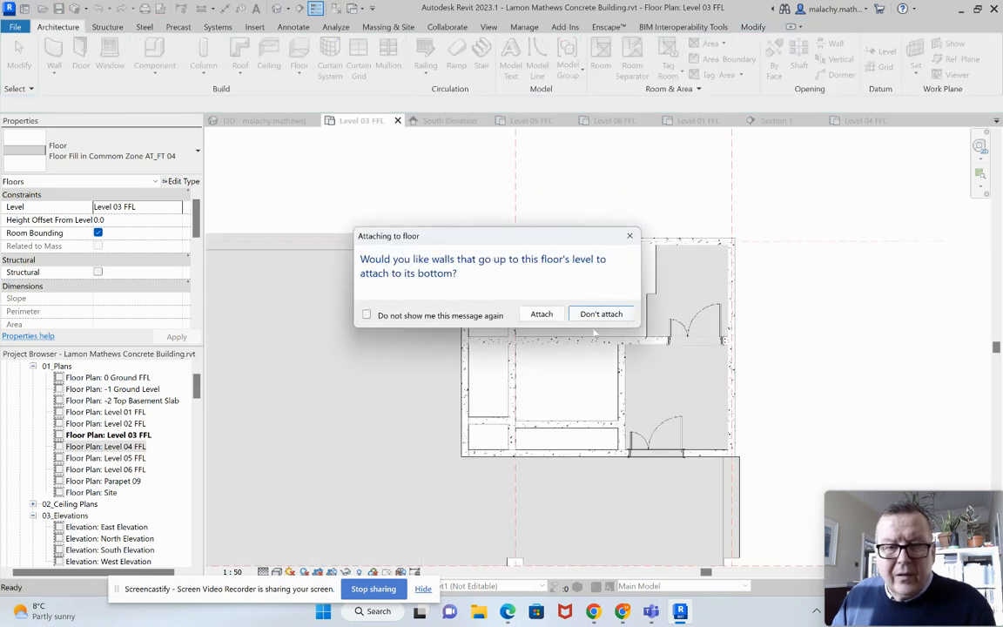
{"action": "left_click", "coordinate": [601, 315]}
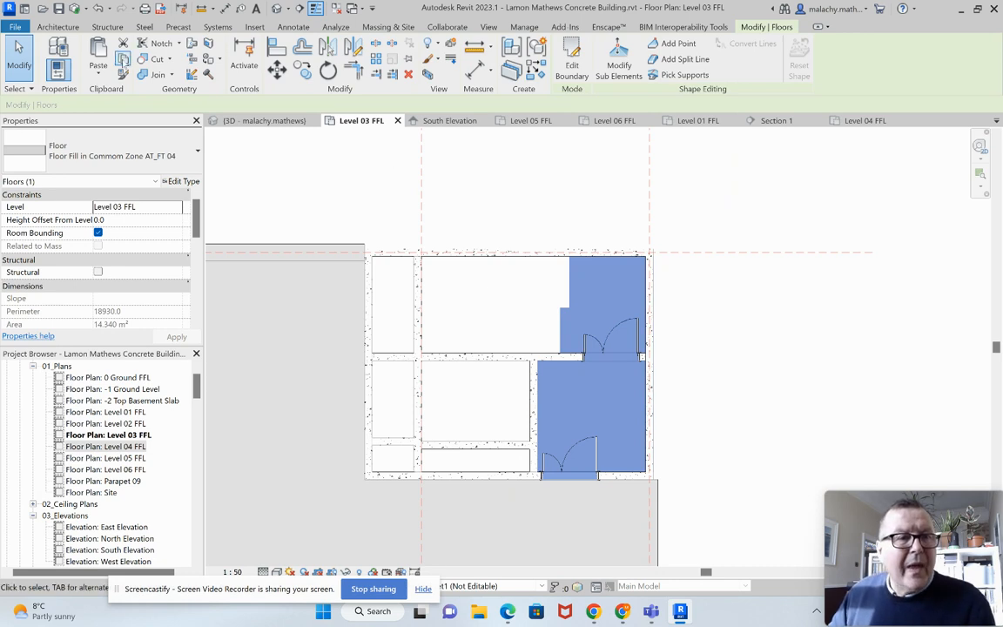
{"action": "left_click", "coordinate": [123, 59]}
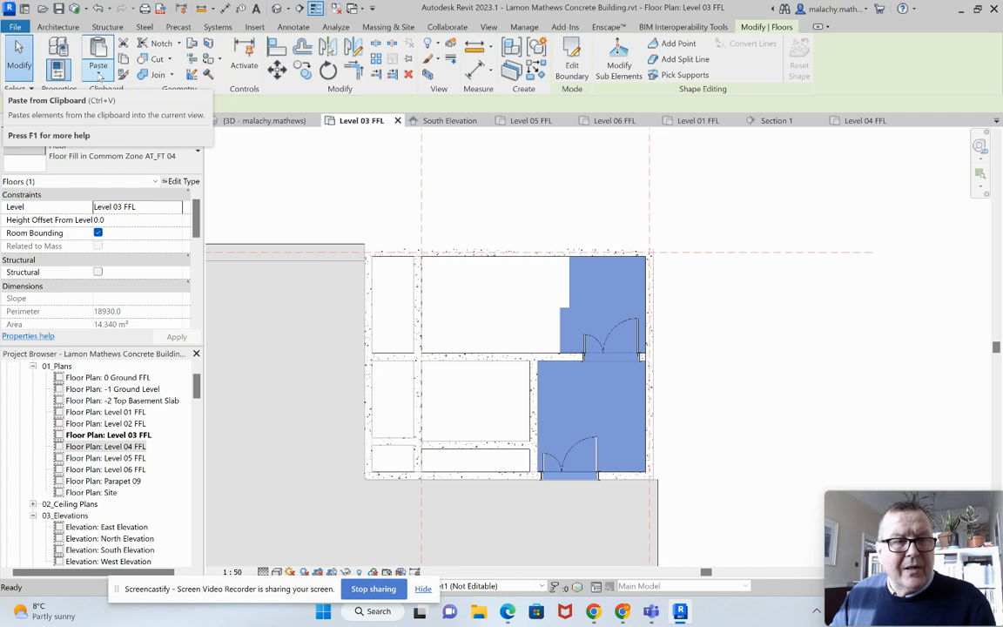
- Extend the 3D view's section box along the building so that it cuts through the end stair core
{"action": "left_click", "coordinate": [258, 121]}
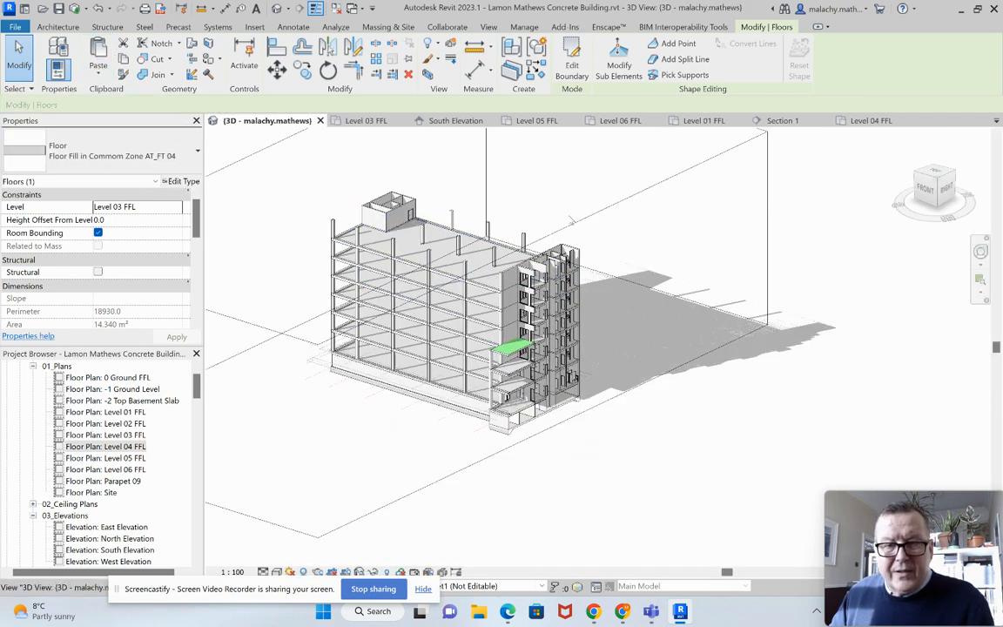
{"action": "left_click", "coordinate": [575, 223]}
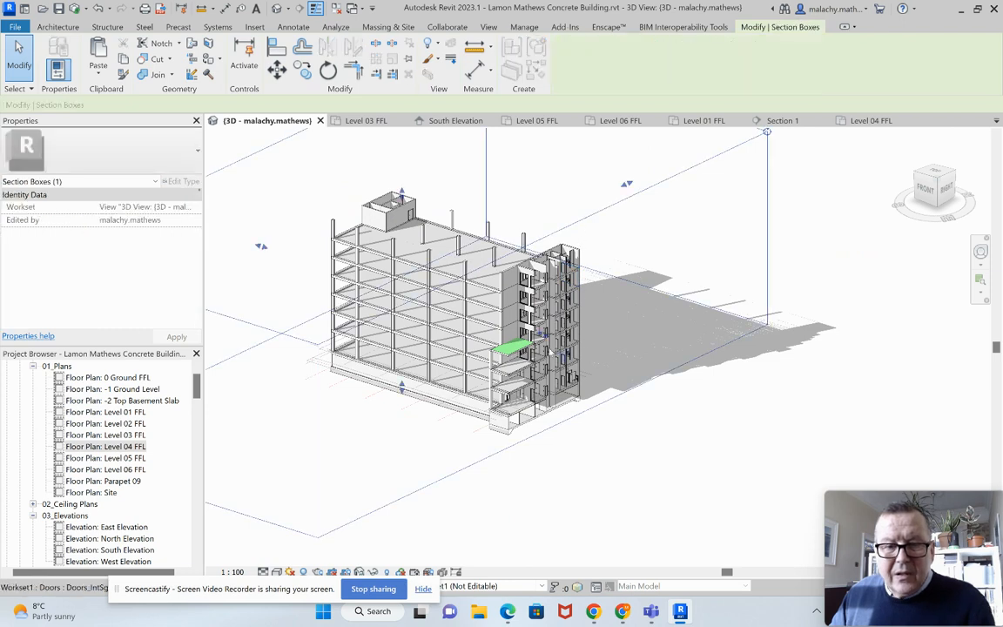
{"action": "left_click_drag", "start_coordinate": [544, 338], "coordinate": [731, 395]}
{"action": "scroll", "coordinate": [766, 391], "scroll_direction": "up", "scroll_amount": 5}
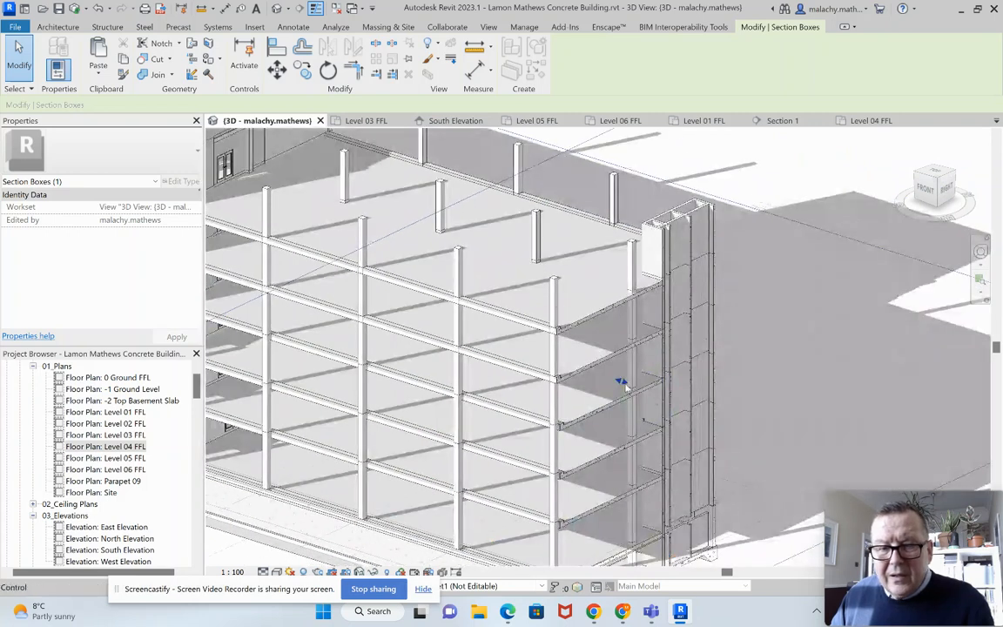
{"action": "left_click_drag", "start_coordinate": [621, 380], "coordinate": [654, 396]}
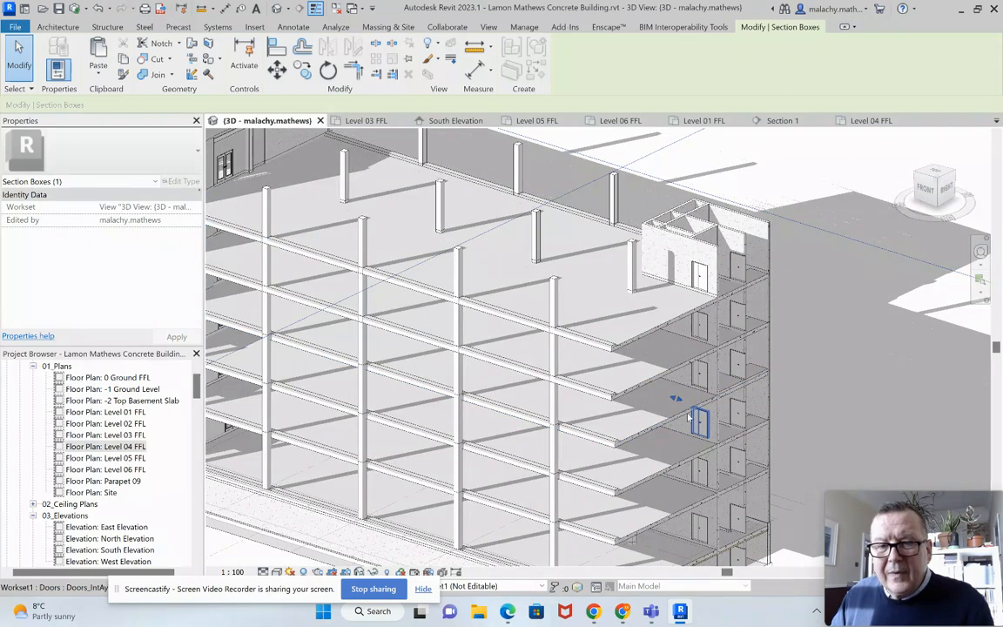
{"action": "middle_click_drag", "start_coordinate": [697, 419], "coordinate": [605, 363]}
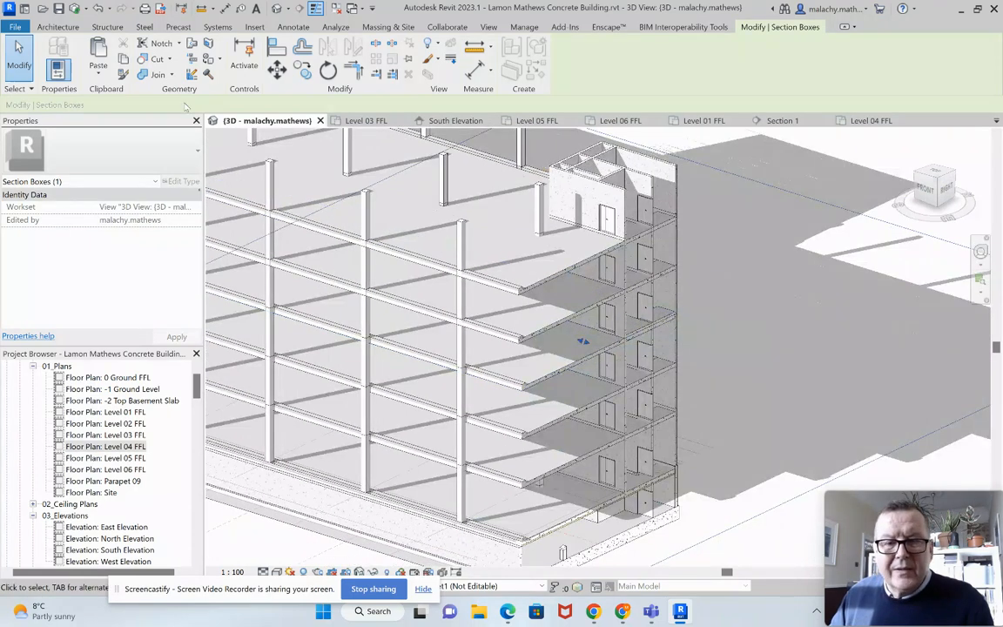
- Paste the copied floor aligned to levels 0 Ground FFL, Level 01, Level 02, Level 04 and Level 05 FFL
{"action": "left_click", "coordinate": [97, 72]}
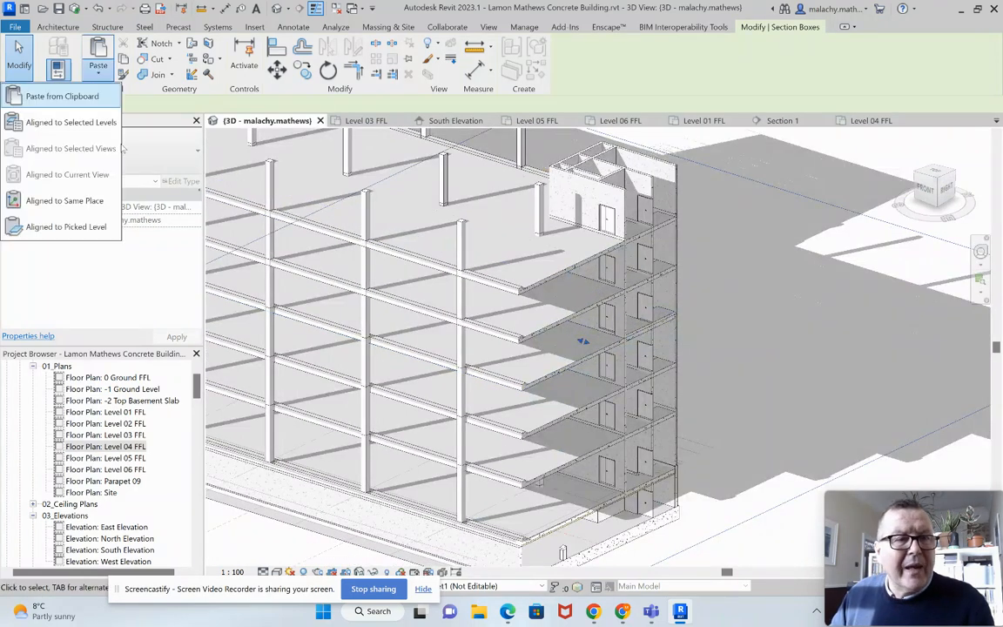
{"action": "left_click", "coordinate": [85, 122]}
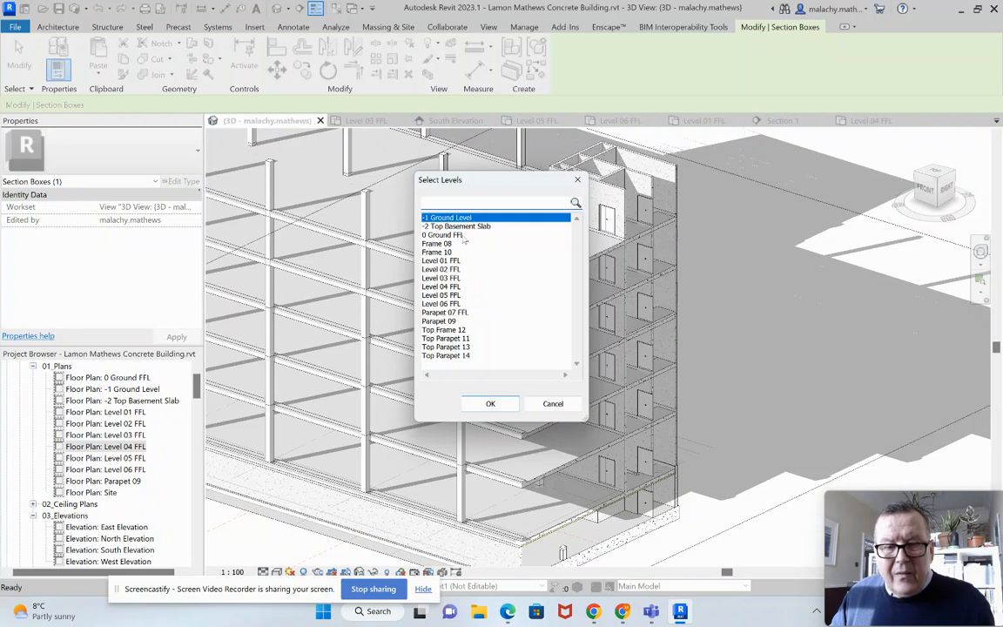
{"action": "left_click", "coordinate": [461, 235]}
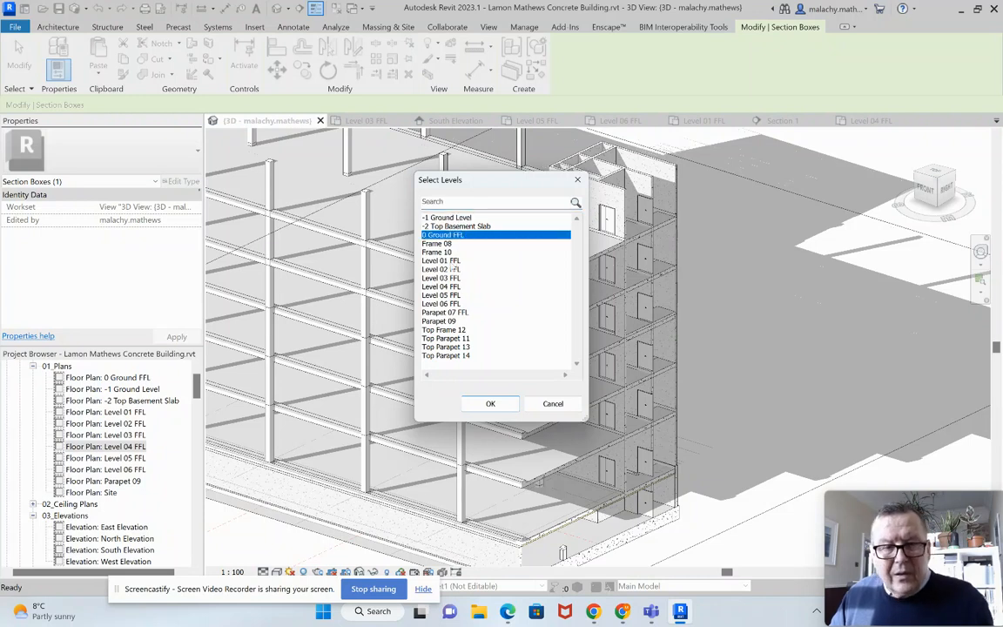
{"action": "left_click", "coordinate": [451, 260], "text": "shift"}
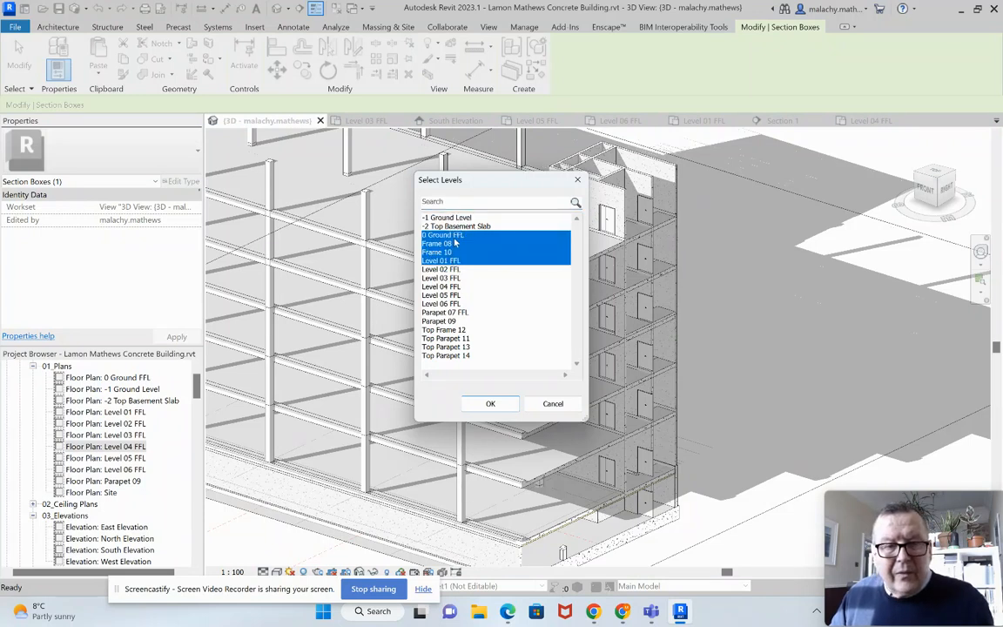
{"action": "left_click", "coordinate": [454, 238]}
{"action": "left_click_drag", "start_coordinate": [448, 261], "coordinate": [451, 278], "text": "ctrl"}
{"action": "left_click", "coordinate": [451, 278], "text": "ctrl"}
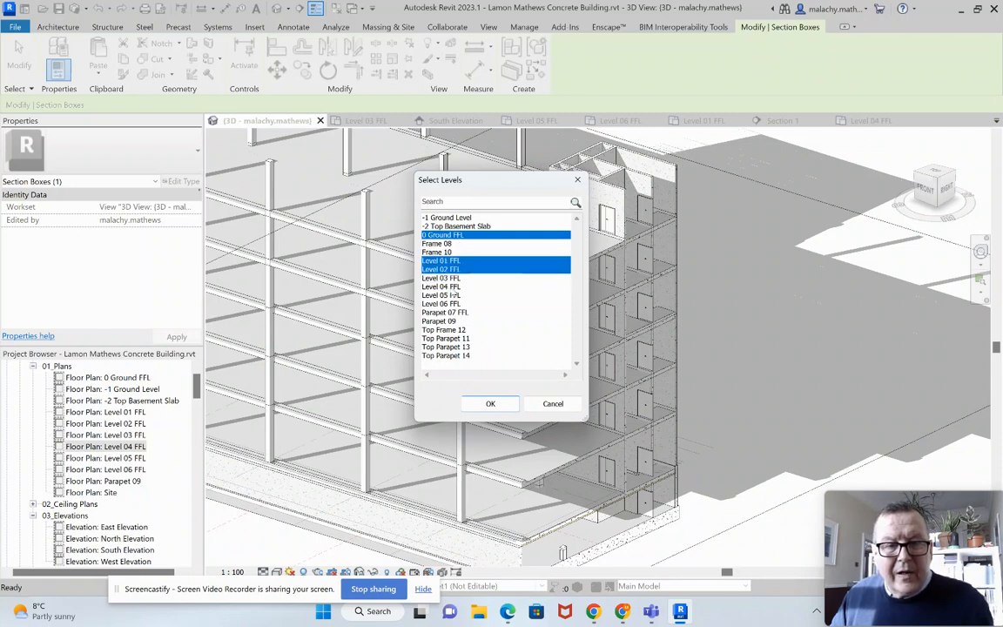
{"action": "left_click", "coordinate": [444, 286], "text": "ctrl"}
{"action": "left_click", "coordinate": [444, 295], "text": "ctrl"}
{"action": "left_click", "coordinate": [444, 304], "text": "ctrl"}
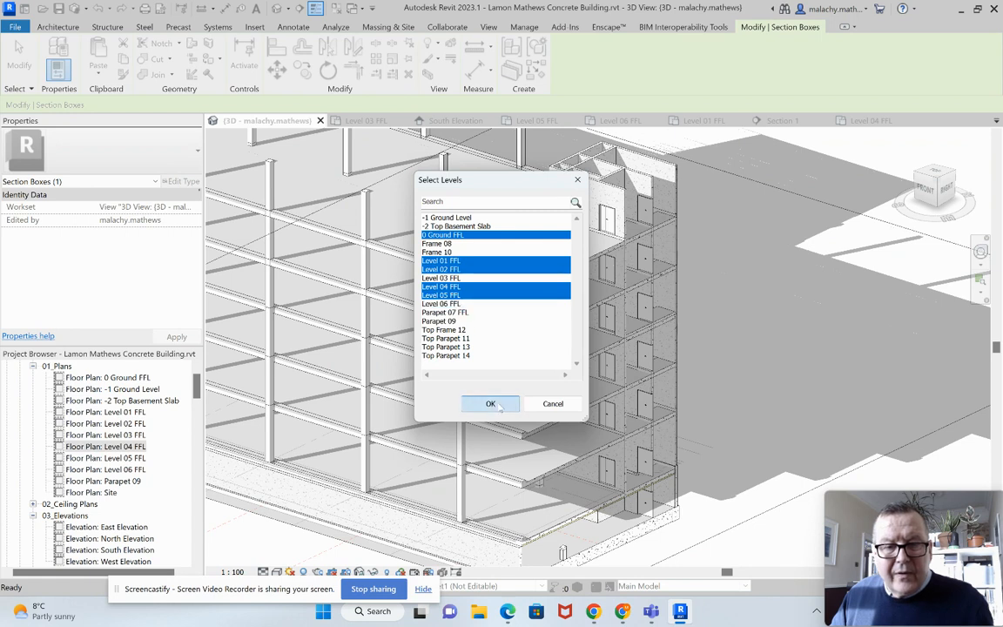
{"action": "left_click", "coordinate": [490, 404]}
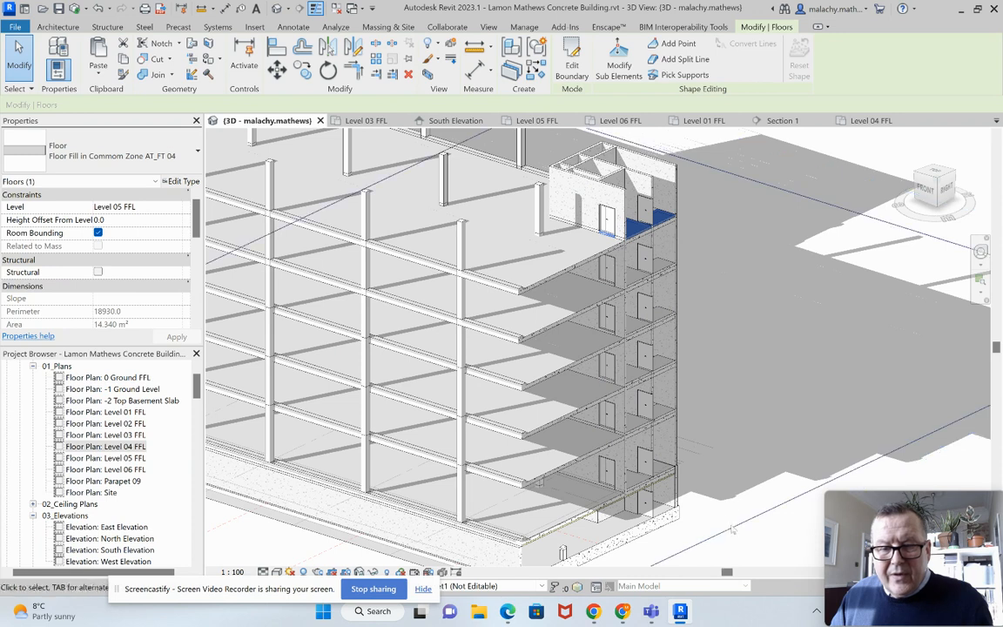
{"action": "left_click", "coordinate": [715, 486]}
{"action": "scroll", "coordinate": [715, 486], "scroll_direction": "down", "scroll_amount": 6}
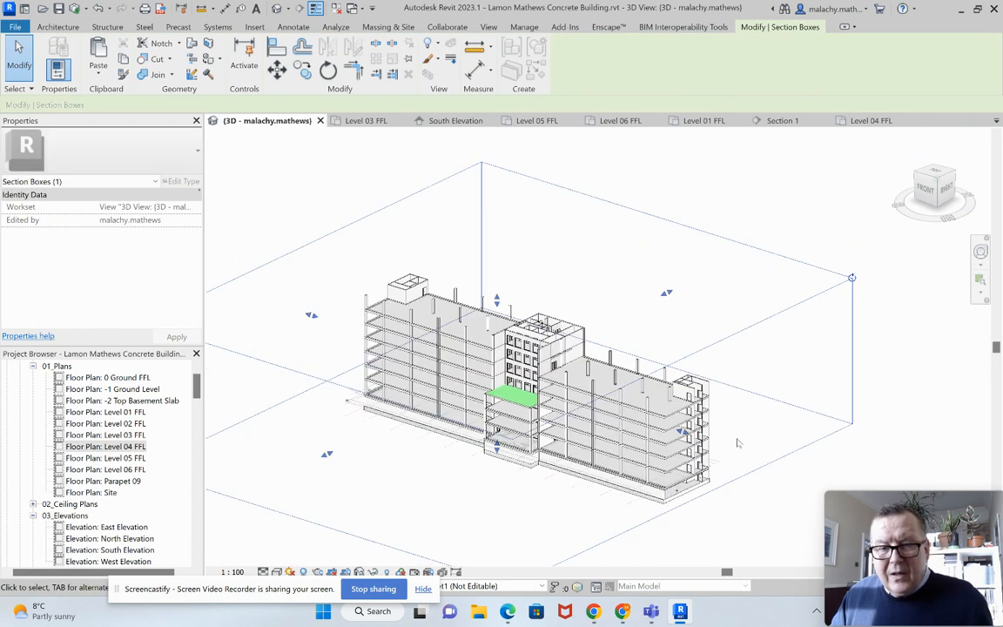